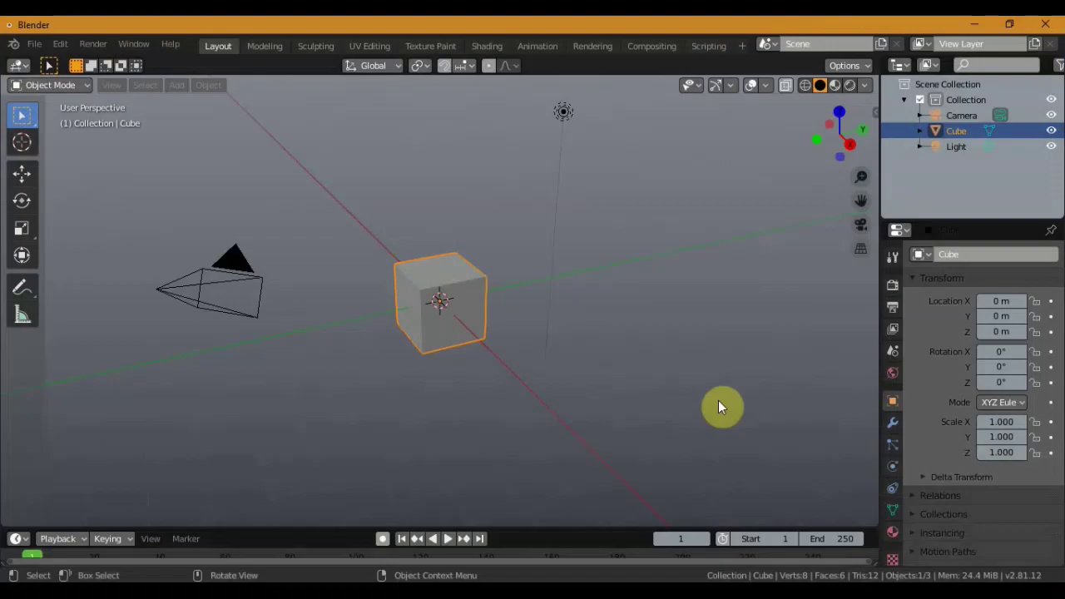
Minimize Blender to show the desktop shortcuts for 3ds max 7, Deep Exploration and 3D Ripper DX.
left_click(978, 29)
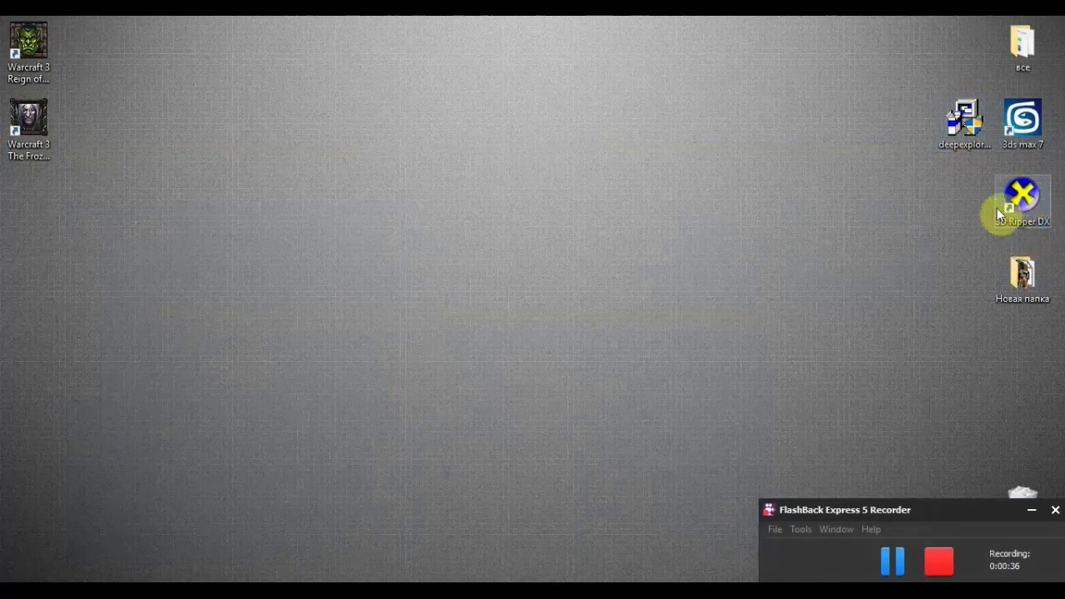
Launch 3D Ripper DX and set the Desktop Warcraft 3 Reign of Chaos shortcut as the application to analyse.
left_click(1018, 213)
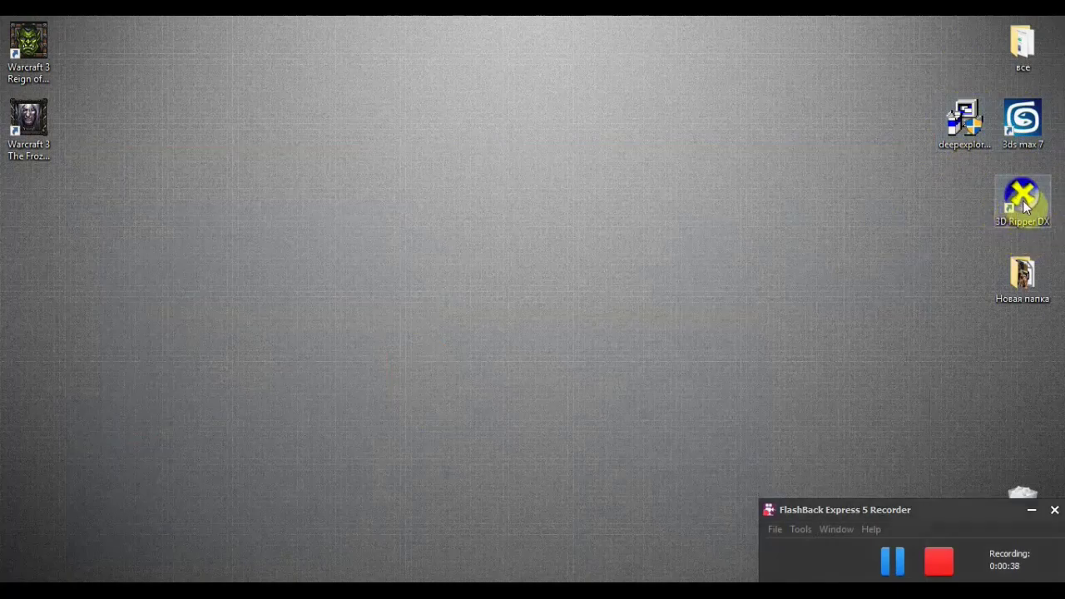
double_click(1022, 203)
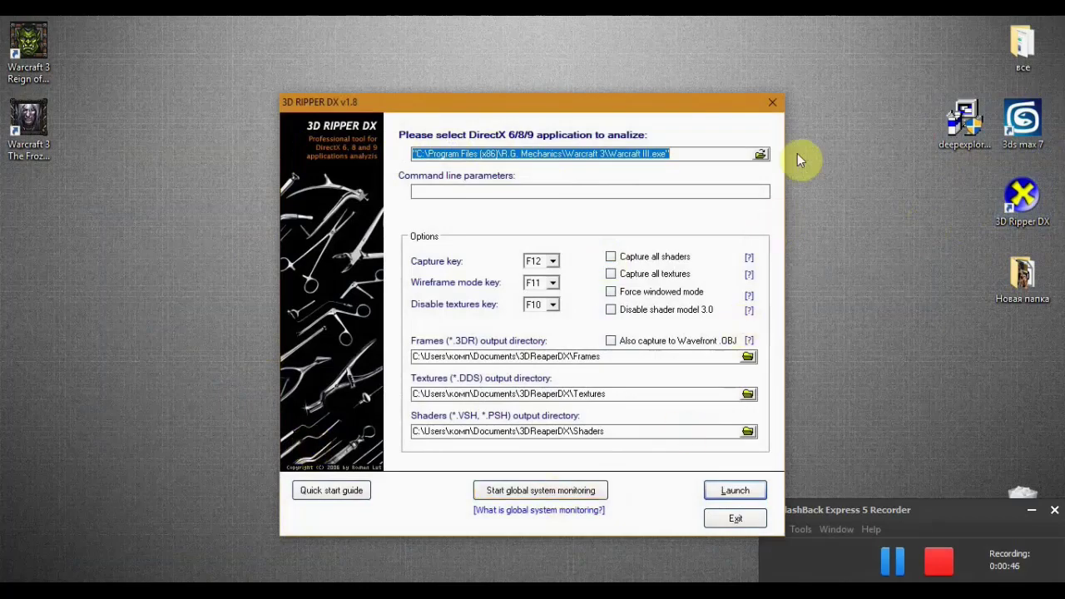
left_click(761, 156)
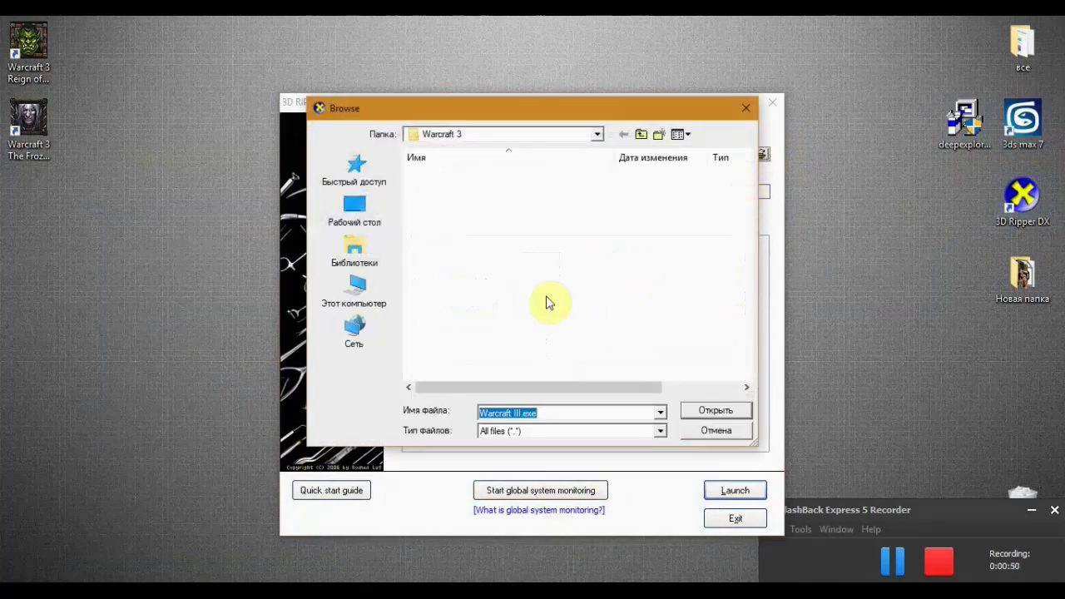
left_click(337, 218)
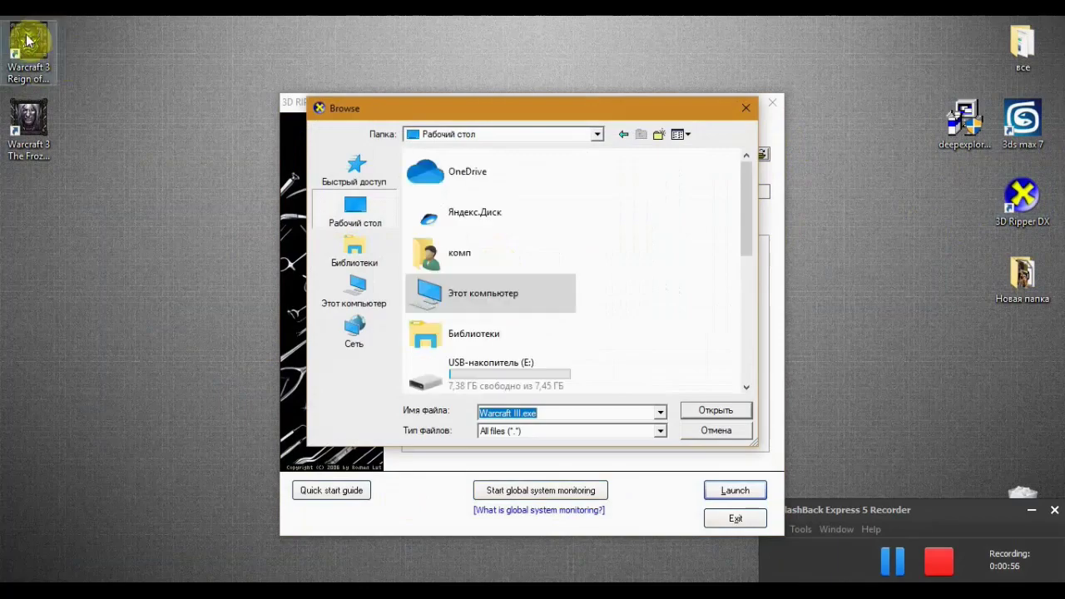
scroll(504, 333, "down", 5)
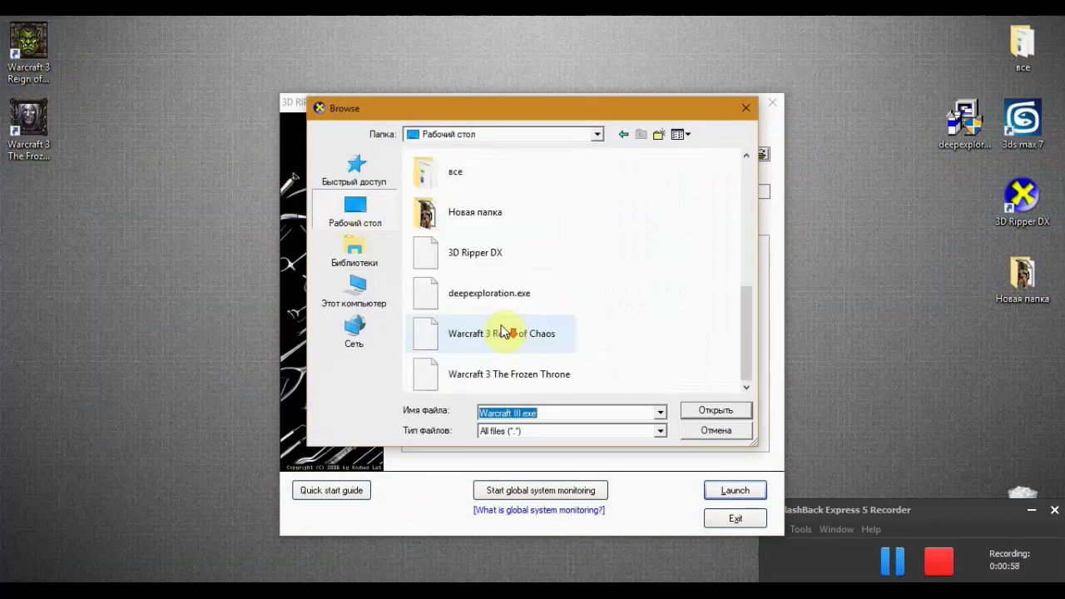
left_click(429, 333)
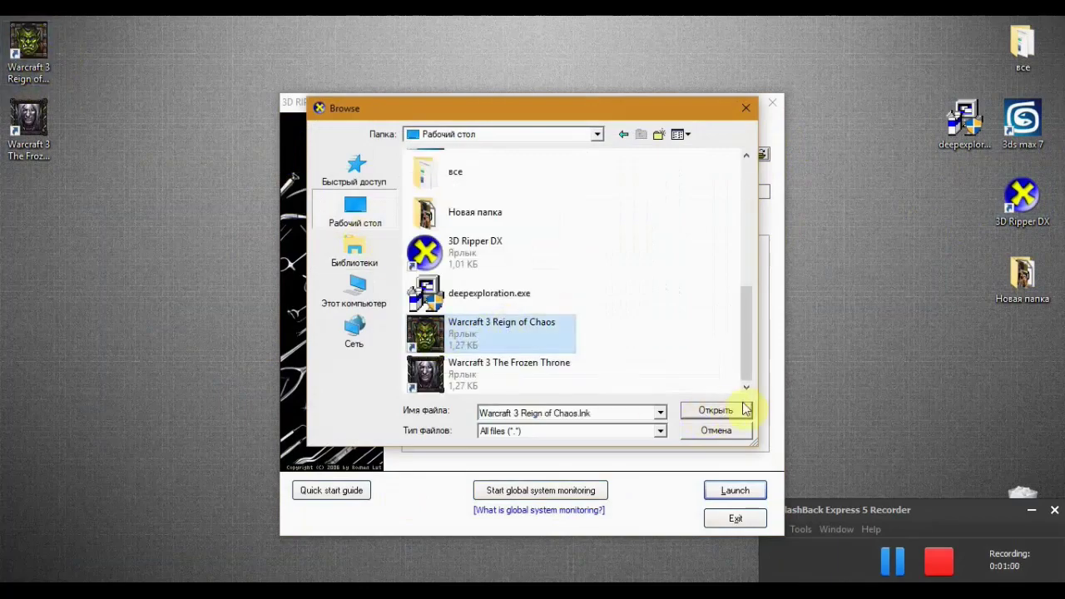
left_click(717, 411)
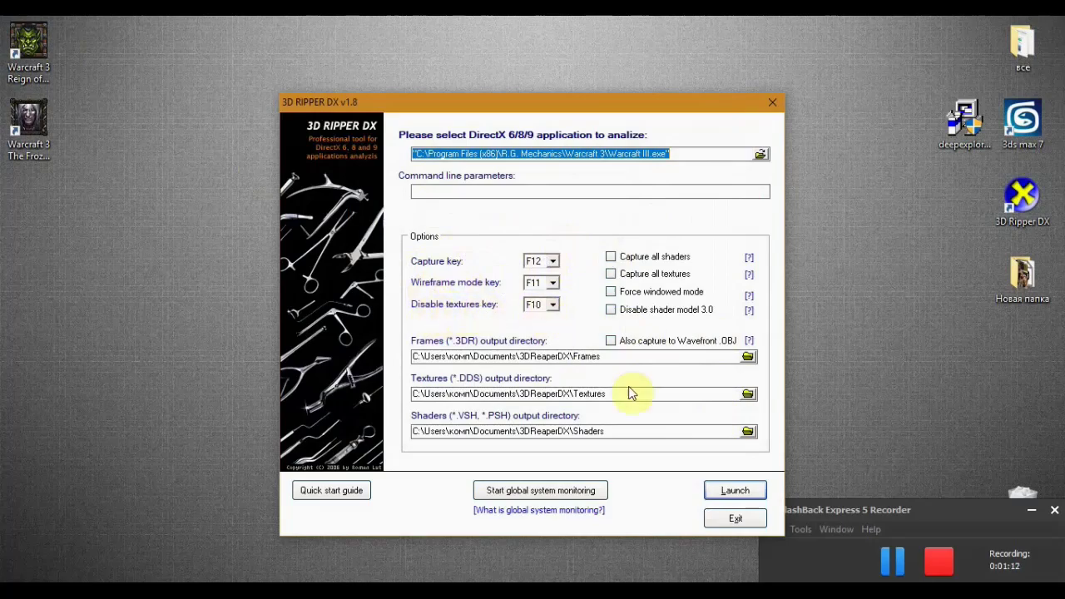
Launch Warcraft III through 3D Ripper DX so it reaches the main menu ready to capture.
left_click(735, 490)
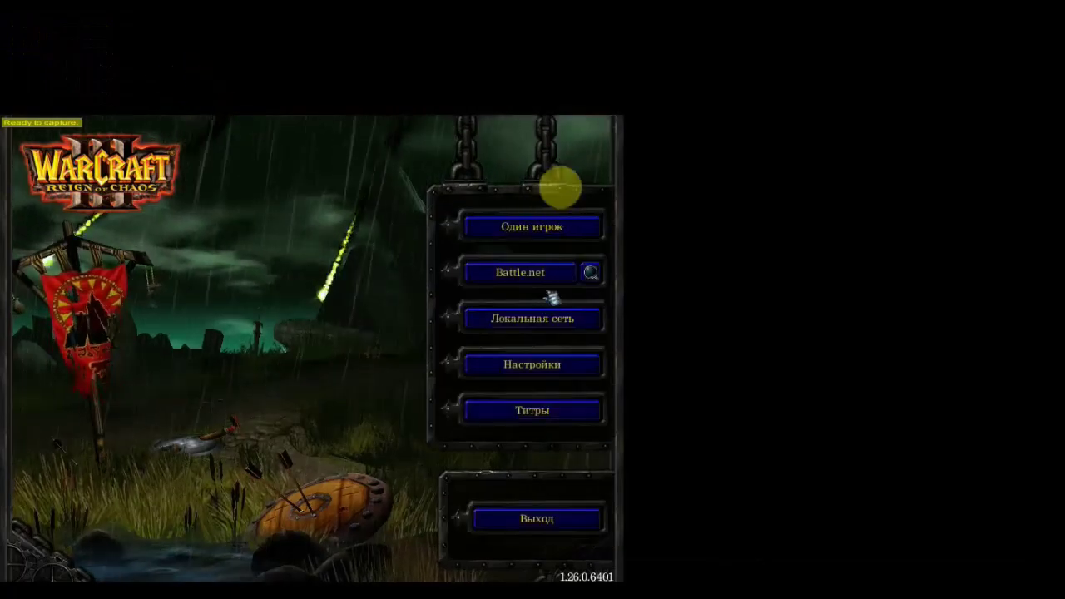
Start a single-player skirmish with player one as Альянс against a computer Орда.
left_click(551, 228)
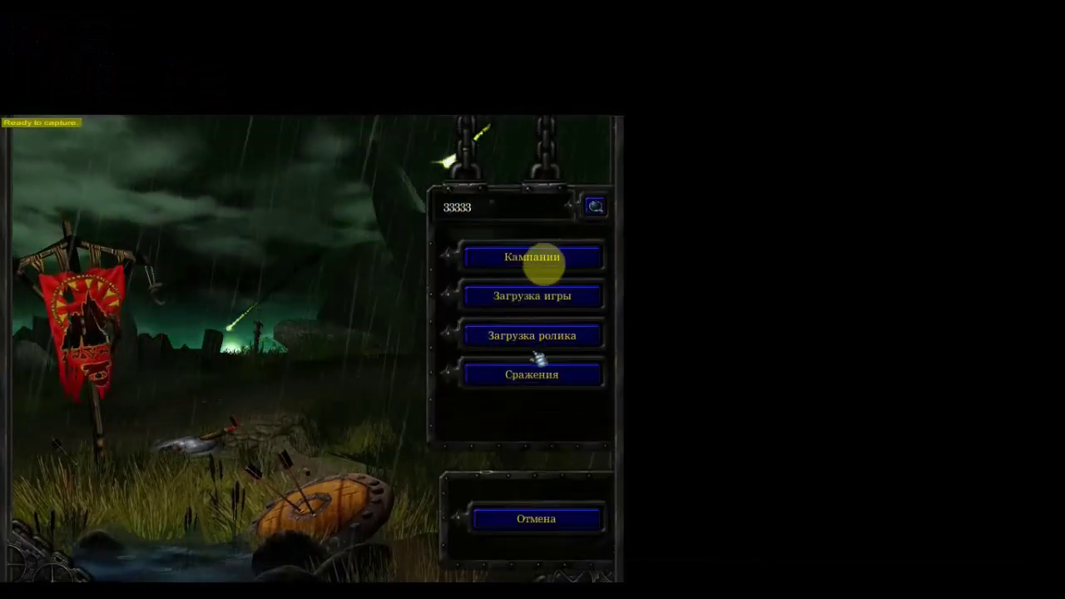
left_click(543, 376)
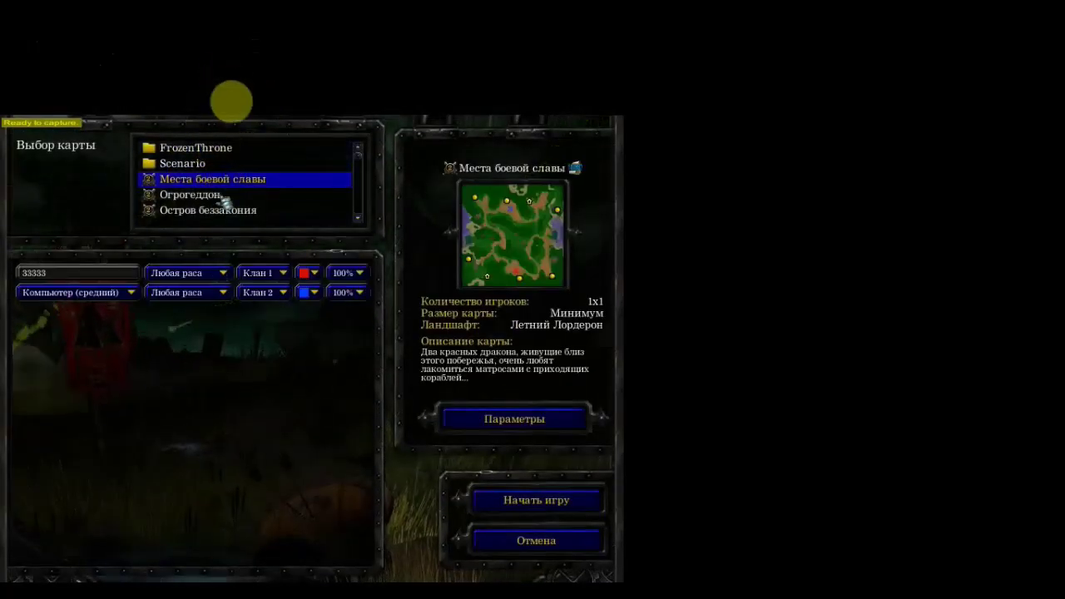
left_click(223, 274)
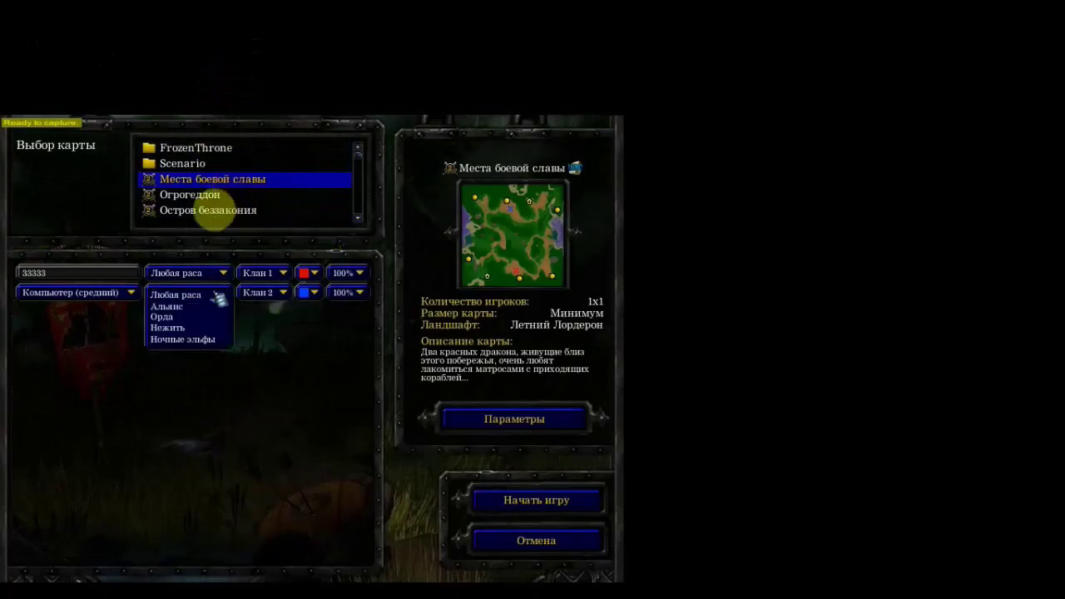
left_click(196, 305)
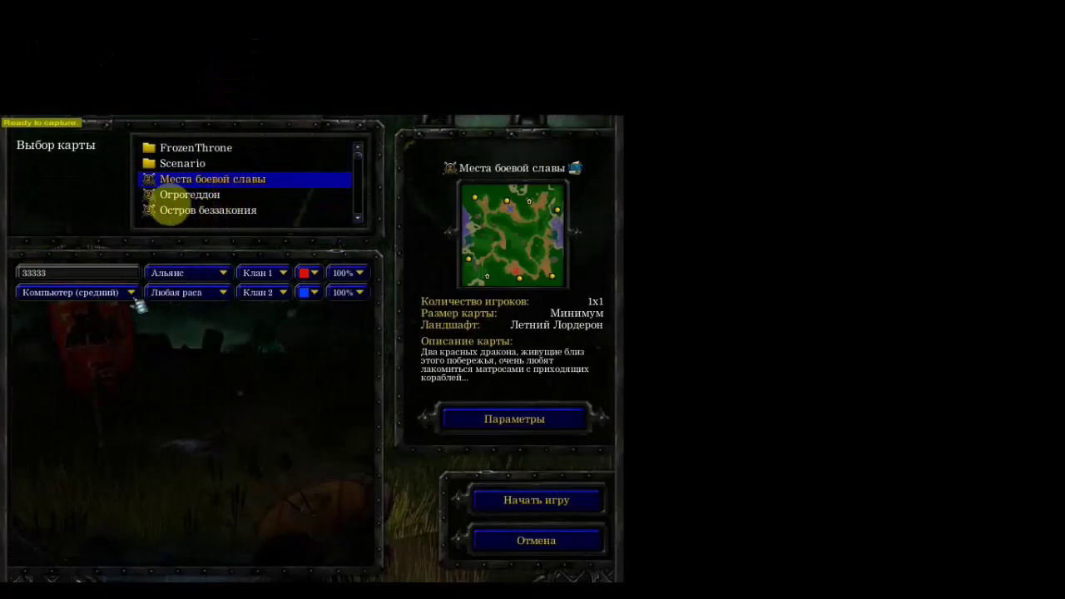
left_click(212, 294)
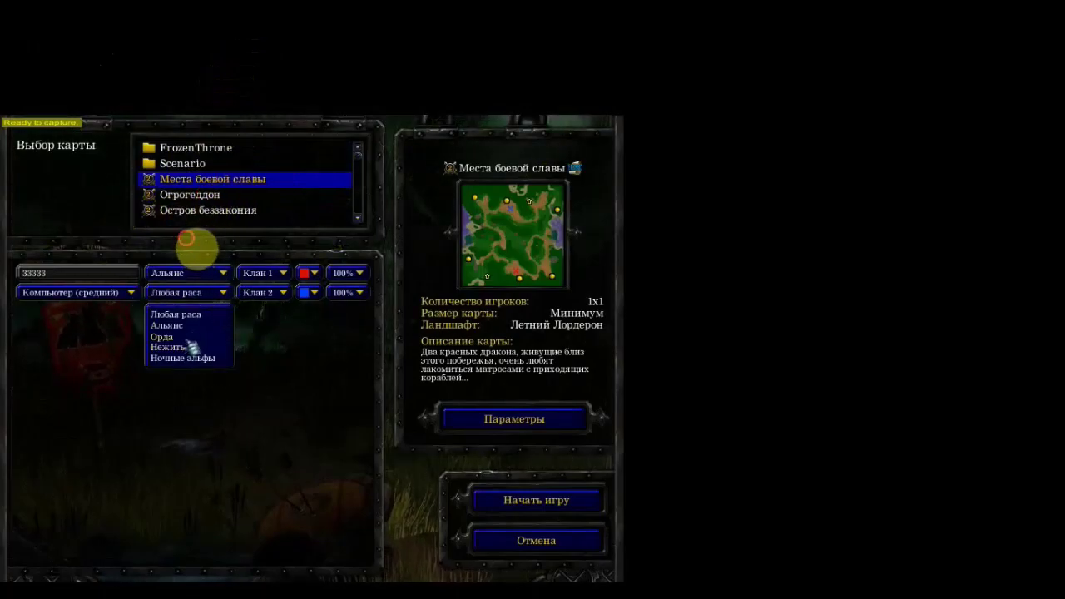
left_click(188, 337)
left_click(539, 505)
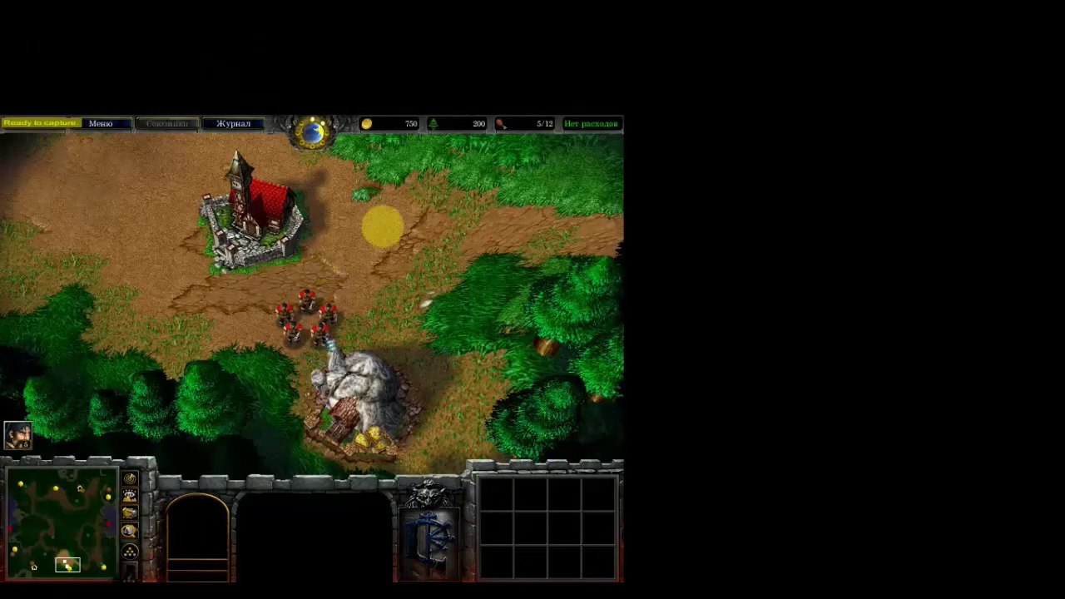
Move and stop a peasant, capture the frame with F12, and close the message log.
left_click(336, 318)
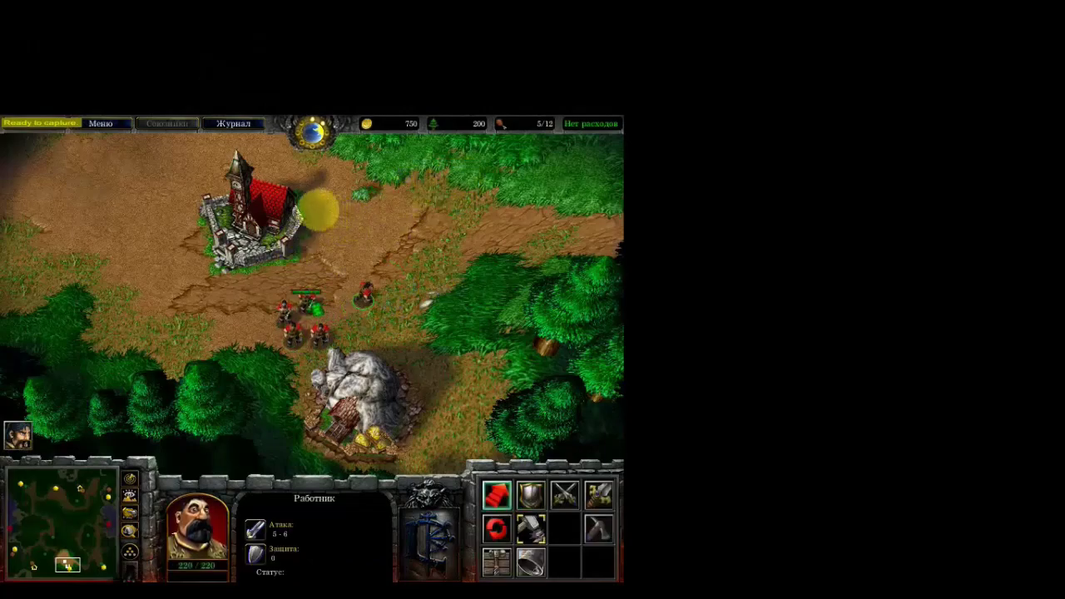
right_click(321, 231)
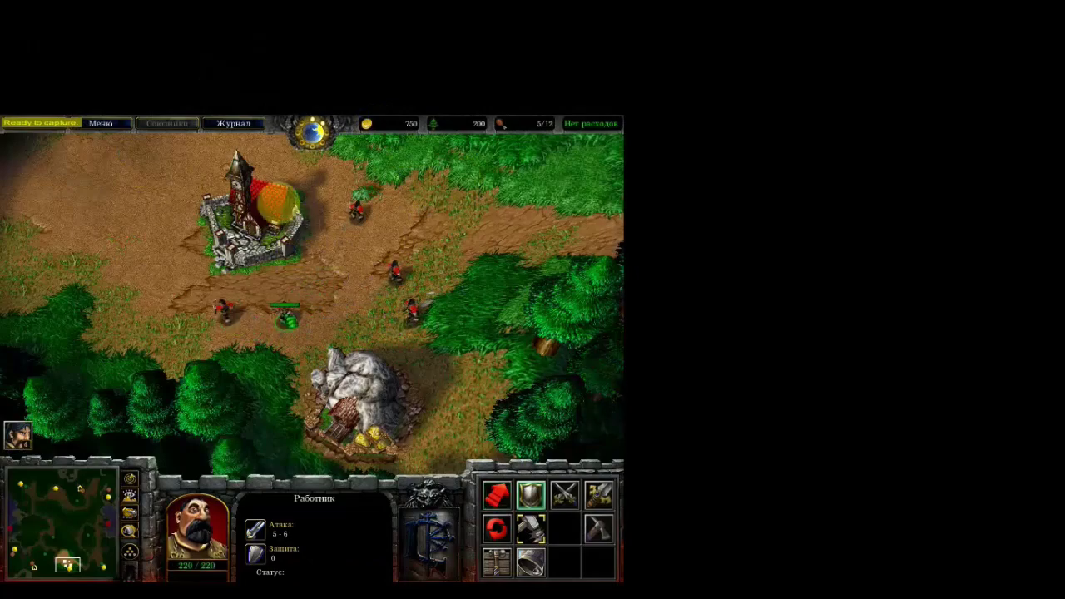
key("s")
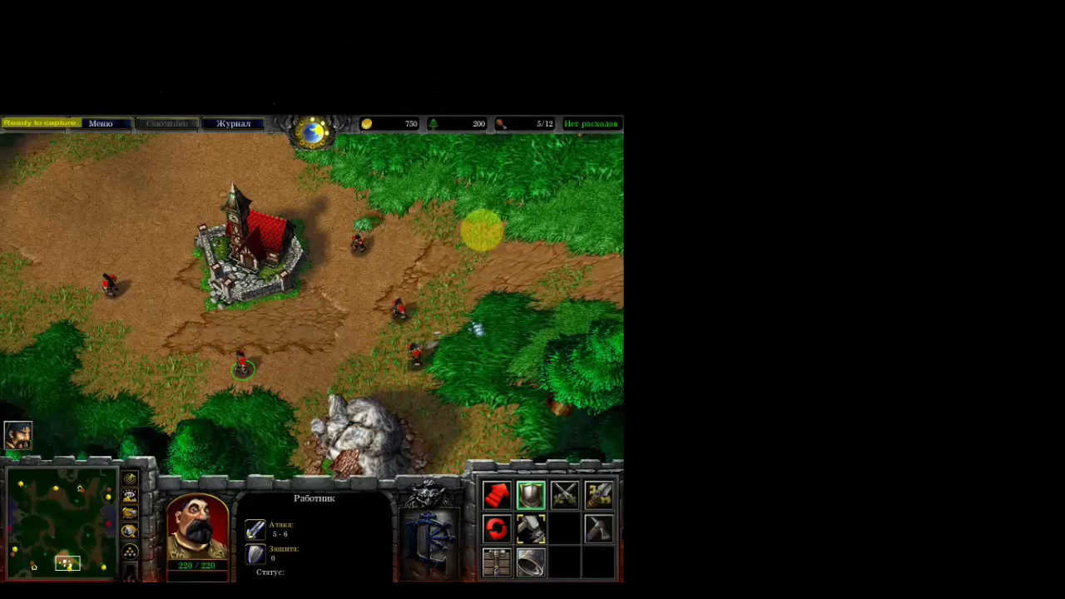
key("F12")
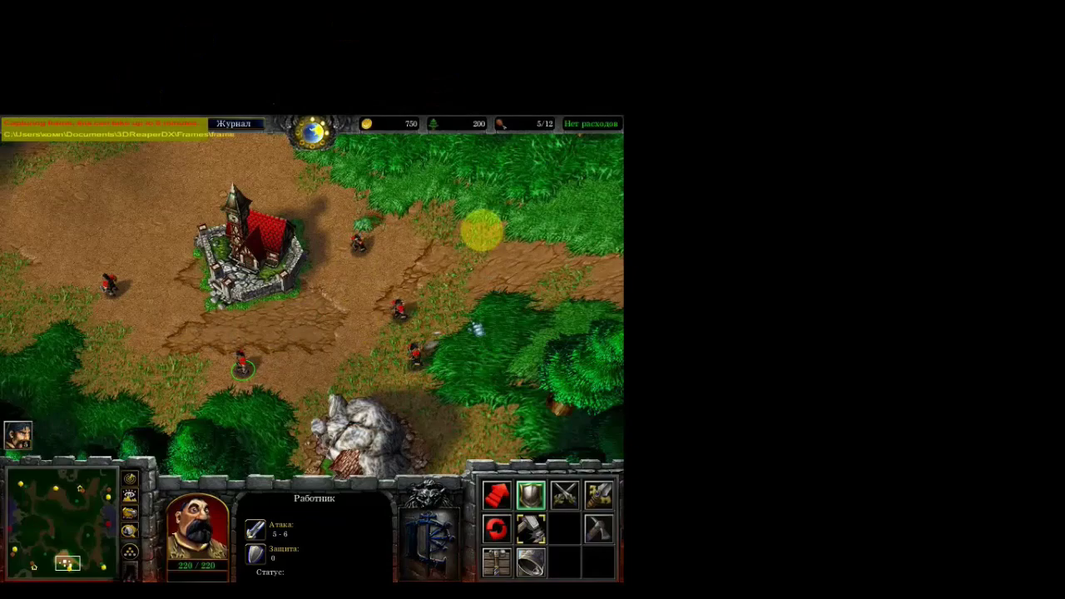
key("F12")
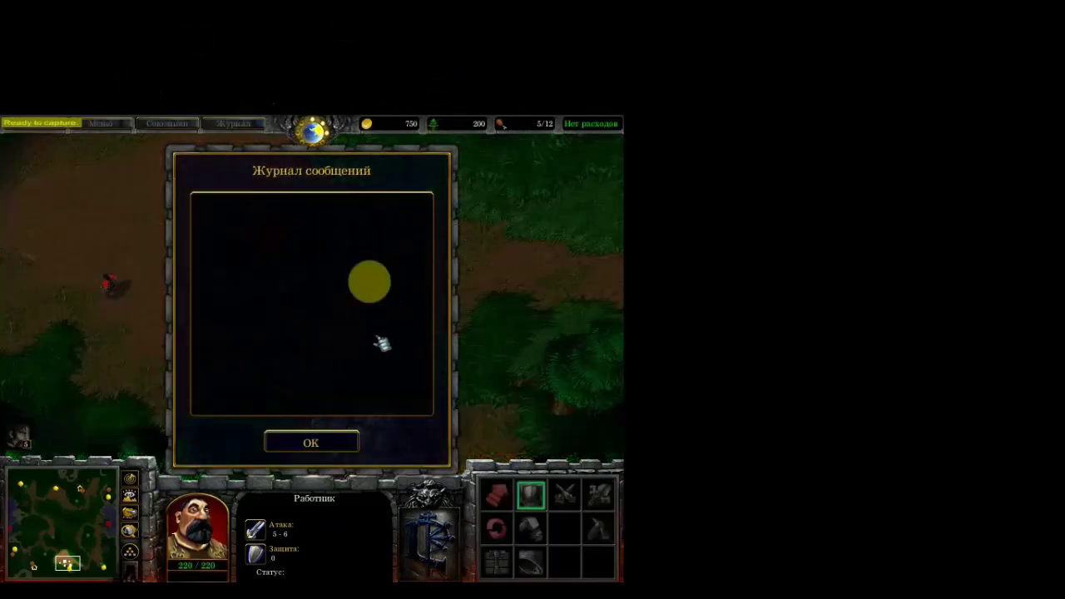
left_click(337, 442)
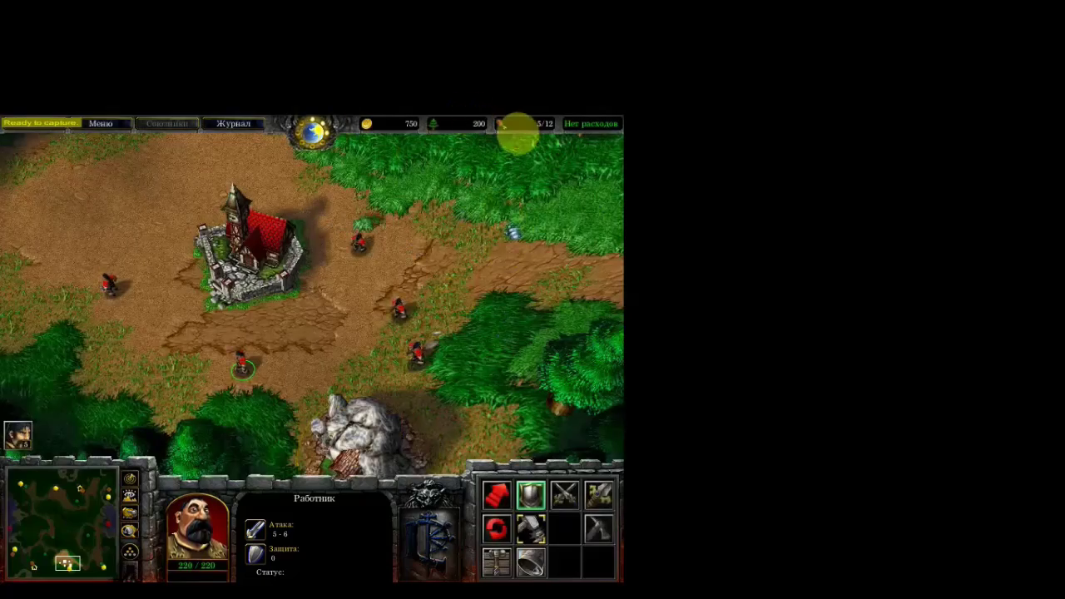
Quit Warcraft III via Меню > Завершить игру > Выйти из игры > Выйти.
left_click(100, 123)
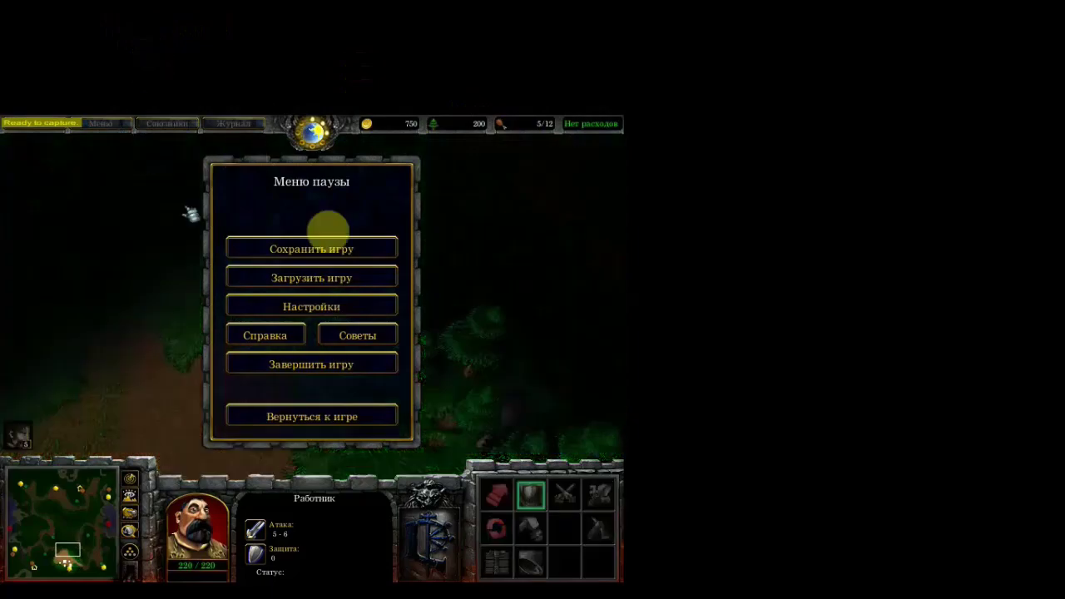
left_click(350, 366)
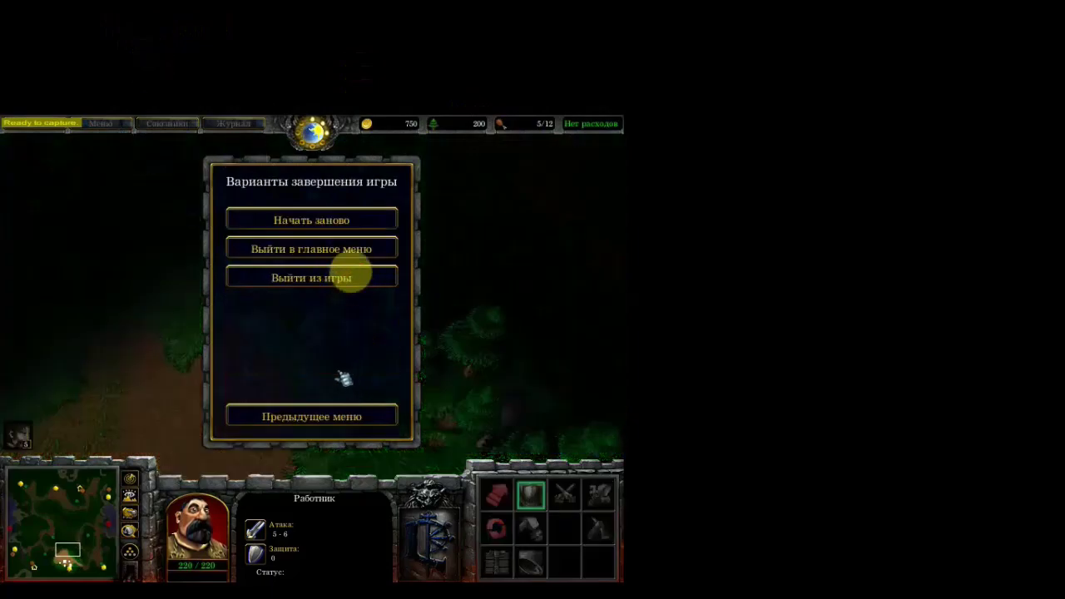
left_click(331, 280)
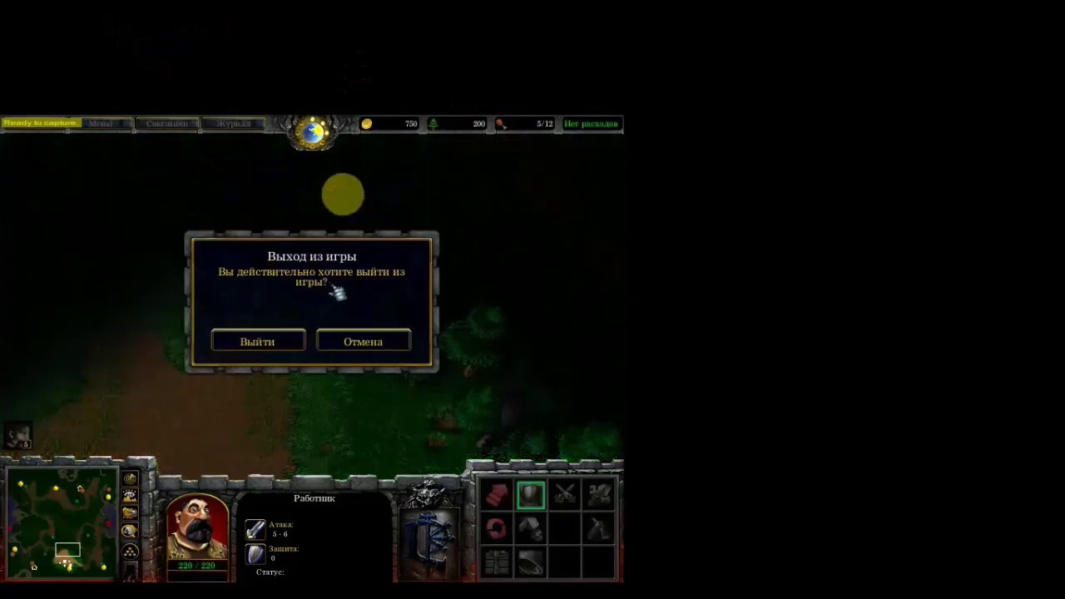
left_click(266, 343)
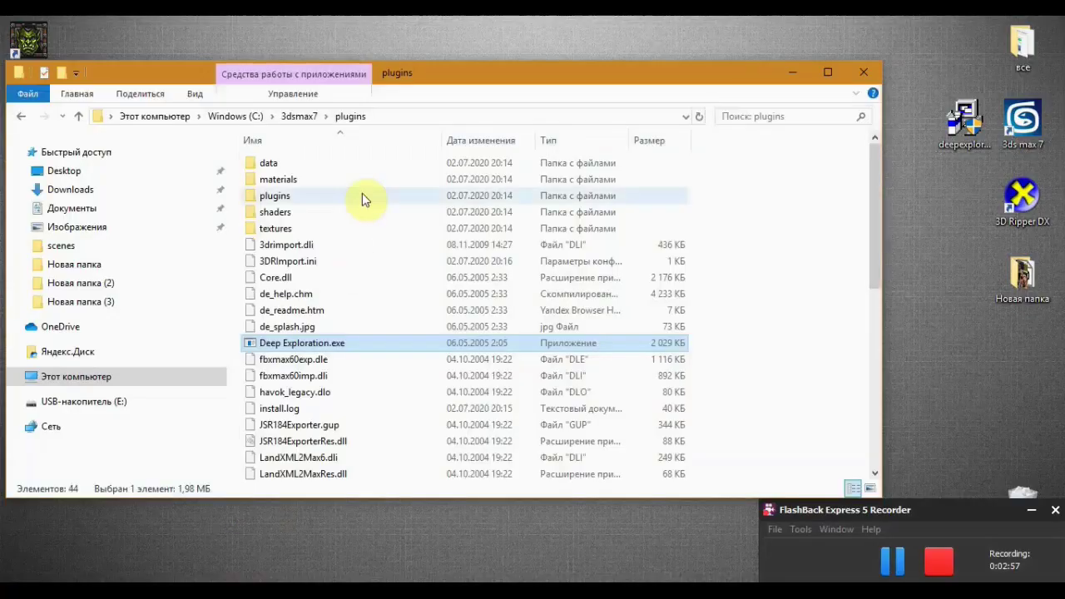
Browse in Explorer to Документы\3DReaperDX\Frames where the capture is stored.
left_click(70, 208)
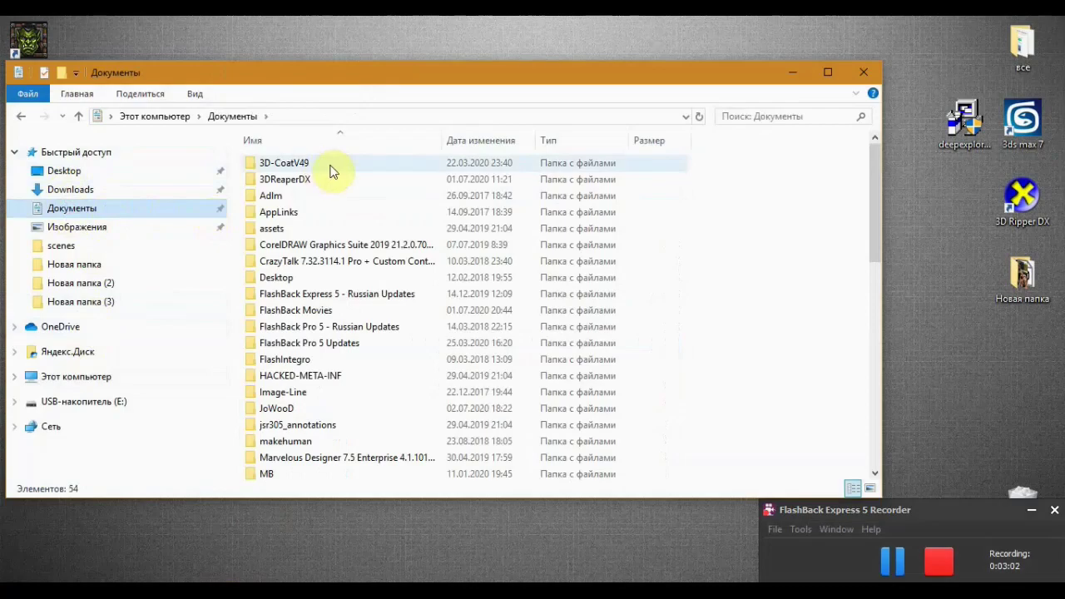
double_click(287, 181)
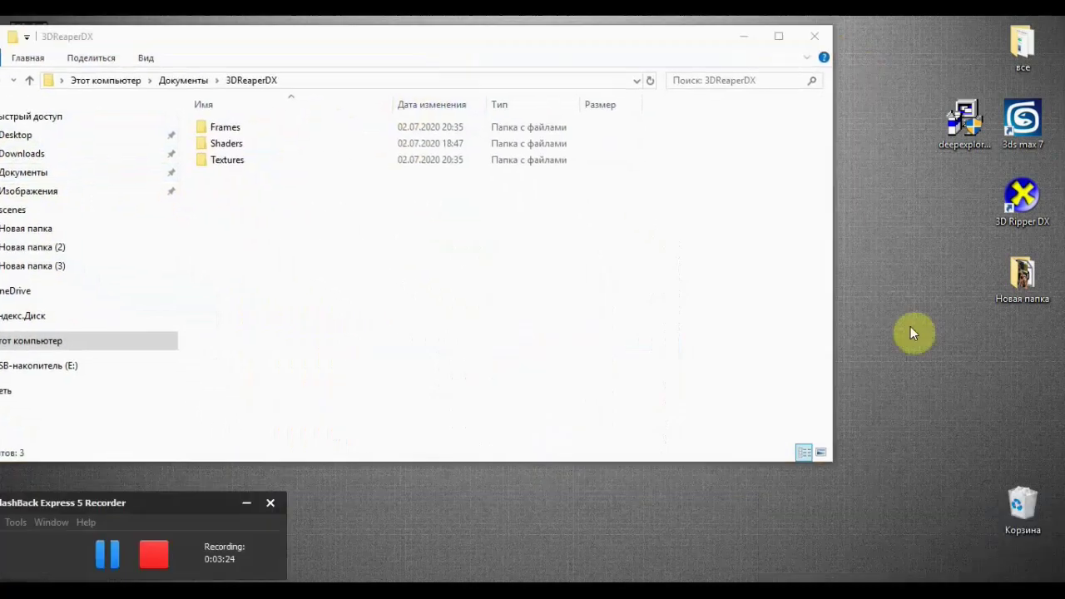
double_click(229, 130)
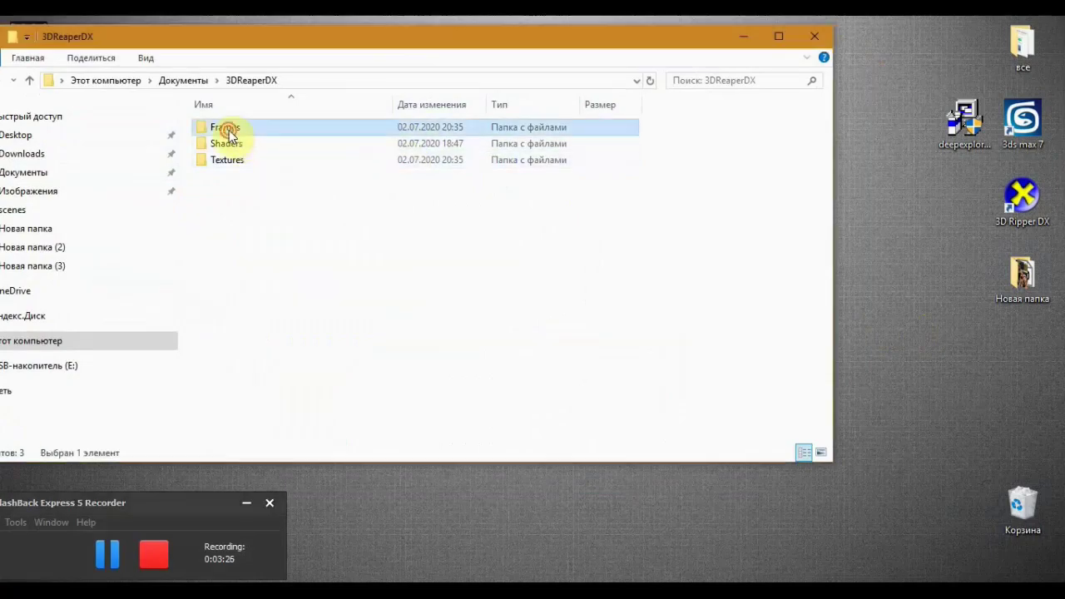
Create a new desktop folder named крафт.
left_click(895, 281)
right_click(894, 277)
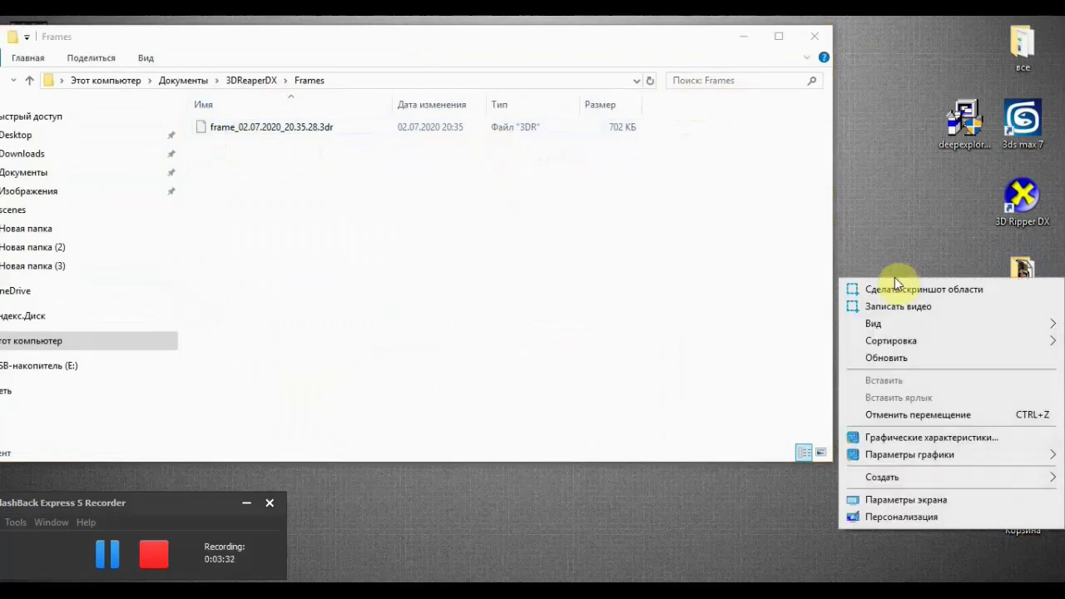
left_click(901, 477)
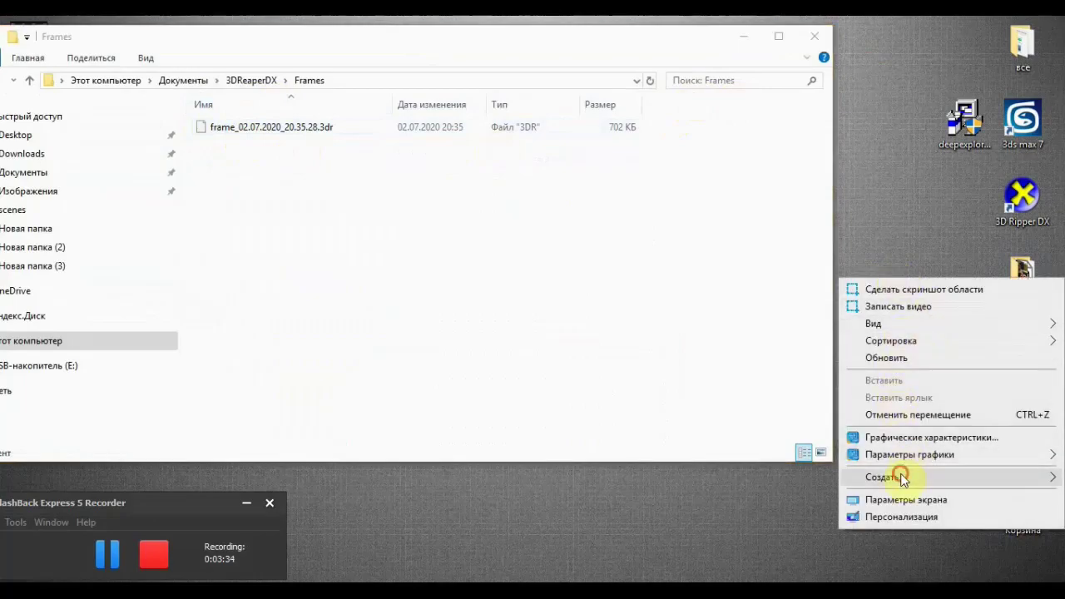
mouse_move(882, 477)
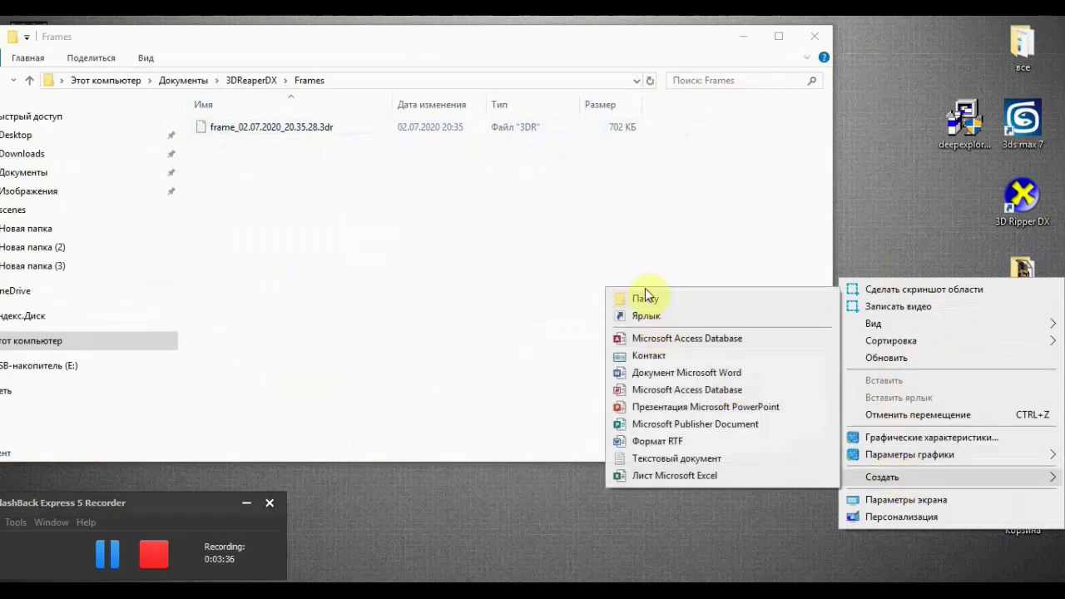
left_click(647, 296)
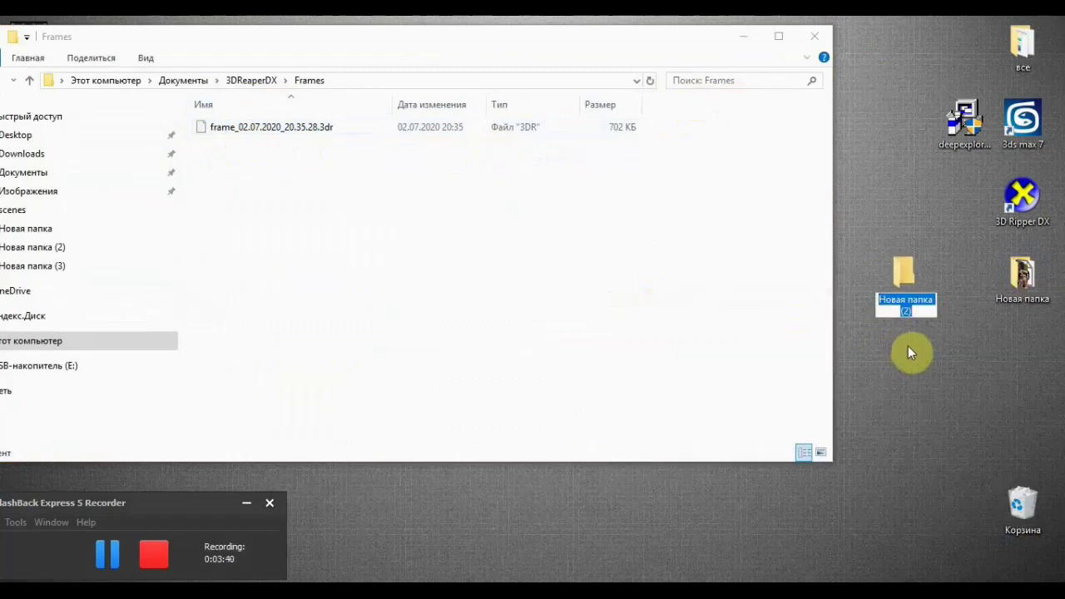
type("краф")
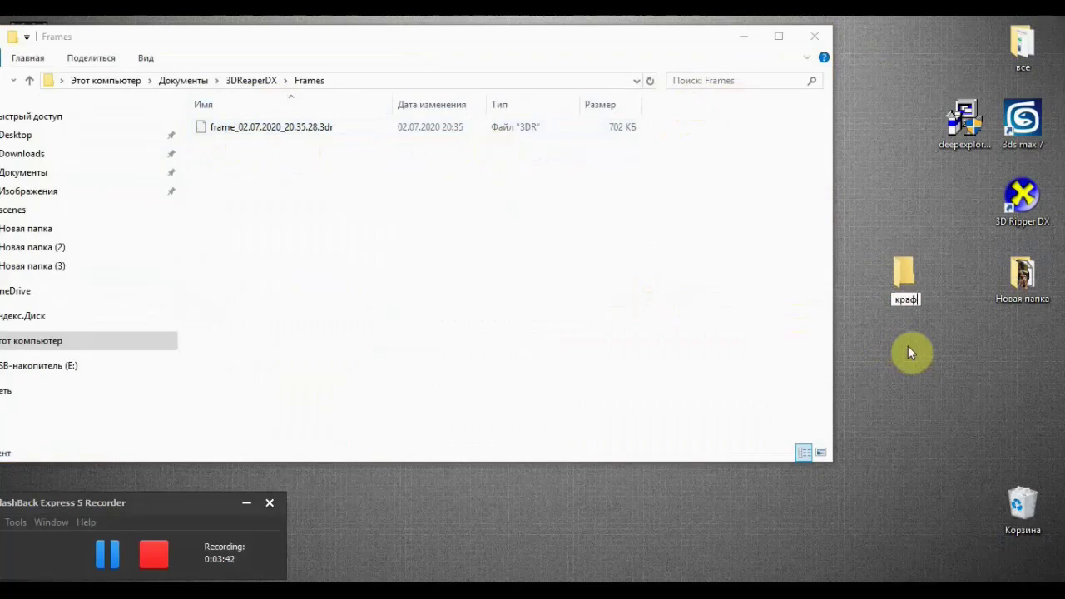
type("т")
key("Return")
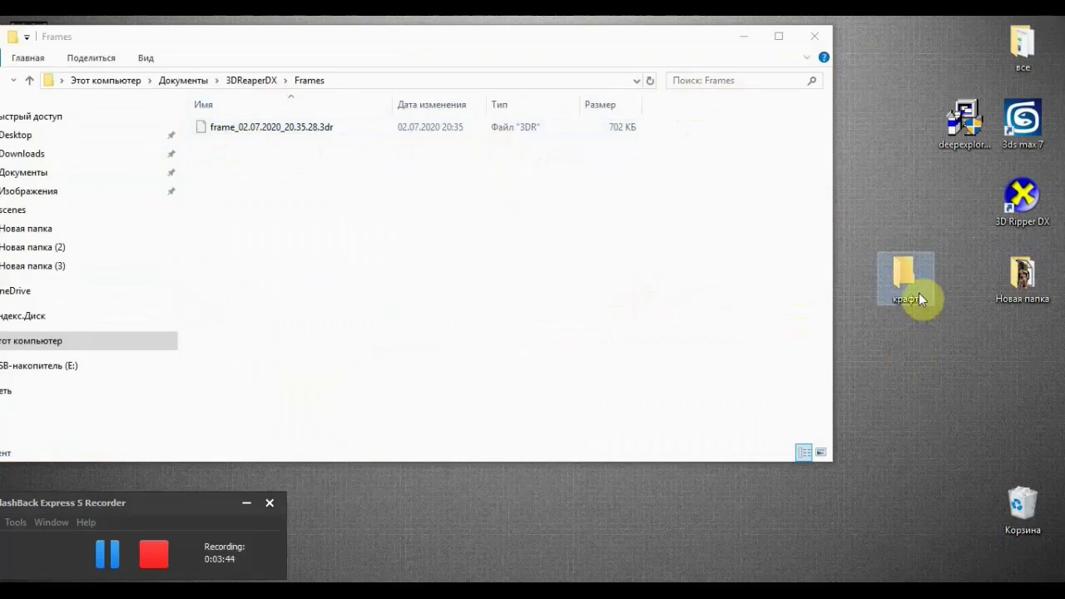
Copy the ripped frame .3dr file and select the крафт folder.
right_click(266, 126)
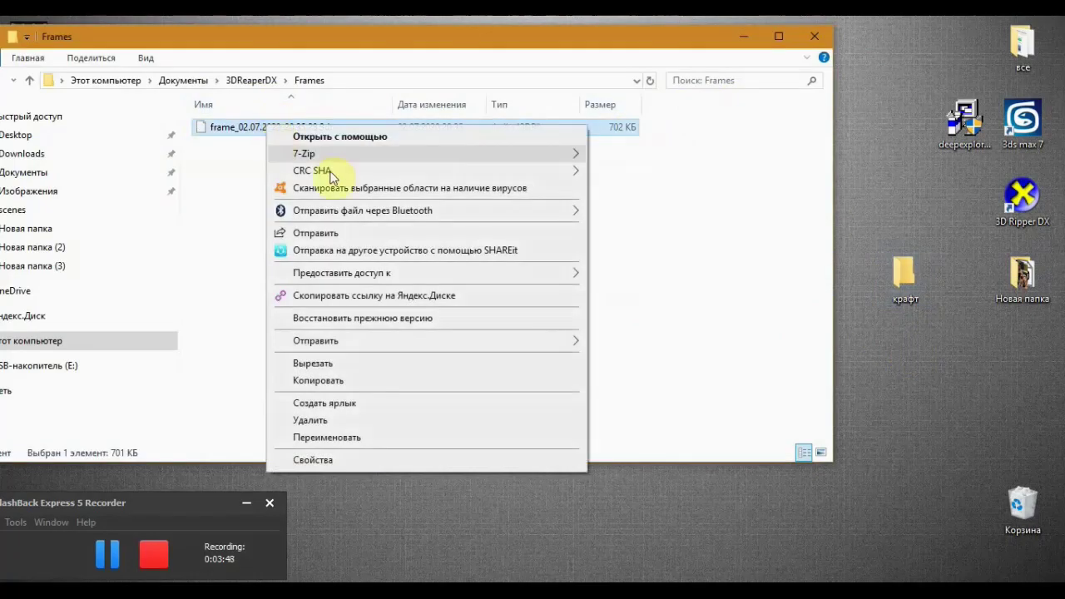
left_click(339, 379)
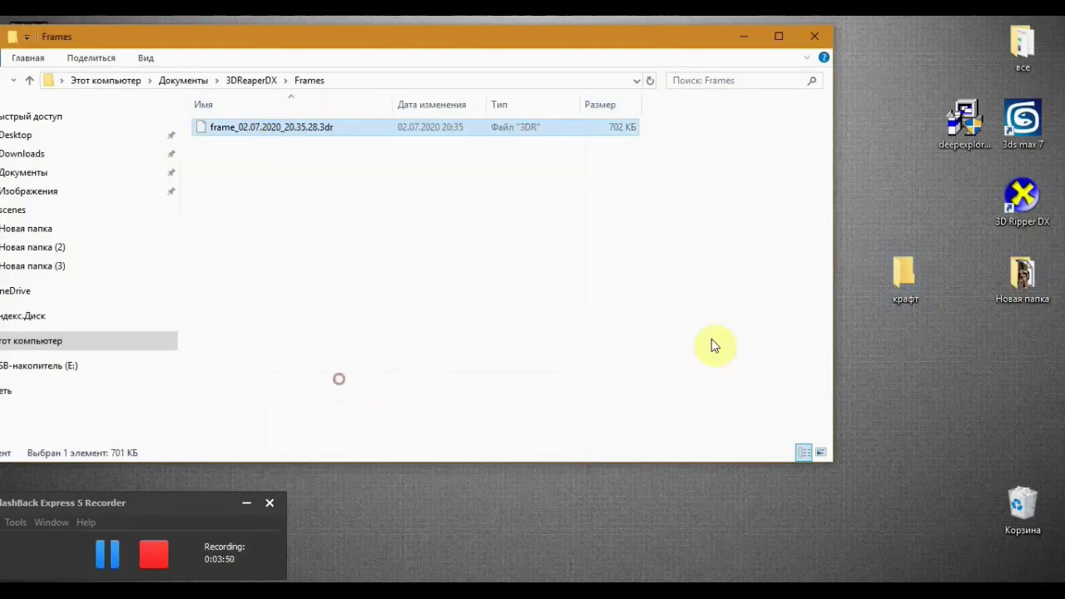
left_click(902, 280)
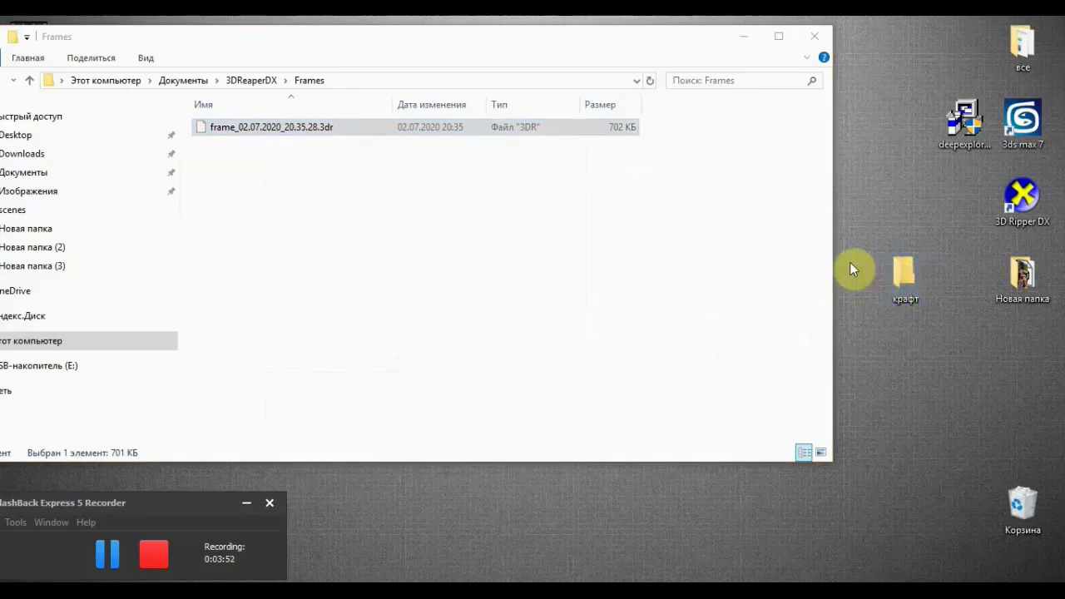
Paste the frame .3dr file into крафт and arrange the Explorer windows side by side.
double_click(882, 269)
right_click(649, 254)
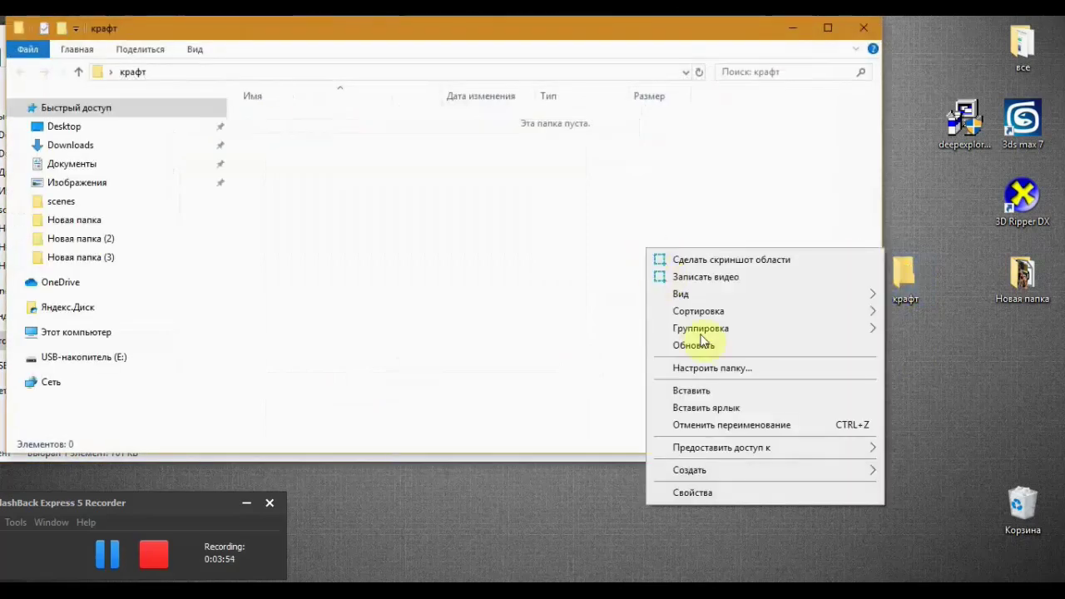
left_click(707, 387)
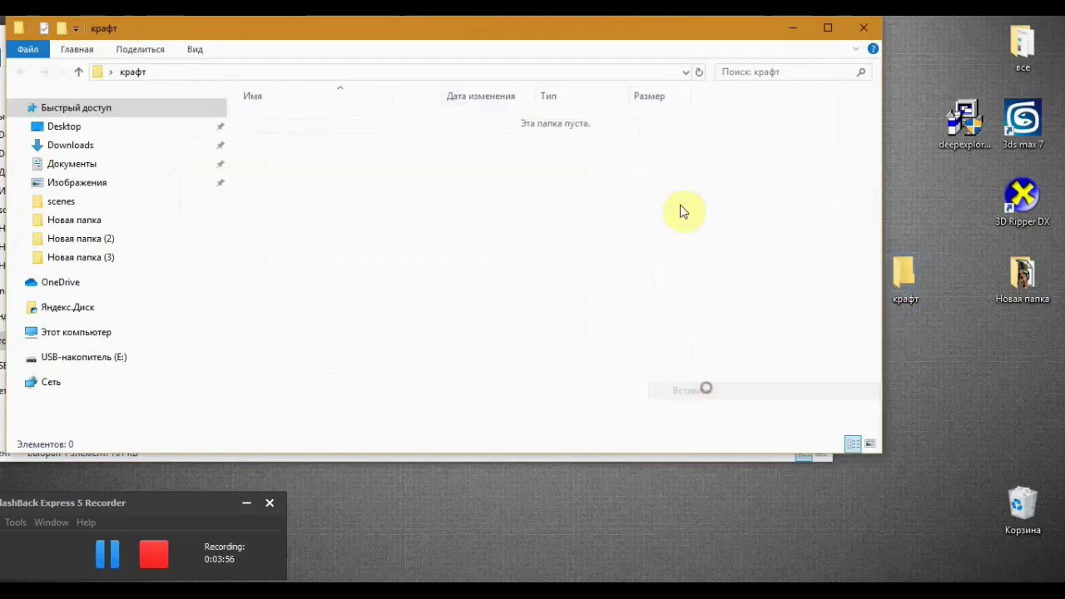
left_click_drag(663, 38, 875, 168)
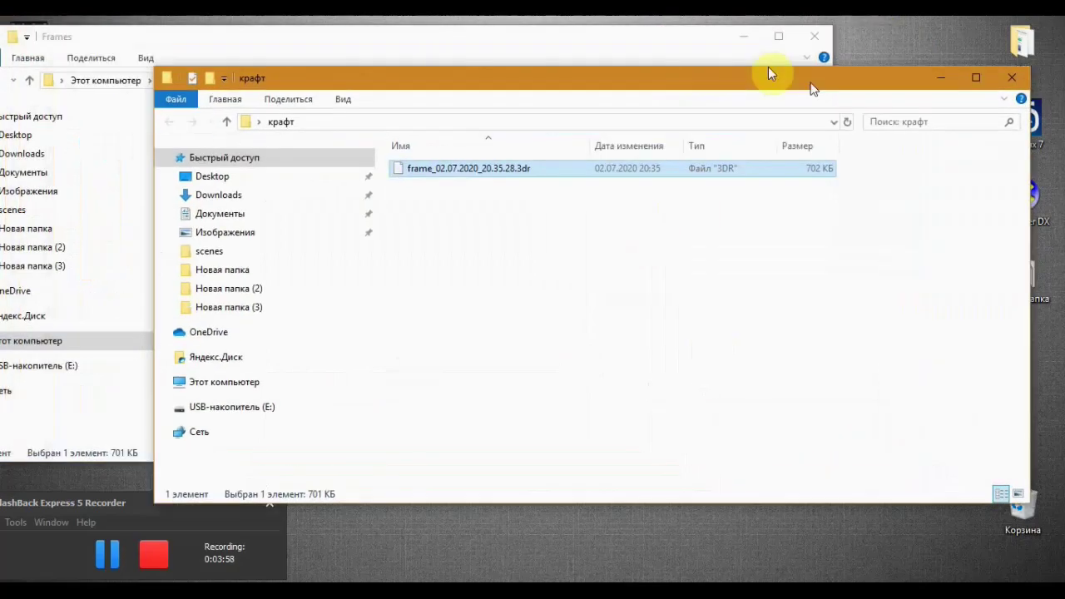
left_click(532, 37)
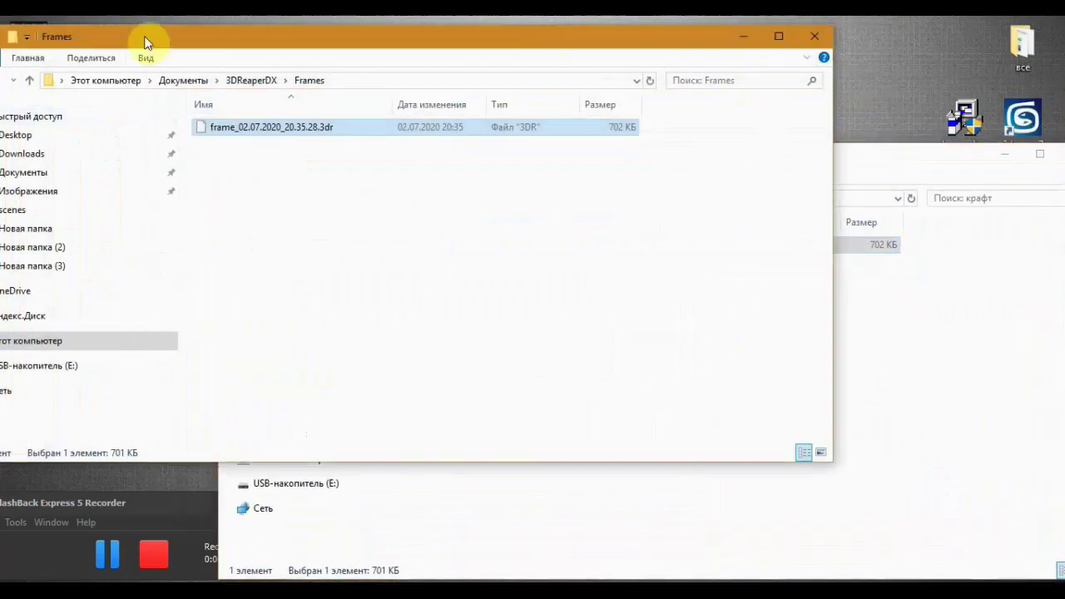
left_click_drag(150, 39, 198, 34)
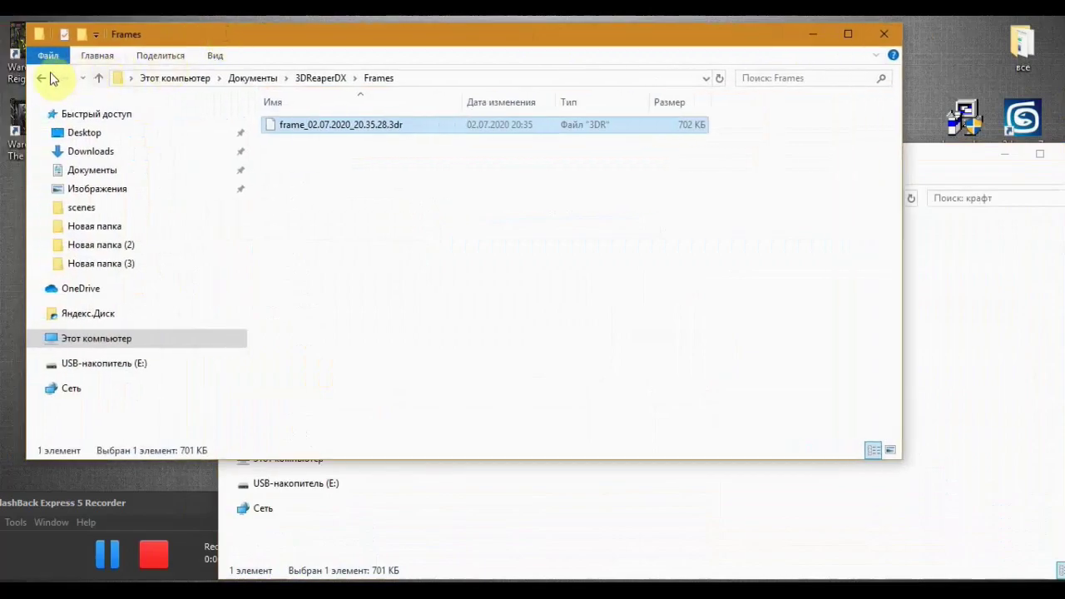
Navigate from Frames to the 3DReaperDX Textures folder.
left_click(41, 78)
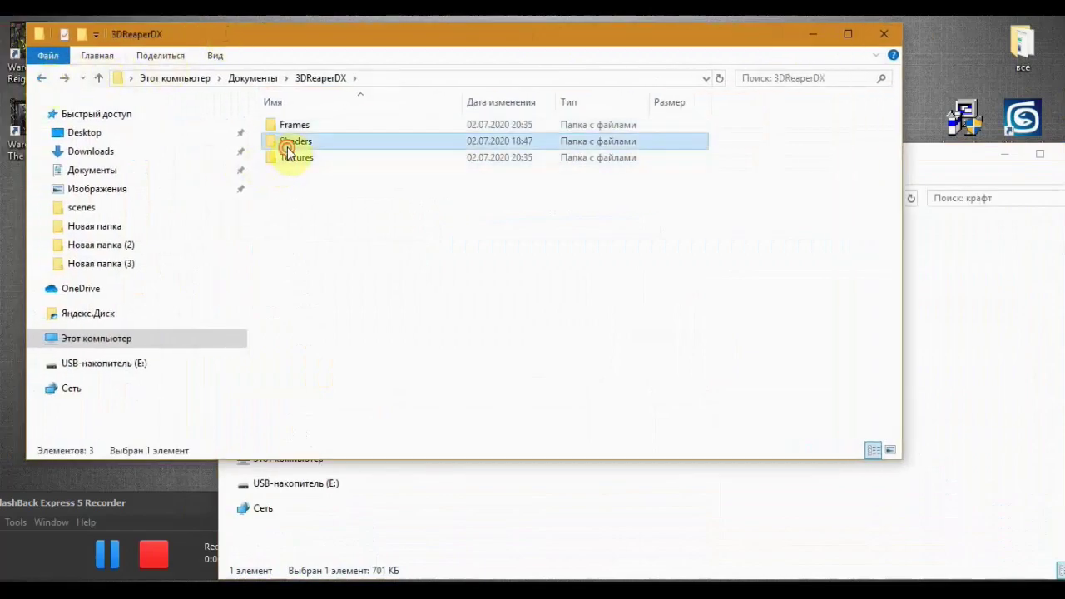
double_click(287, 142)
left_click(41, 78)
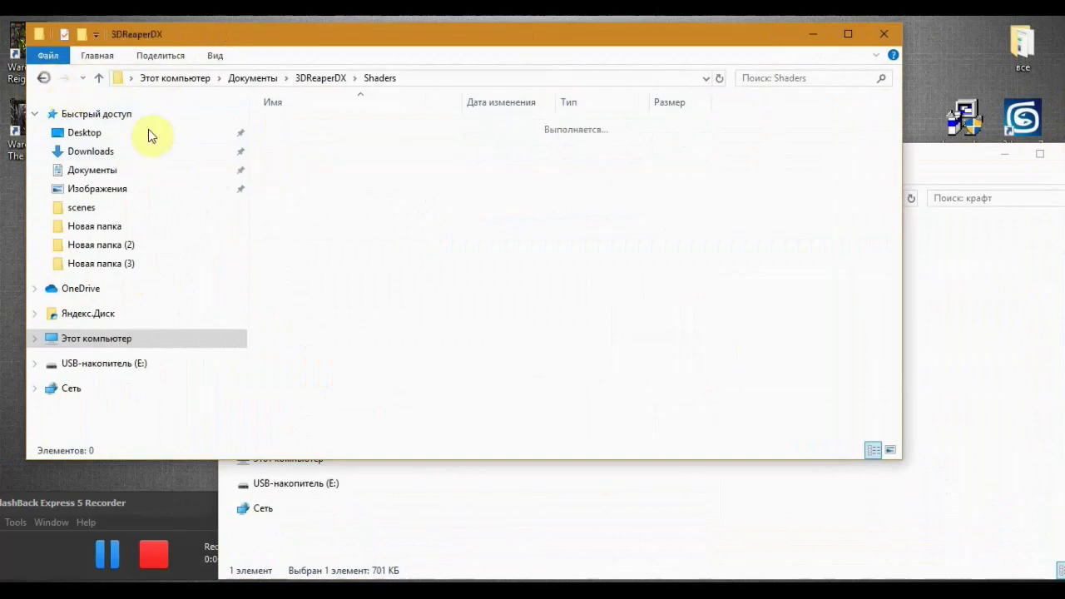
double_click(296, 158)
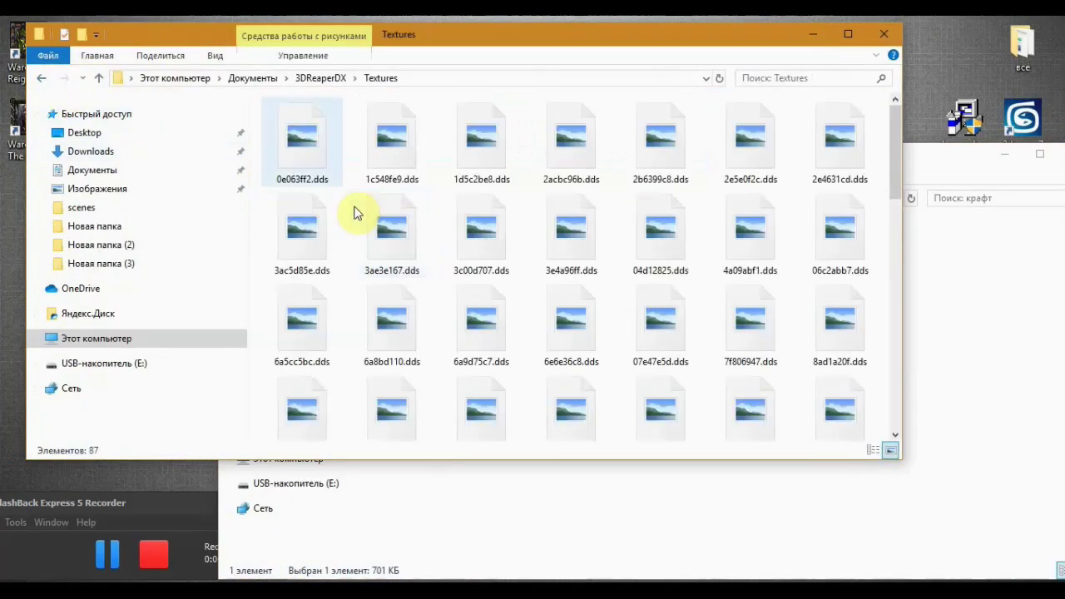
Select all 87 .dds textures, drag them into крафт, and copy them.
left_click_drag(261, 99, 829, 484)
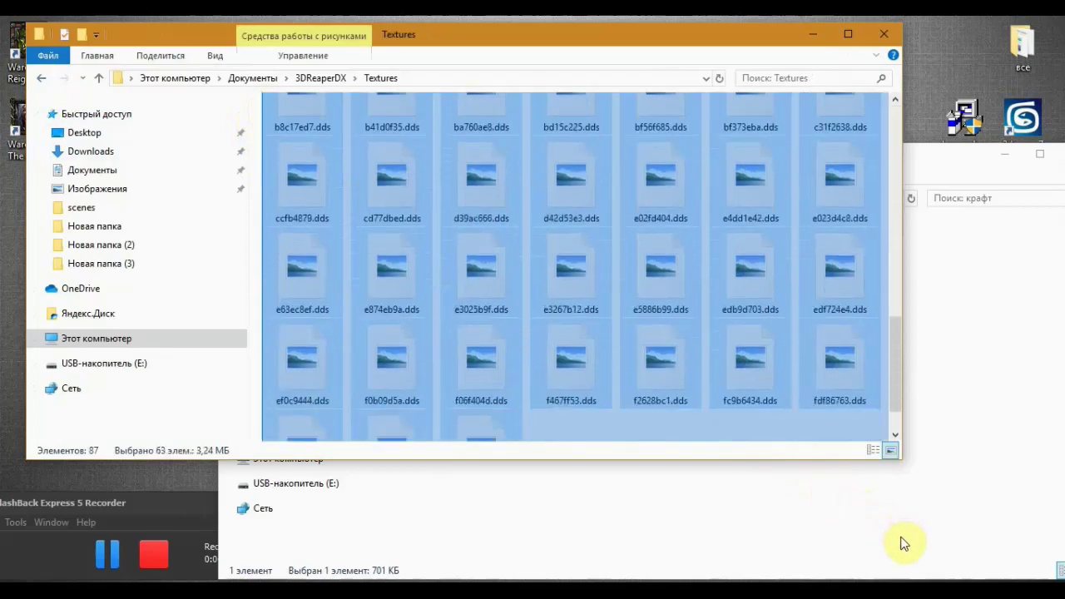
left_click_drag(829, 483, 901, 502)
left_click_drag(796, 285, 972, 424)
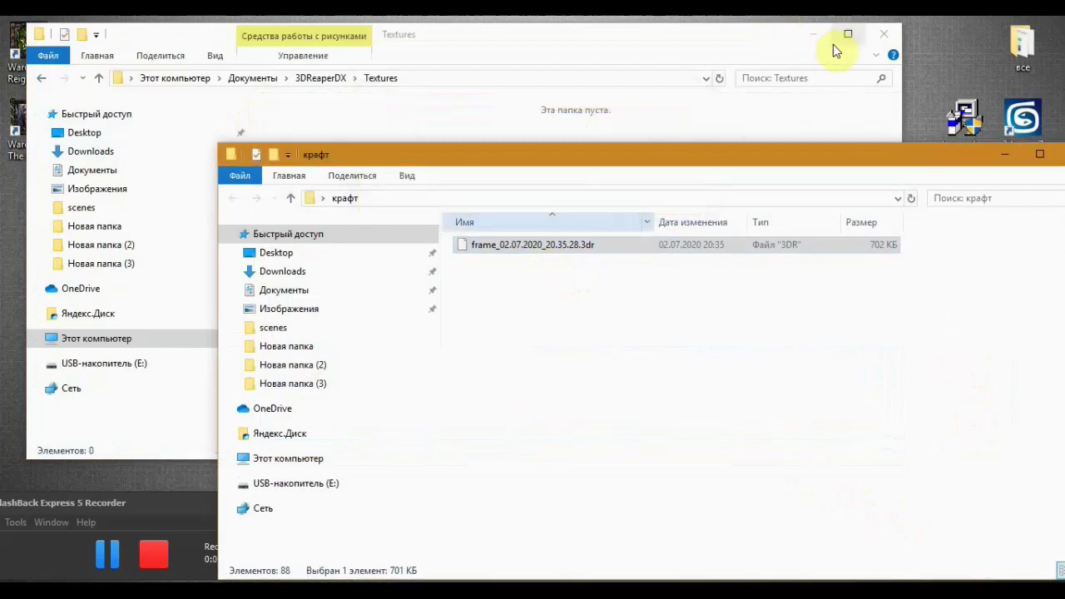
right_click(516, 302)
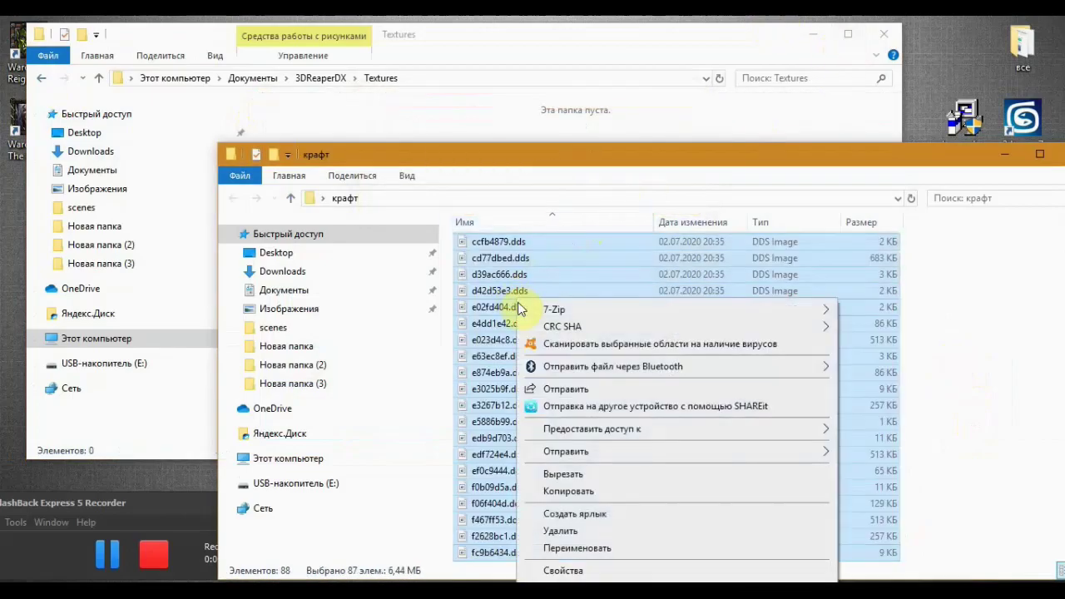
left_click(576, 491)
Paste the textures back into the Textures folder and close that window.
left_click(468, 115)
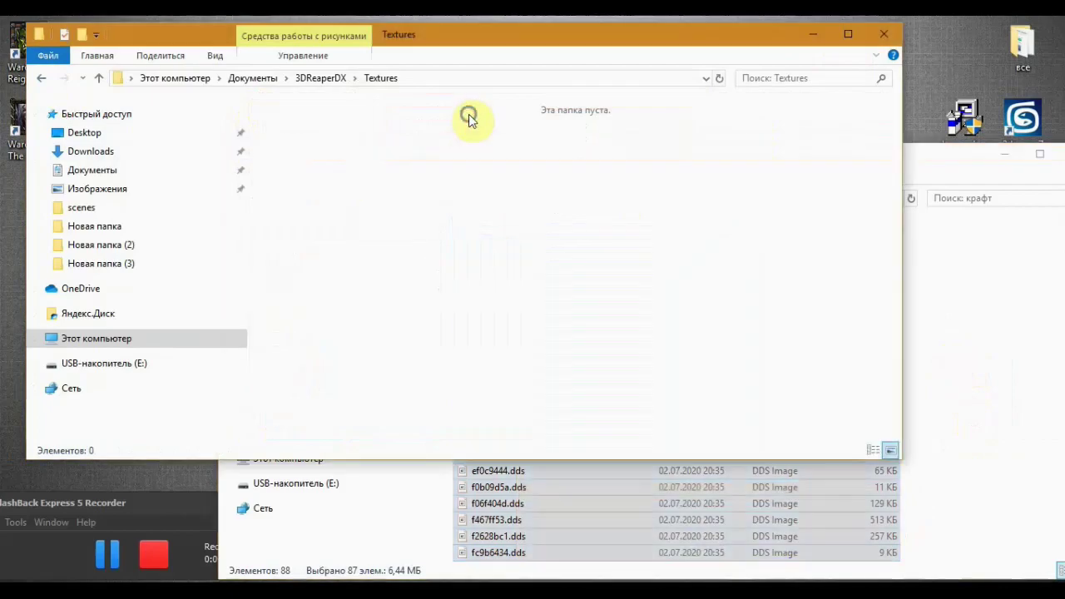
right_click(469, 115)
left_click(531, 258)
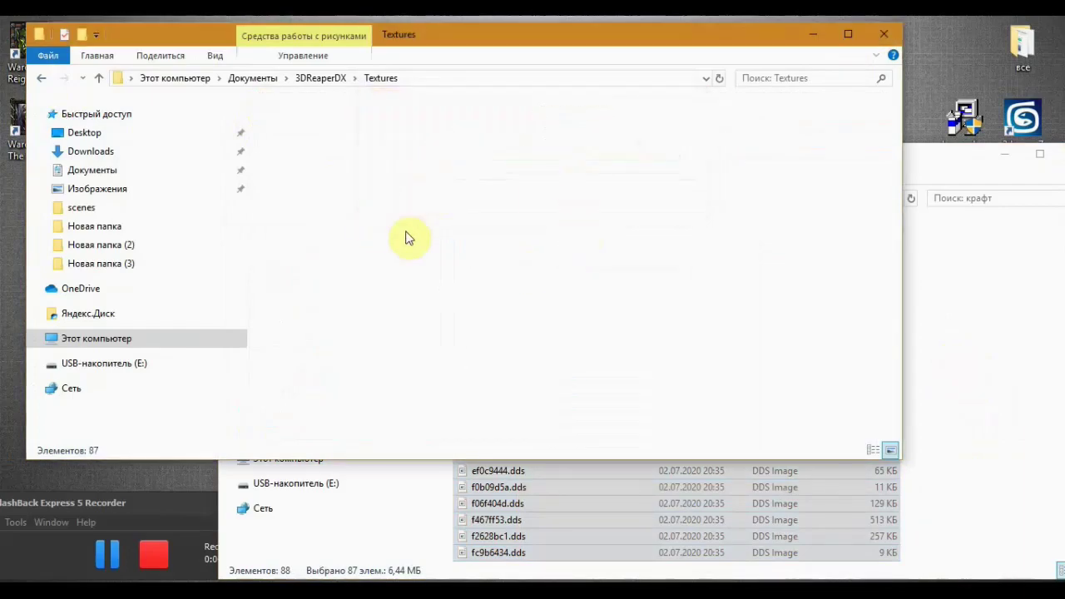
left_click(884, 34)
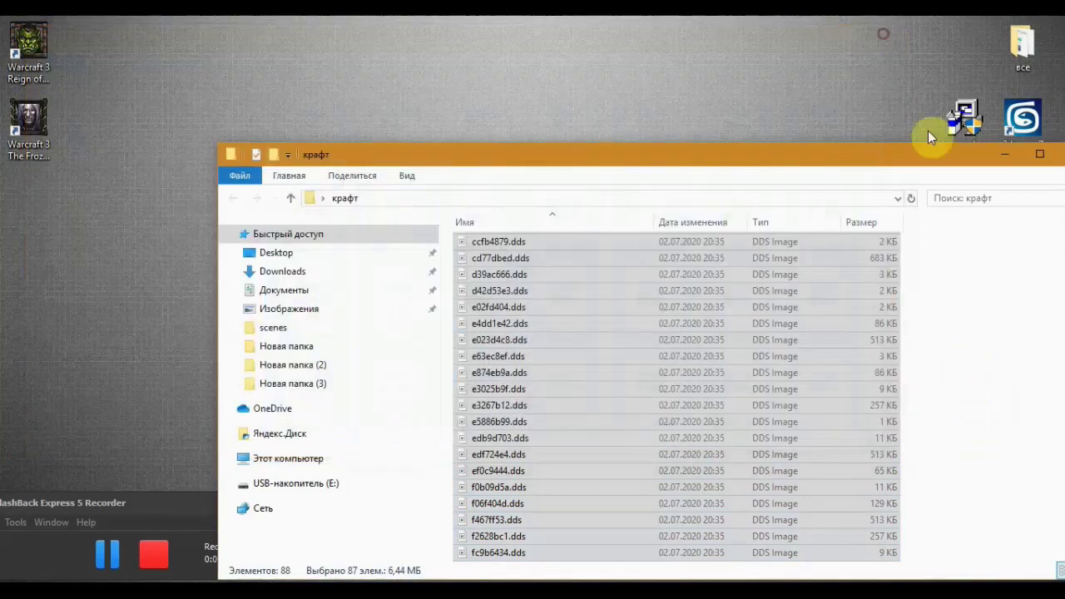
Maximize the крафт window, then minimize it to reveal the desktop.
left_click_drag(751, 159, 649, 94)
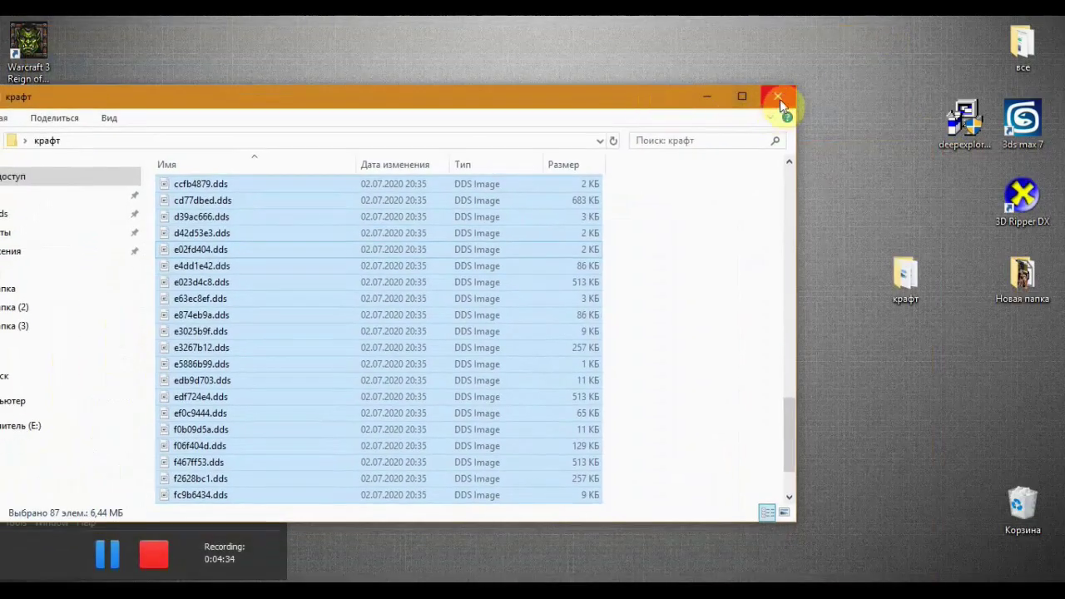
left_click(747, 98)
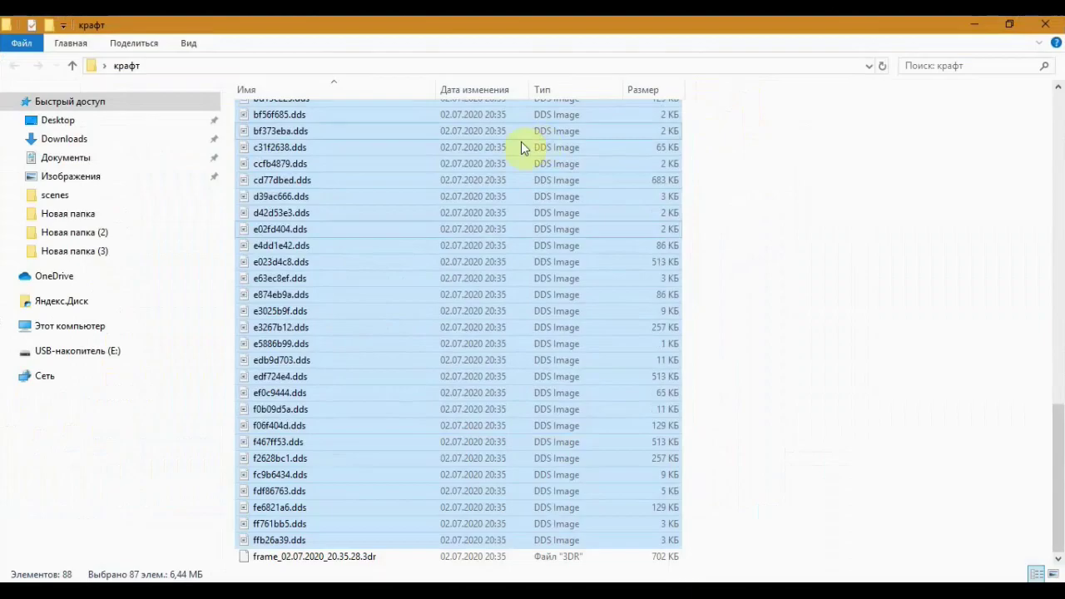
left_click(976, 26)
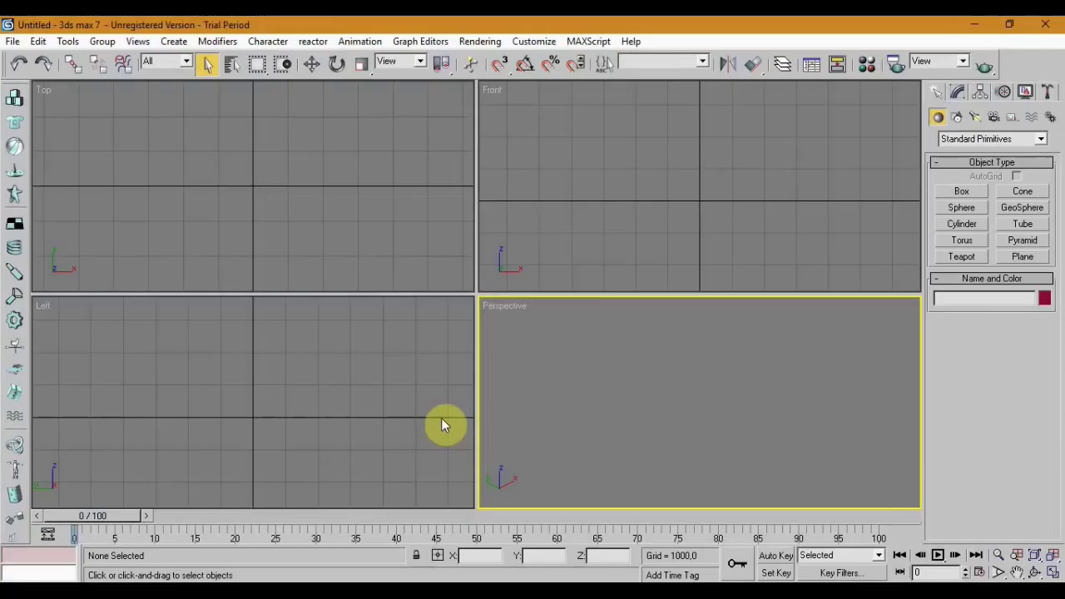
Import frame_02.07.2020_20.35.28.3dr from the desktop крафт folder via File > Import.
left_click(13, 42)
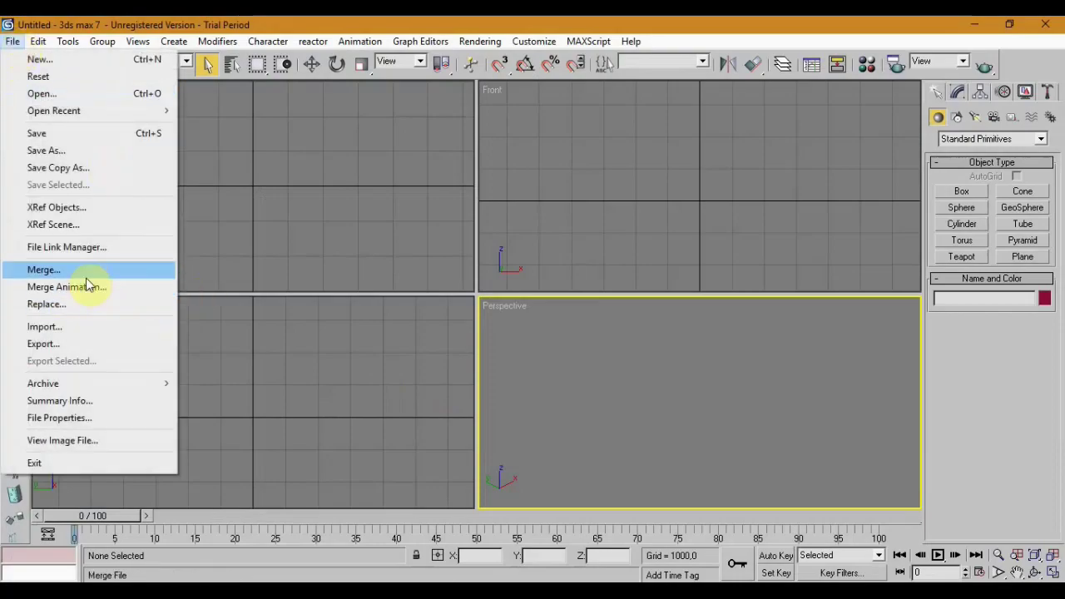
left_click(58, 93)
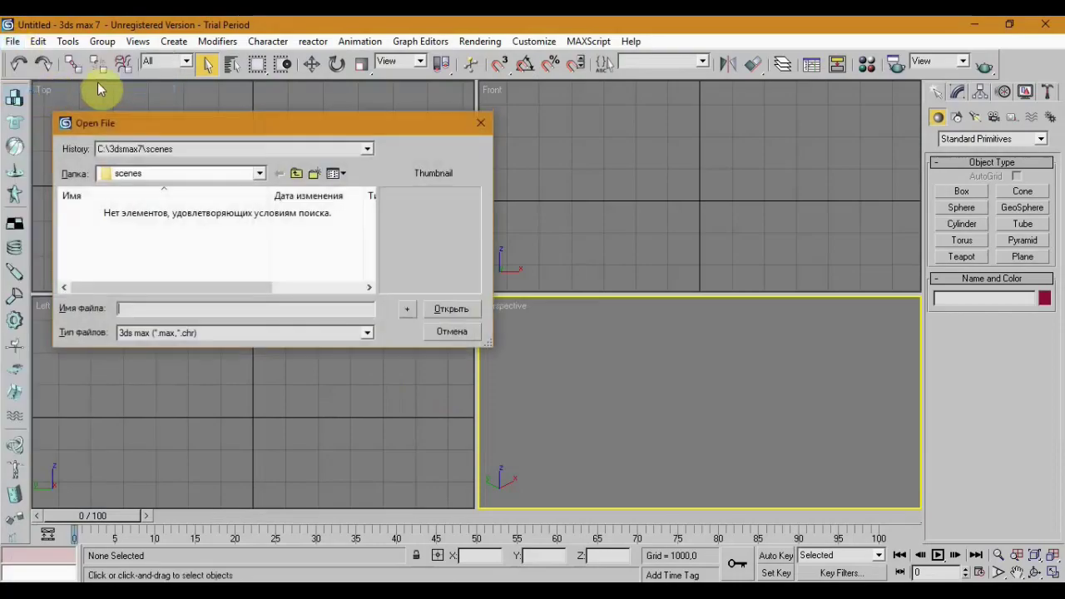
left_click(480, 122)
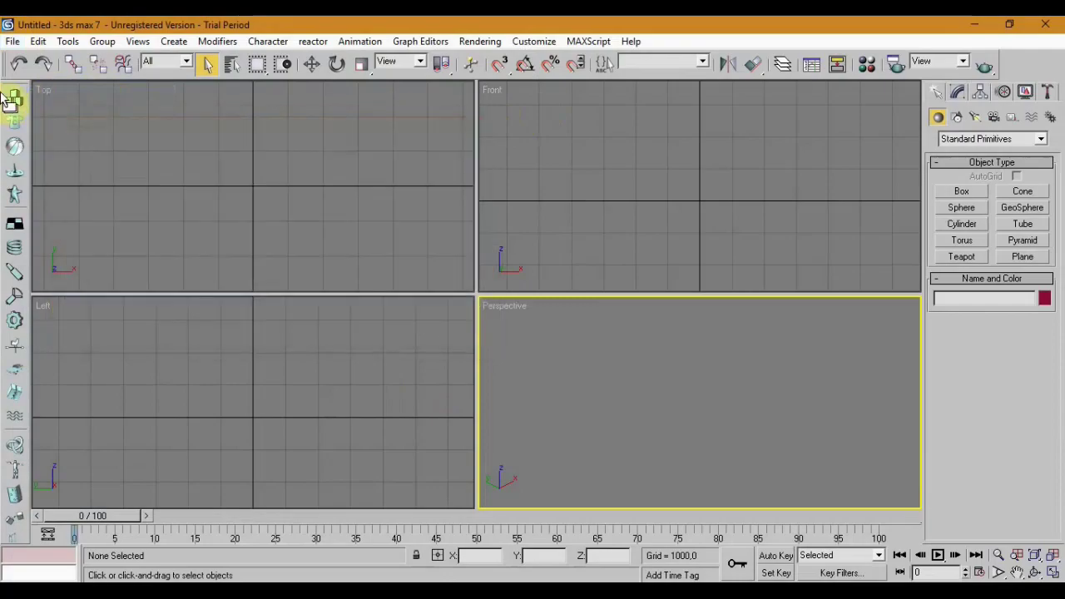
left_click(12, 42)
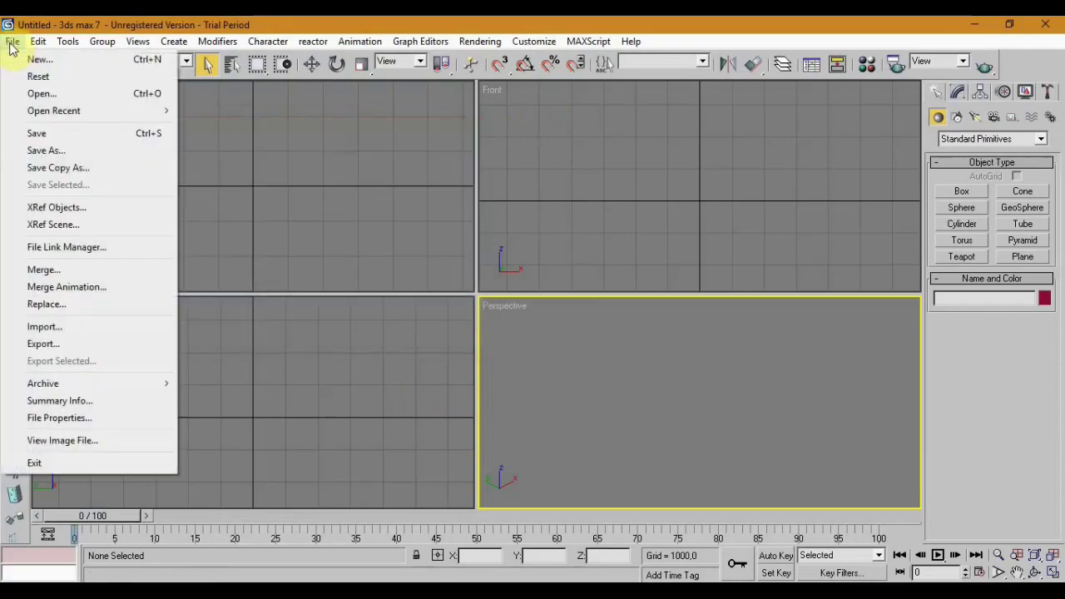
left_click(79, 325)
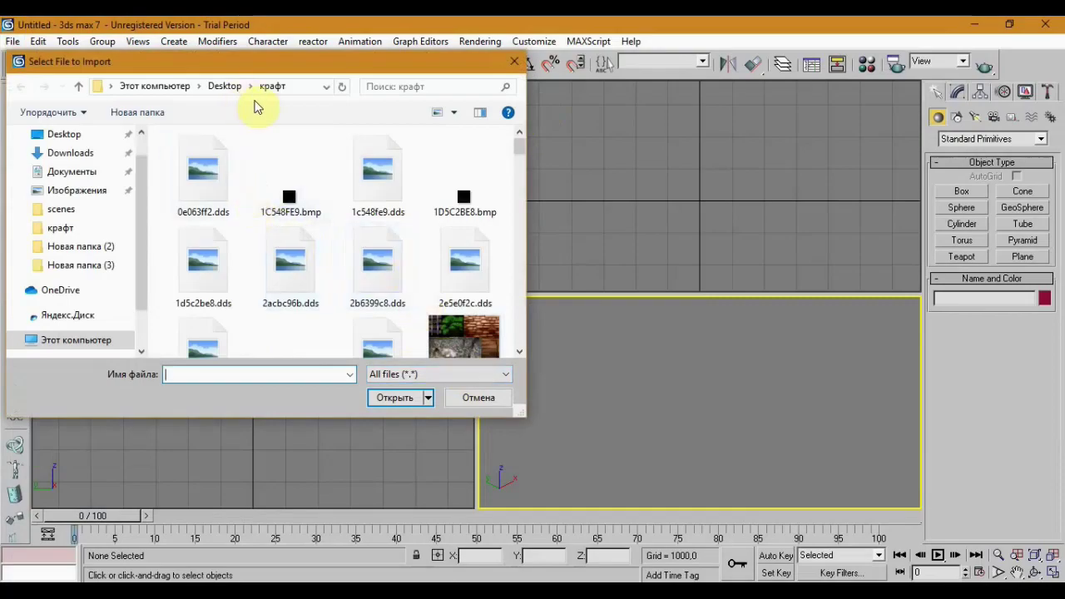
scroll(70, 173, "up", 1)
left_click(64, 169)
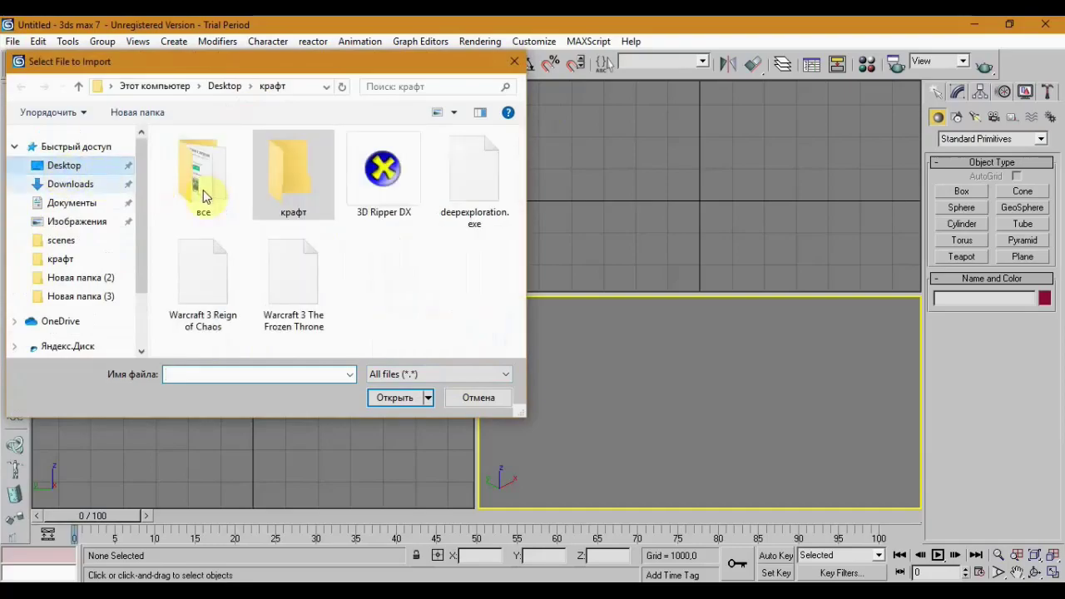
double_click(290, 200)
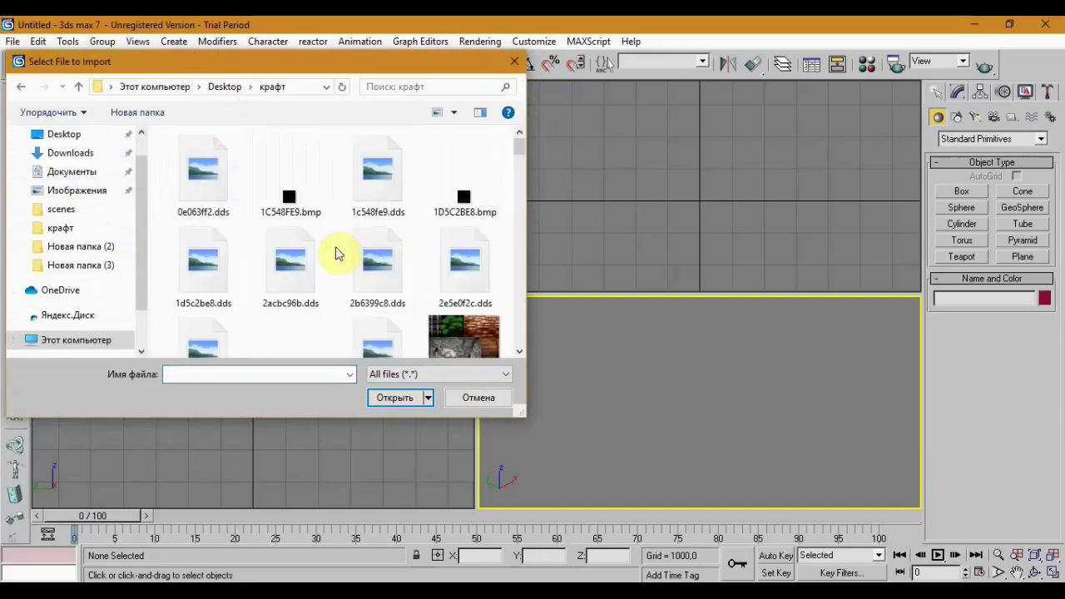
scroll(336, 253, "down", 5)
left_click(471, 306)
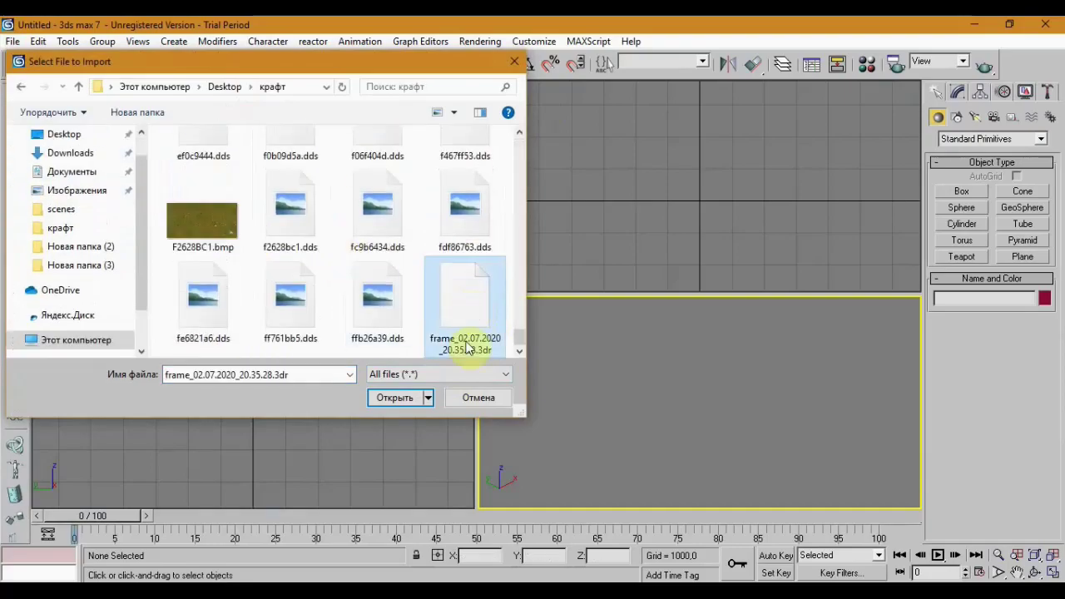
left_click(406, 398)
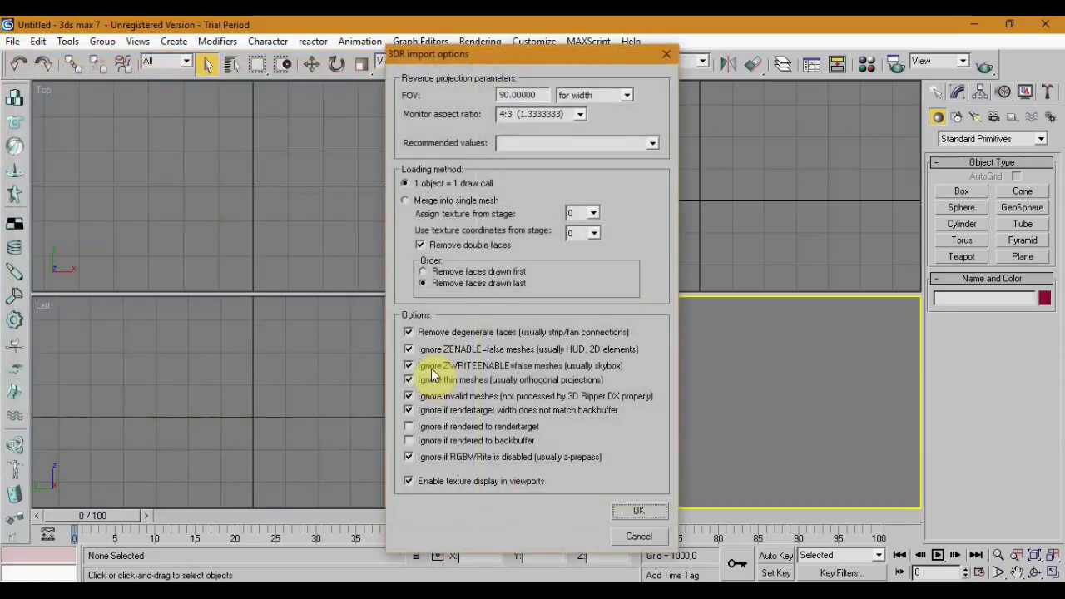
Set the 3DR import FOV to 'for height' and import the scene.
left_click(627, 94)
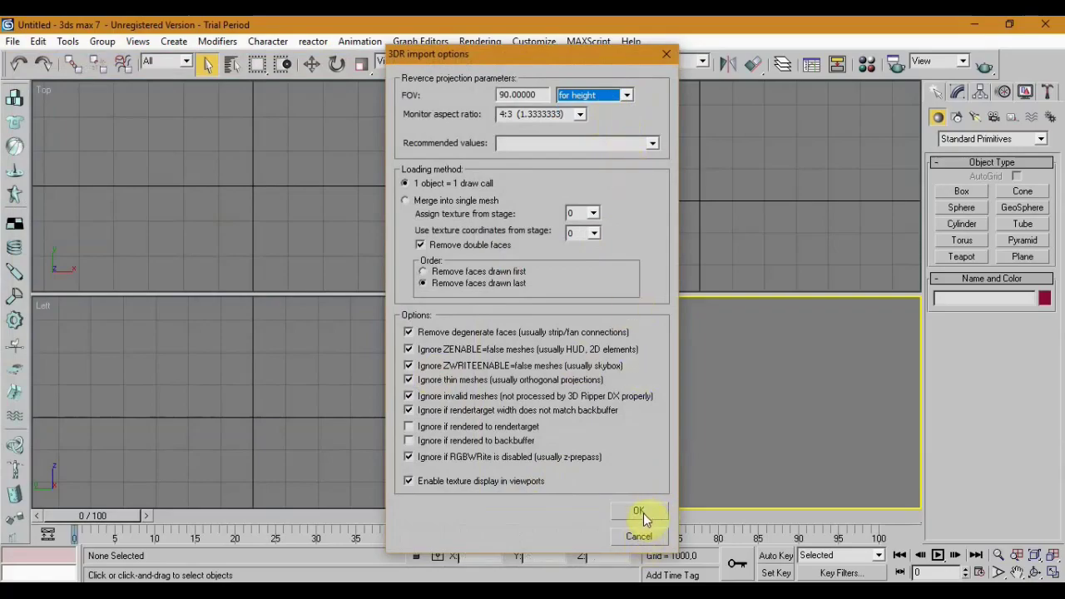
left_click(639, 511)
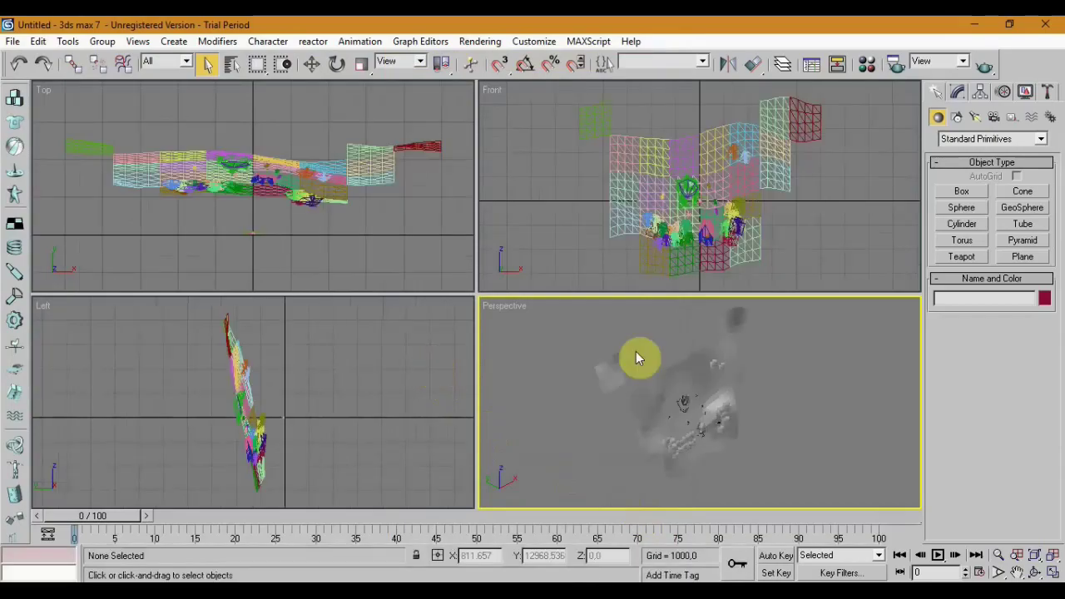
Zoom the Perspective view, cancel a Save As dialog, and reopen the File menu.
scroll(732, 408, "up", 5)
scroll(657, 399, "up", 2)
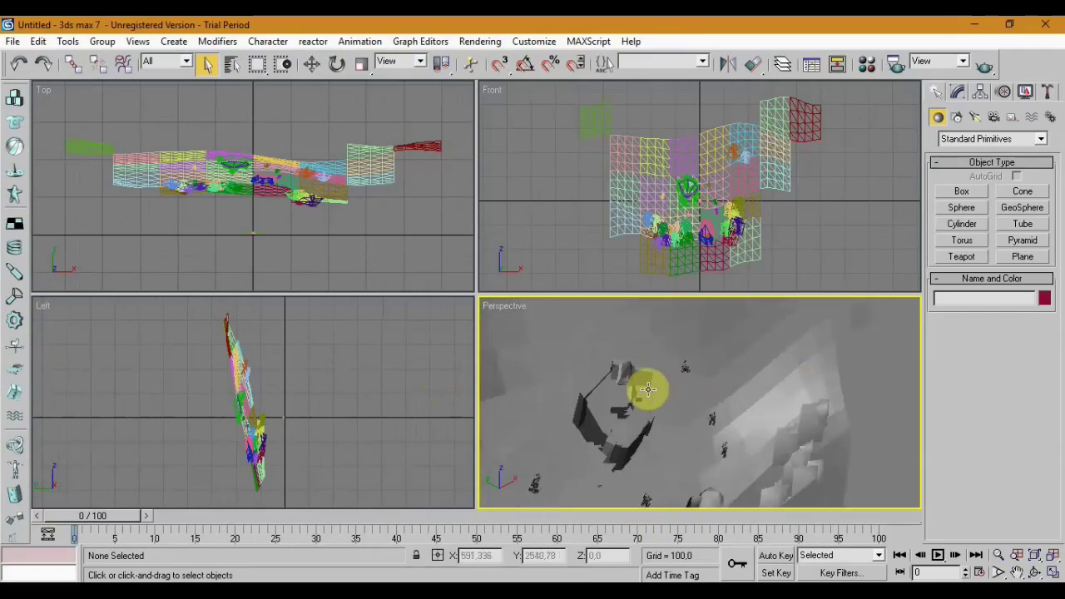
scroll(648, 389, "down", 2)
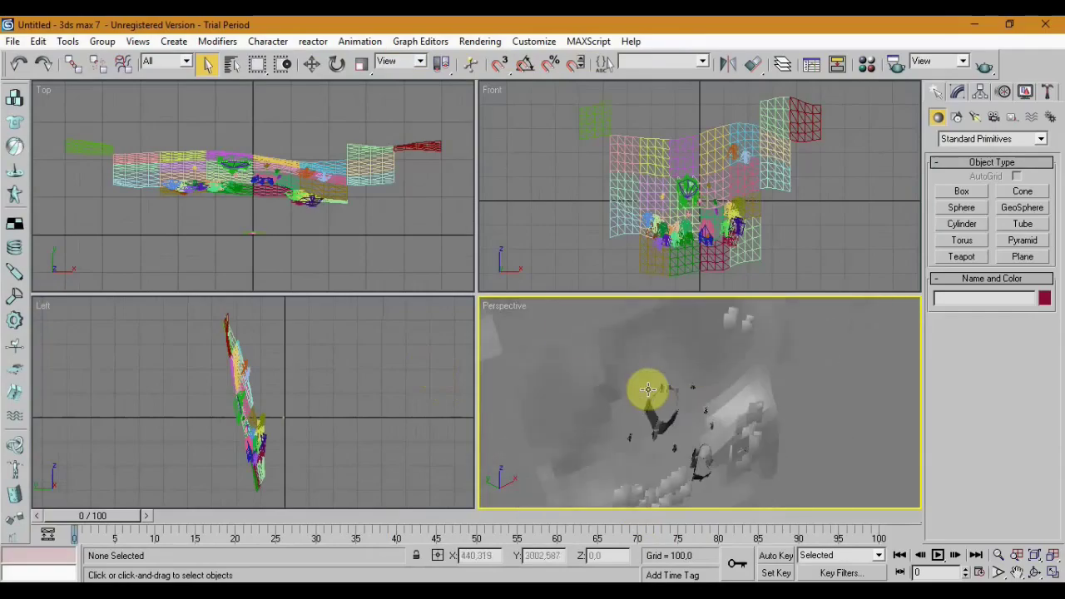
left_click(14, 42)
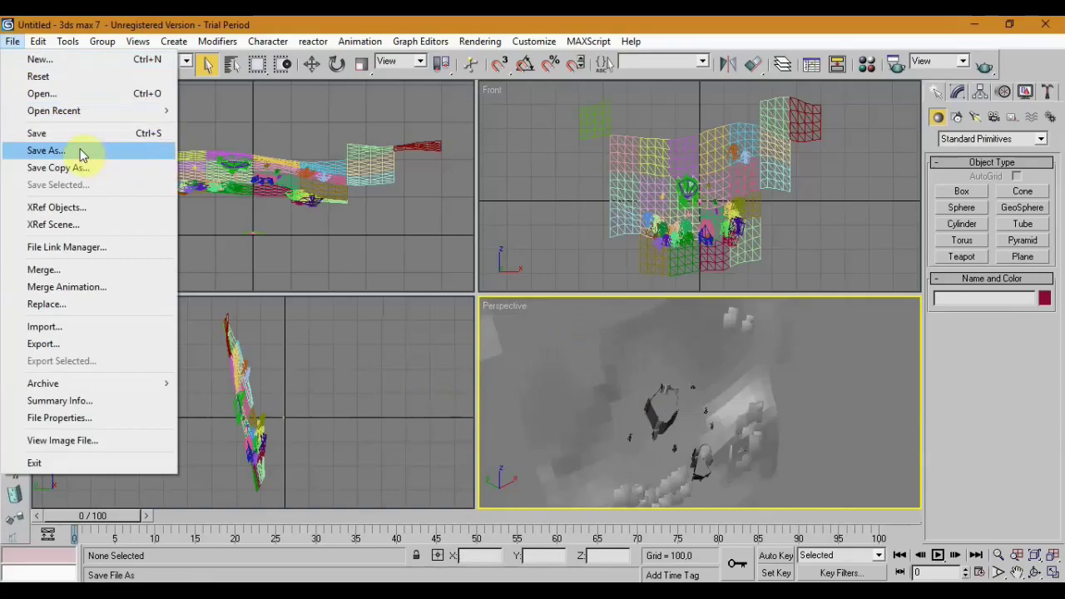
left_click(82, 153)
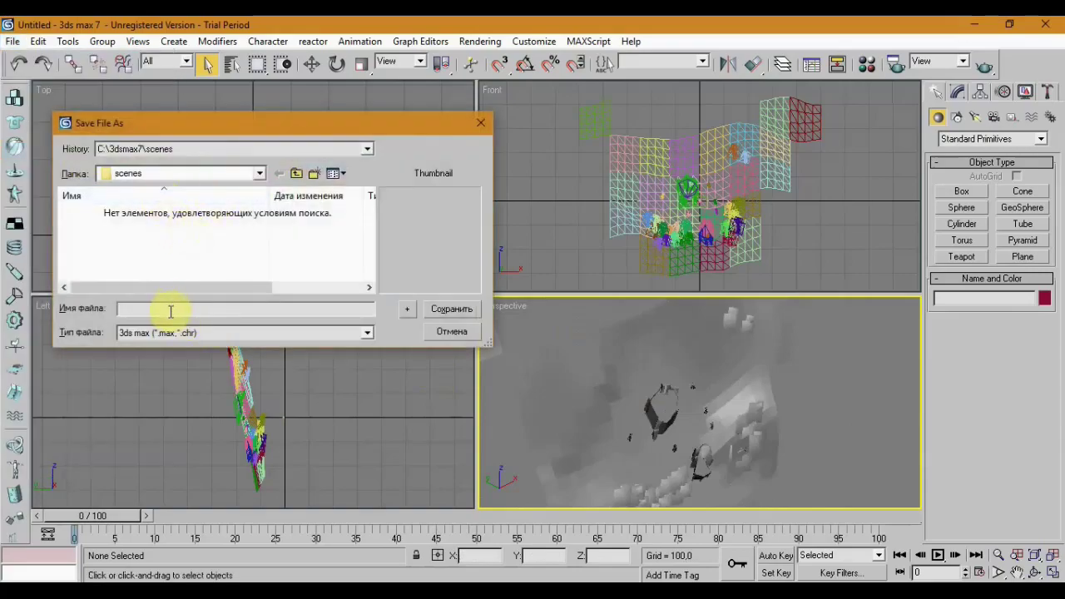
left_click(481, 125)
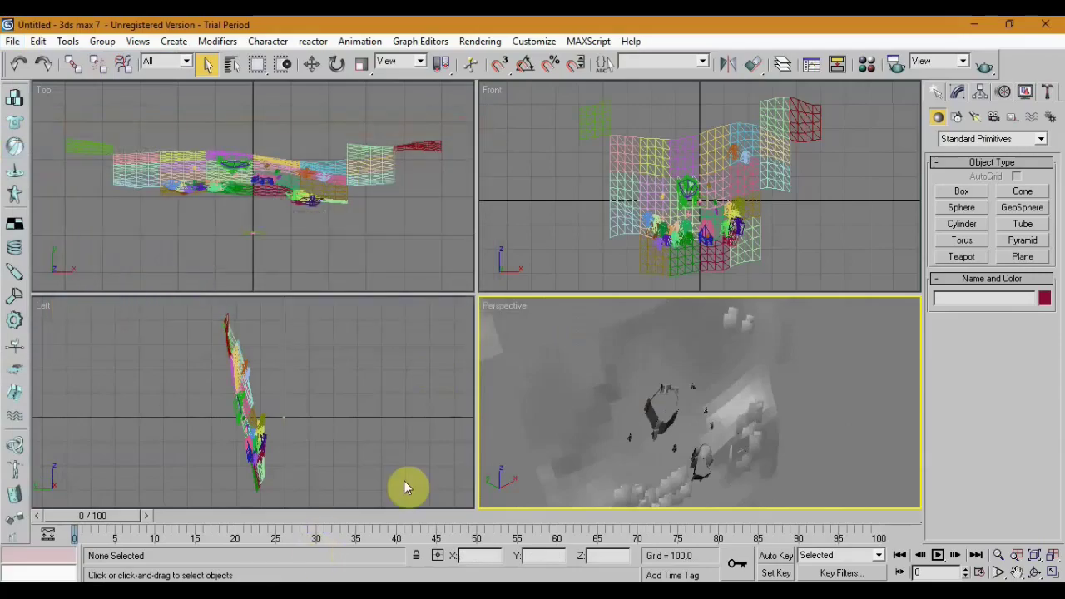
left_click(13, 42)
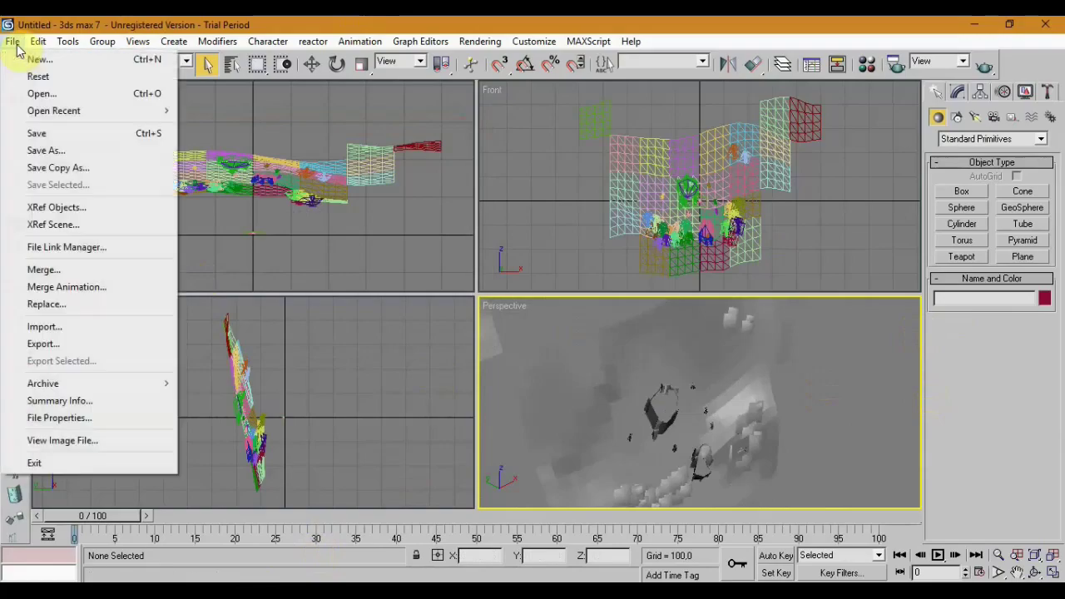
left_click(69, 348)
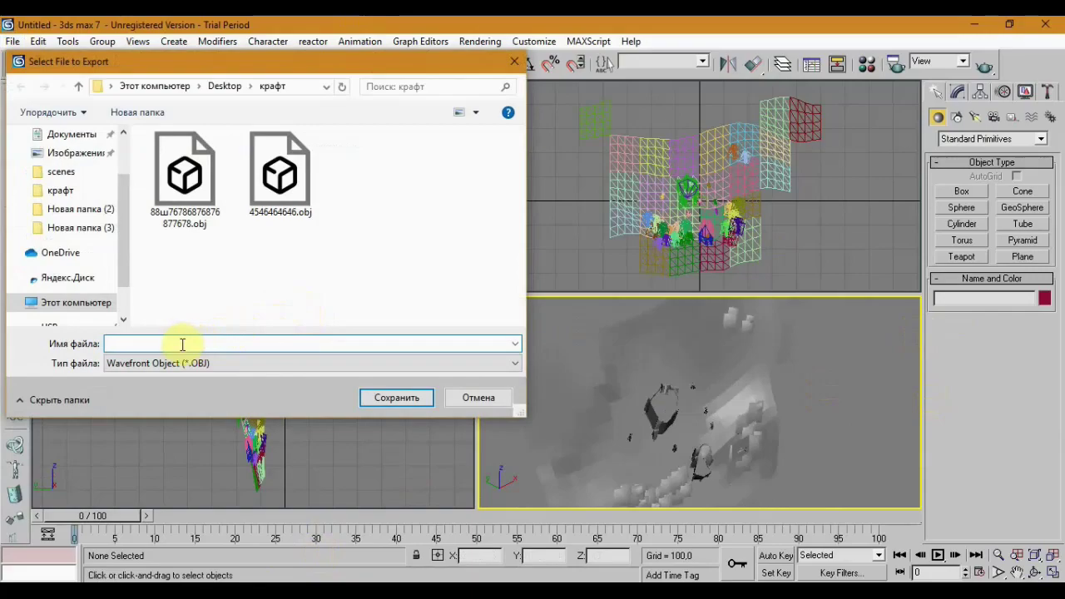
scroll(87, 183, "up", 2)
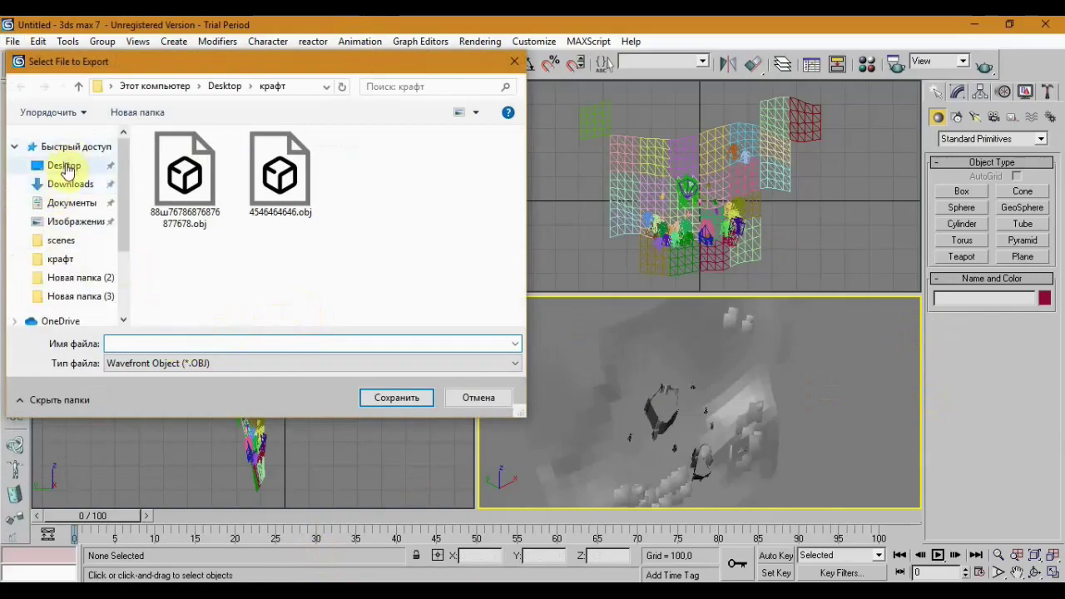
left_click(65, 167)
double_click(275, 177)
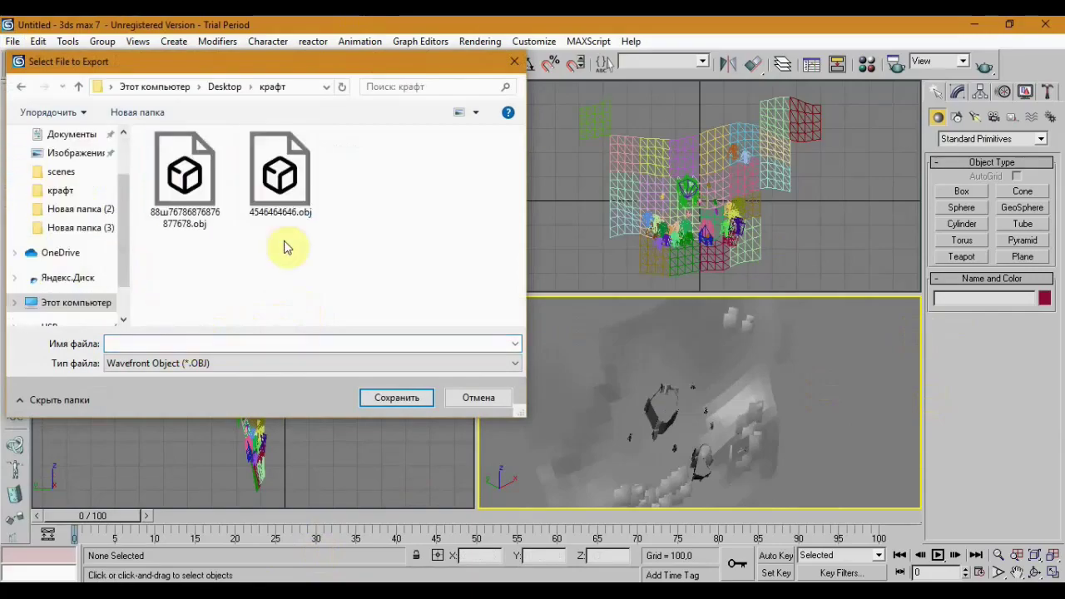
left_click(208, 343)
type("77777777777")
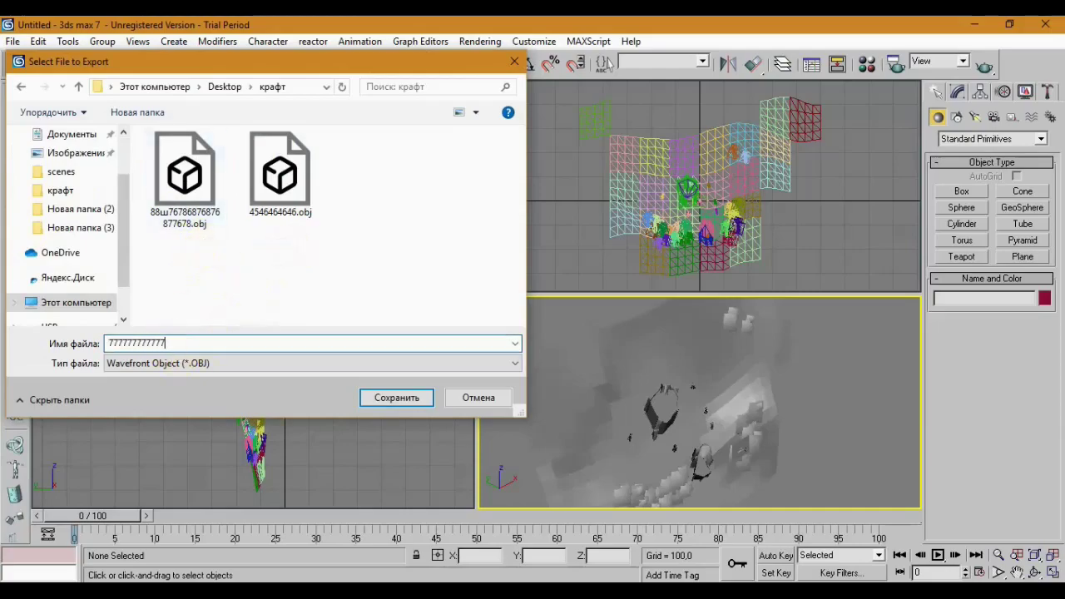
left_click(515, 369)
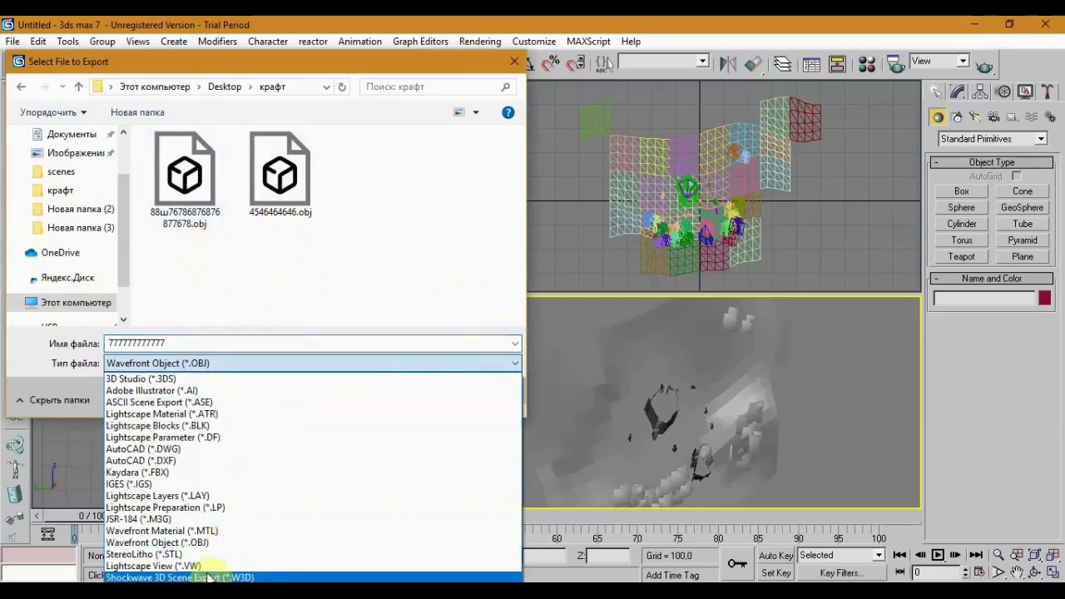
left_click(165, 379)
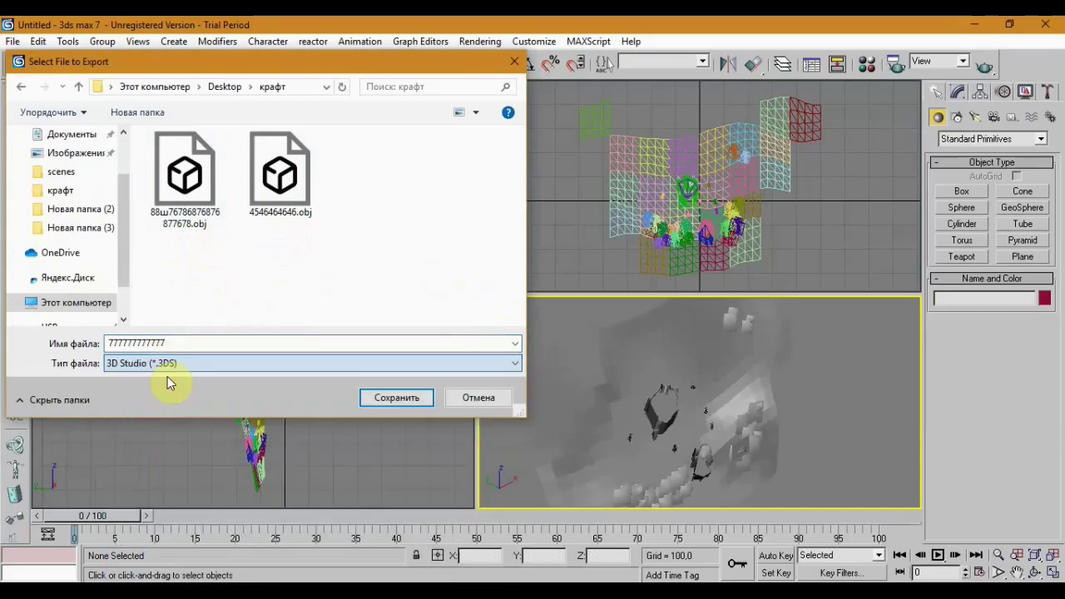
left_click(400, 398)
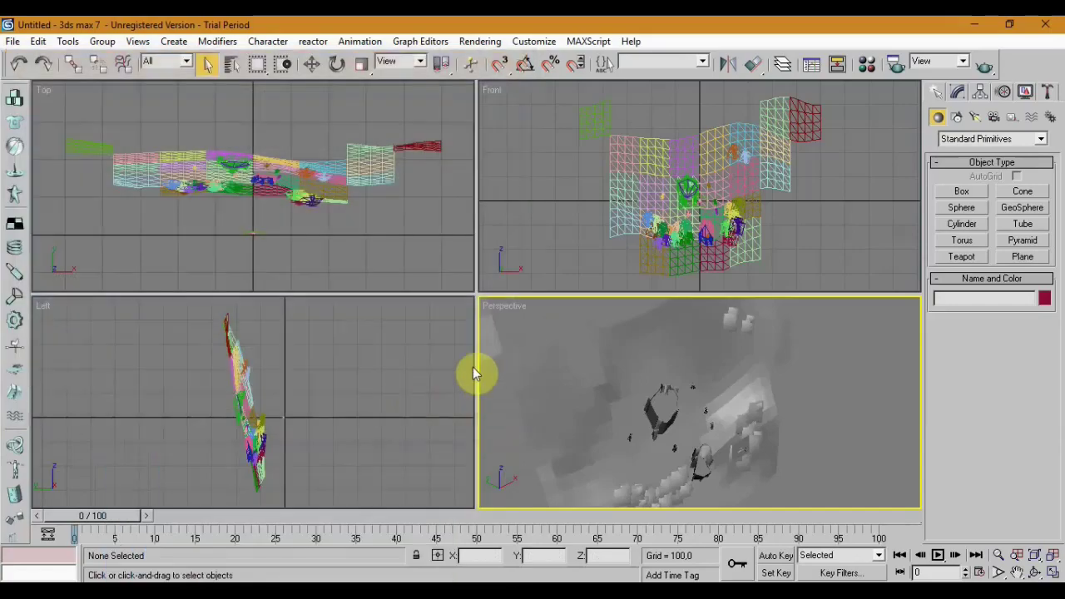
left_click(490, 325)
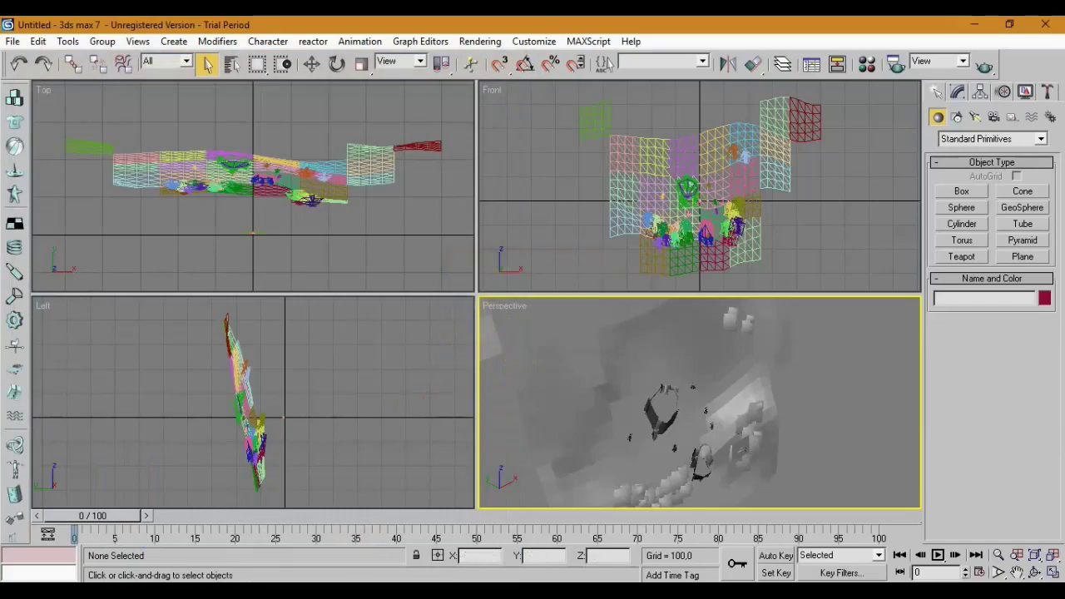
Launch Deep Exploration.exe from the C:\3dsmax7\plugins folder.
key("alt+Tab")
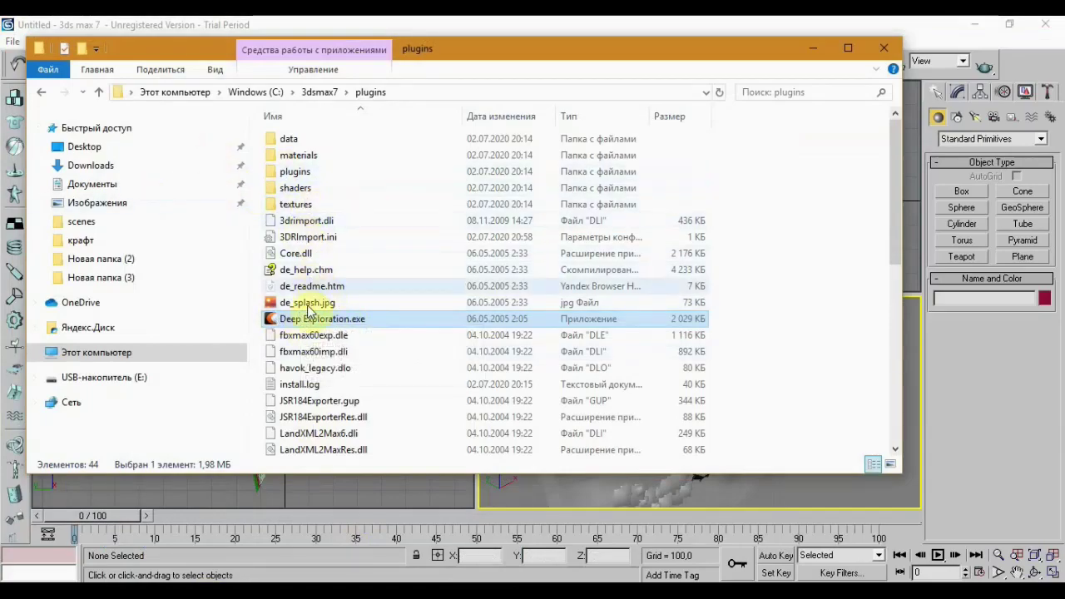
left_click(40, 93)
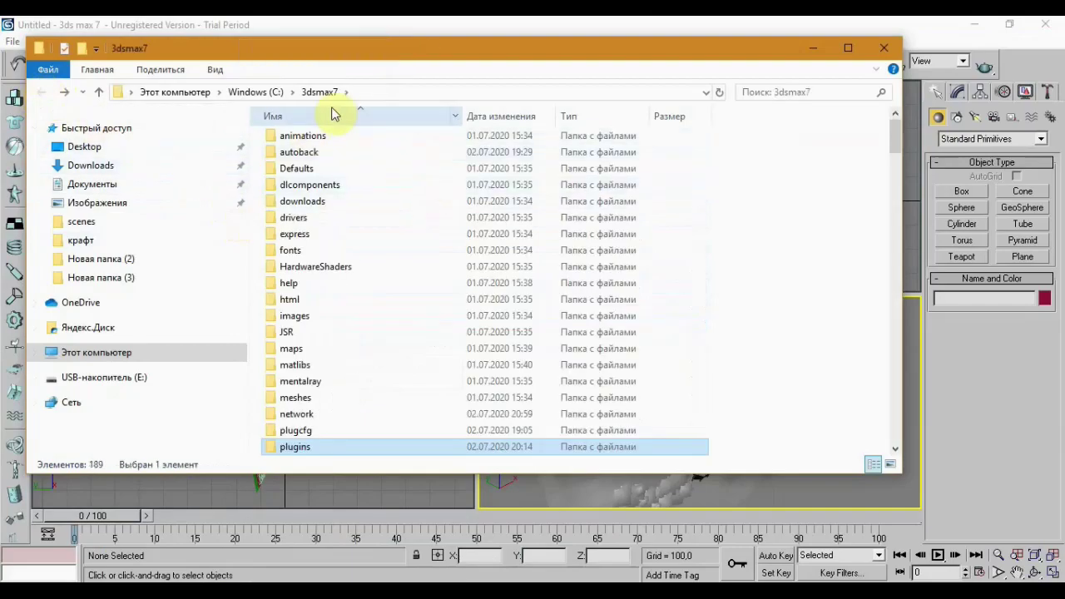
double_click(318, 445)
left_click(322, 325)
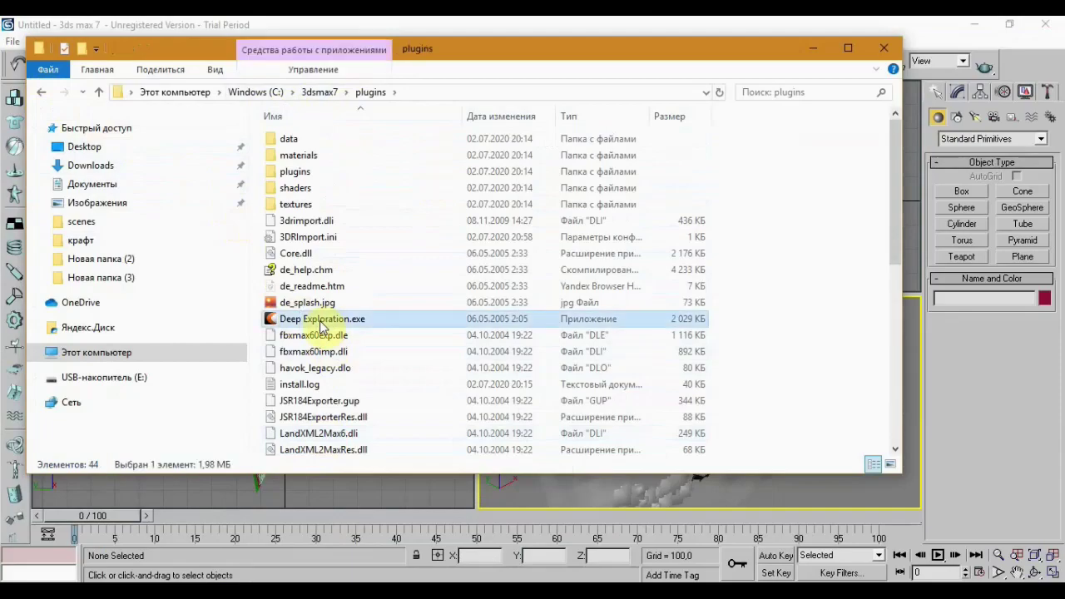
mouse_move(322, 320)
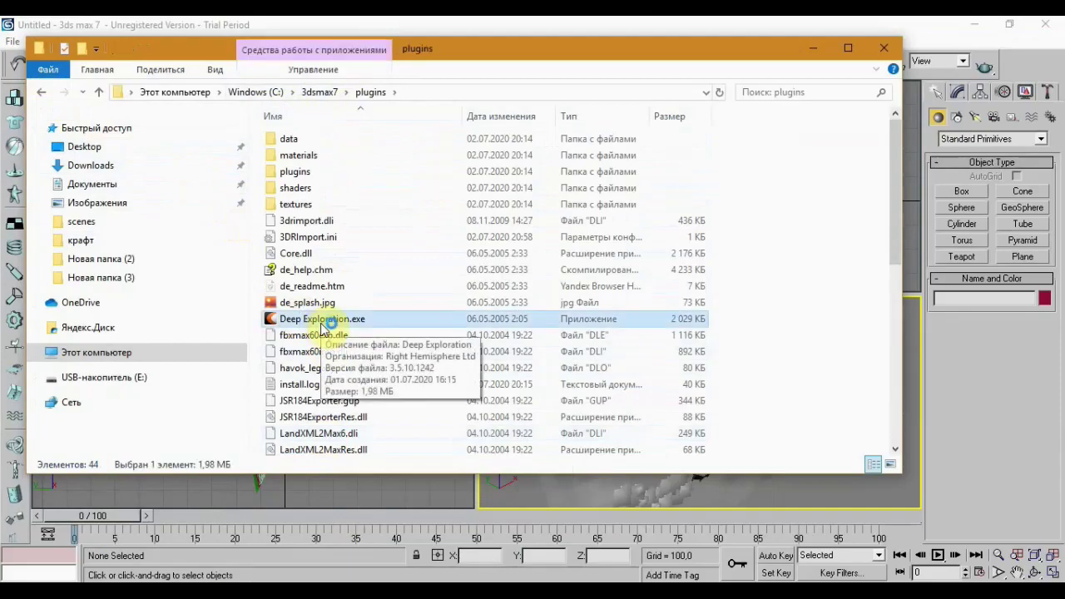
double_click(321, 325)
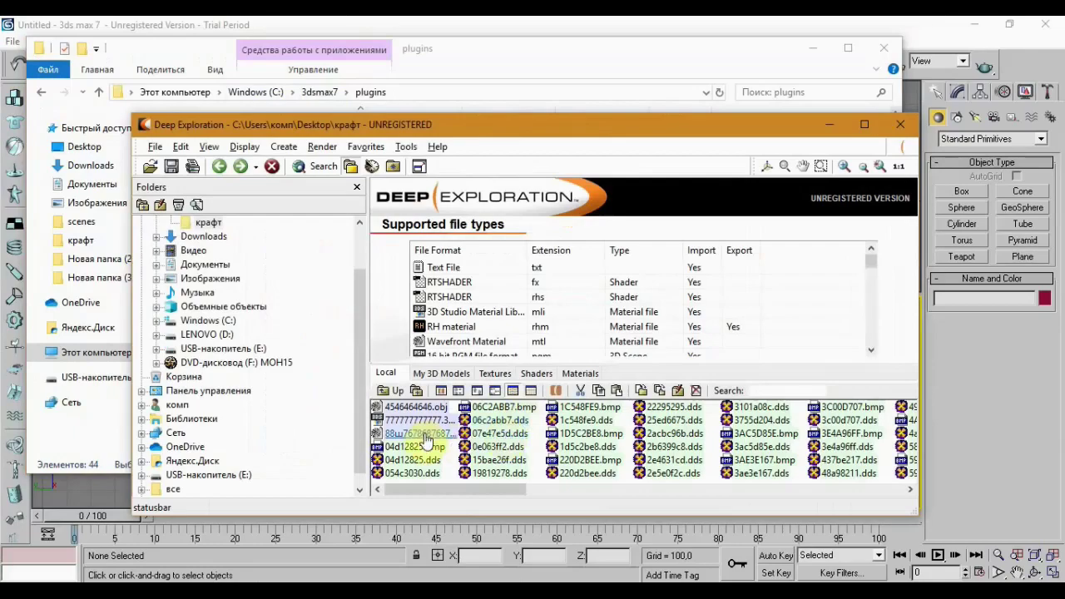
mouse_move(419, 434)
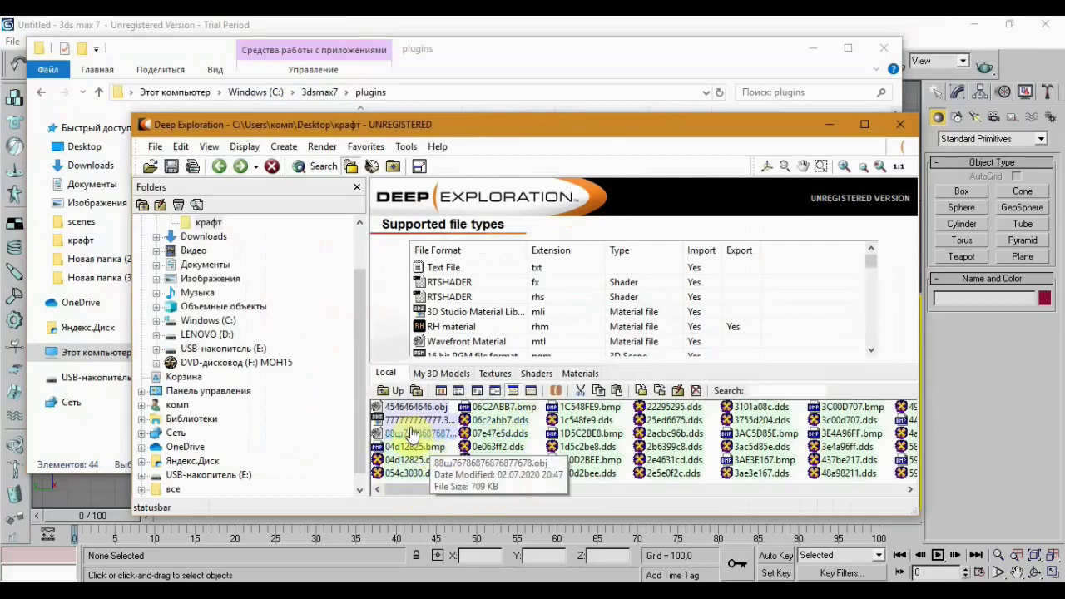
Open 777777777777.3DS in Deep Exploration and save it as a Wavefront Object (*.obj).
left_click(416, 421)
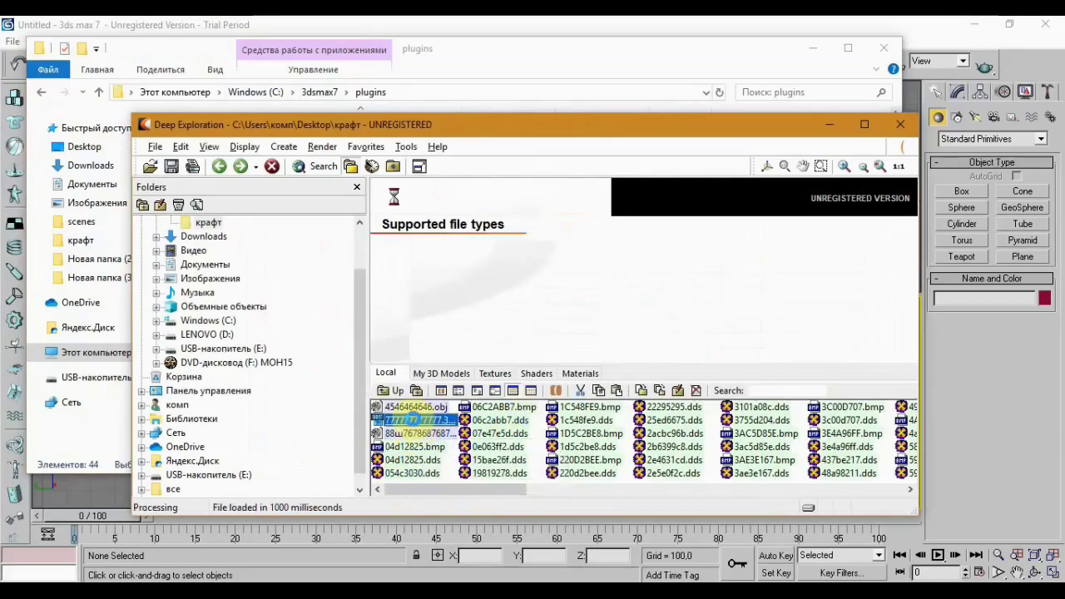
double_click(419, 421)
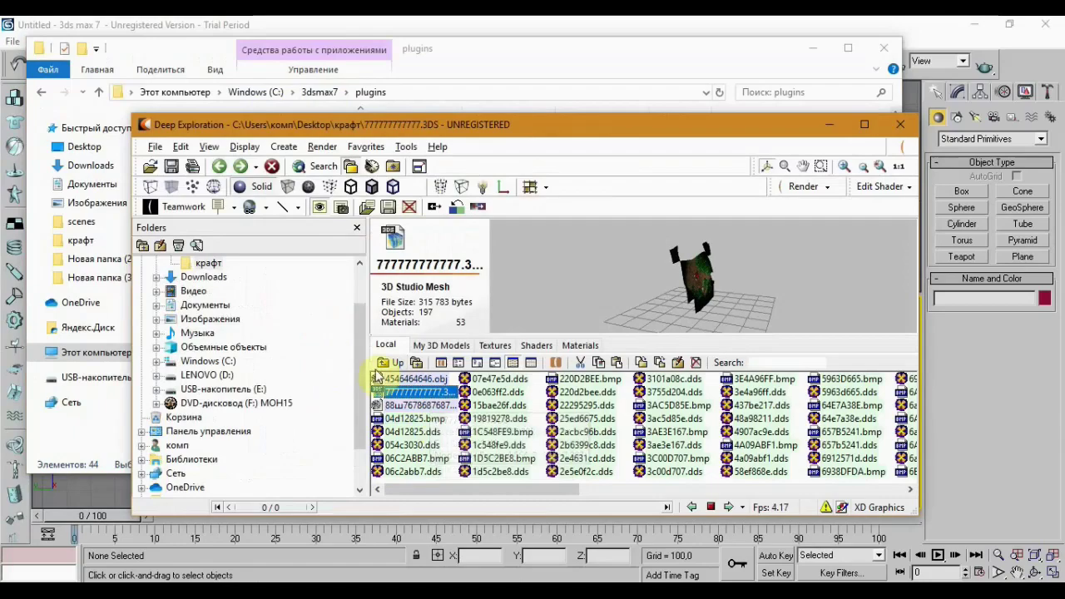
left_click(153, 148)
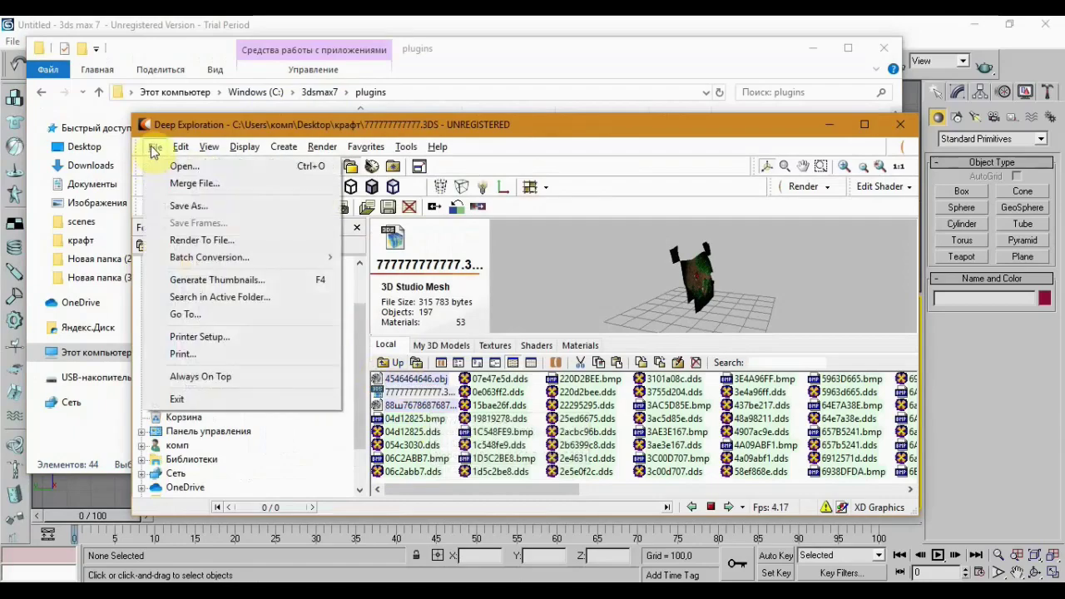
left_click(201, 208)
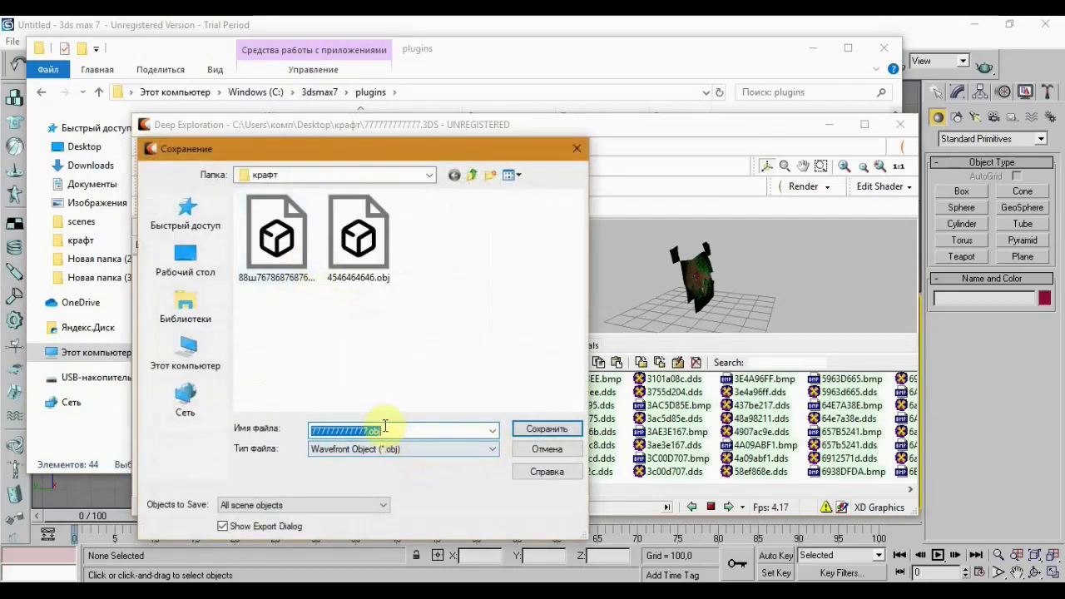
left_click(548, 430)
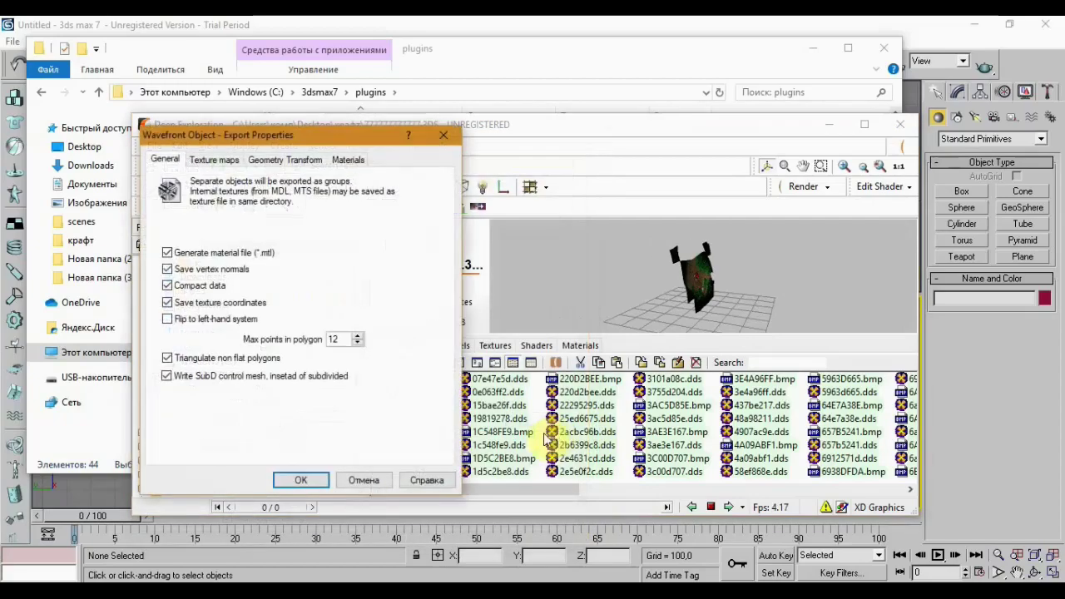
left_click(301, 481)
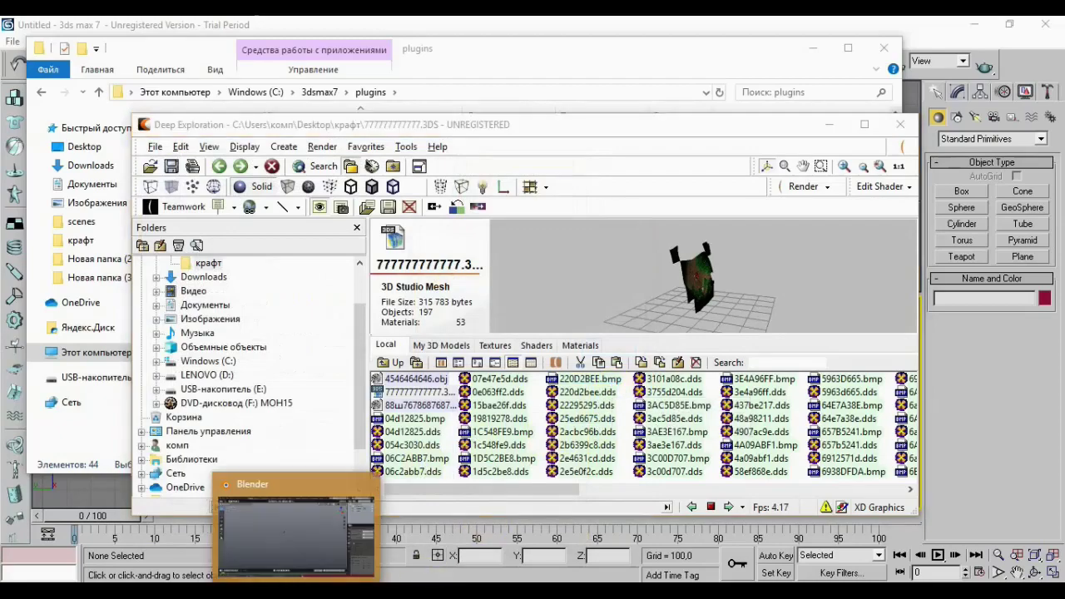
Import the Wavefront file 777777777777.obj into the Blender scene.
left_click(317, 554)
left_click(35, 44)
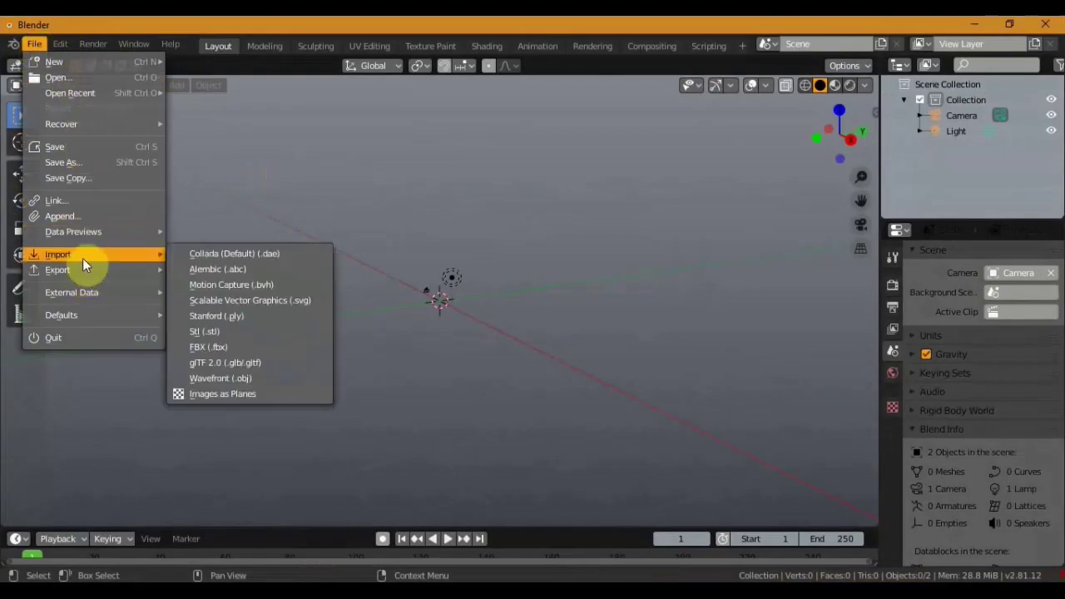
mouse_move(58, 254)
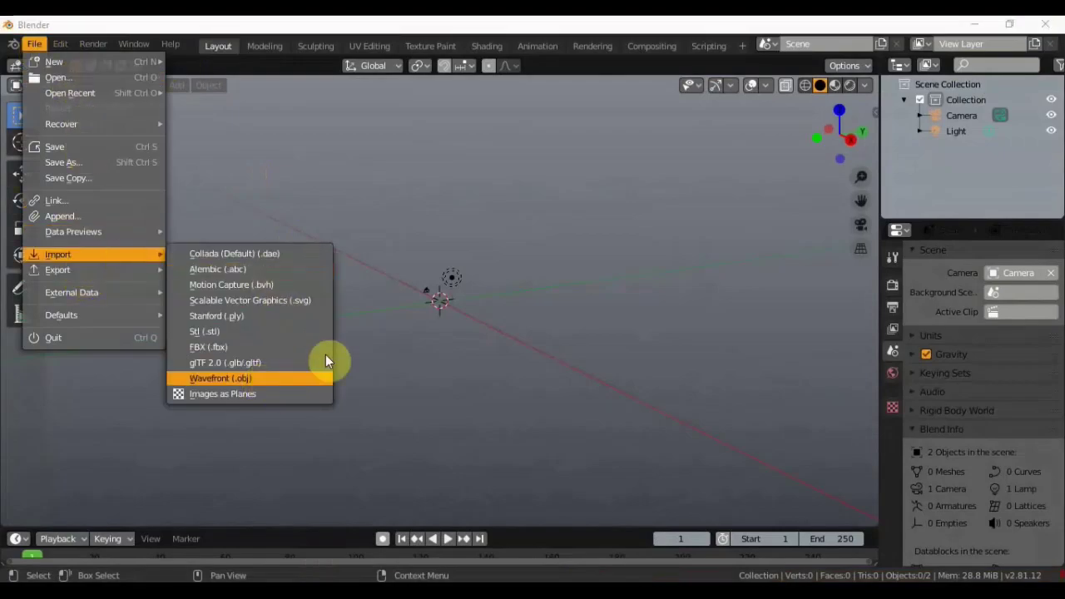
left_click(325, 376)
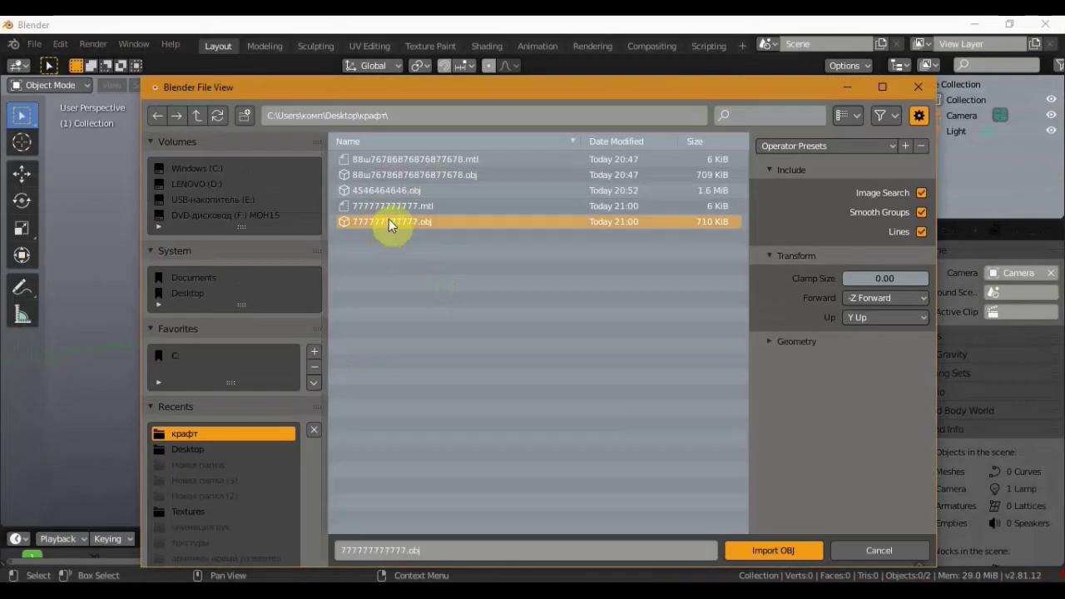
left_click(782, 551)
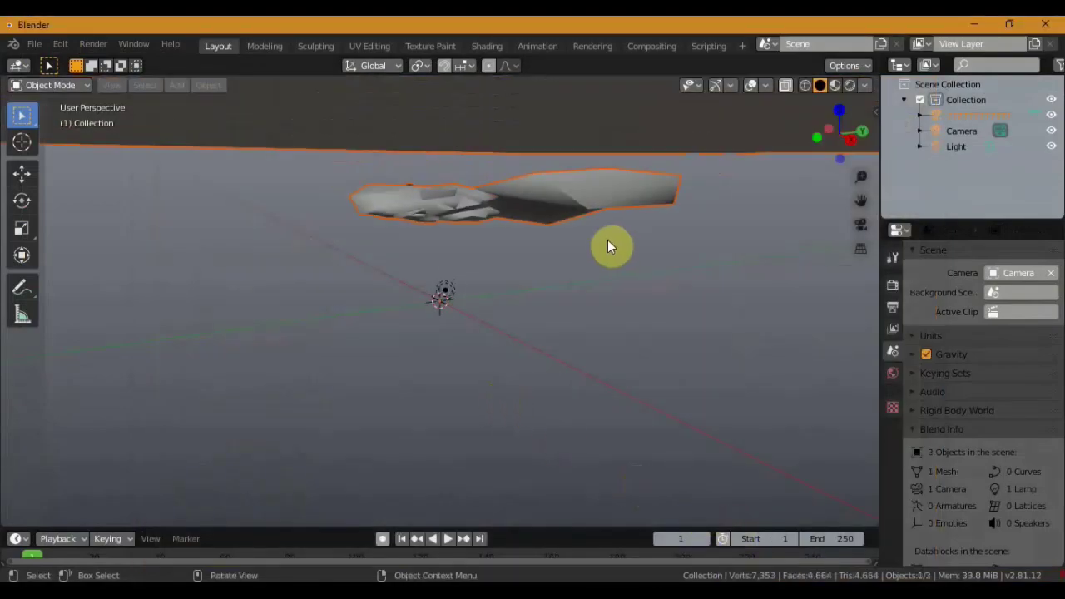
Switch the viewport to Material Preview shading and orbit around the textured bust.
mouse_move(605, 243)
middle_mouse_down()
mouse_move(635, 140)
mouse_move(635, 552)
mouse_move(687, 347)
mouse_move(737, 286)
mouse_move(744, 257)
mouse_move(621, 328)
mouse_move(564, 480)
mouse_move(575, 372)
middle_mouse_up()
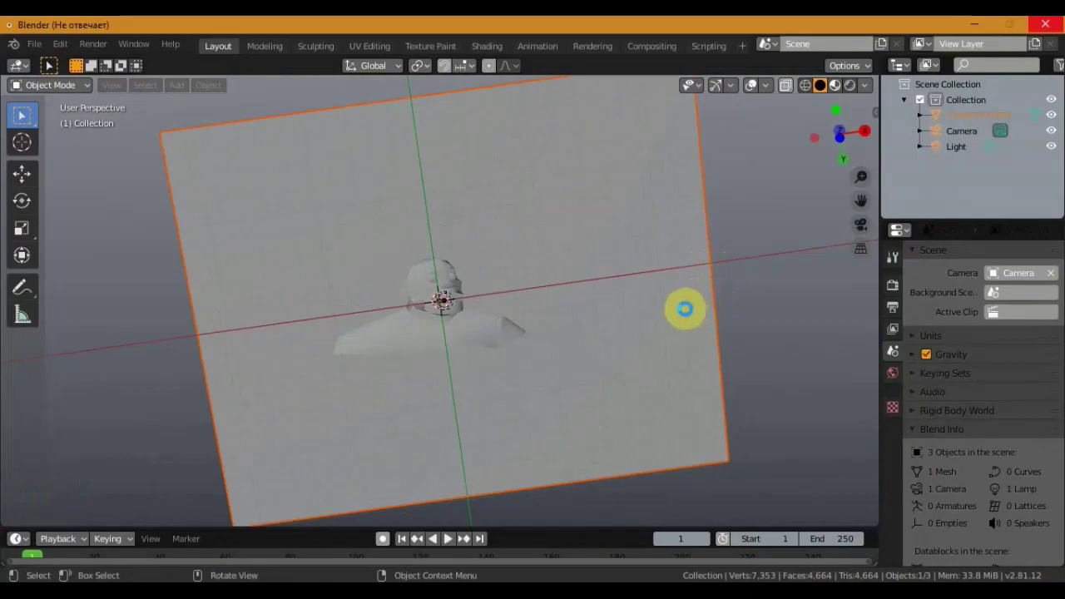
key("z")
scroll(685, 315, "down", 2)
scroll(686, 315, "down", 2)
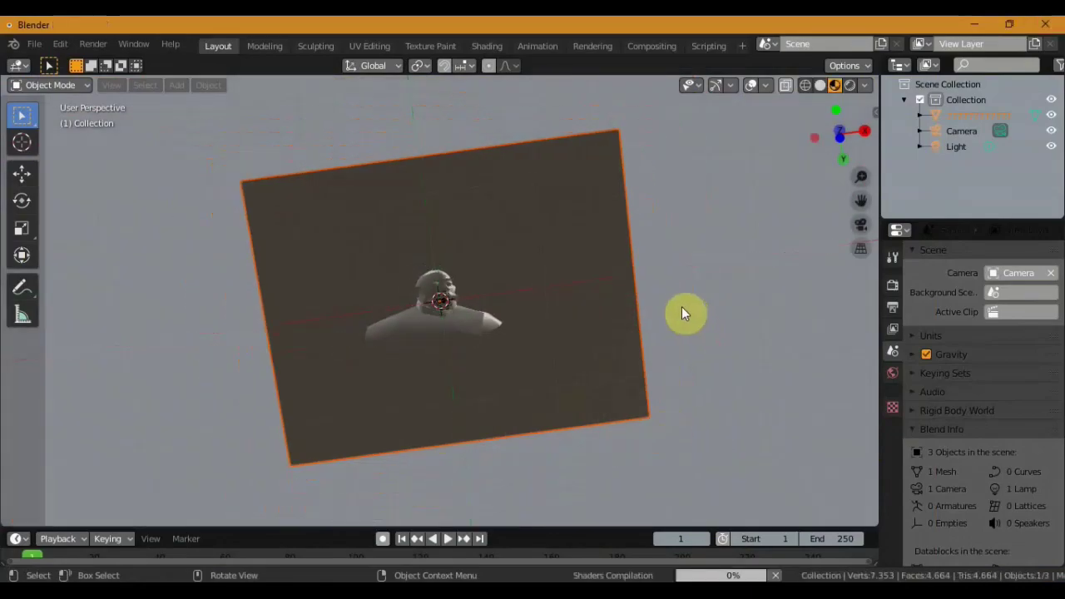
scroll(682, 313, "up", 6)
mouse_move(681, 313)
middle_mouse_down()
mouse_move(757, 221)
mouse_move(756, 161)
middle_mouse_up()
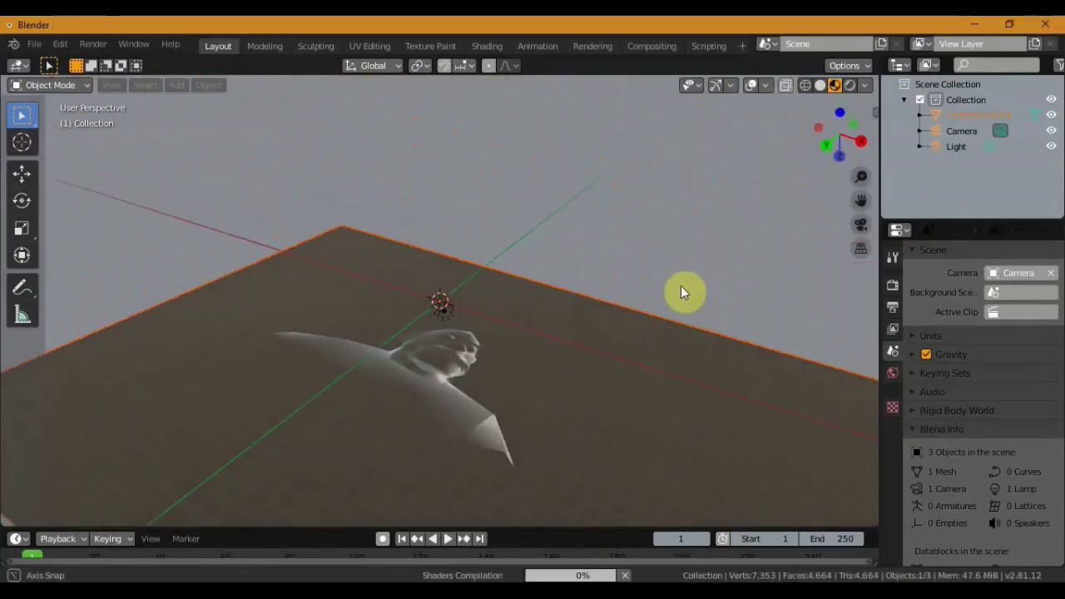
middle_click_drag(680, 287, 704, 94)
mouse_move(654, 200)
middle_mouse_down()
mouse_move(621, 297)
mouse_move(635, 308)
mouse_move(631, 325)
middle_mouse_up()
mouse_move(639, 254)
middle_mouse_down()
mouse_move(625, 269)
mouse_move(650, 330)
mouse_move(672, 350)
mouse_move(682, 312)
mouse_move(697, 313)
mouse_move(660, 358)
mouse_move(685, 307)
middle_mouse_up()
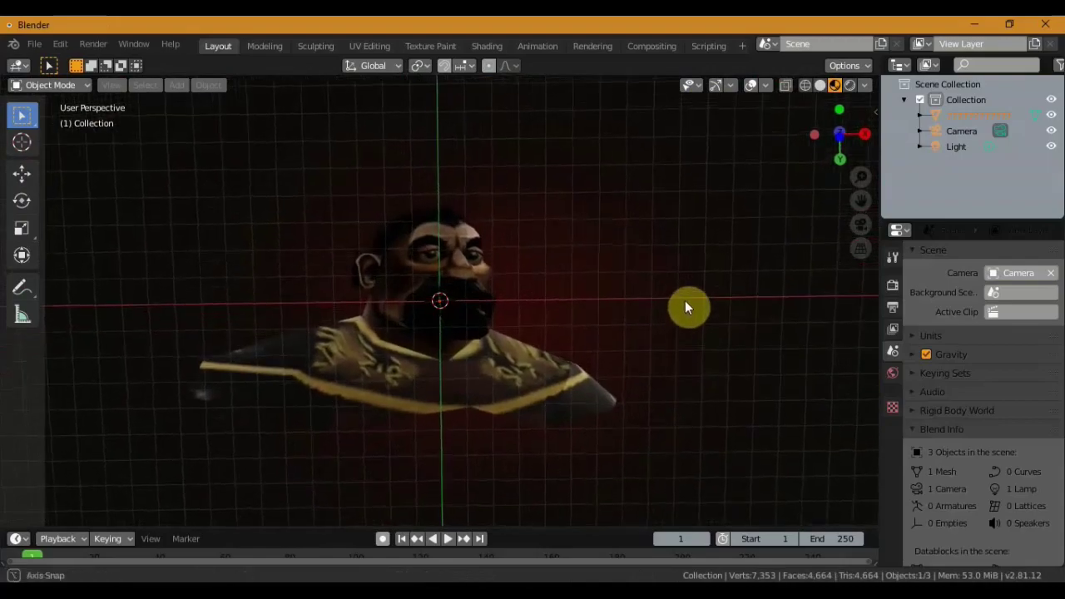
Select the imported mesh and scale it along Y to 3.683.
left_click(499, 376)
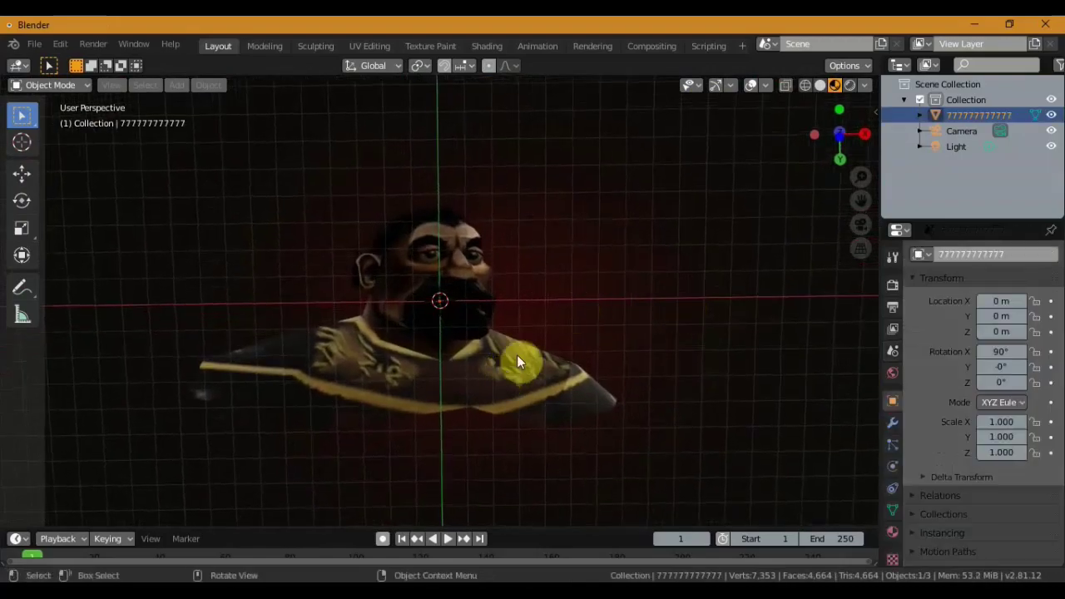
key("KP_Decimal")
mouse_move(517, 353)
middle_mouse_down()
mouse_move(551, 355)
mouse_move(619, 316)
mouse_move(602, 140)
mouse_move(597, 164)
middle_mouse_up()
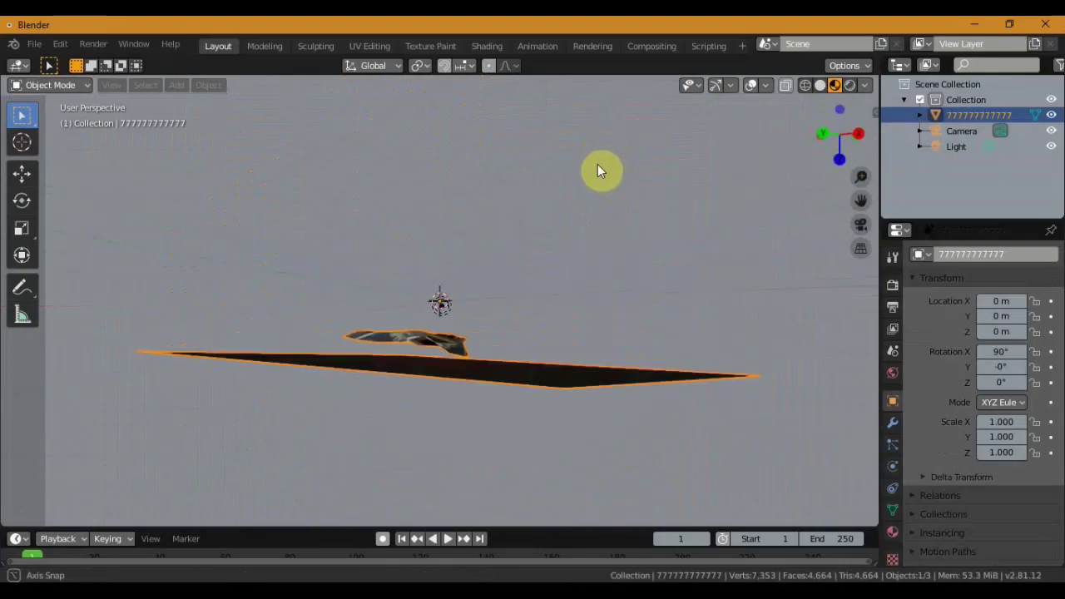
left_click(22, 255)
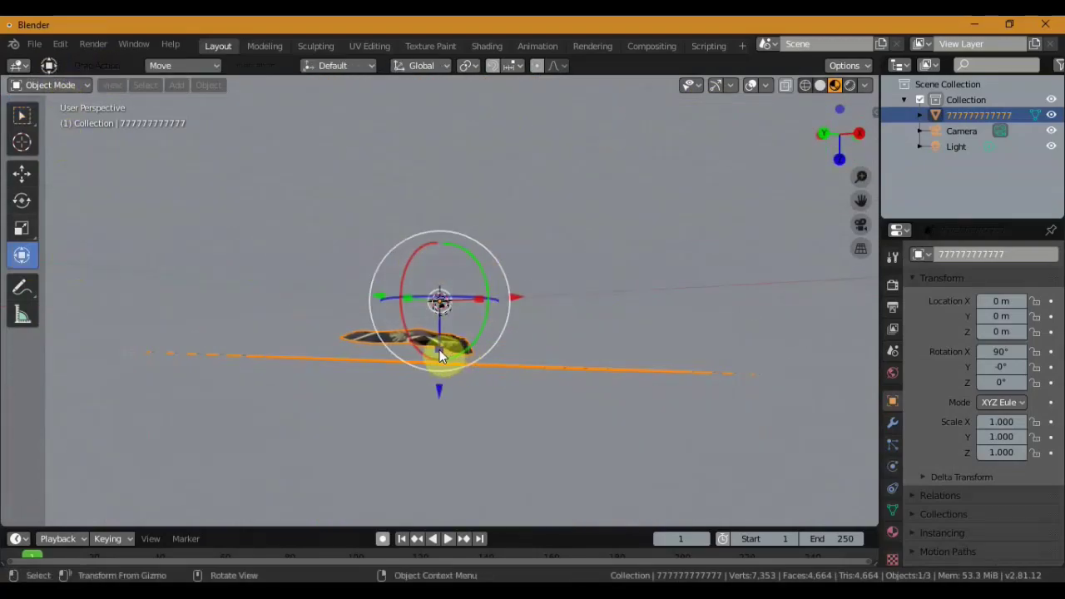
key("s")
key("z")
left_click(498, 434)
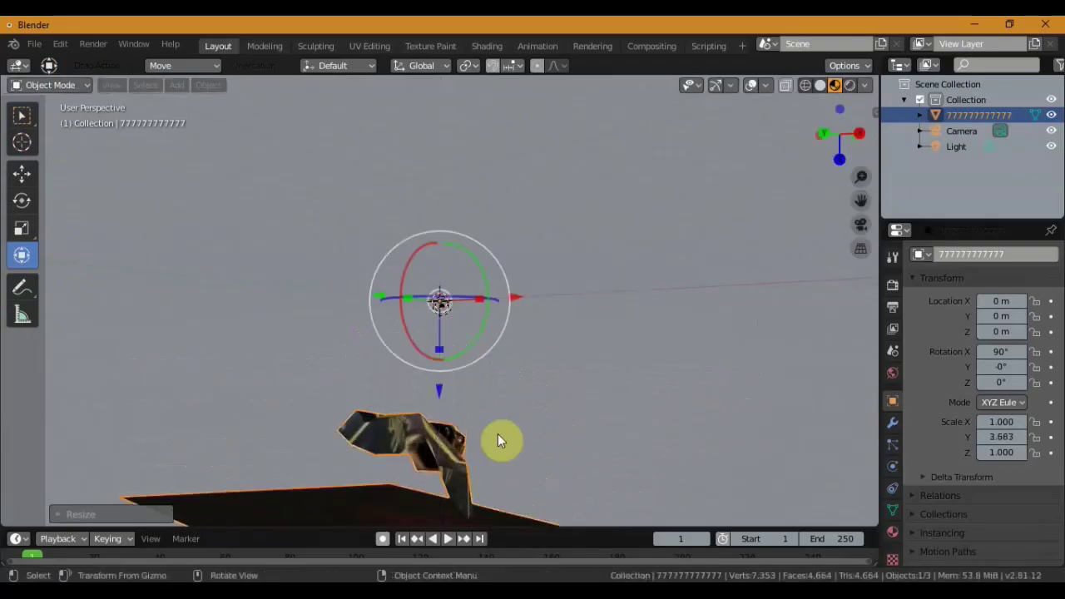
mouse_move(497, 433)
middle_mouse_down()
mouse_move(610, 495)
mouse_move(649, 139)
mouse_move(613, 165)
mouse_move(616, 283)
mouse_move(549, 379)
mouse_move(704, 329)
mouse_move(735, 190)
mouse_move(669, 284)
middle_mouse_up()
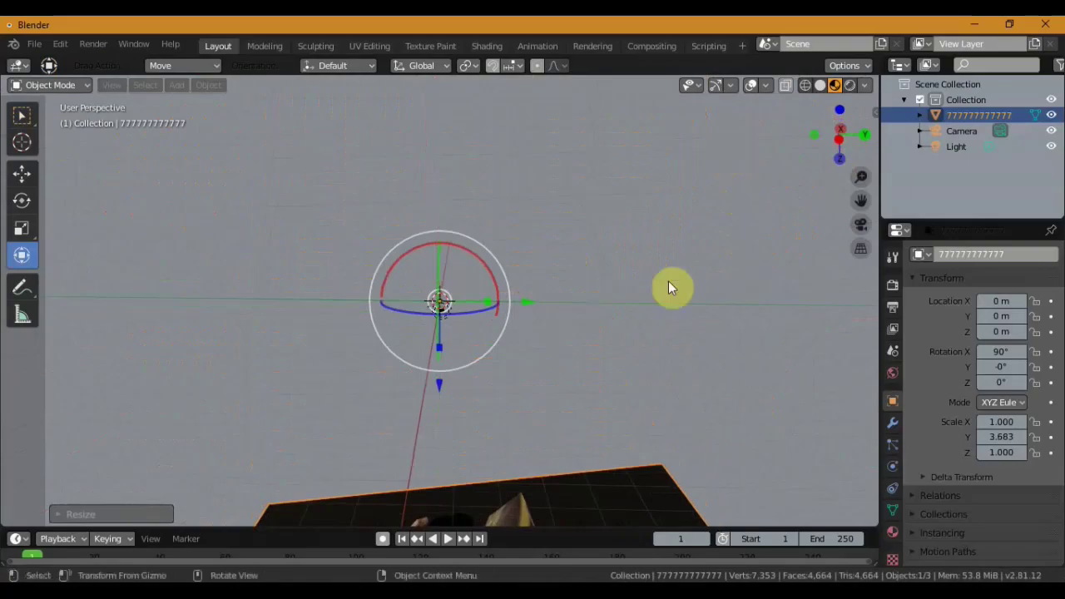
mouse_move(649, 345)
middle_mouse_down()
mouse_move(610, 95)
mouse_move(590, 161)
mouse_move(571, 109)
mouse_move(510, 89)
mouse_move(471, 176)
mouse_move(444, 352)
mouse_move(418, 344)
mouse_move(411, 302)
mouse_move(437, 311)
mouse_move(418, 316)
middle_mouse_up()
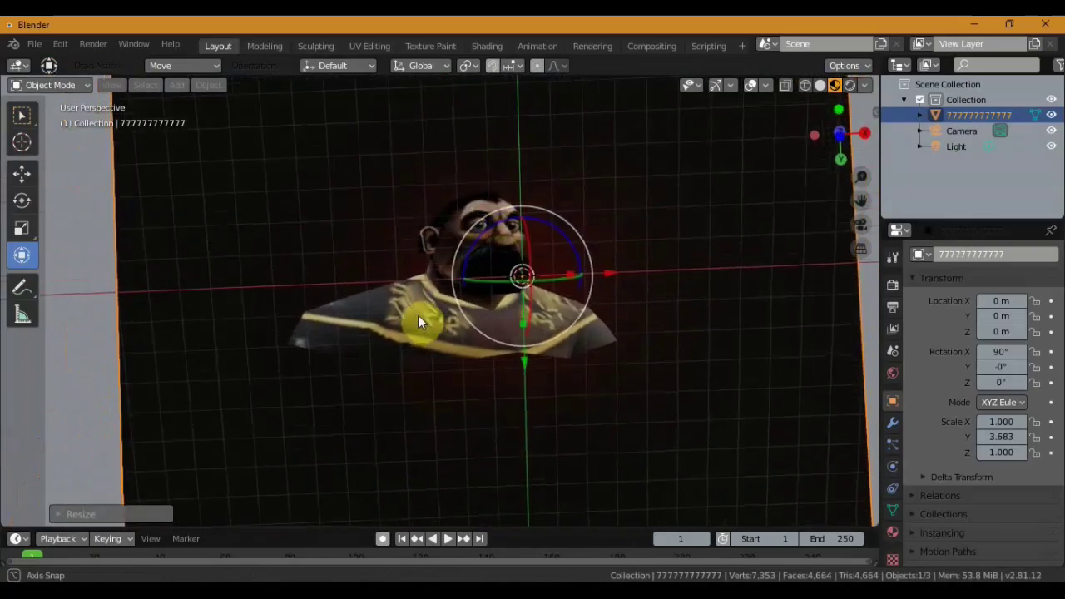
left_click(32, 47)
left_click(32, 46)
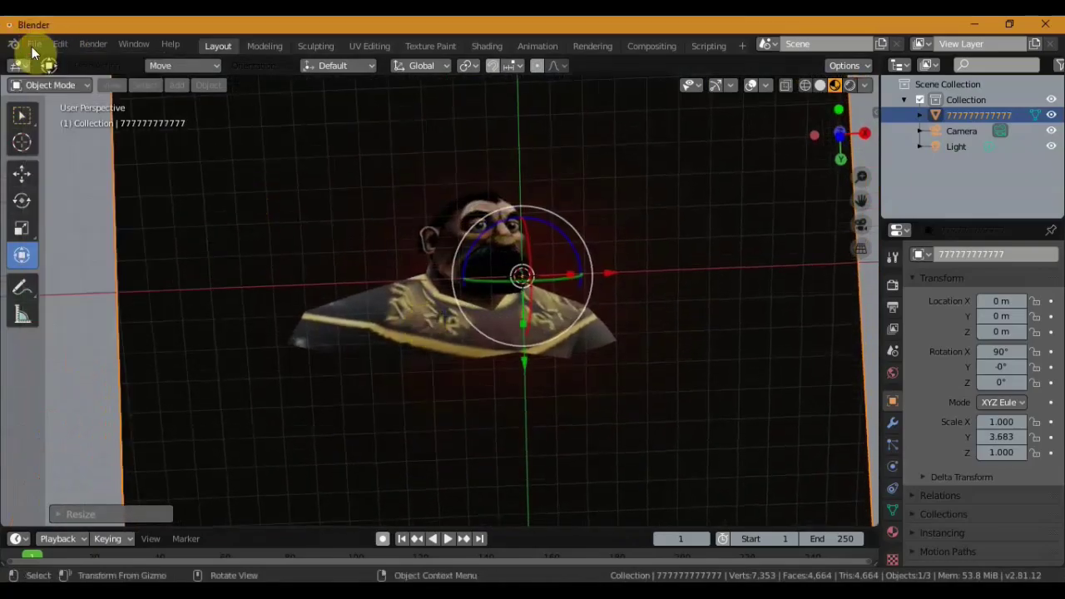
Enter Edit Mode on the imported mesh with rectangle selection active.
left_click(23, 114)
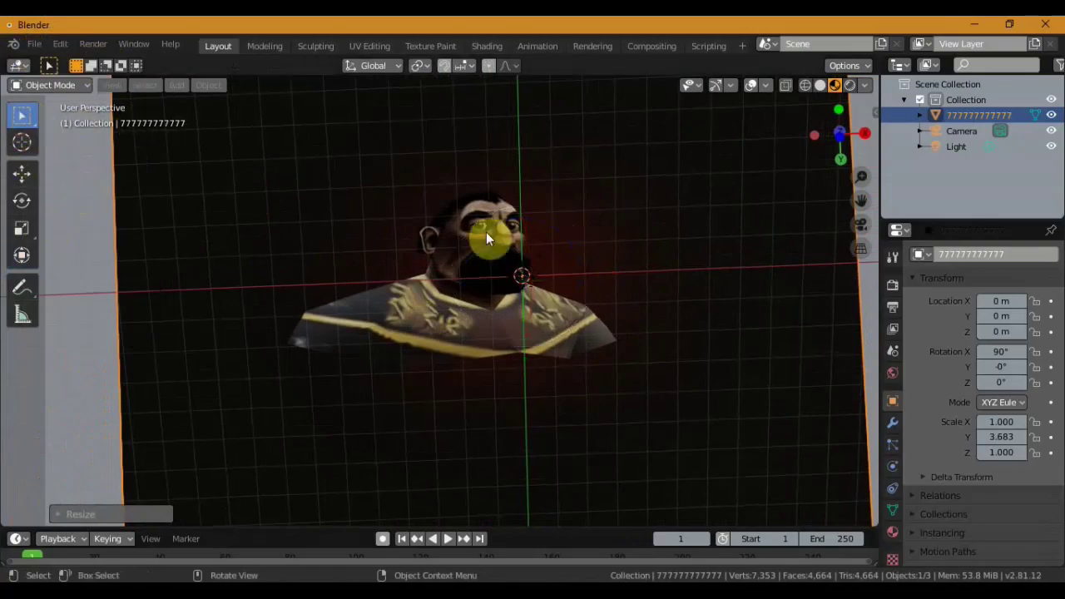
scroll(582, 258, "up", 3)
mouse_move(747, 254)
middle_mouse_down()
mouse_move(673, 295)
mouse_move(667, 281)
mouse_move(700, 217)
mouse_move(693, 187)
mouse_move(680, 269)
mouse_move(758, 161)
mouse_move(804, 130)
middle_mouse_up()
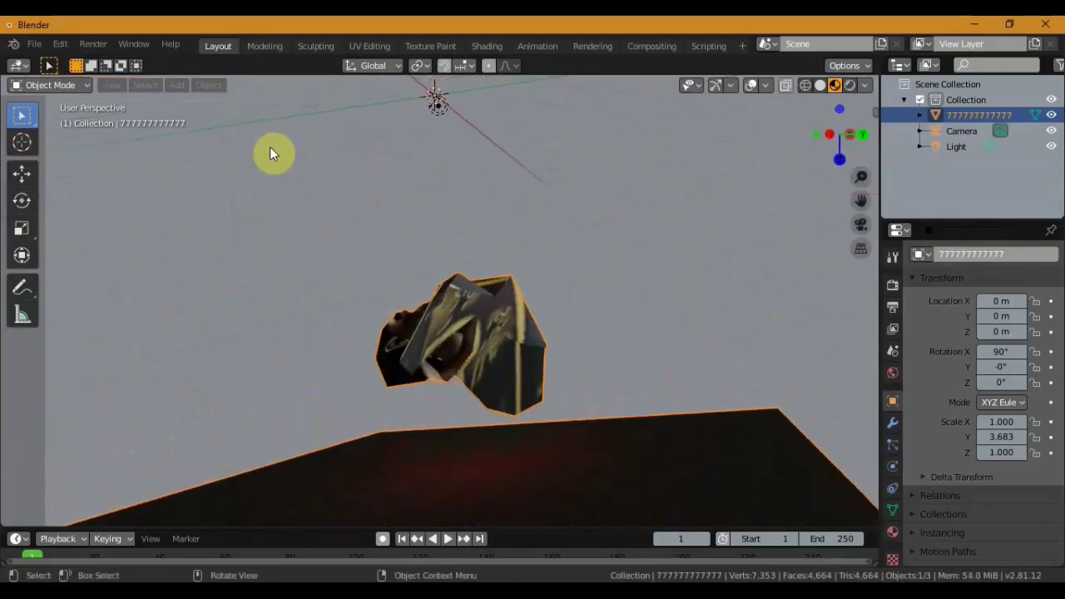
left_click(34, 45)
left_click(69, 87)
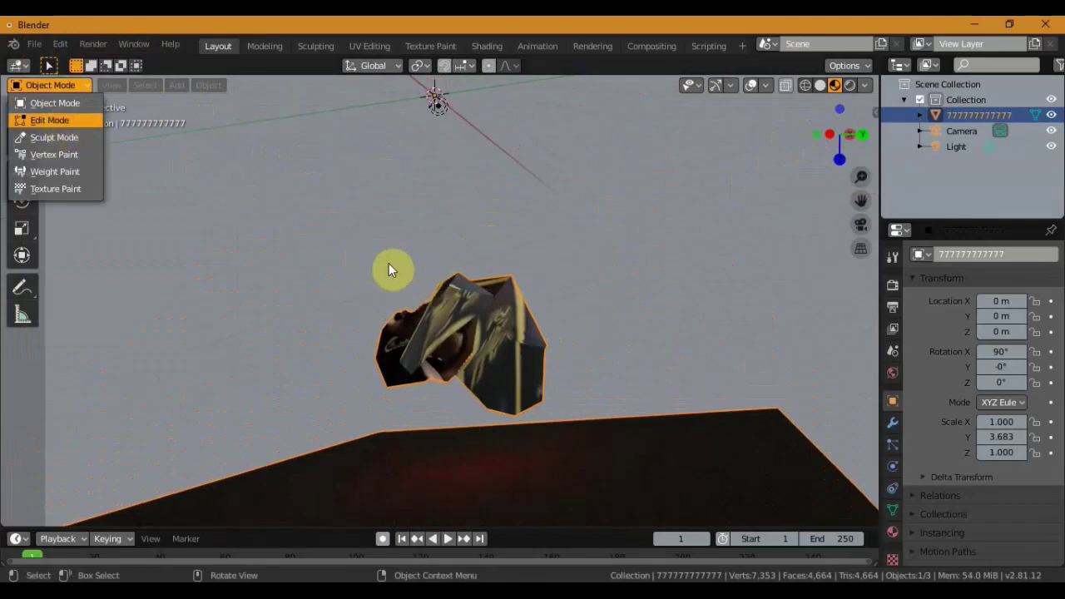
key("Return")
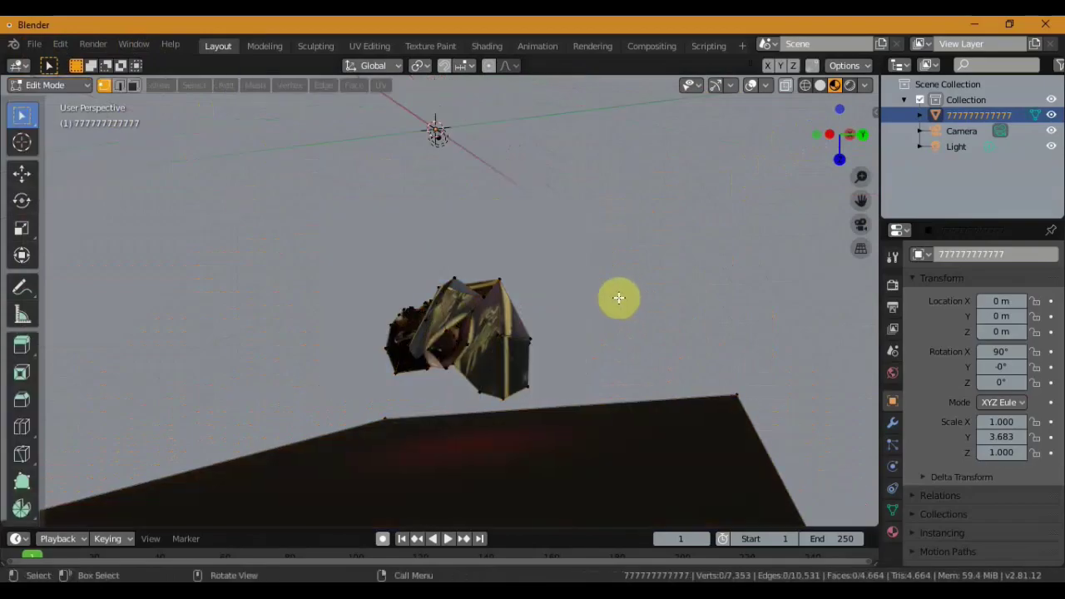
Box-select the soldier in wireframe, separate it by selection, and return to Object Mode.
left_click_drag(306, 208, 581, 400)
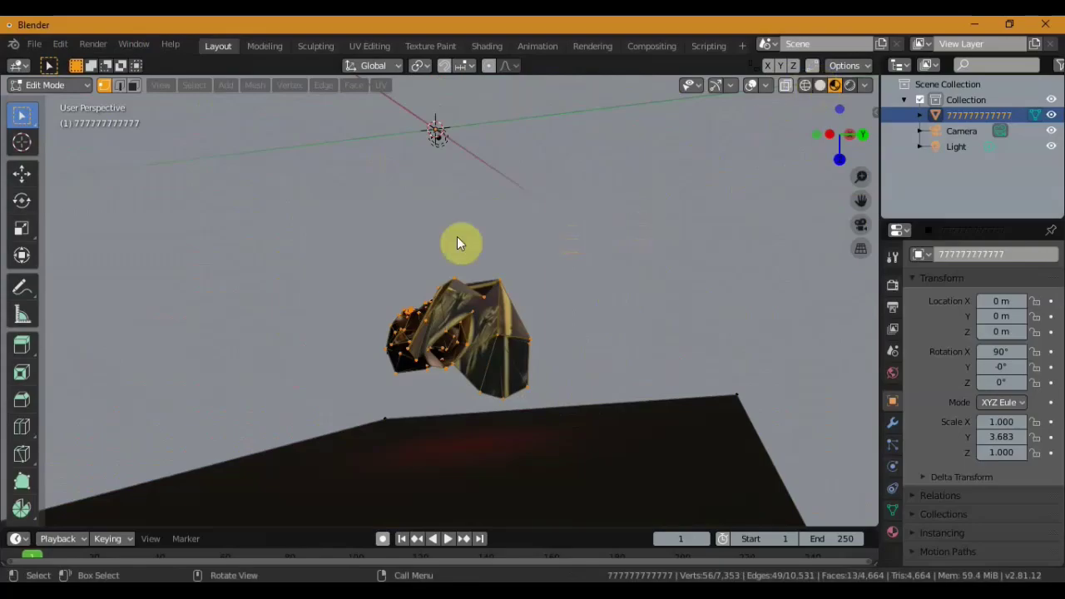
key("z")
left_click_drag(507, 374, 571, 405)
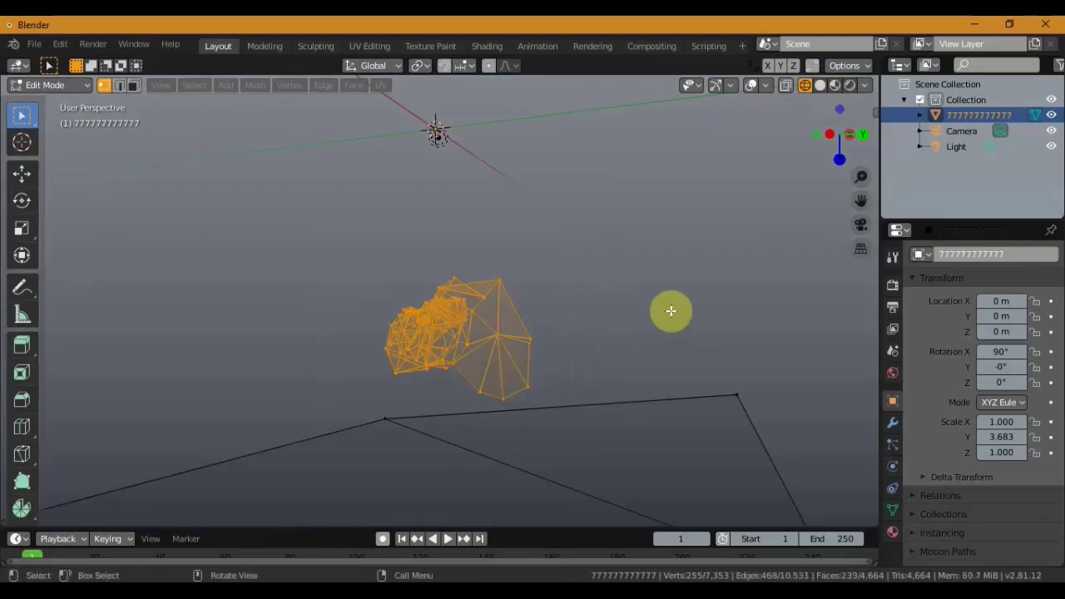
key("p")
left_click(671, 310)
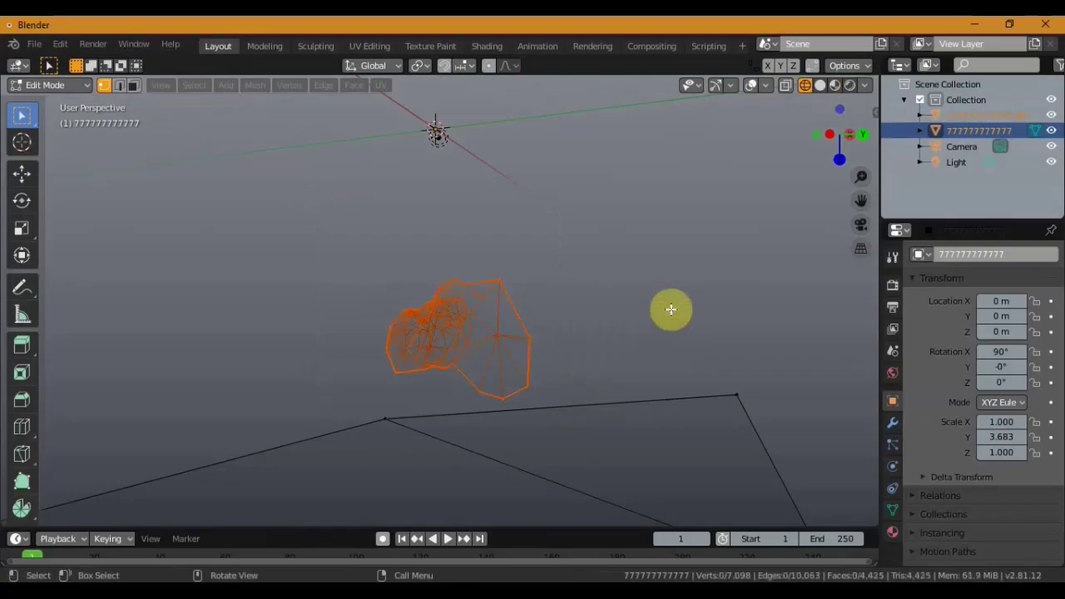
left_click(68, 84)
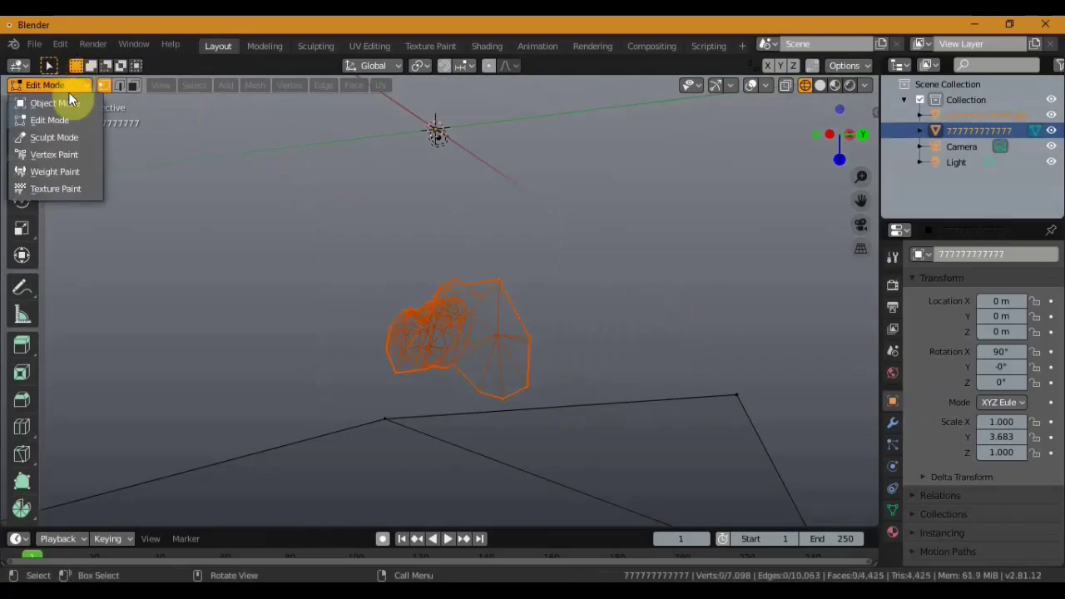
left_click(67, 101)
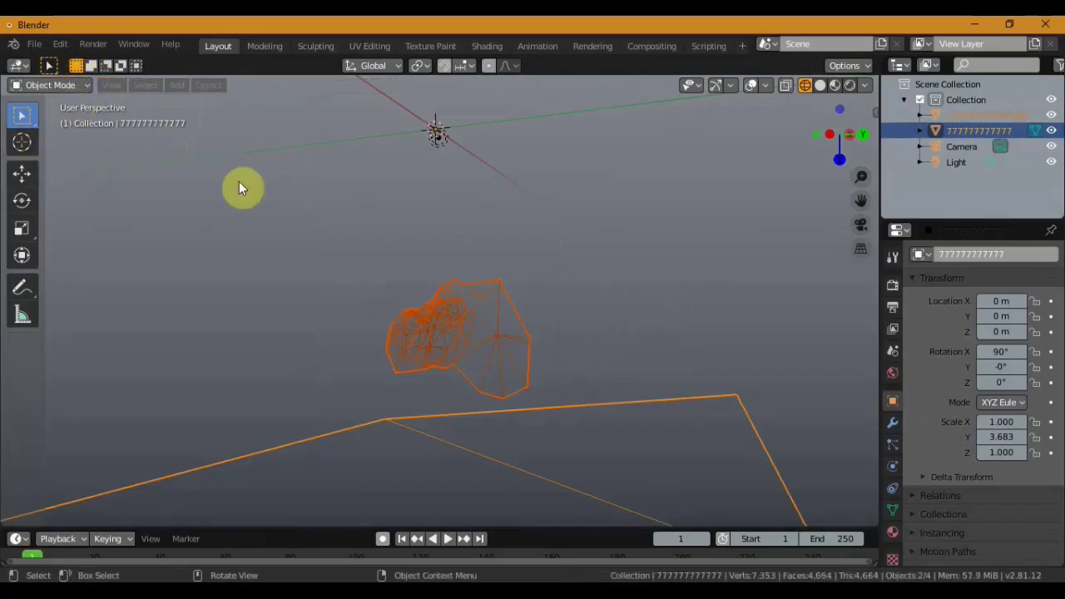
Hide the original scene mesh so the textured bust shows alone in Material Preview.
left_click(820, 85)
mouse_move(797, 117)
middle_mouse_down()
mouse_move(587, 438)
mouse_move(771, 226)
mouse_move(785, 158)
mouse_move(815, 93)
middle_mouse_up()
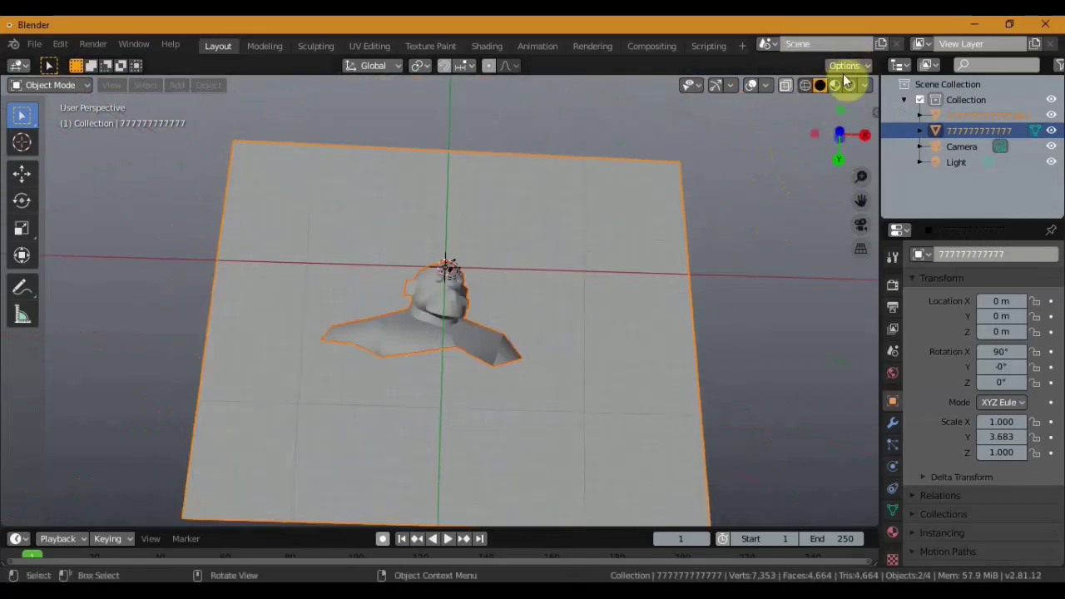
left_click(835, 85)
middle_click_drag(740, 200, 674, 257)
scroll(674, 257, "up", 2)
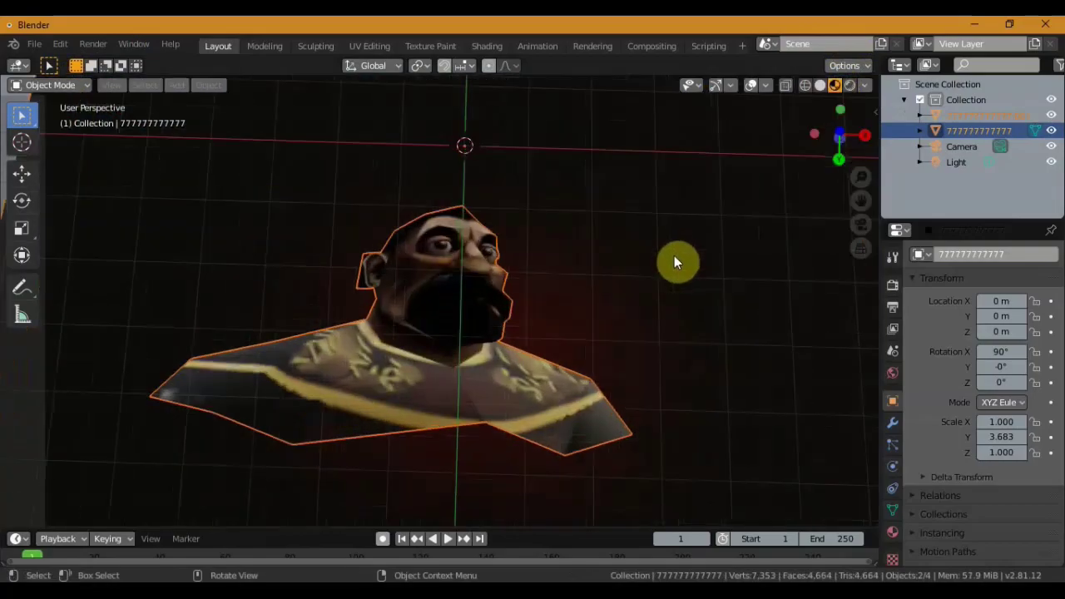
left_click(674, 262)
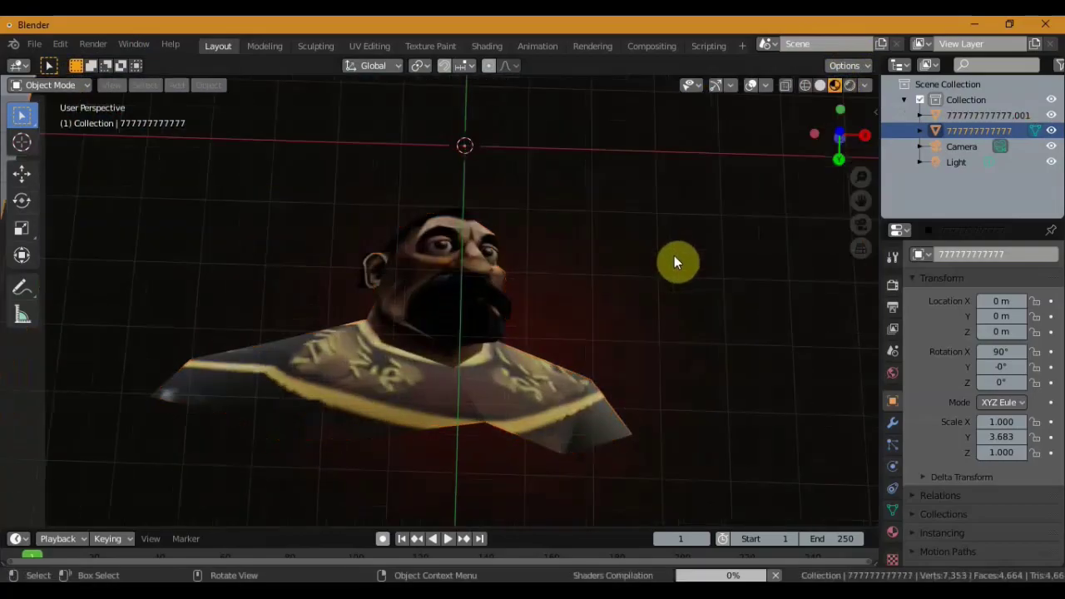
left_click(1051, 130)
mouse_move(713, 273)
middle_mouse_down()
mouse_move(746, 304)
mouse_move(734, 217)
mouse_move(685, 228)
mouse_move(608, 304)
mouse_move(714, 421)
mouse_move(658, 367)
mouse_move(613, 285)
mouse_move(651, 250)
mouse_move(625, 288)
mouse_move(664, 288)
mouse_move(673, 333)
middle_mouse_up()
scroll(633, 275, "up", 3)
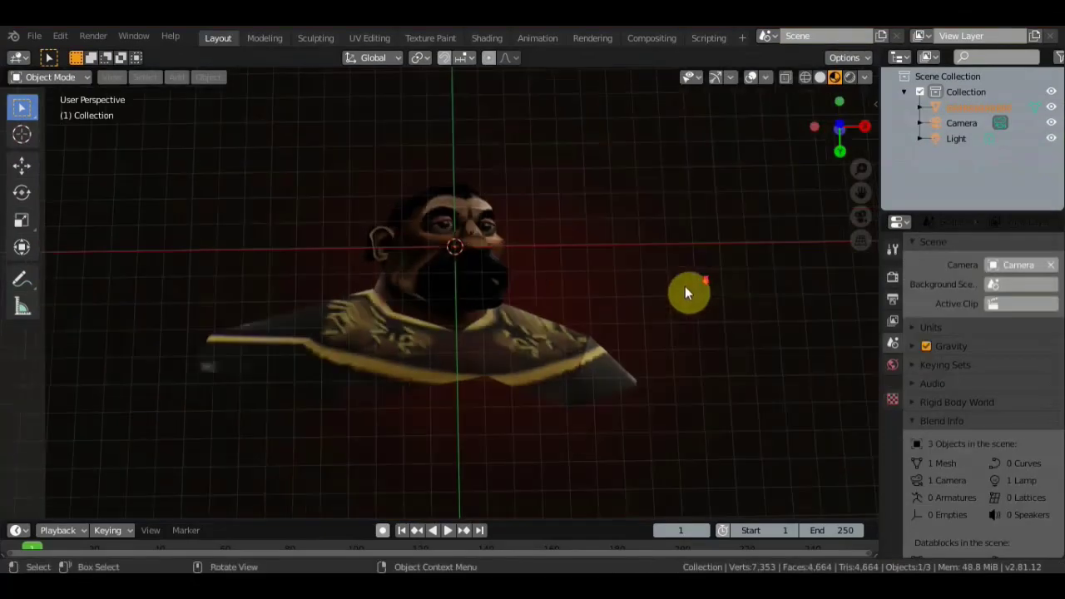
Switch to Front Orthographic view and begin uniformly scaling the mesh down toward 0.03.
scroll(677, 292, "down", 3)
mouse_move(668, 293)
middle_mouse_down()
mouse_move(681, 312)
mouse_move(730, 228)
mouse_move(724, 290)
mouse_move(675, 344)
mouse_move(663, 318)
mouse_move(590, 302)
mouse_move(559, 189)
mouse_move(587, 90)
mouse_move(551, 293)
mouse_move(532, 293)
mouse_move(607, 303)
mouse_move(616, 330)
mouse_move(637, 295)
middle_mouse_up()
scroll(638, 291, "down", 5)
scroll(638, 290, "down", 8)
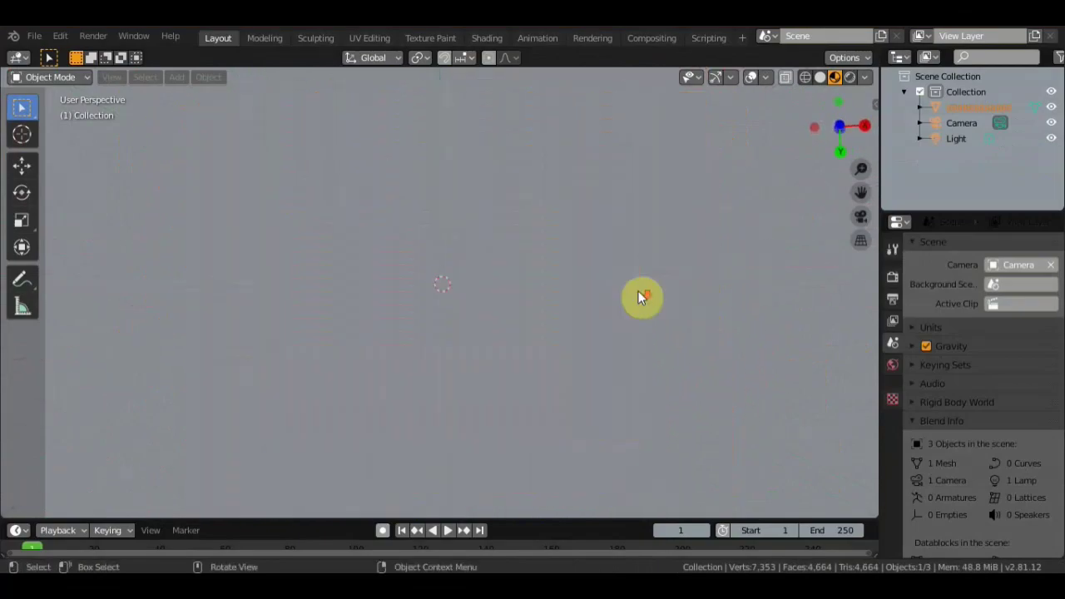
scroll(641, 298, "up", 10)
key("KP_1")
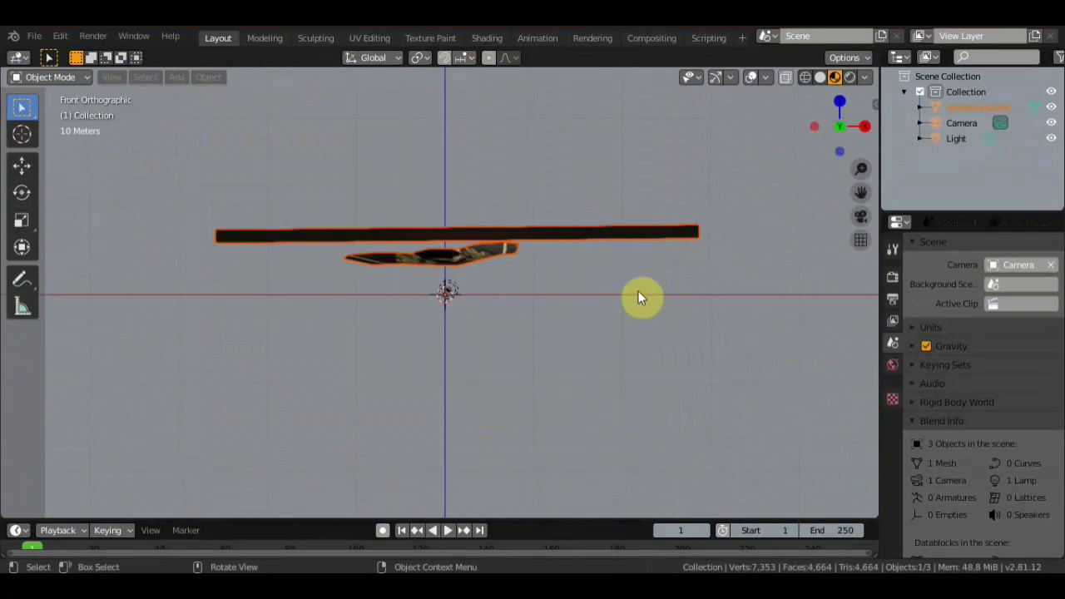
key("s")
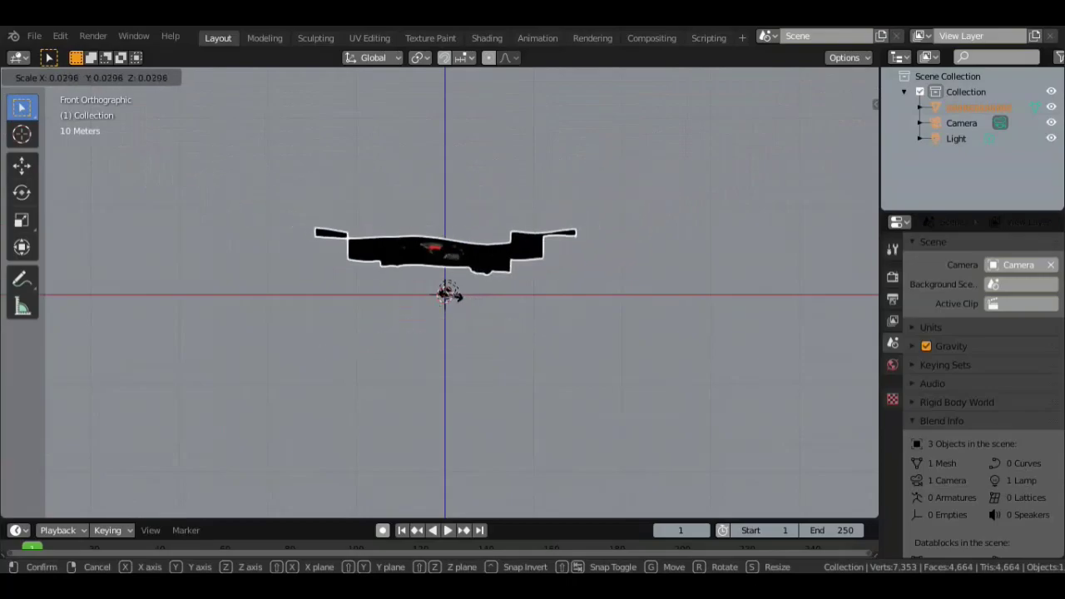
left_click(451, 295)
scroll(467, 292, "up", 5)
middle_click_drag(467, 291, 504, 507)
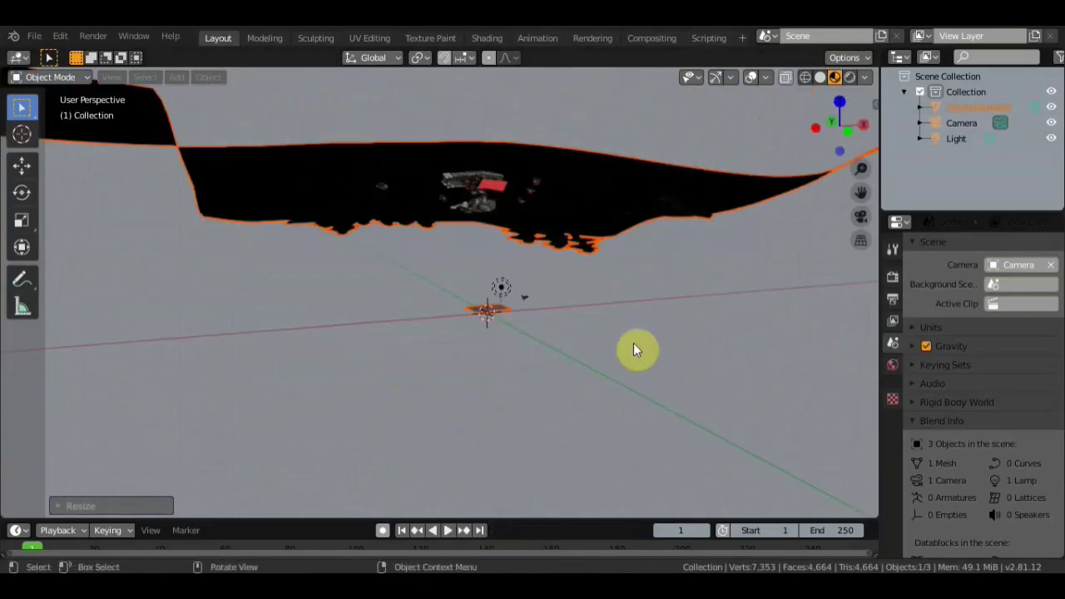
middle_click_drag(638, 349, 604, 530)
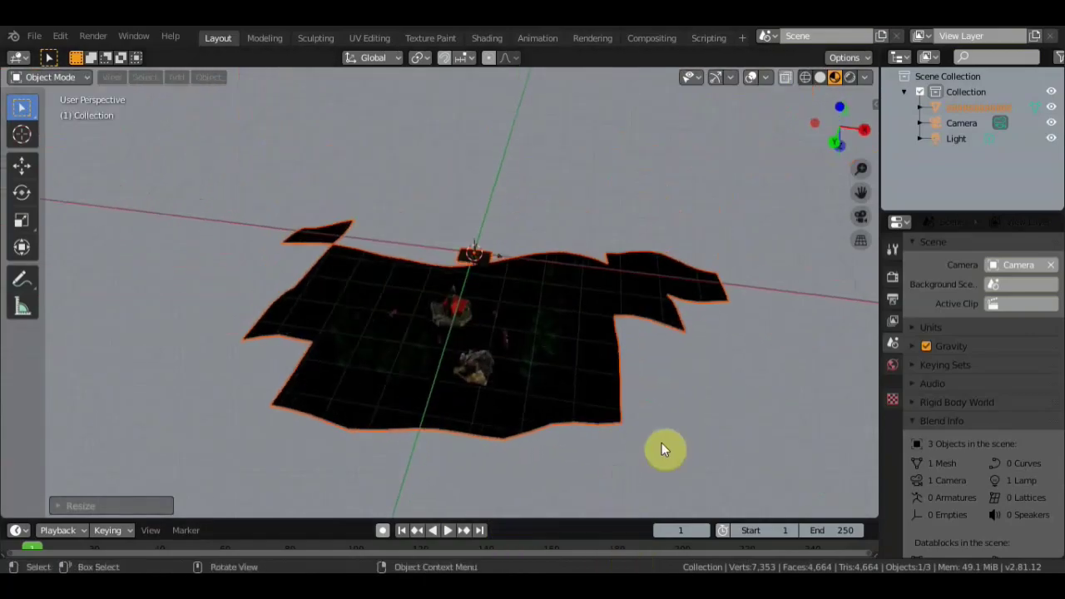
mouse_move(661, 442)
middle_mouse_down()
mouse_move(664, 410)
mouse_move(689, 418)
mouse_move(693, 401)
middle_mouse_up()
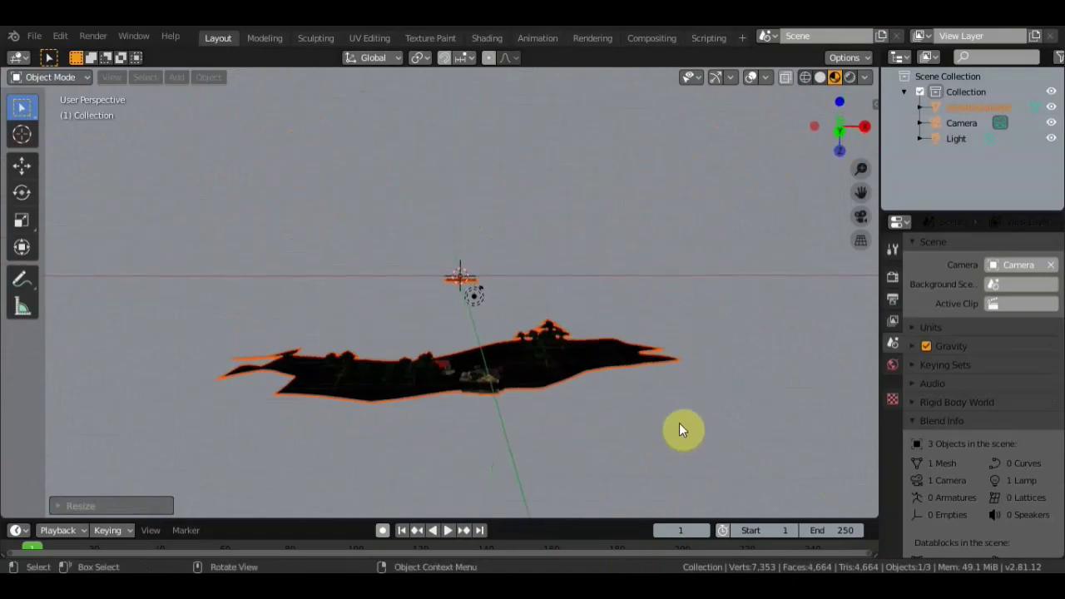
scroll(679, 423, "up", 4)
scroll(676, 382, "up", 2)
scroll(682, 329, "up", 1)
scroll(690, 291, "up", 1)
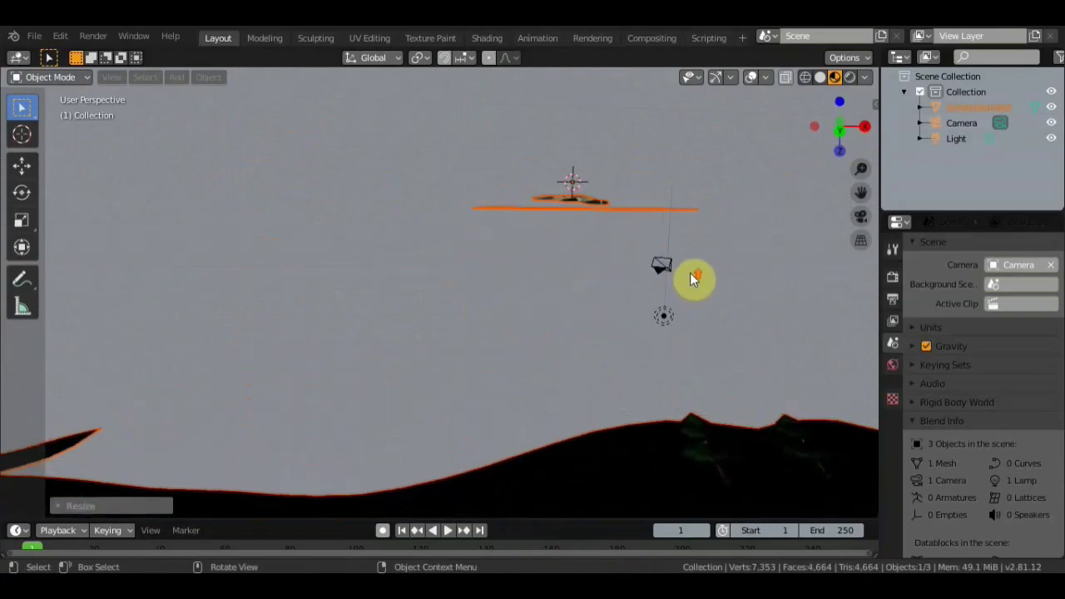
scroll(699, 266, "up", 1)
middle_click_drag(712, 241, 509, 456)
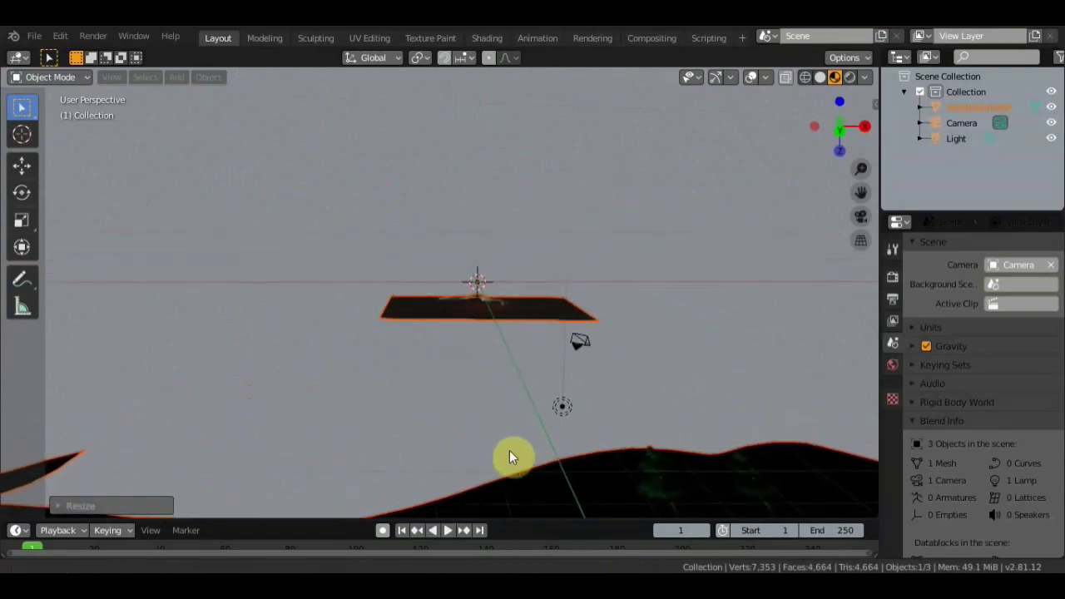
mouse_move(599, 302)
middle_mouse_down()
mouse_move(597, 373)
mouse_move(622, 245)
middle_mouse_up()
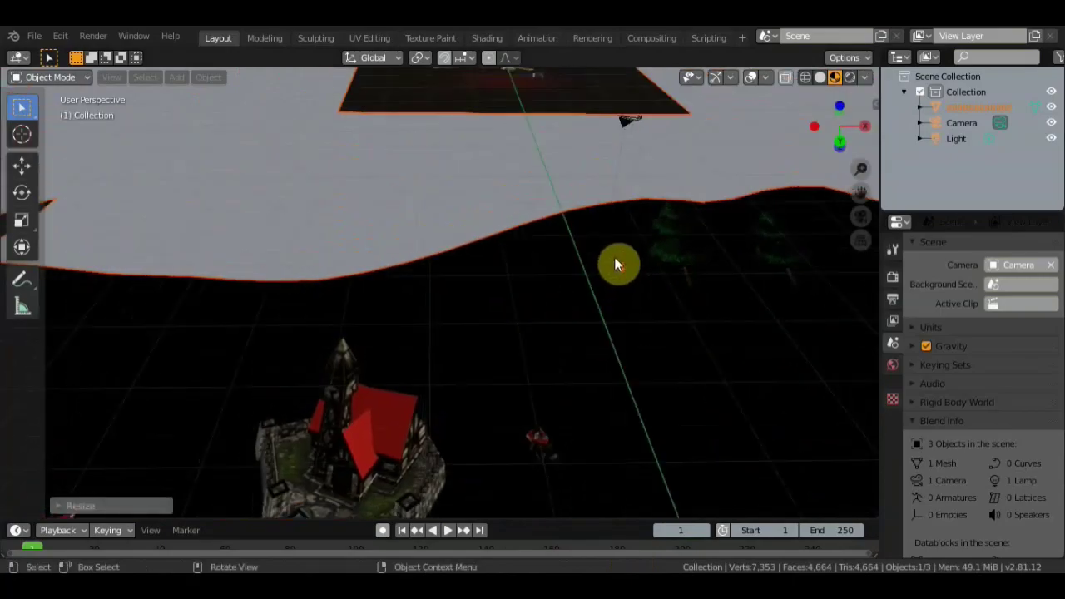
Scale the city mesh up to about 2.76 times with the Transform tool.
left_click(21, 246)
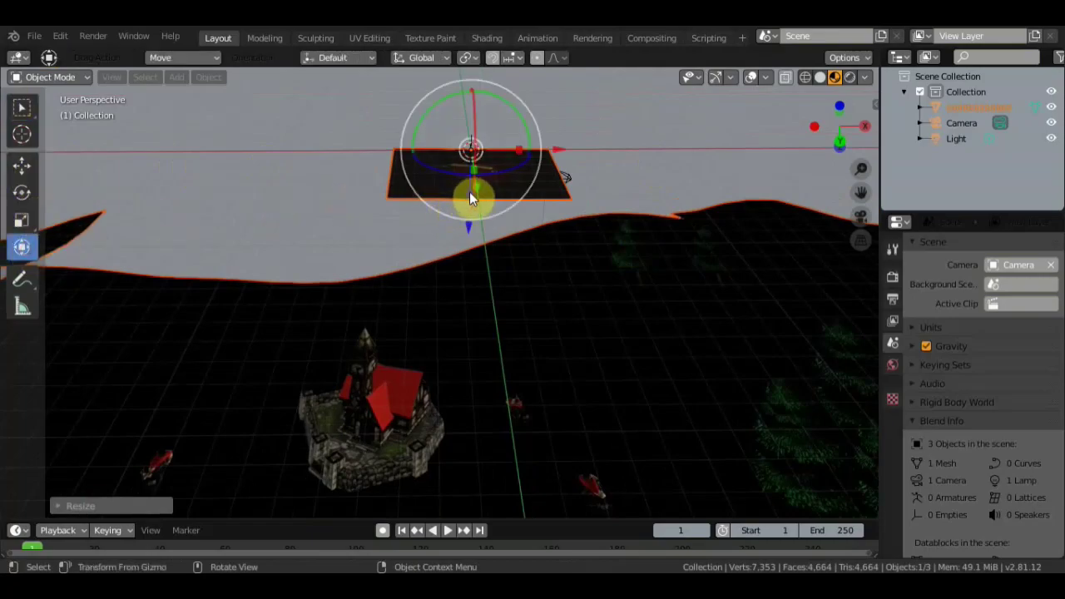
left_click_drag(468, 192, 539, 252)
left_click_drag(468, 219, 465, 272)
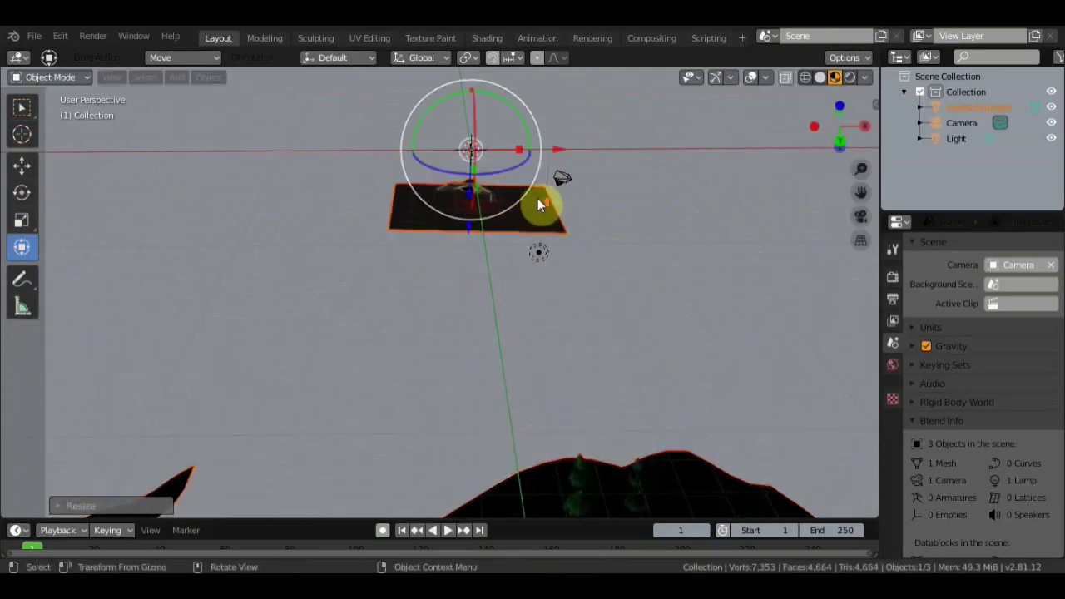
middle_click_drag(537, 198, 536, 257)
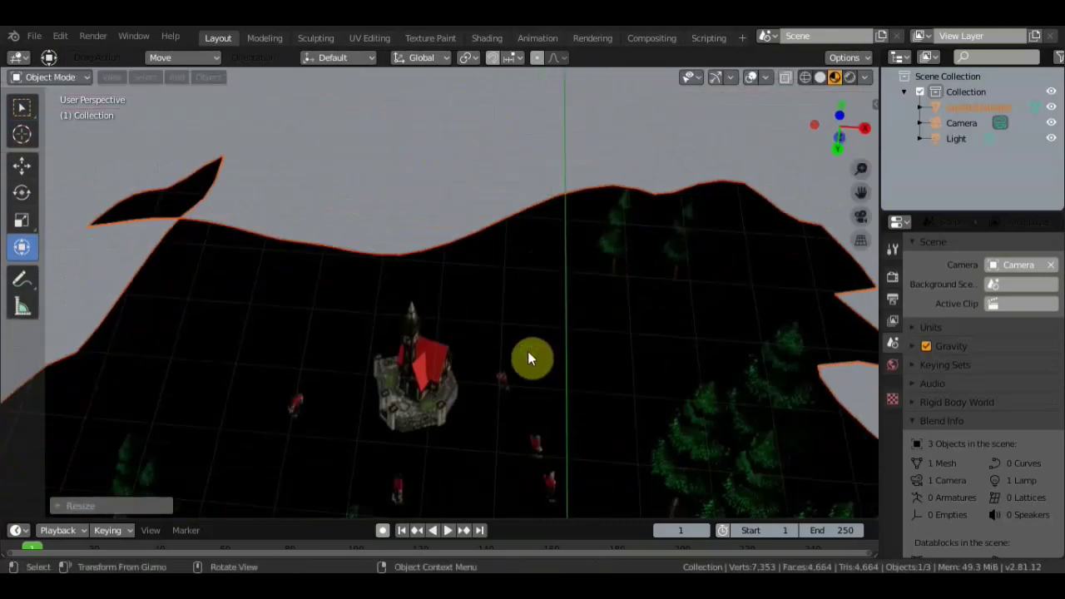
scroll(527, 351, "down", 10)
scroll(585, 314, "up", 2)
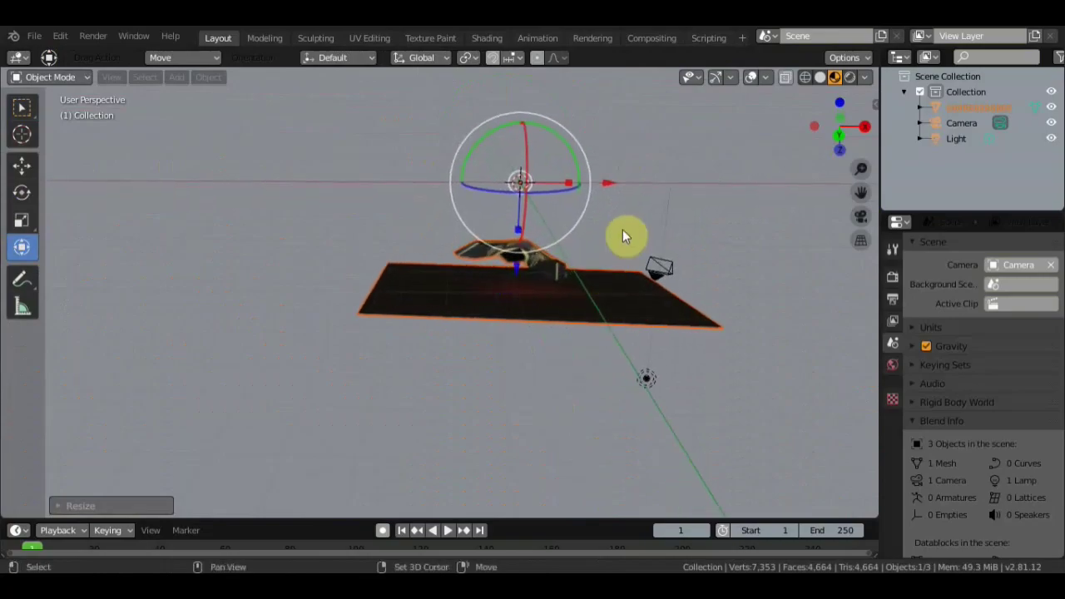
scroll(613, 309, "up", 6)
scroll(613, 311, "down", 1)
Check the mesh from top and right views, then stretch it vertically.
key("KP_7")
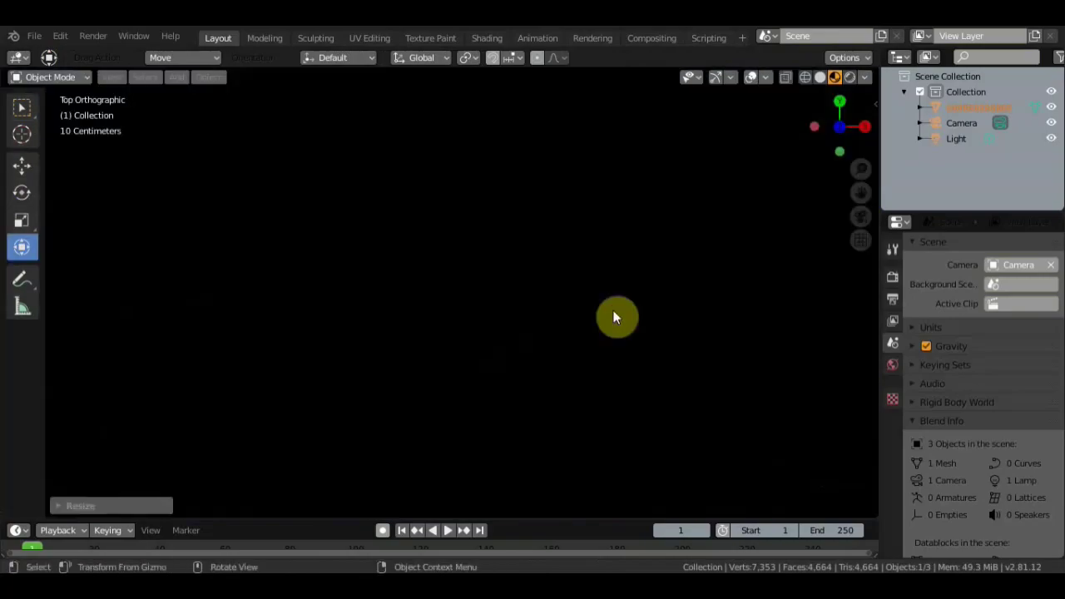
key("KP_3")
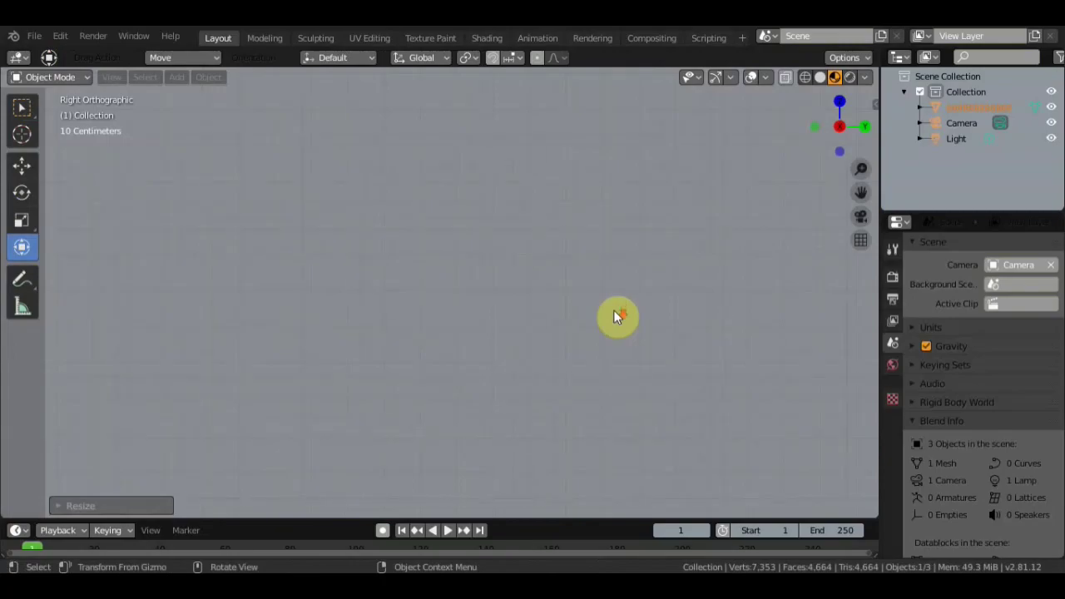
scroll(614, 311, "down", 5)
scroll(614, 311, "down", 3)
scroll(614, 310, "down", 1)
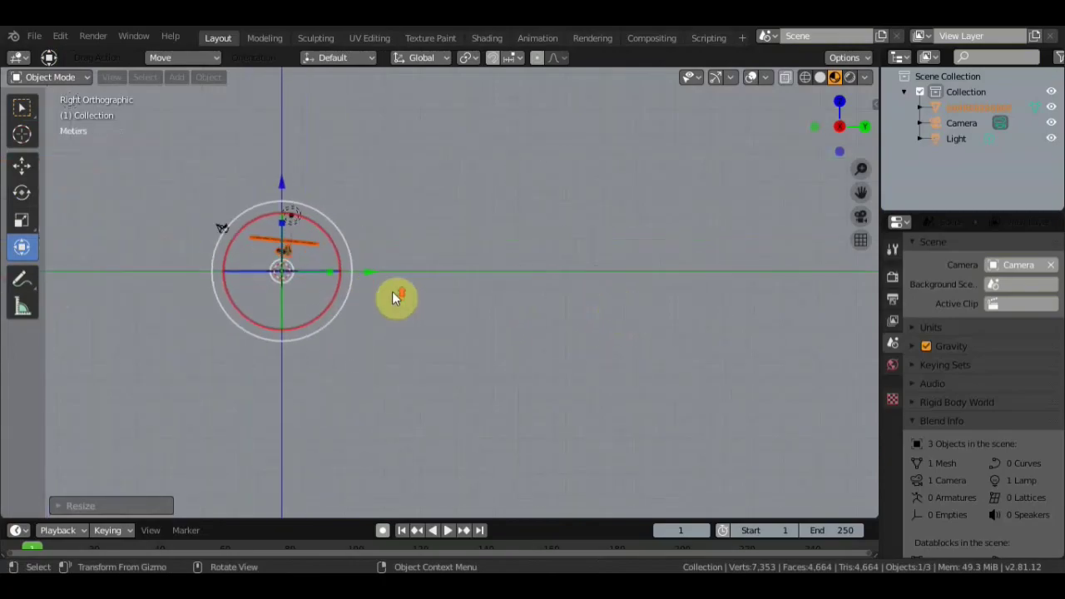
scroll(394, 295, "up", 4)
scroll(80, 367, "down", 5)
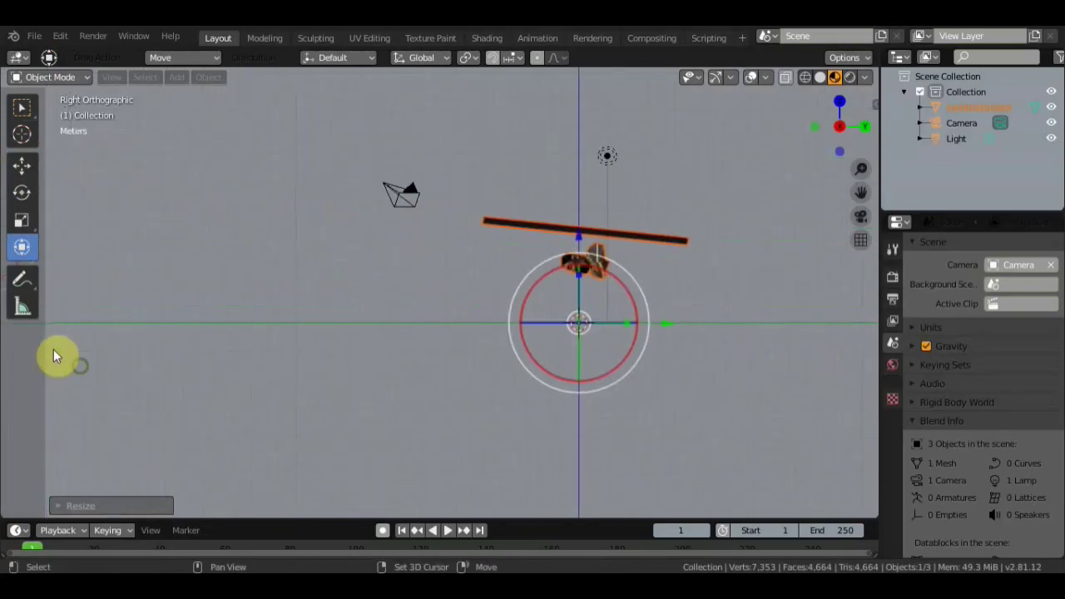
scroll(607, 300, "up", 5)
scroll(608, 299, "up", 2)
mouse_move(613, 276)
middle_mouse_down()
mouse_move(737, 186)
mouse_move(663, 374)
mouse_move(725, 375)
mouse_move(692, 165)
mouse_move(725, 186)
mouse_move(623, 358)
mouse_move(641, 408)
mouse_move(742, 426)
mouse_move(774, 387)
mouse_move(763, 337)
middle_mouse_up()
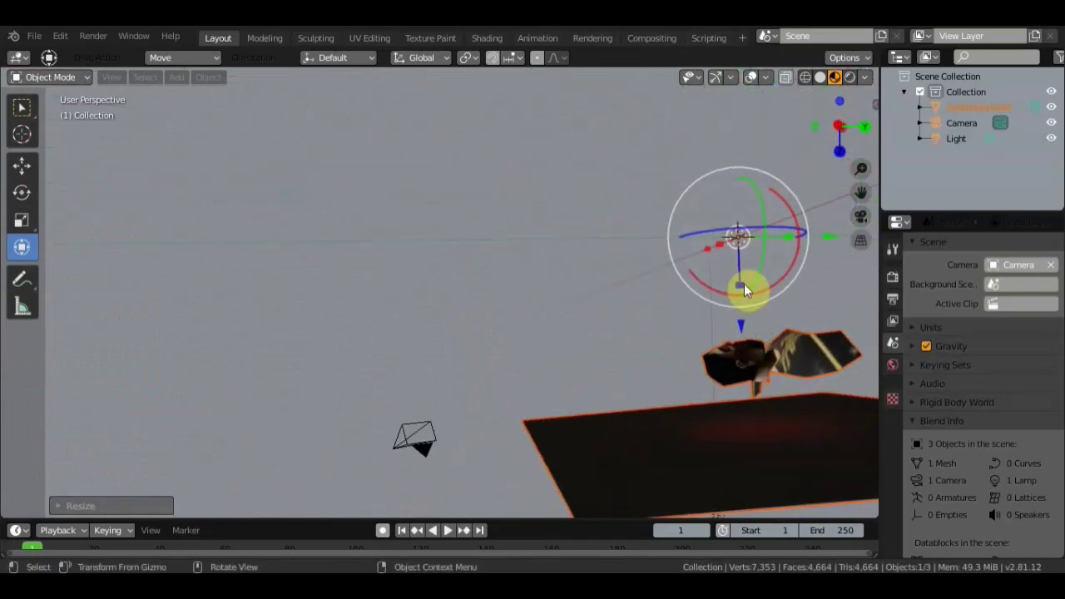
left_click_drag(744, 284, 744, 312)
mouse_move(613, 409)
middle_mouse_down()
mouse_move(419, 356)
mouse_move(292, 295)
mouse_move(673, 289)
mouse_move(602, 487)
mouse_move(533, 510)
mouse_move(564, 488)
mouse_move(575, 88)
mouse_move(469, 109)
mouse_move(483, 378)
mouse_move(488, 340)
mouse_move(718, 497)
mouse_move(730, 368)
mouse_move(687, 123)
middle_mouse_up()
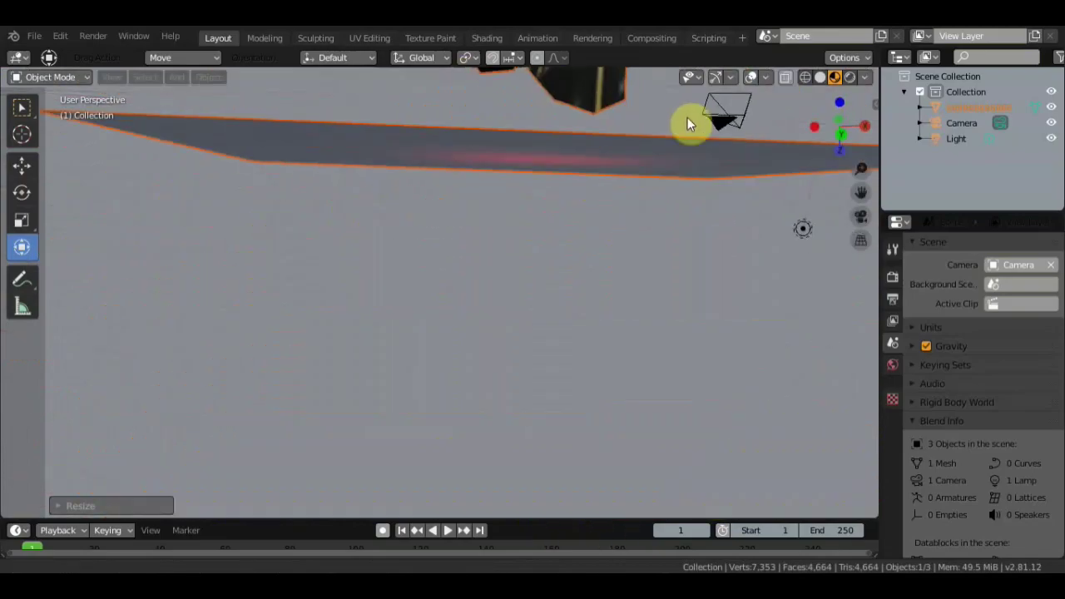
Move the mesh along the Z axis, undo once, and return to Front Orthographic view.
scroll(651, 421, "up", 3)
scroll(677, 419, "down", 5)
scroll(665, 383, "down", 2)
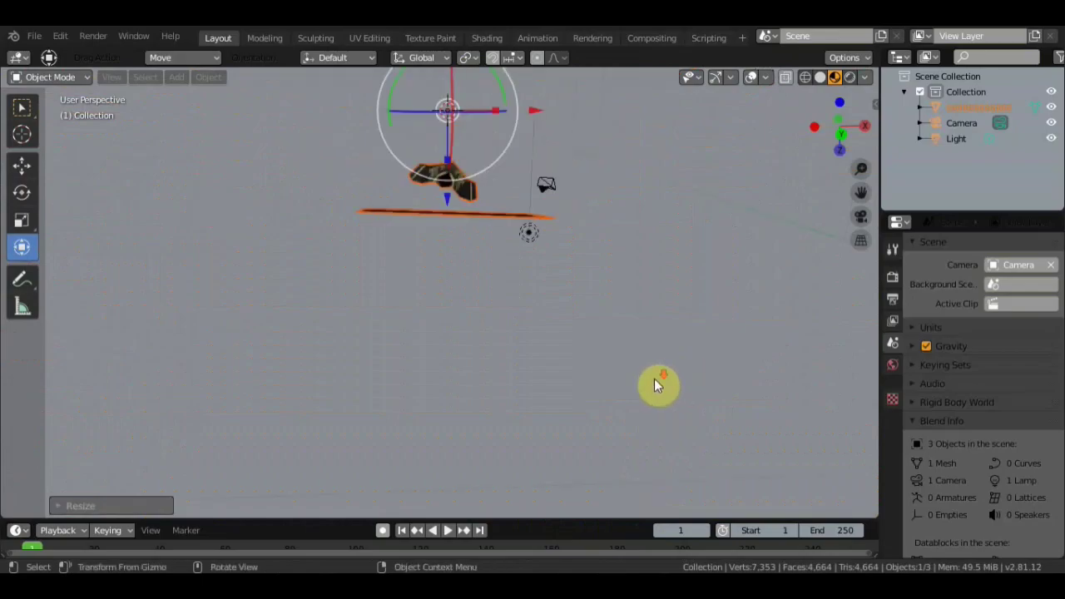
scroll(654, 378, "down", 2)
scroll(653, 379, "down", 1)
mouse_move(653, 378)
middle_mouse_down()
mouse_move(547, 209)
mouse_move(576, 58)
mouse_move(504, 261)
middle_mouse_up()
mouse_move(499, 361)
middle_mouse_down()
mouse_move(466, 361)
mouse_move(553, 404)
mouse_move(626, 381)
mouse_move(708, 325)
middle_mouse_up()
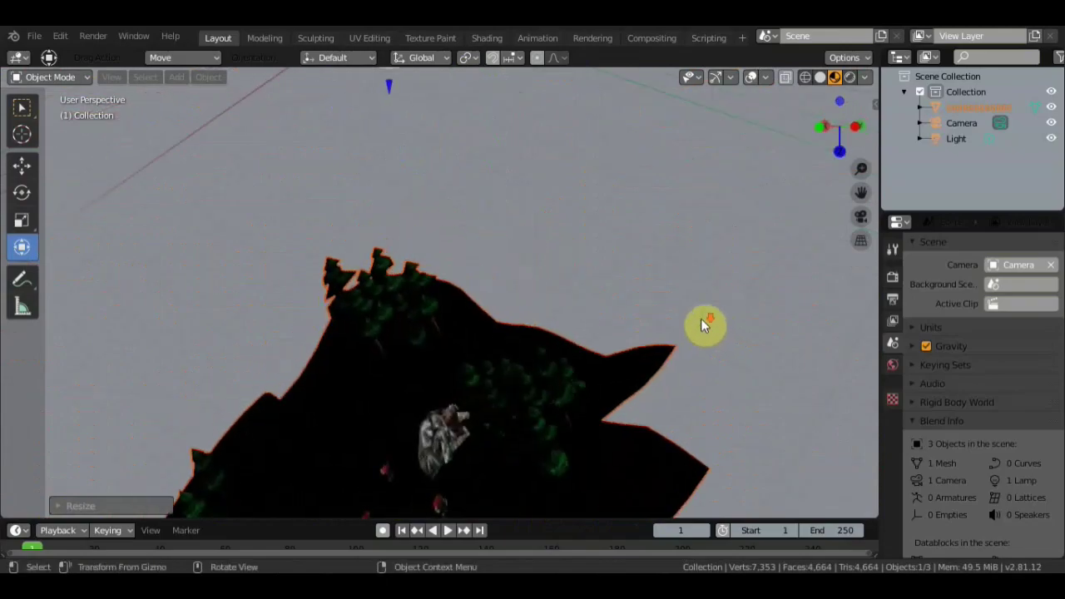
scroll(702, 324, "down", 5)
scroll(657, 313, "down", 2)
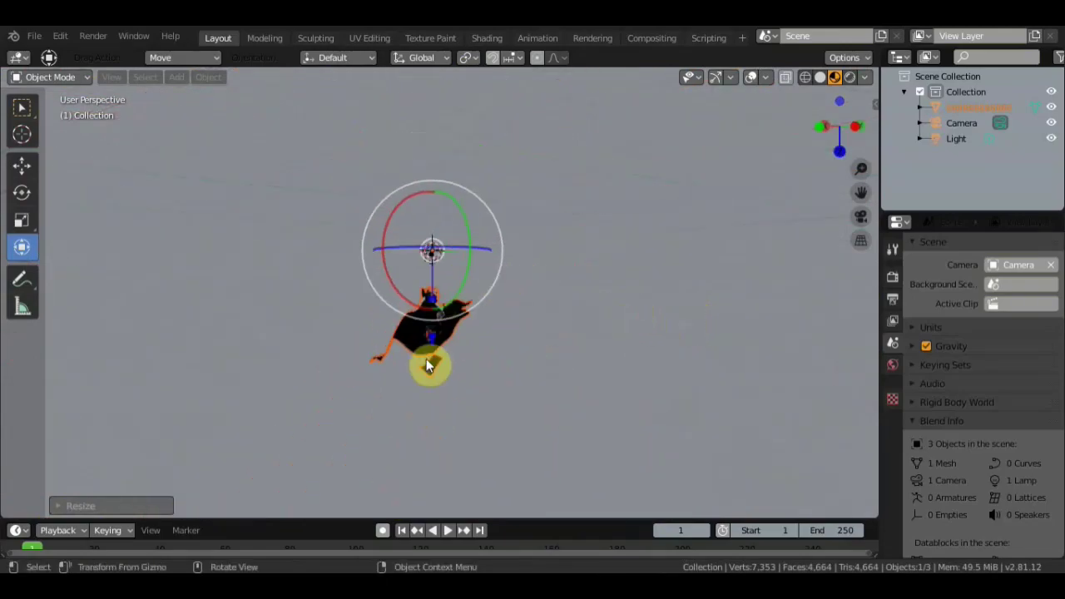
key("g")
key("z")
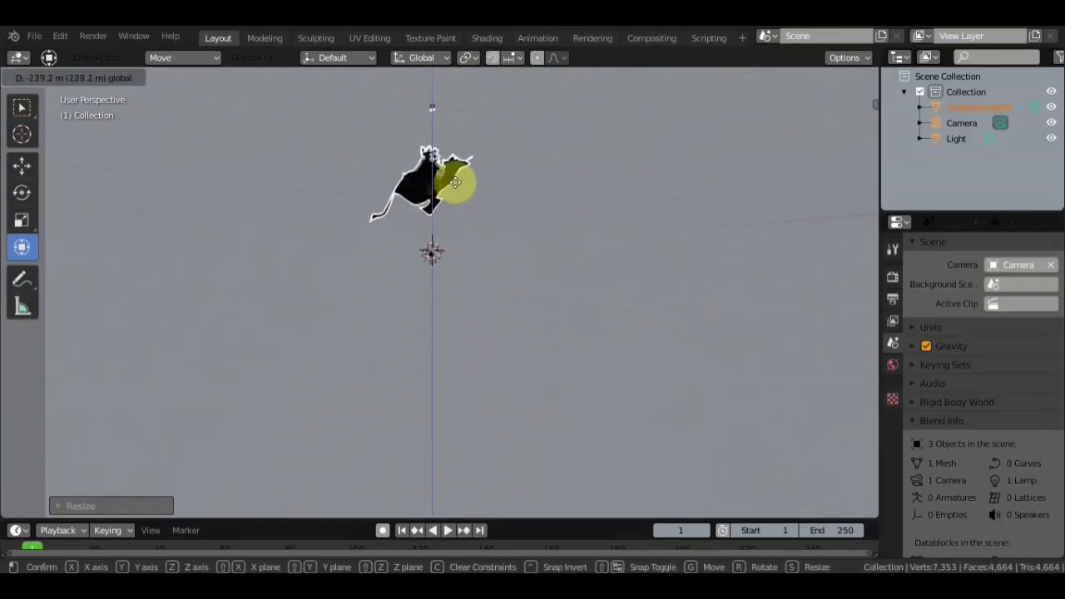
left_click(456, 176)
key("ctrl+z")
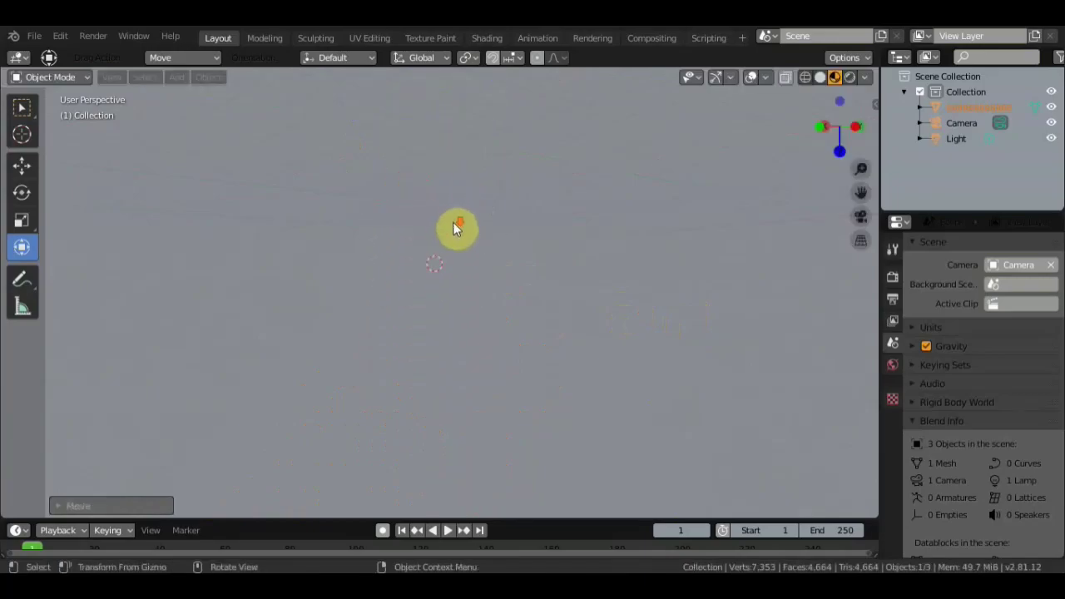
key("KP_1")
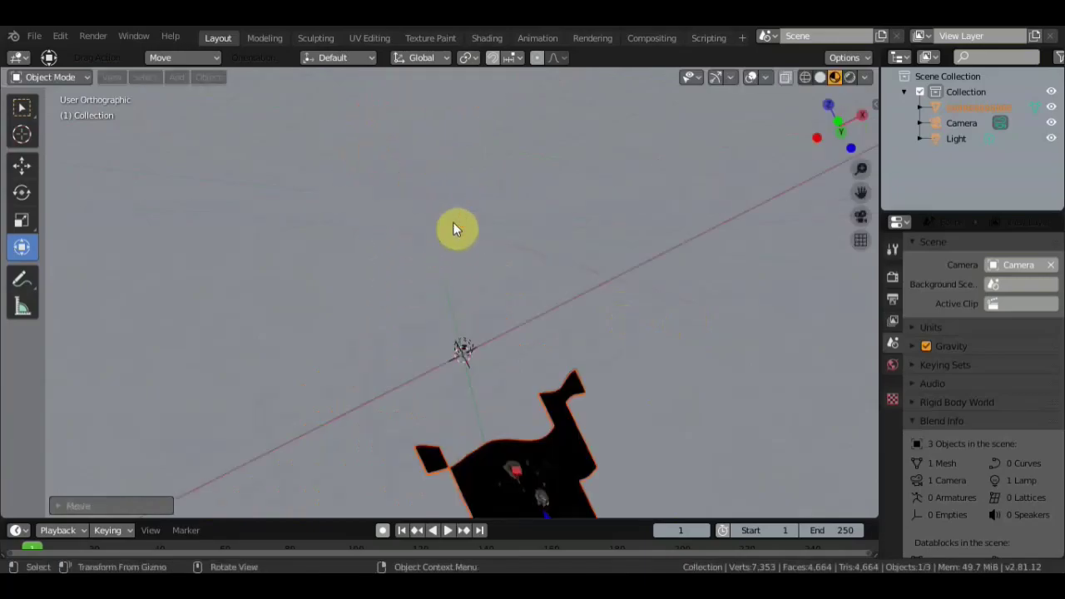
In Right Ortho view, rotate the city mesh about 110° and slide it along Z to the origin.
scroll(454, 226, "down", 2)
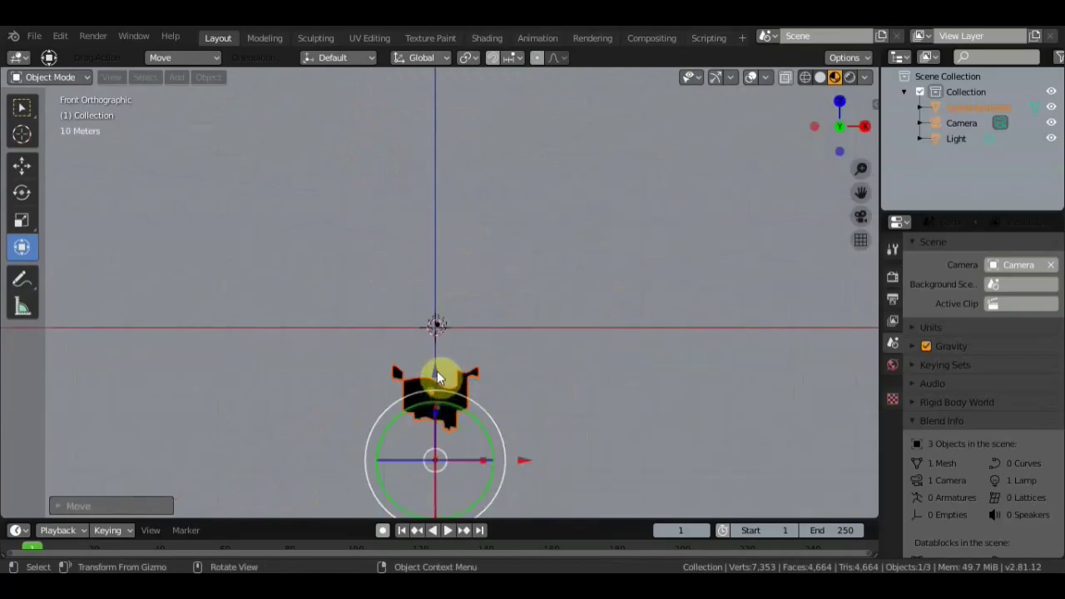
left_click_drag(437, 372, 441, 265)
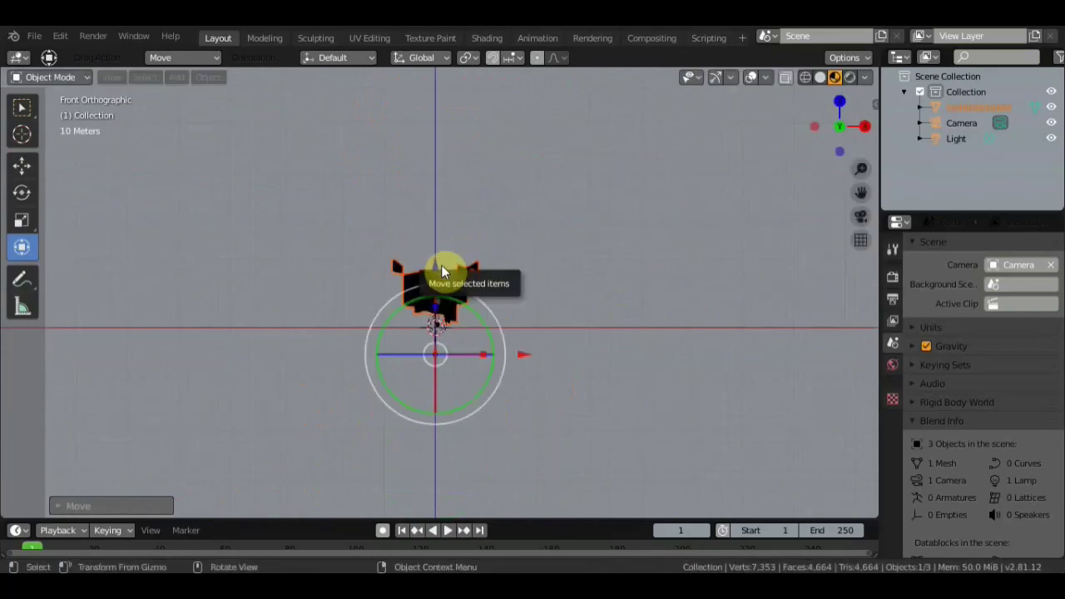
key("KP_3")
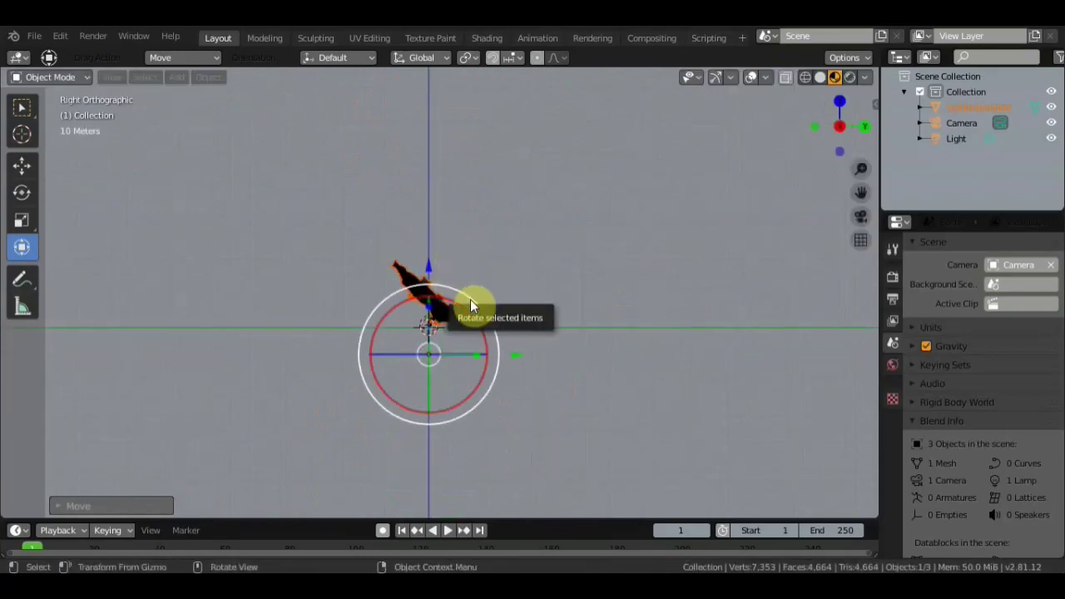
left_click_drag(471, 300, 482, 449)
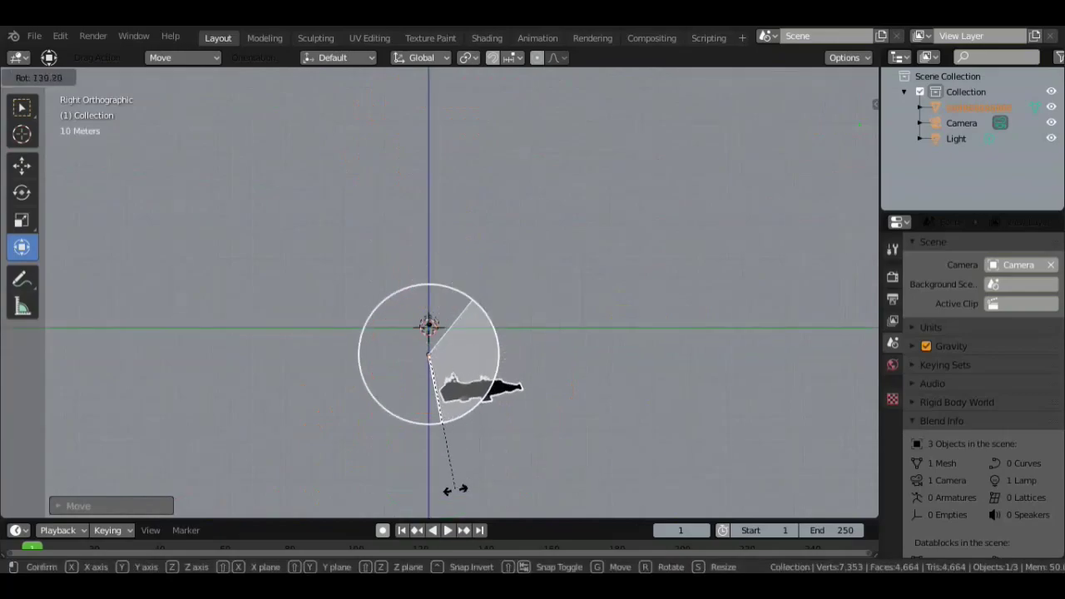
left_click_drag(446, 495, 446, 495)
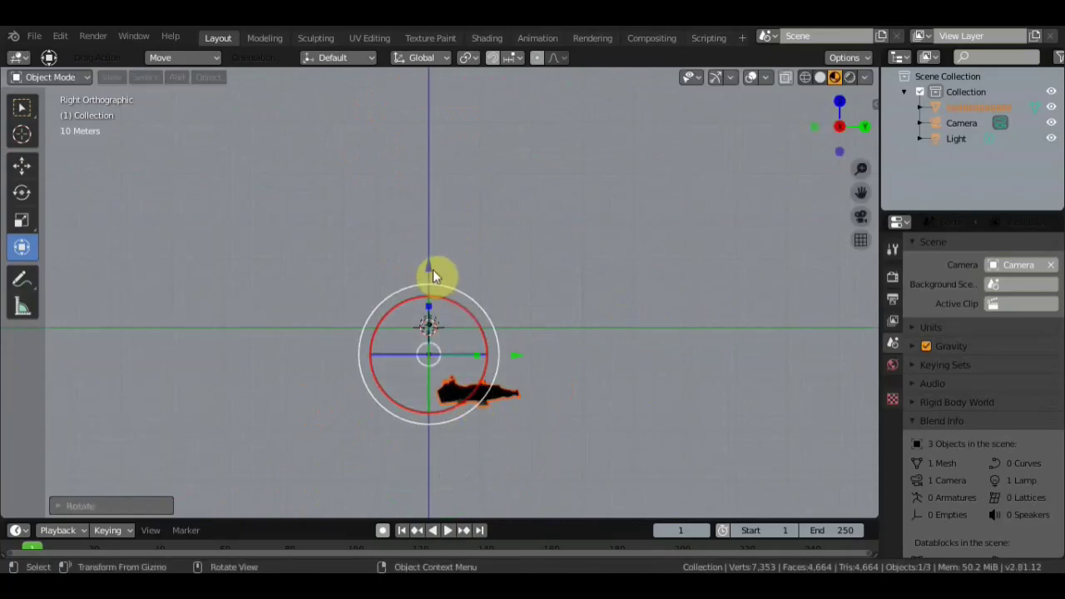
mouse_move(432, 277)
left_mouse_down()
mouse_move(425, 204)
mouse_move(495, 277)
mouse_move(463, 285)
left_mouse_up()
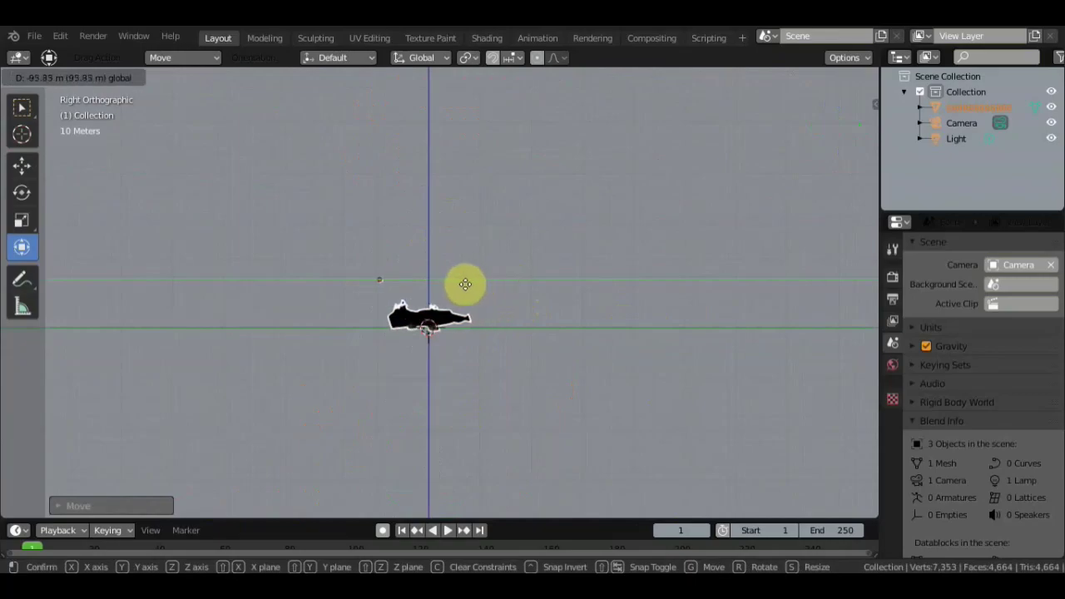
left_click_drag(424, 254, 424, 255)
Set the mesh origin to the 3D cursor and scale the mesh down to about 0.48.
left_click(206, 77)
mouse_move(232, 111)
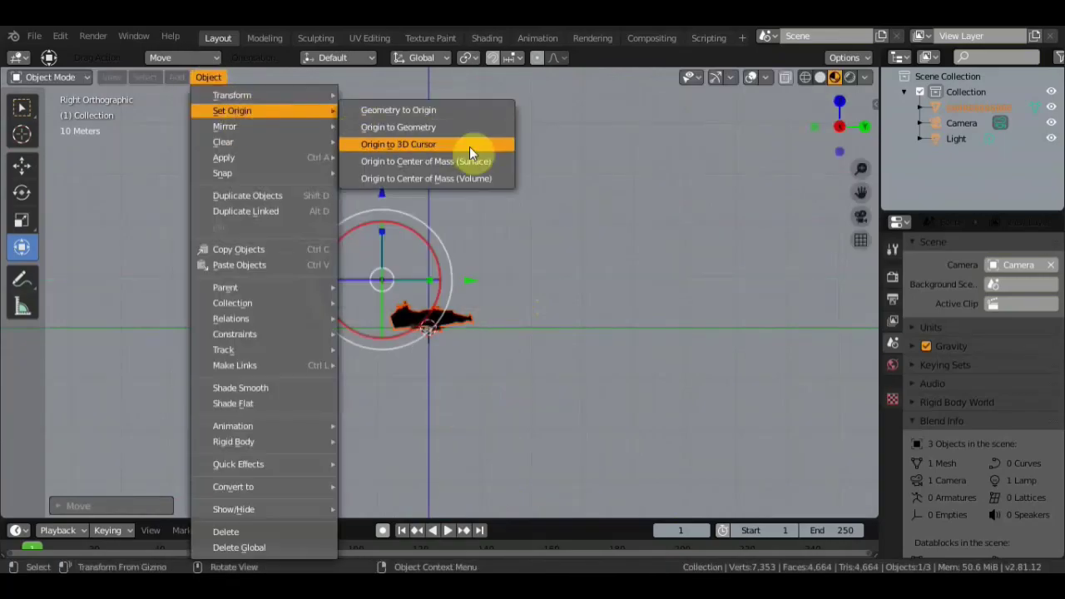
left_click(456, 145)
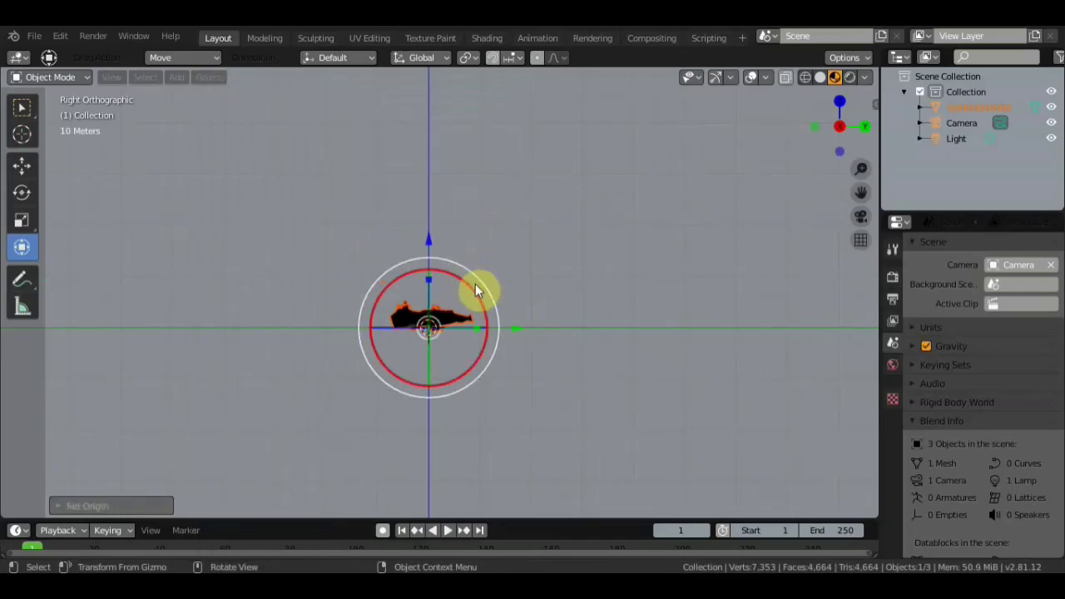
key("s")
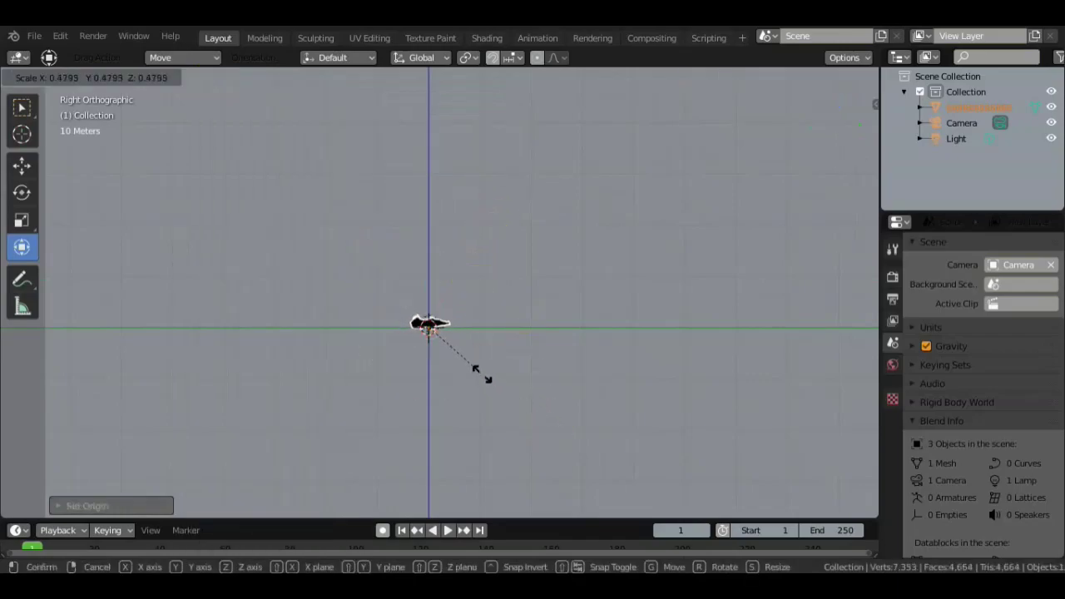
left_click(479, 370)
scroll(466, 362, "up", 3)
scroll(453, 392, "up", 4)
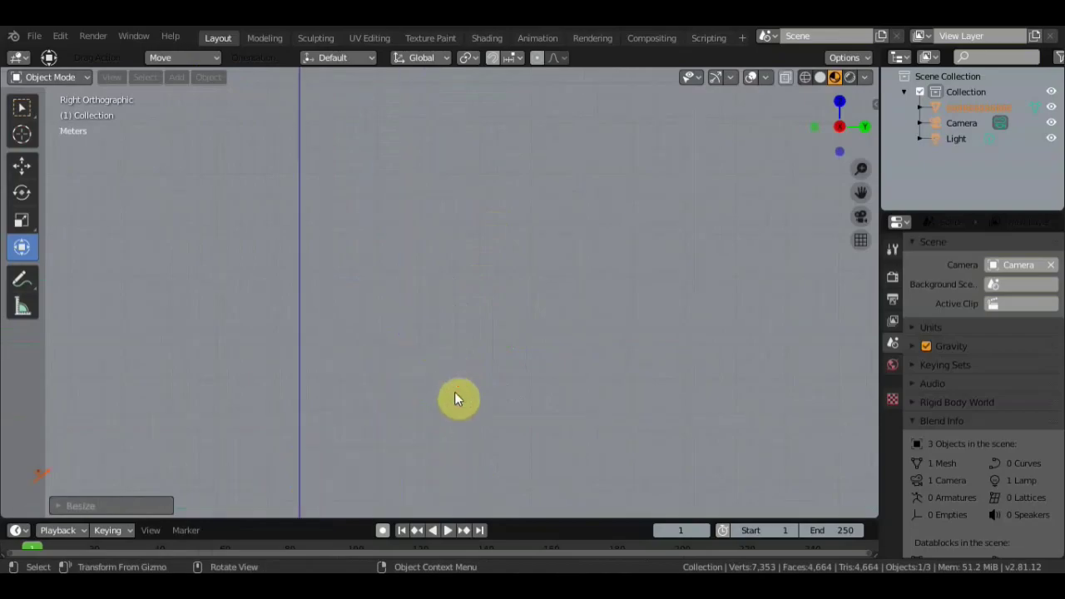
scroll(486, 348, "down", 5)
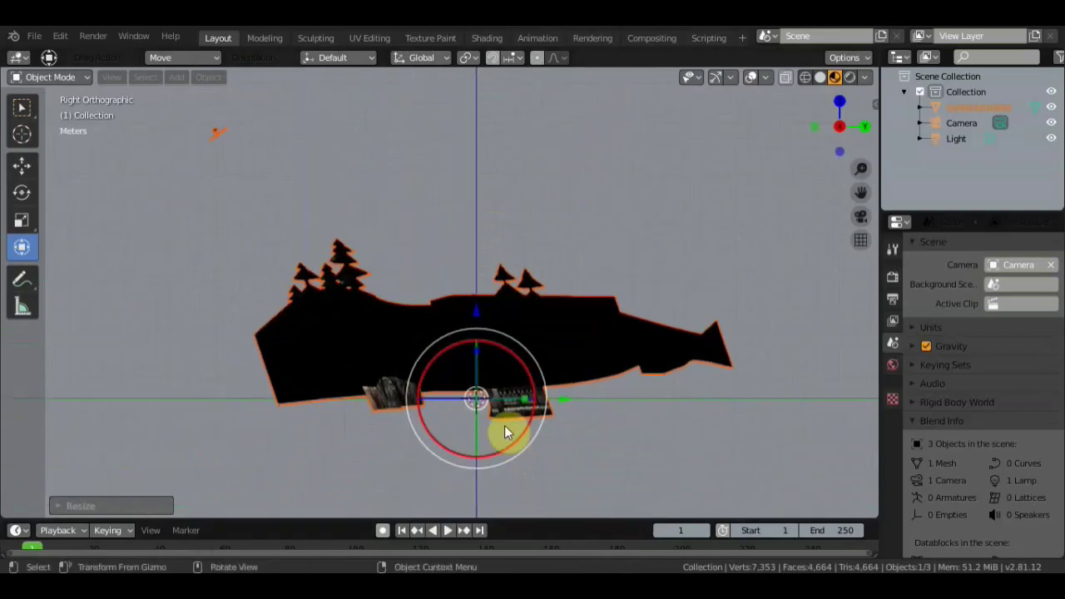
Orbit to an oblique view, then rotate the landscape and rescale it to roughly 0.21.
mouse_move(504, 426)
middle_mouse_down()
mouse_move(584, 438)
mouse_move(656, 472)
middle_mouse_up()
mouse_move(590, 380)
middle_mouse_down()
mouse_move(620, 407)
mouse_move(566, 346)
mouse_move(575, 339)
middle_mouse_up()
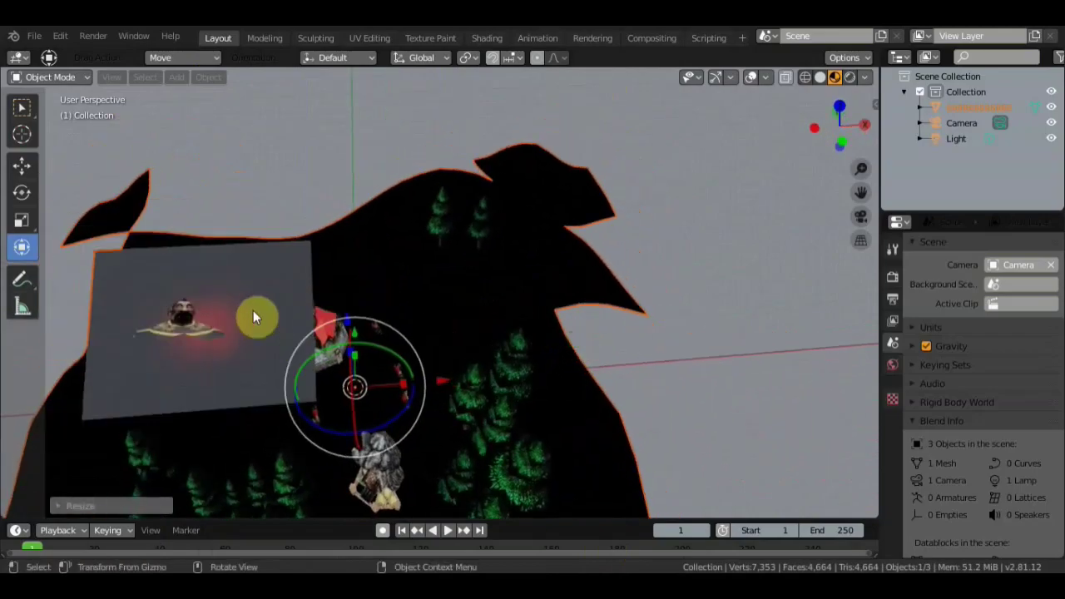
mouse_move(208, 337)
middle_mouse_down()
mouse_move(124, 309)
mouse_move(407, 276)
mouse_move(416, 293)
mouse_move(425, 275)
mouse_move(430, 294)
middle_mouse_up()
mouse_move(441, 416)
left_mouse_down()
mouse_move(424, 412)
mouse_move(395, 441)
left_mouse_up()
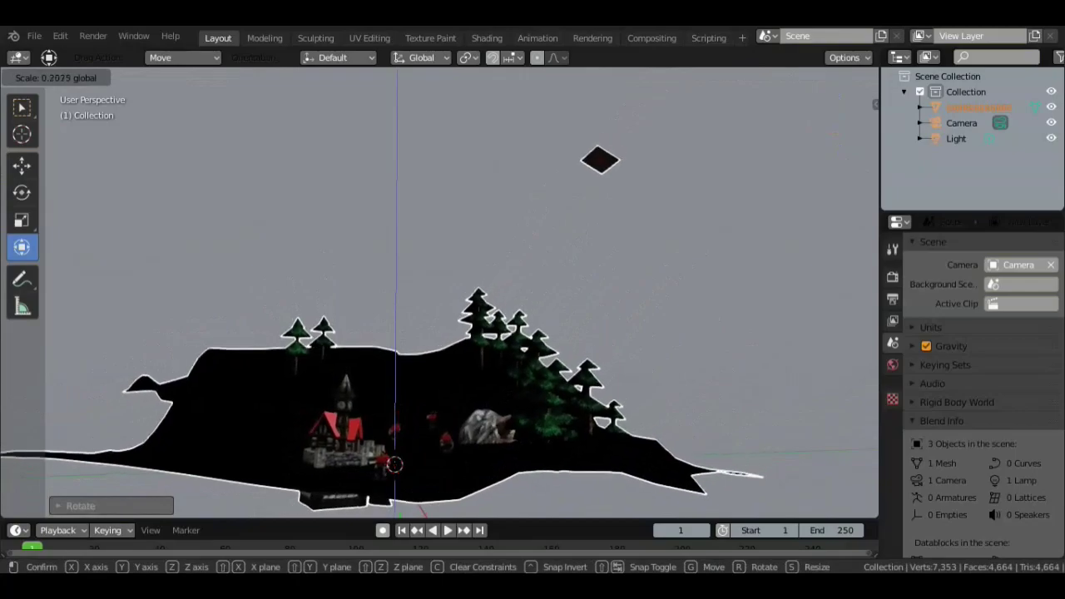
mouse_move(396, 441)
left_mouse_down()
mouse_move(418, 441)
mouse_move(223, 453)
left_mouse_up()
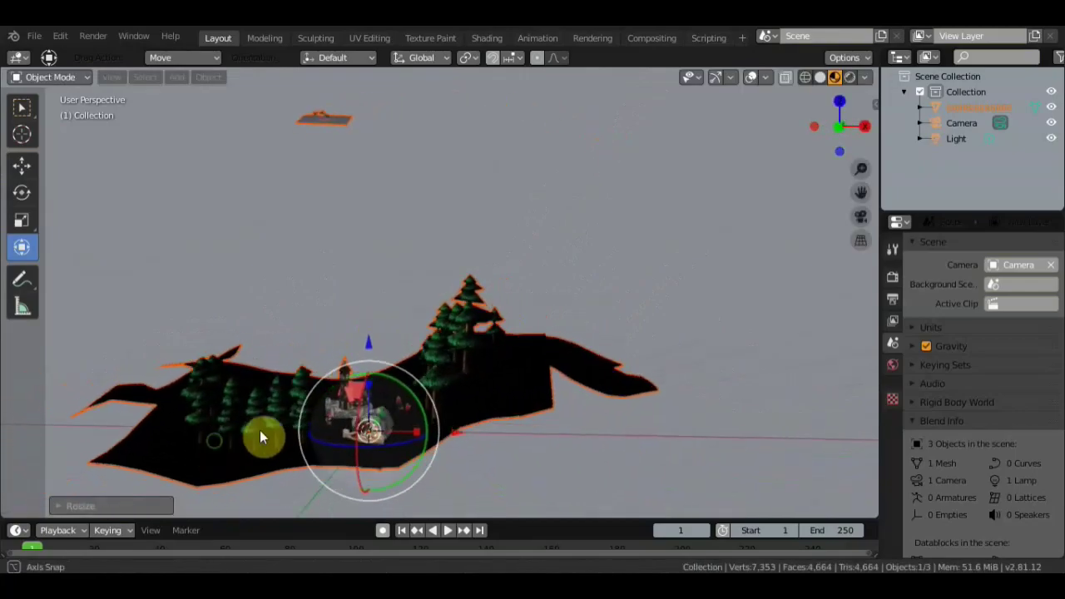
mouse_move(223, 453)
left_mouse_down()
mouse_move(408, 325)
mouse_move(480, 321)
left_mouse_up()
Switch the viewport to Solid shading and orbit around the landscape.
left_click(819, 77)
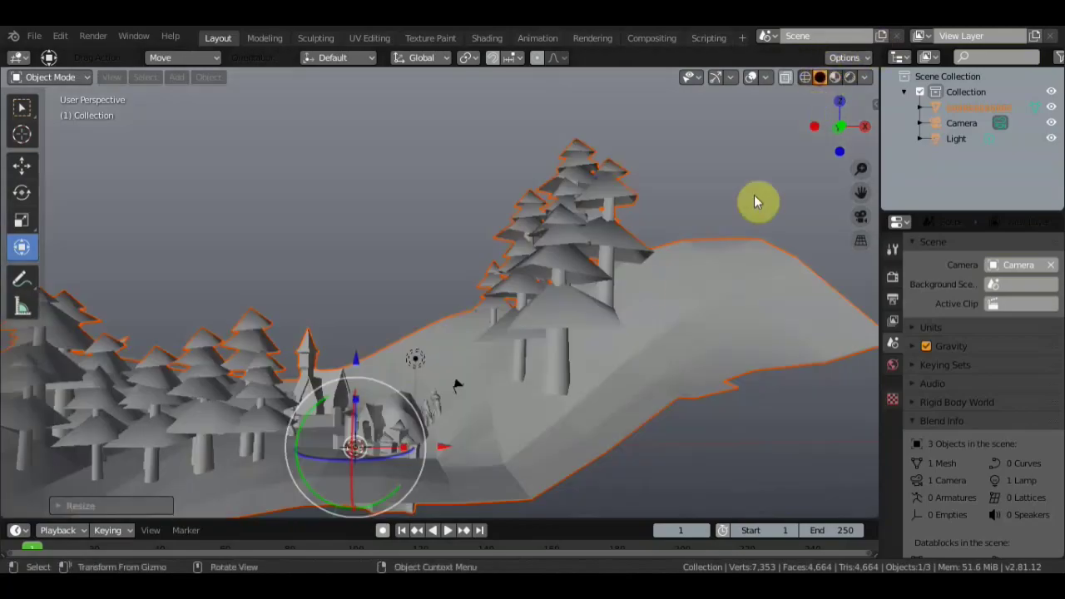
mouse_move(754, 195)
left_mouse_down()
mouse_move(620, 134)
mouse_move(610, 108)
left_mouse_up()
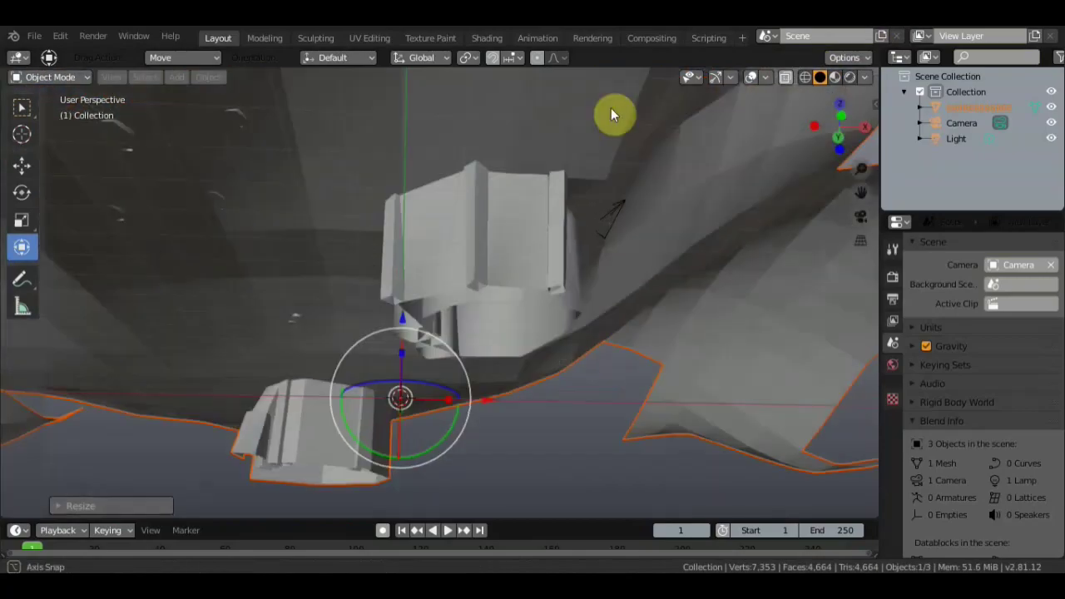
mouse_move(611, 108)
middle_mouse_down()
mouse_move(630, 485)
mouse_move(613, 95)
mouse_move(620, 133)
mouse_move(715, 299)
mouse_move(719, 461)
mouse_move(757, 488)
mouse_move(821, 451)
mouse_move(31, 441)
mouse_move(75, 430)
mouse_move(7, 404)
middle_mouse_up()
Zoom toward the figures, make the landscape mesh active, and bring up the interaction mode list.
scroll(341, 304, "up", 2)
scroll(329, 305, "up", 2)
scroll(432, 291, "up", 2)
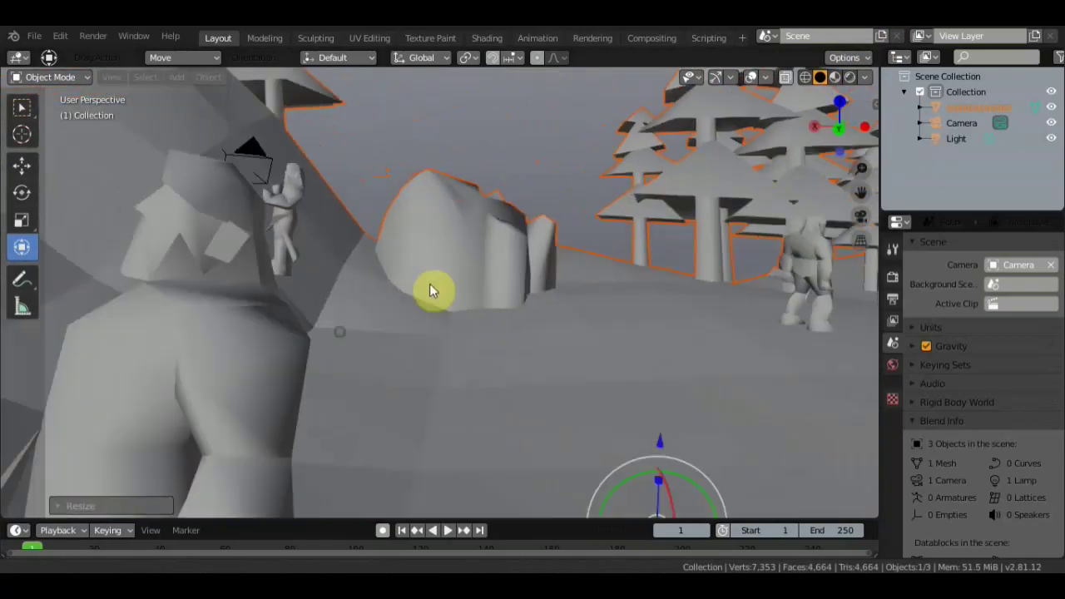
scroll(475, 278, "up", 2)
scroll(476, 277, "down", 2)
mouse_move(476, 278)
middle_mouse_down()
mouse_move(577, 338)
mouse_move(604, 338)
mouse_move(557, 328)
middle_mouse_up()
scroll(567, 330, "up", 2)
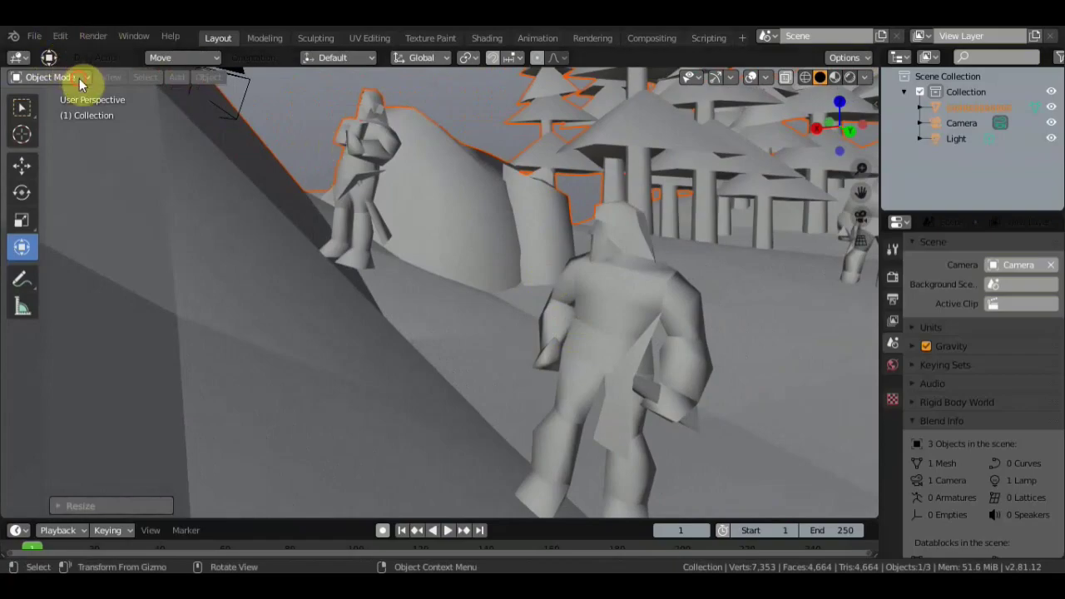
left_click(642, 348)
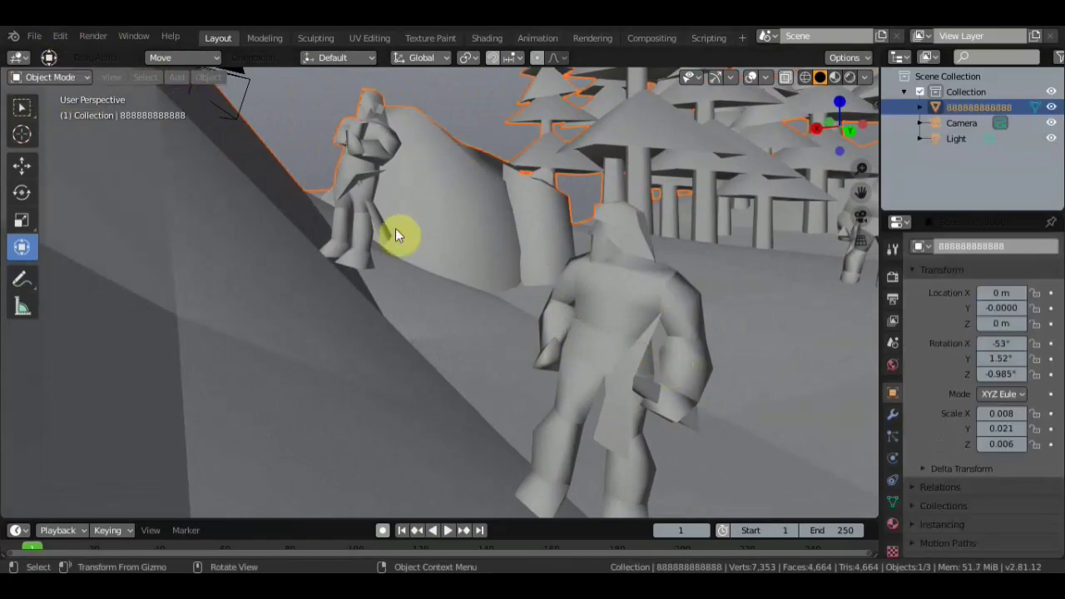
left_click(50, 76)
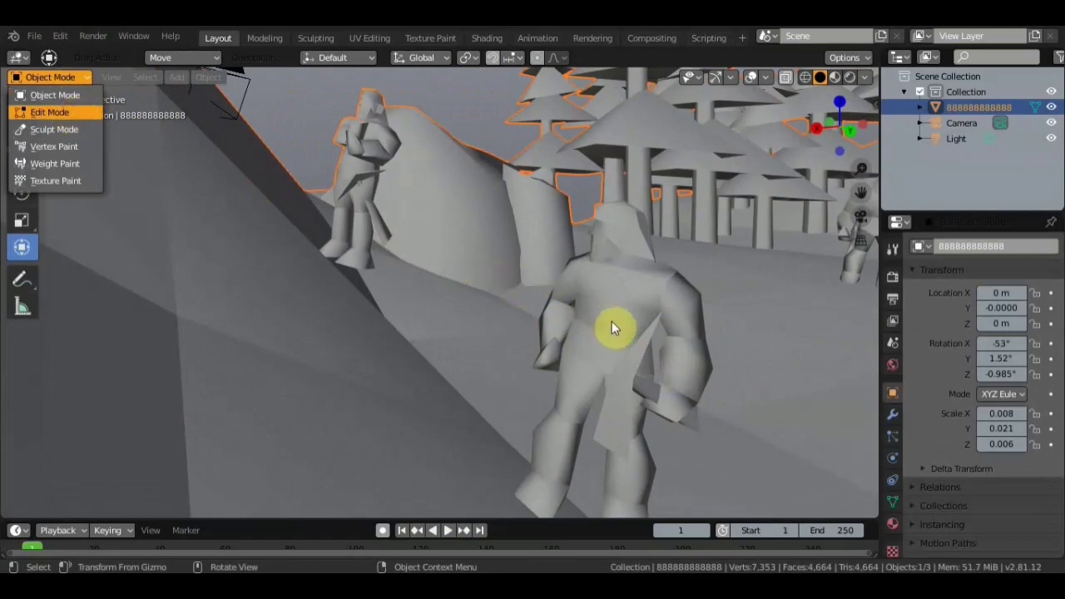
Enter Edit Mode, deselect all, and paint-select the soldier's upper body and leg vertices.
key("Return")
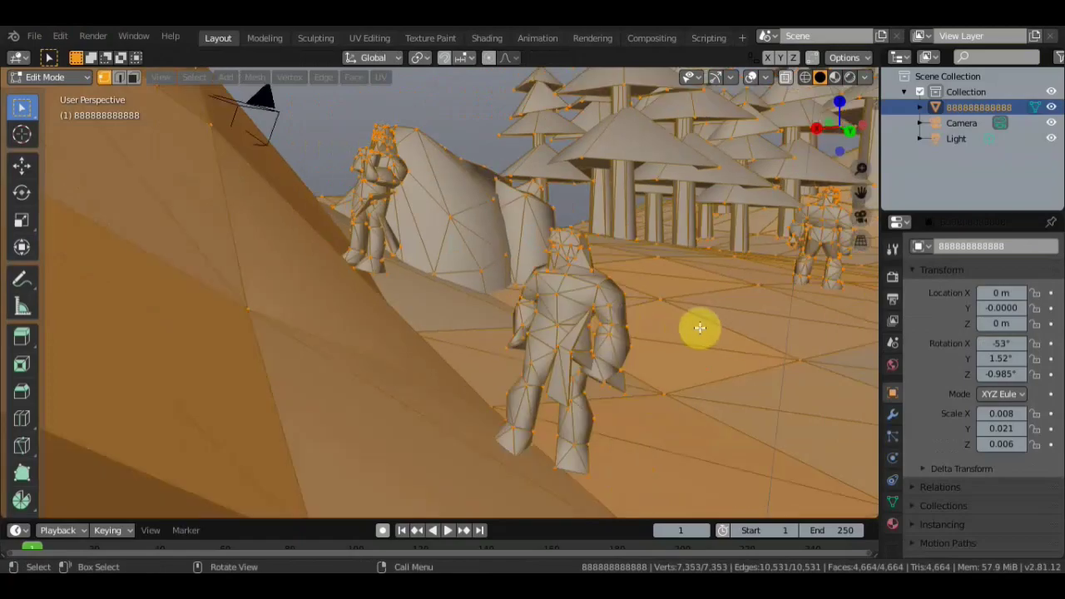
key("alt+a")
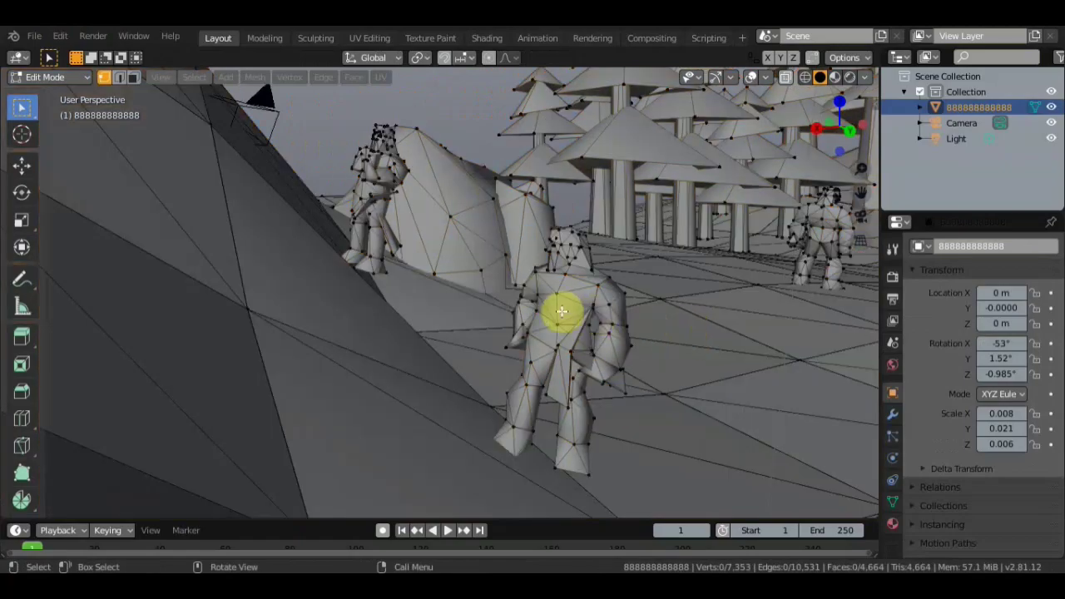
middle_click_drag(562, 311, 595, 316)
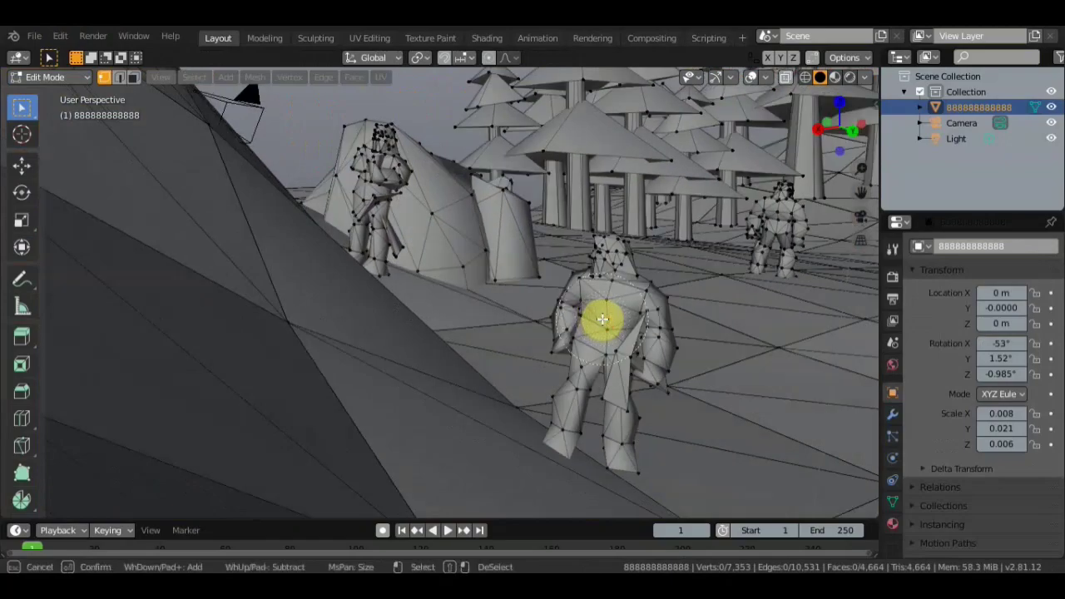
mouse_move(608, 316)
left_mouse_down()
mouse_move(606, 261)
mouse_move(573, 334)
left_mouse_up()
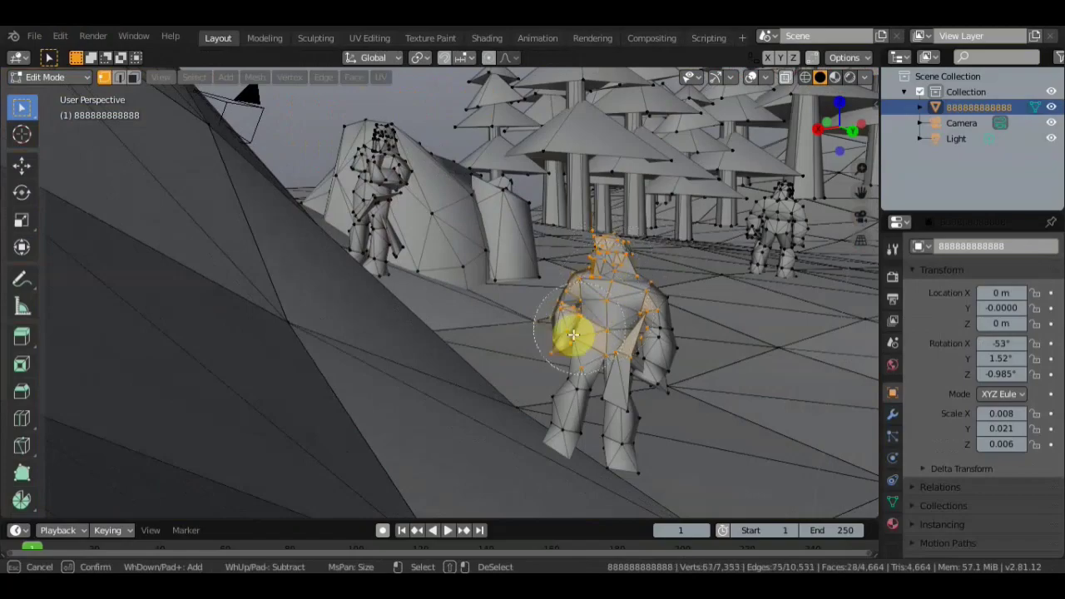
left_click_drag(610, 439, 612, 403)
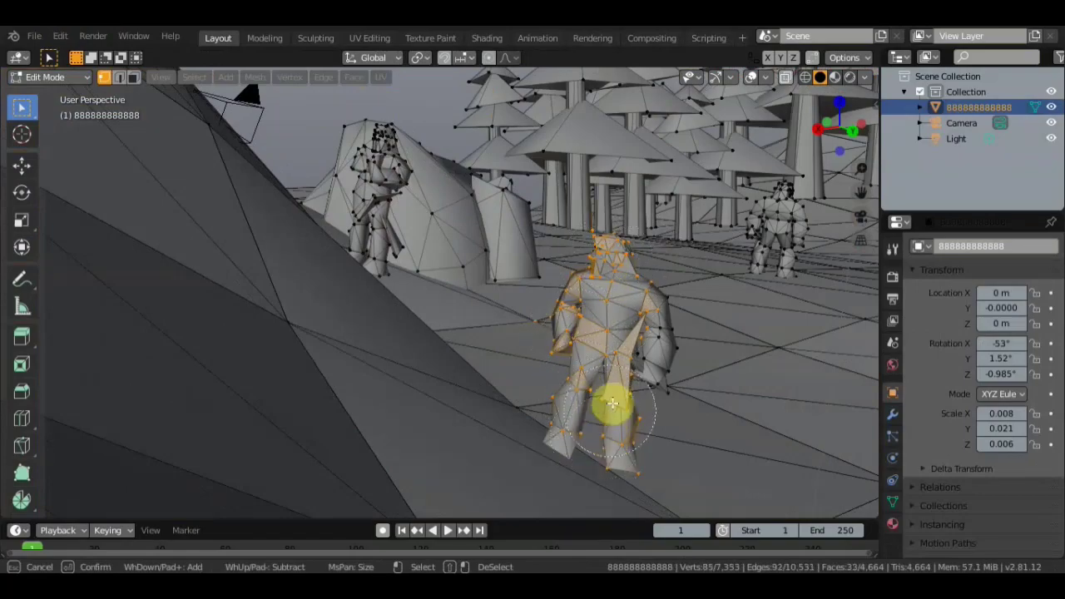
key("Escape")
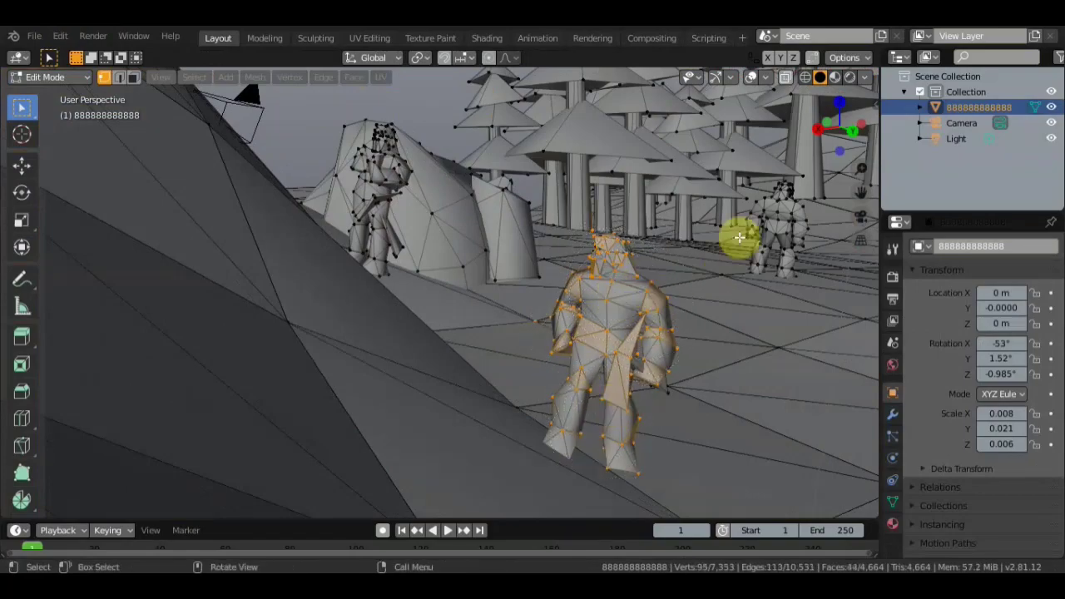
In wireframe, circle-select the soldier's hidden torso and leg vertices, removing stray pillar vertices.
left_click(805, 78)
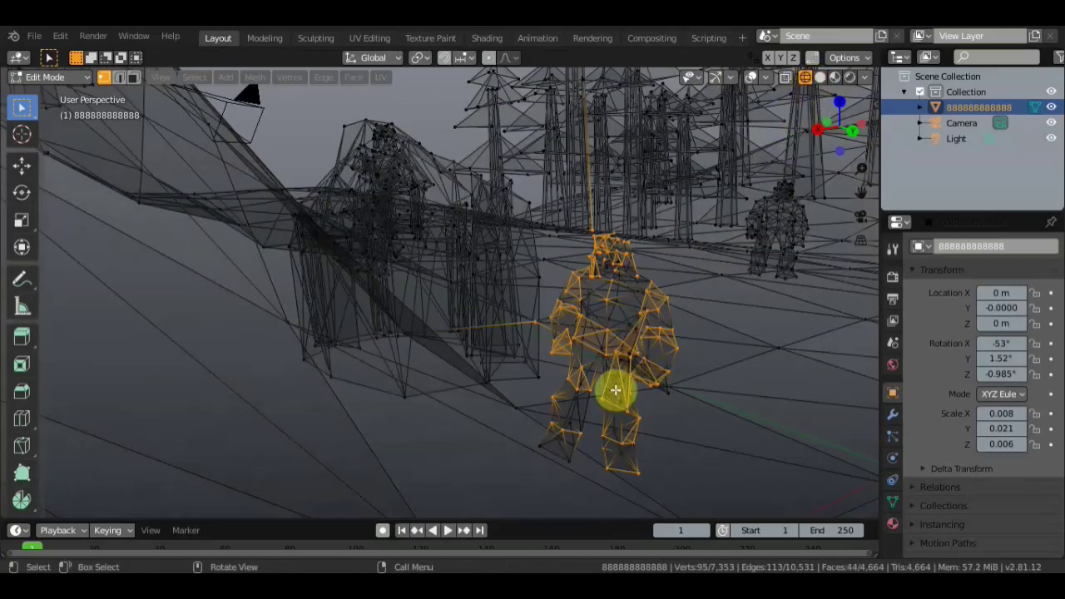
key("c")
mouse_move(616, 391)
left_mouse_down()
mouse_move(609, 278)
mouse_move(585, 305)
left_mouse_up()
mouse_move(633, 333)
left_mouse_down()
mouse_move(602, 373)
mouse_move(610, 435)
mouse_move(570, 436)
mouse_move(594, 385)
left_mouse_up()
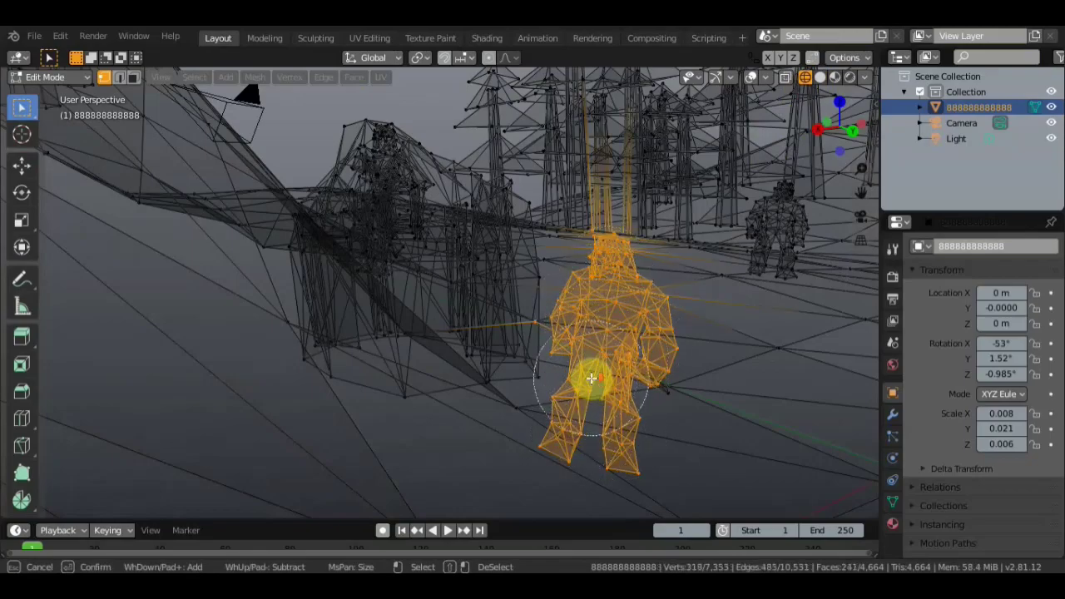
mouse_move(591, 378)
middle_mouse_down()
mouse_move(582, 408)
mouse_move(563, 405)
mouse_move(631, 359)
mouse_move(627, 369)
mouse_move(573, 345)
middle_mouse_up()
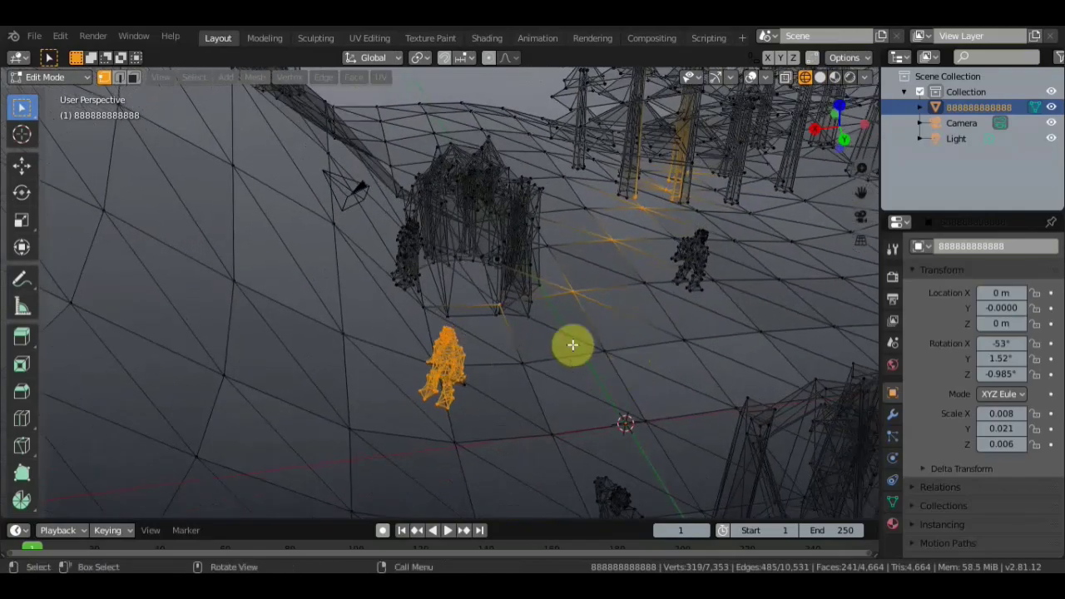
key("c")
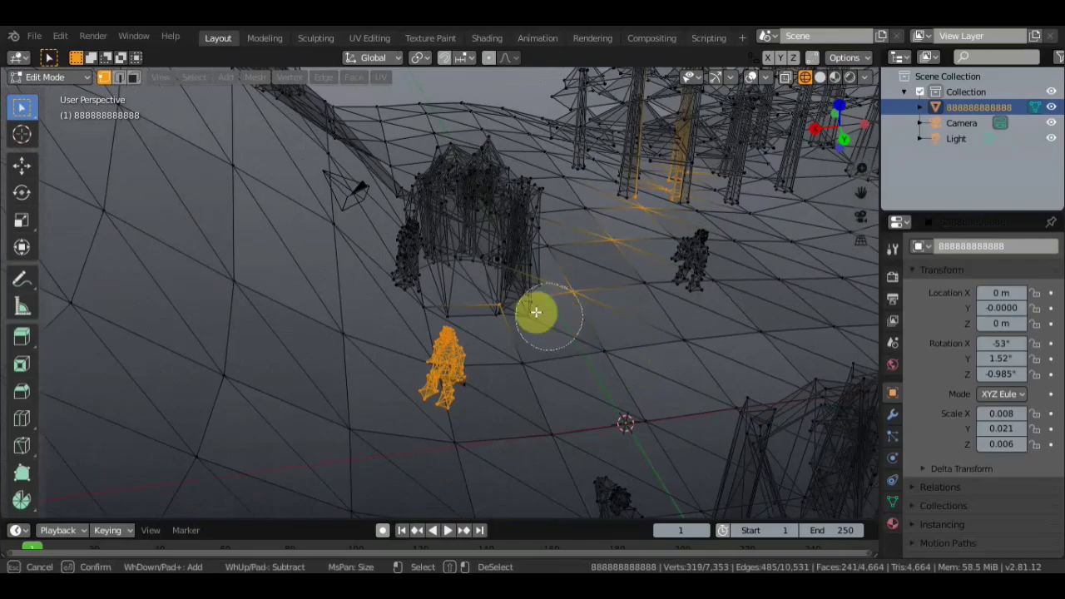
mouse_move(581, 295)
middle_mouse_down()
mouse_move(673, 159)
mouse_move(692, 107)
mouse_move(645, 241)
middle_mouse_up()
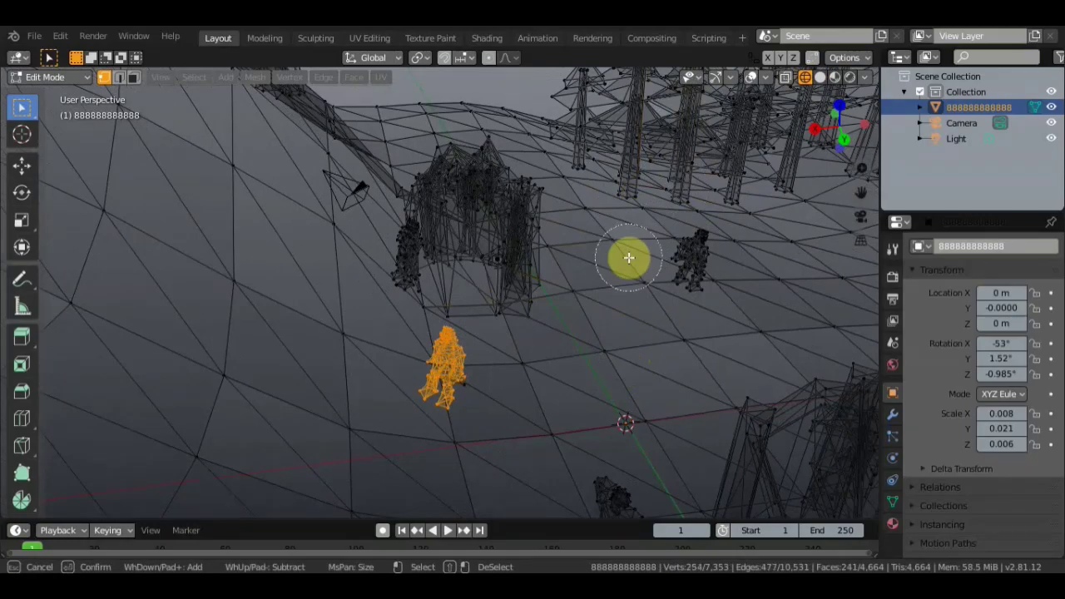
Separate the selected soldier into its own object and return to Object Mode.
key("p")
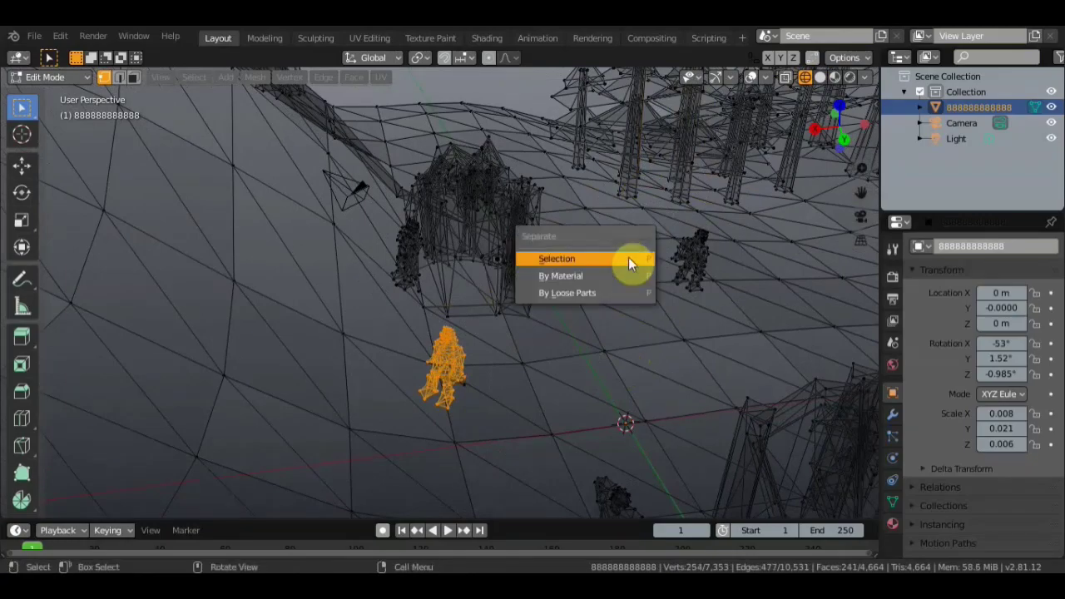
left_click(628, 259)
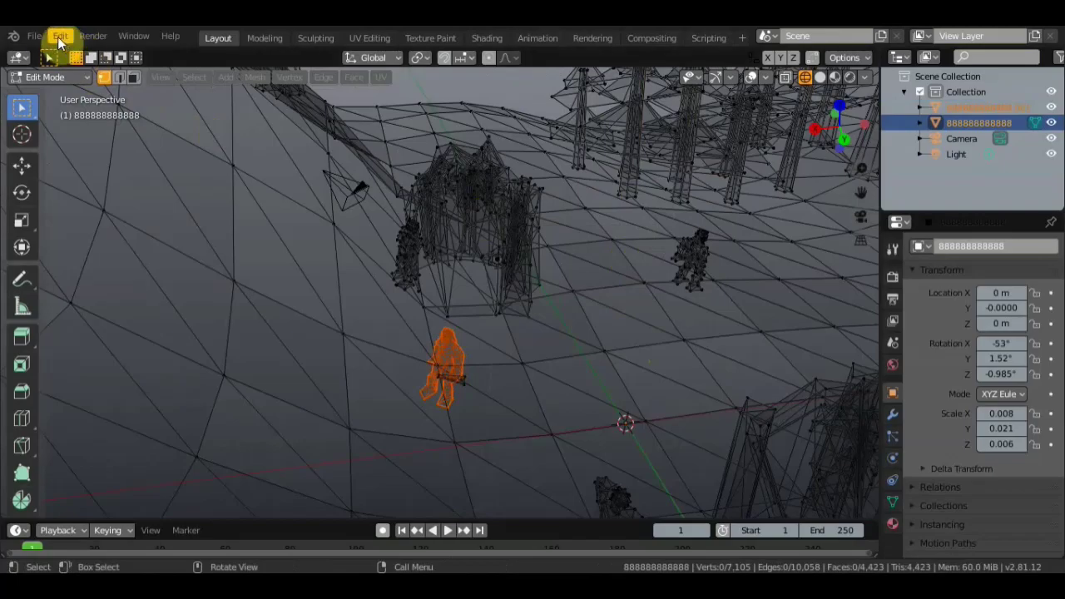
left_click(34, 39)
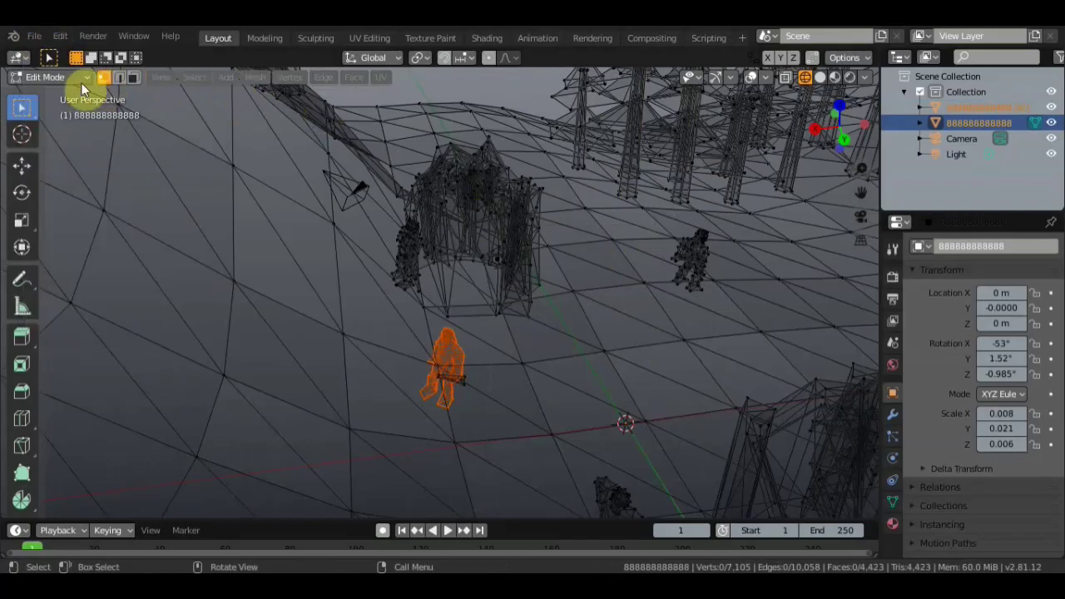
left_click(64, 78)
left_click(60, 92)
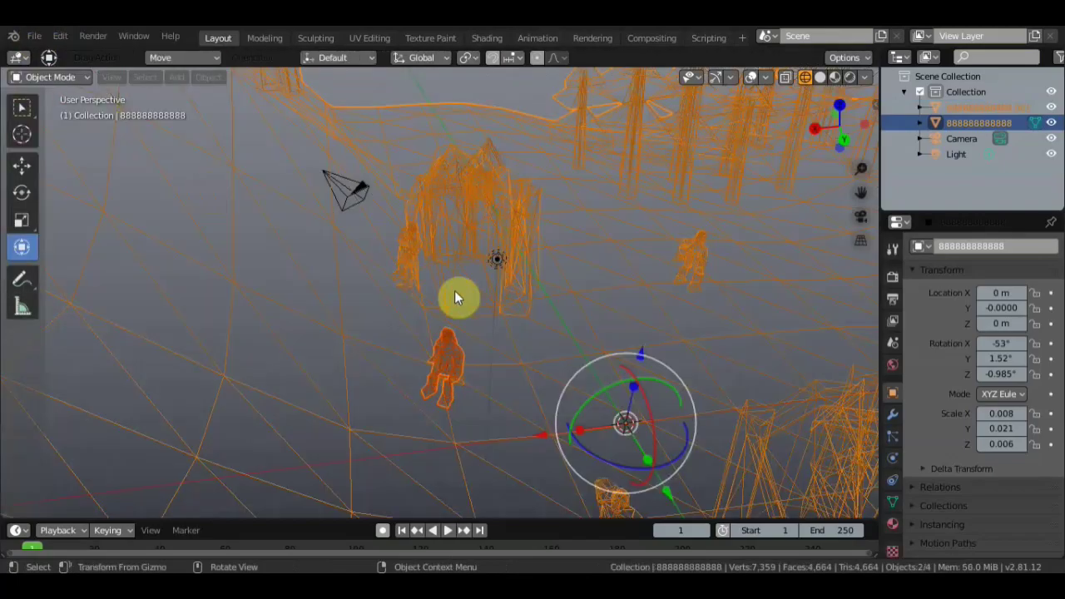
Hide the remaining landscape and view the soldier alone in Material Preview shading.
middle_click_drag(455, 297, 508, 308)
left_click(1051, 122)
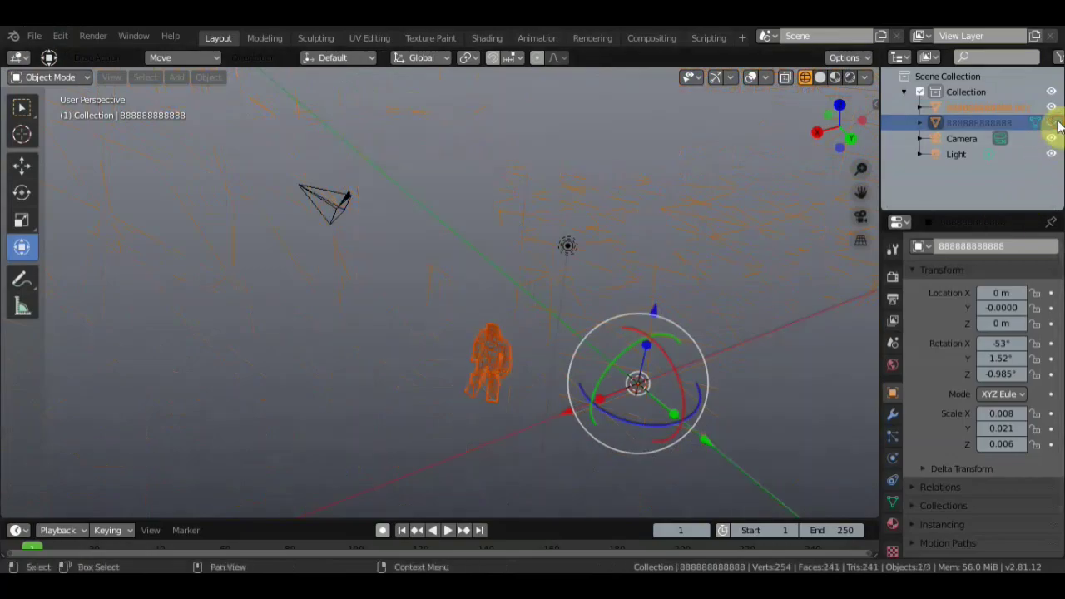
middle_click_drag(677, 280, 697, 252, "ctrl")
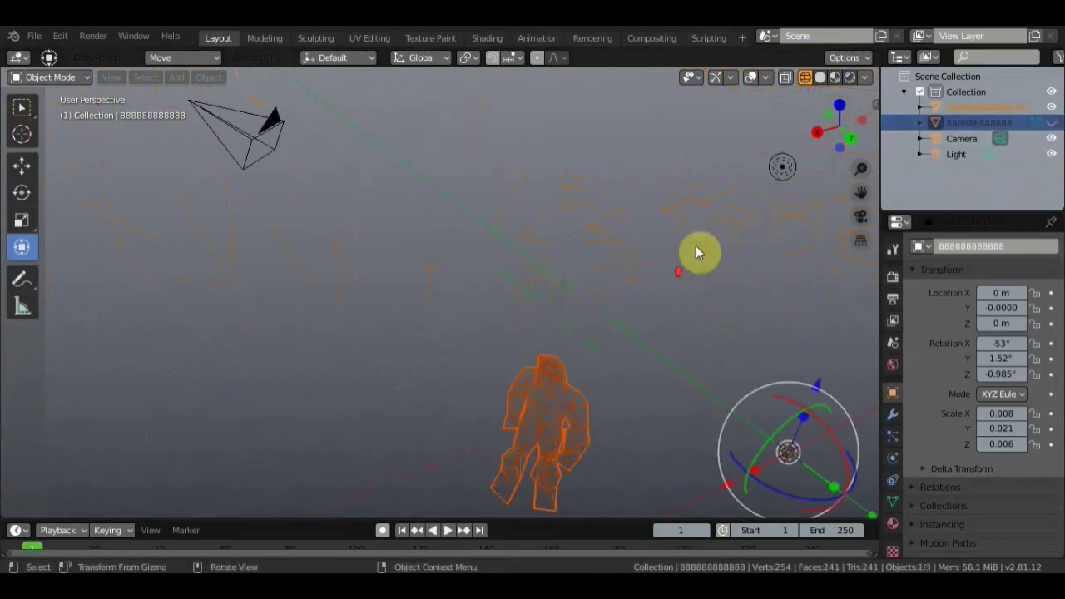
left_click(835, 77)
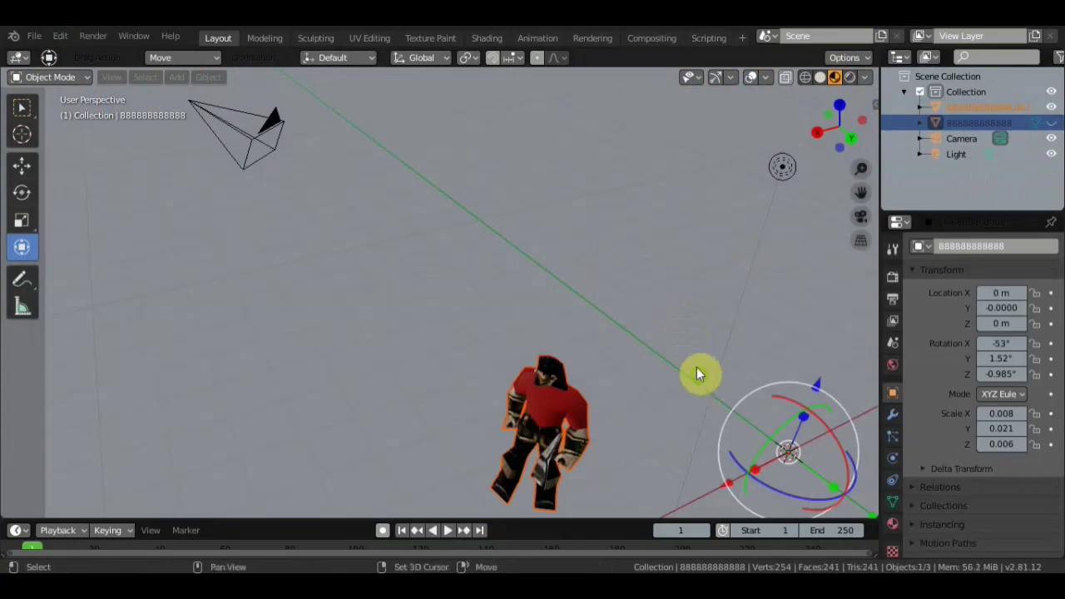
middle_click_drag(696, 373, 685, 217)
scroll(699, 243, "up", 6)
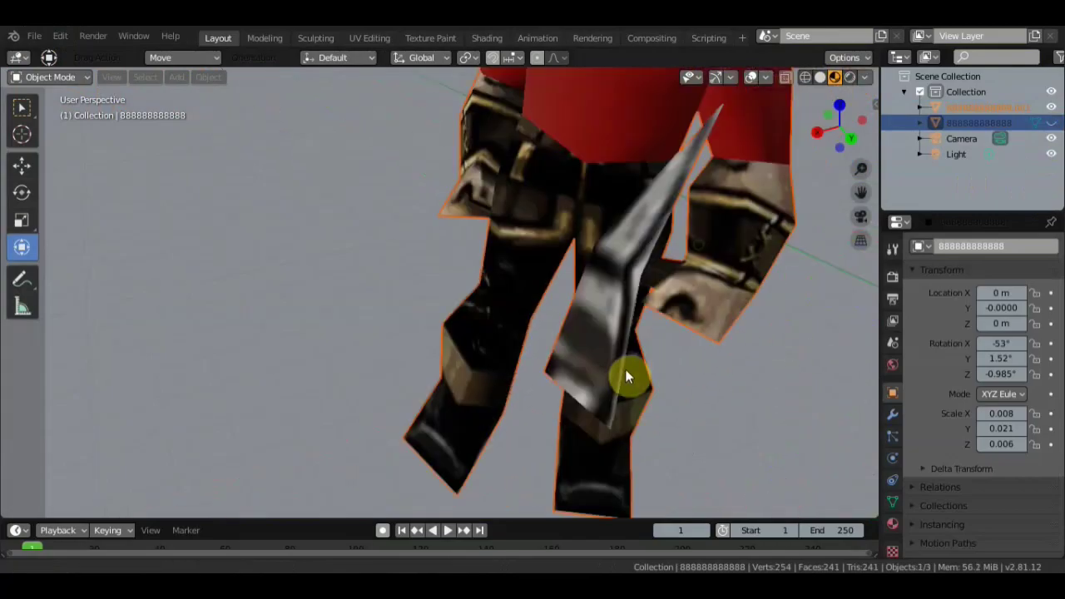
middle_click_drag(750, 335, 800, 340, "shift")
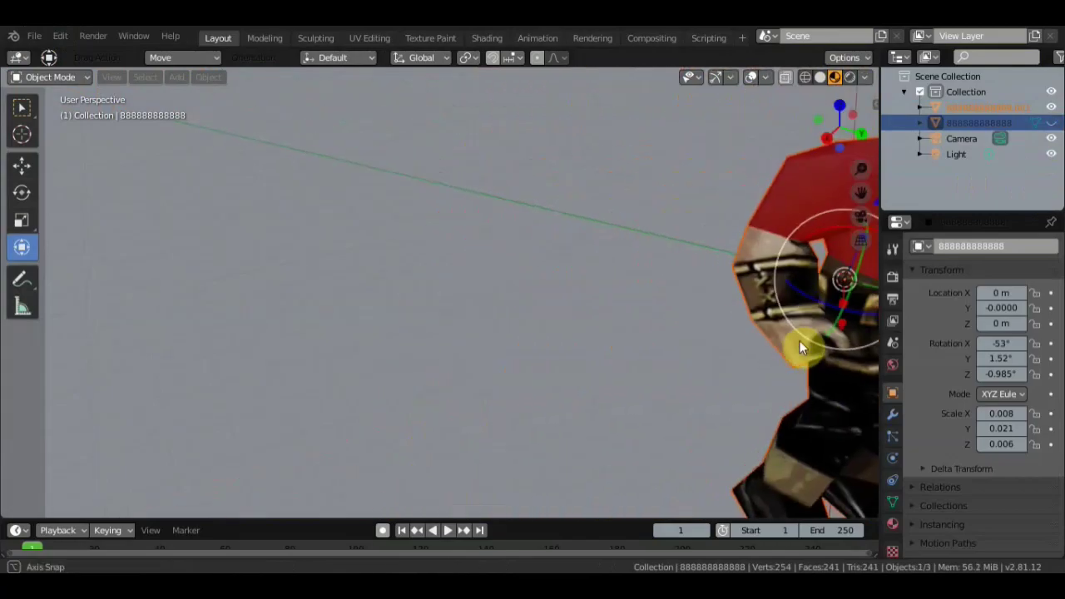
mouse_move(629, 339)
middle_mouse_down("shift")
mouse_move(465, 338)
mouse_move(430, 351)
mouse_move(537, 332)
mouse_move(375, 330)
mouse_move(510, 327)
middle_mouse_up("shift")
scroll(431, 347, "down", 2)
Activate the Select Box tool and reframe the character larger in the view.
left_click(30, 105)
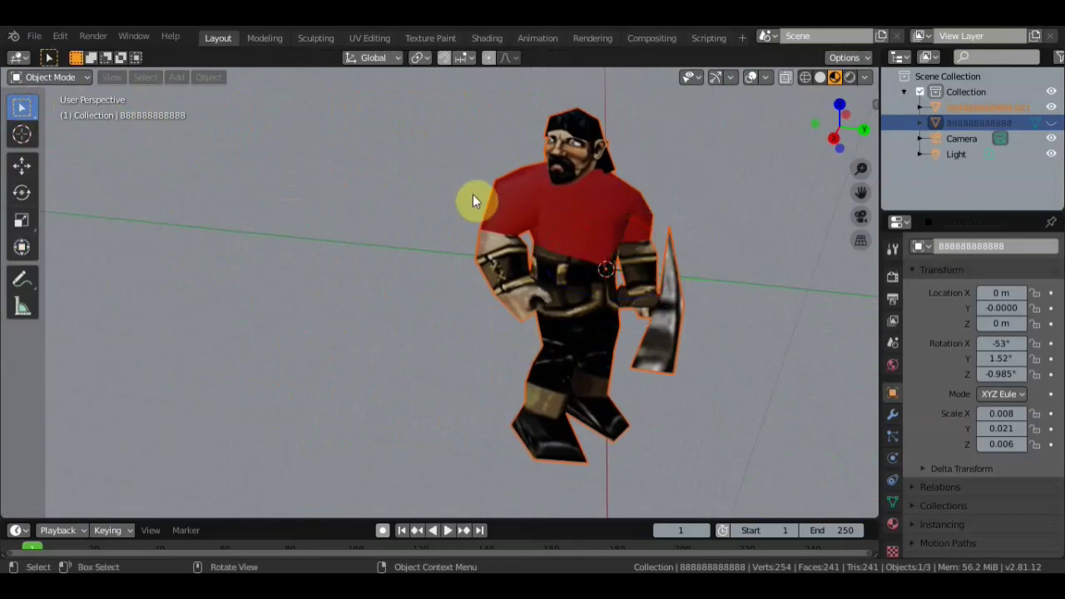
scroll(481, 202, "up", 5)
scroll(499, 208, "down", 4)
mouse_move(527, 214)
middle_mouse_down()
mouse_move(449, 218)
mouse_move(561, 213)
middle_mouse_up()
scroll(565, 206, "down", 3)
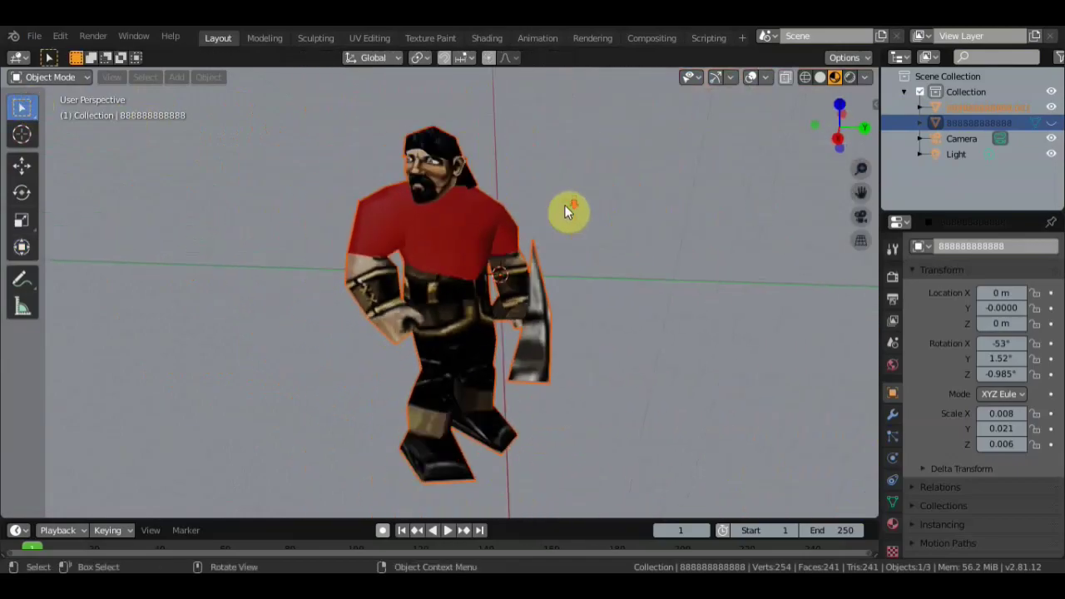
scroll(564, 204, "down", 2)
mouse_move(564, 205)
middle_mouse_down()
mouse_move(751, 192)
mouse_move(563, 216)
mouse_move(837, 147)
middle_mouse_up()
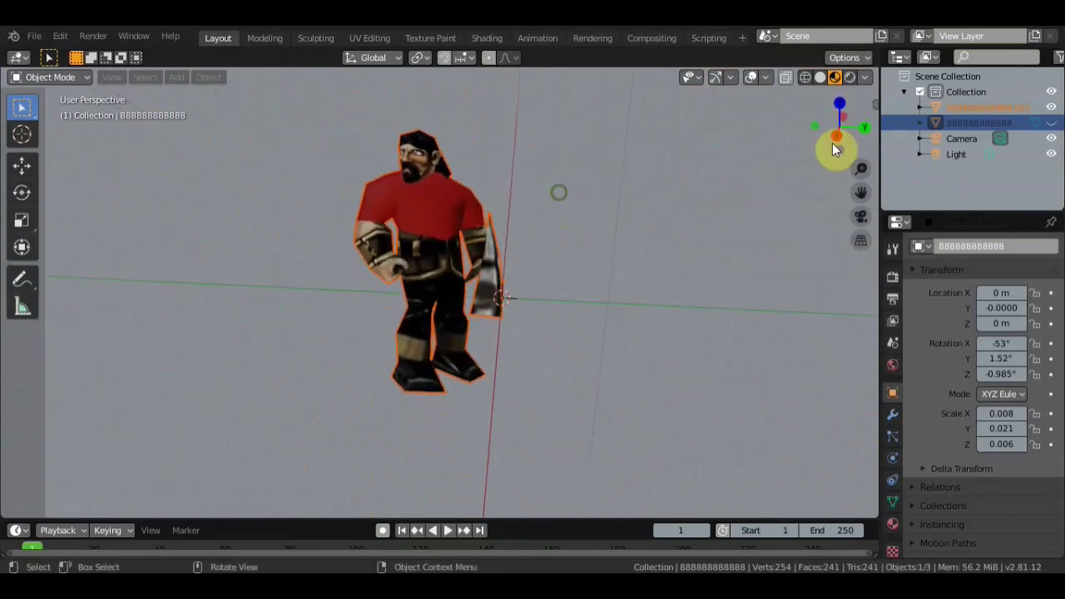
In the Outliner, hide the separated character and show the village terrain.
left_click(1051, 122)
left_click(1051, 107)
scroll(763, 189, "down", 3)
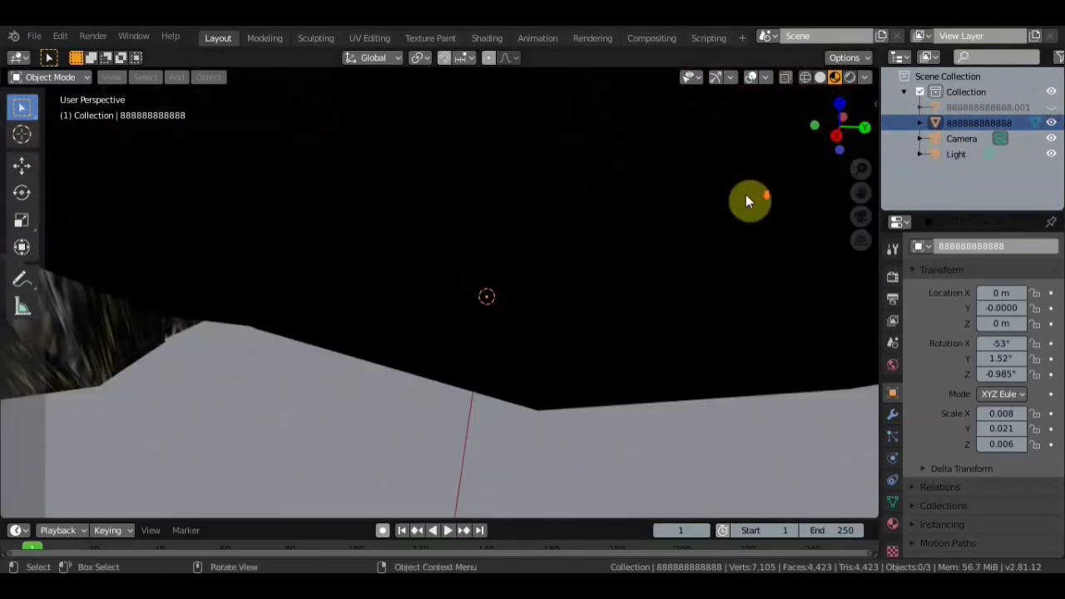
scroll(715, 204, "down", 2)
scroll(685, 216, "down", 3)
scroll(678, 251, "down", 3)
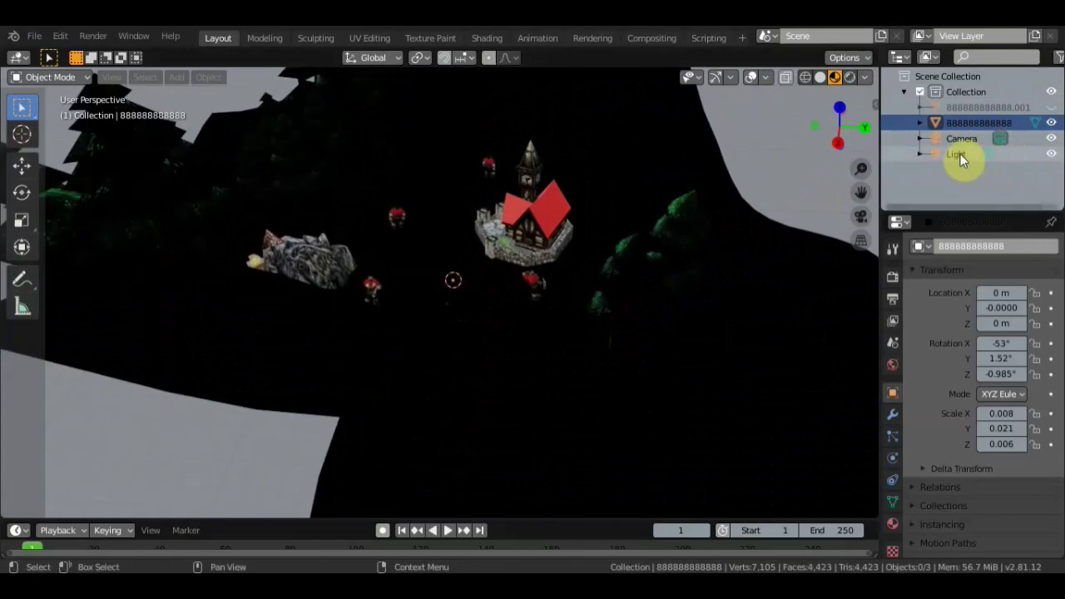
Switch the viewport to Rendered shading and select the scene light.
left_click(851, 78)
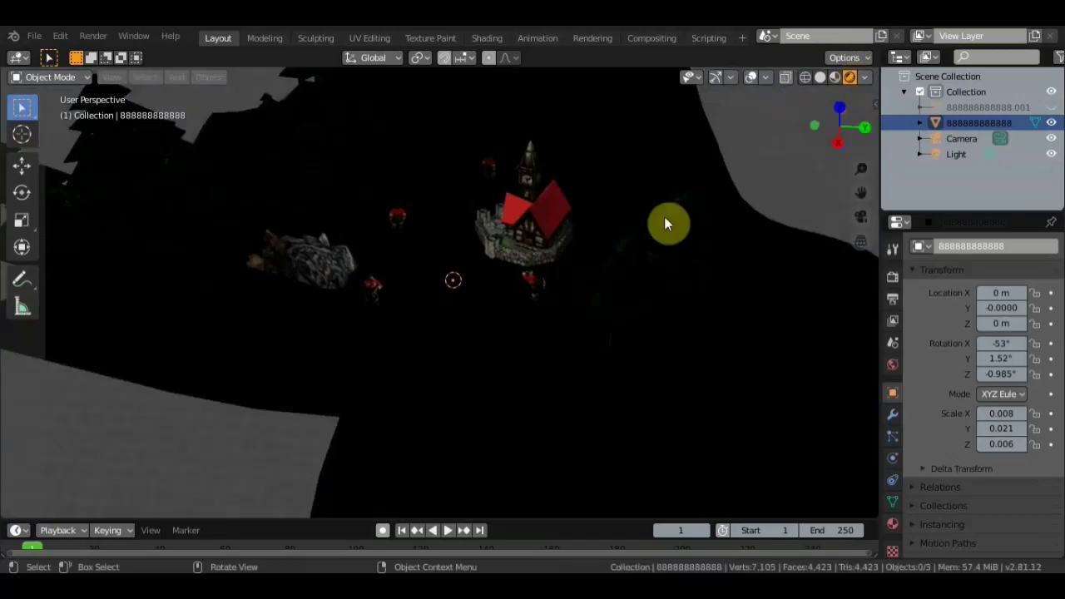
scroll(641, 275, "down", 3)
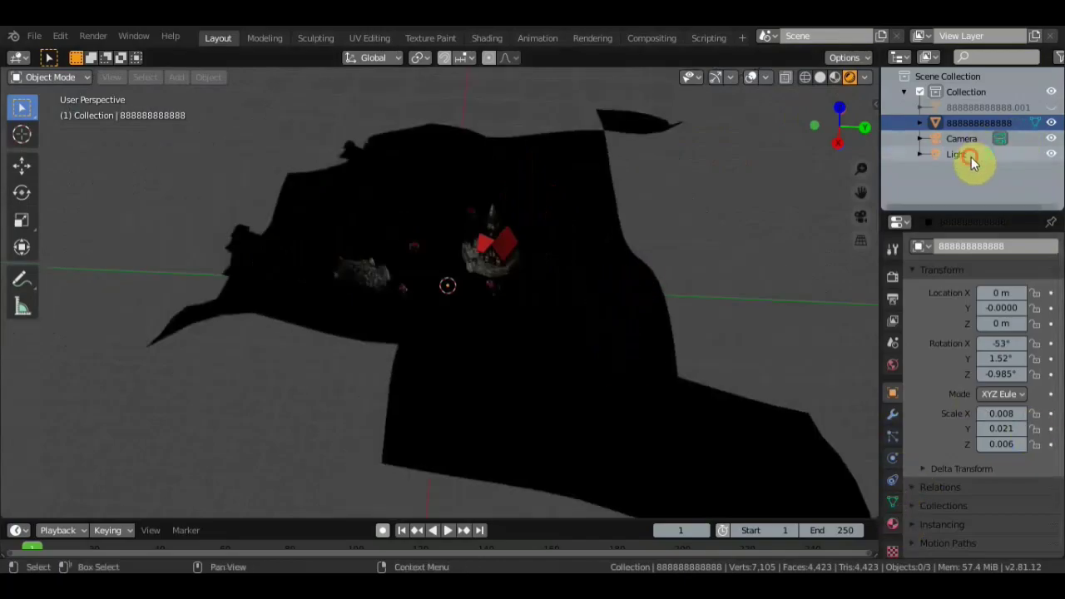
left_click(965, 155)
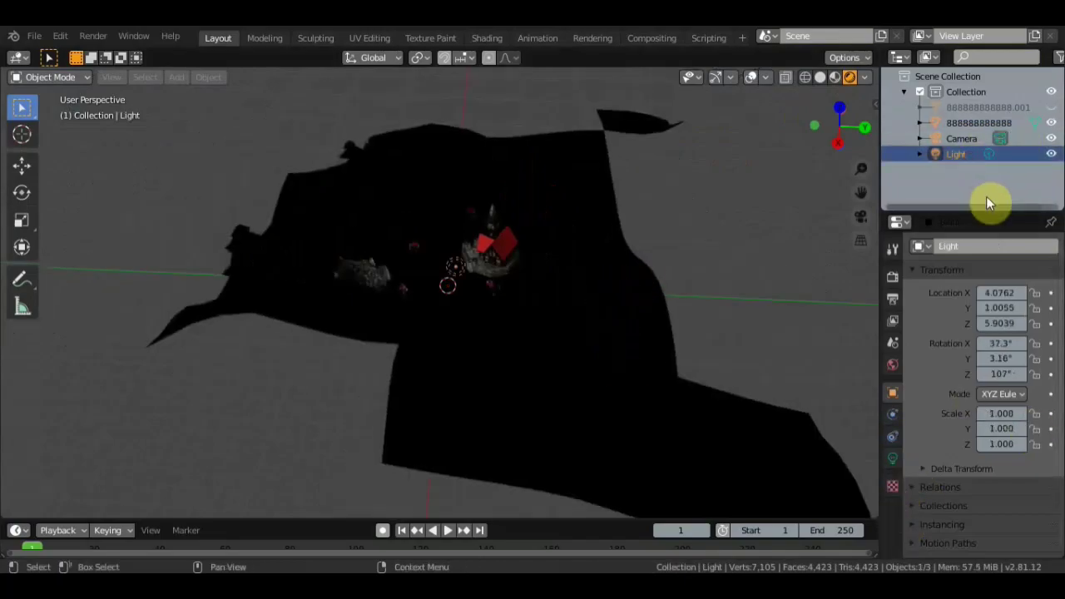
Make the scene light a Sun with strength 7.
left_click(893, 456)
left_click(968, 312)
double_click(1009, 348)
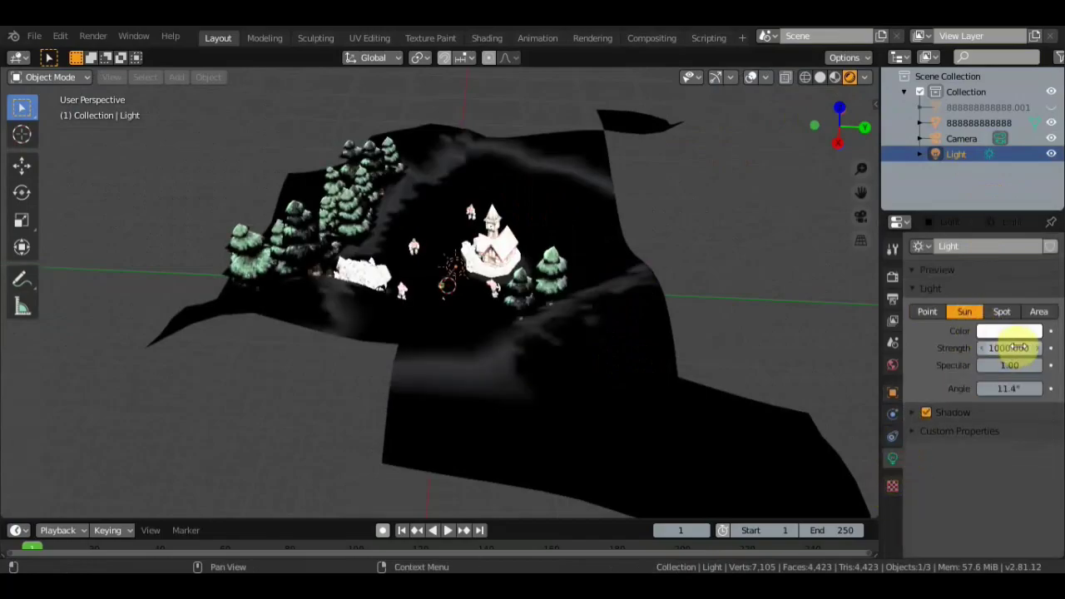
type("1000")
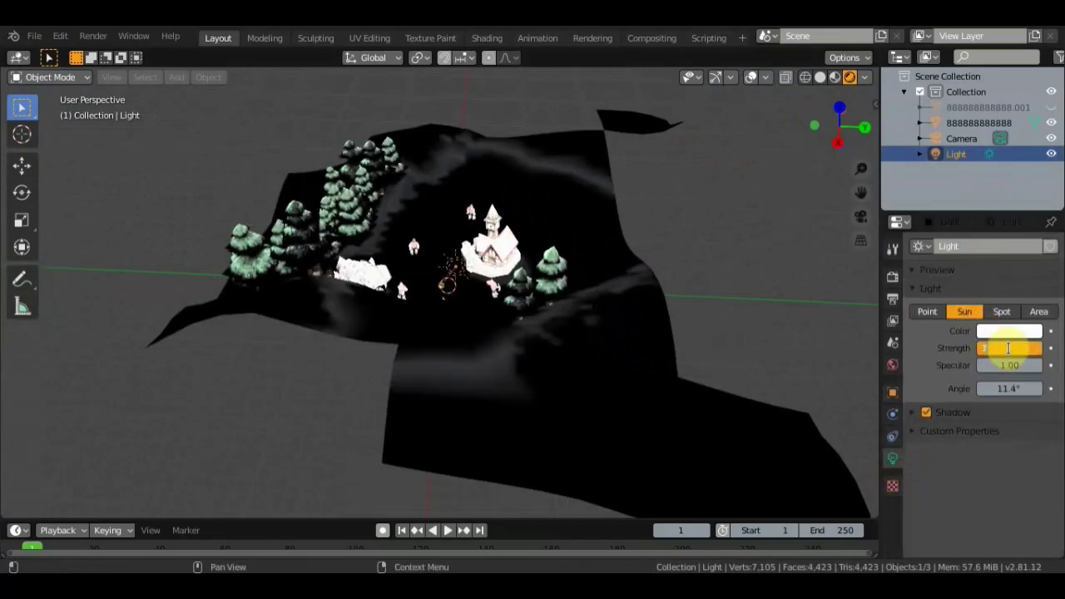
key("Return")
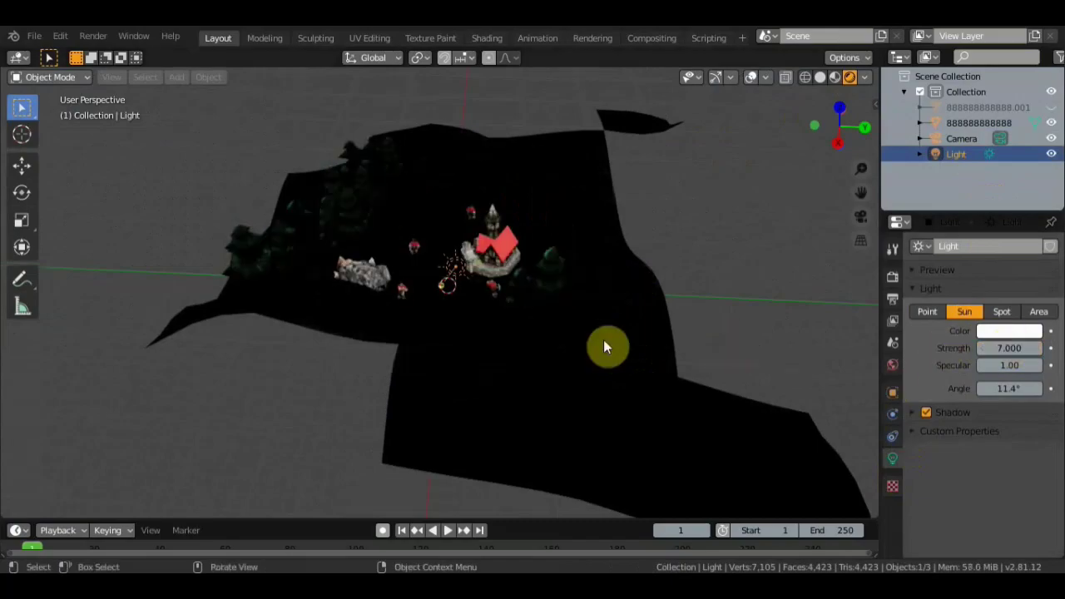
Move the sun light to a new position over the village terrain.
middle_click_drag(601, 346, 693, 320)
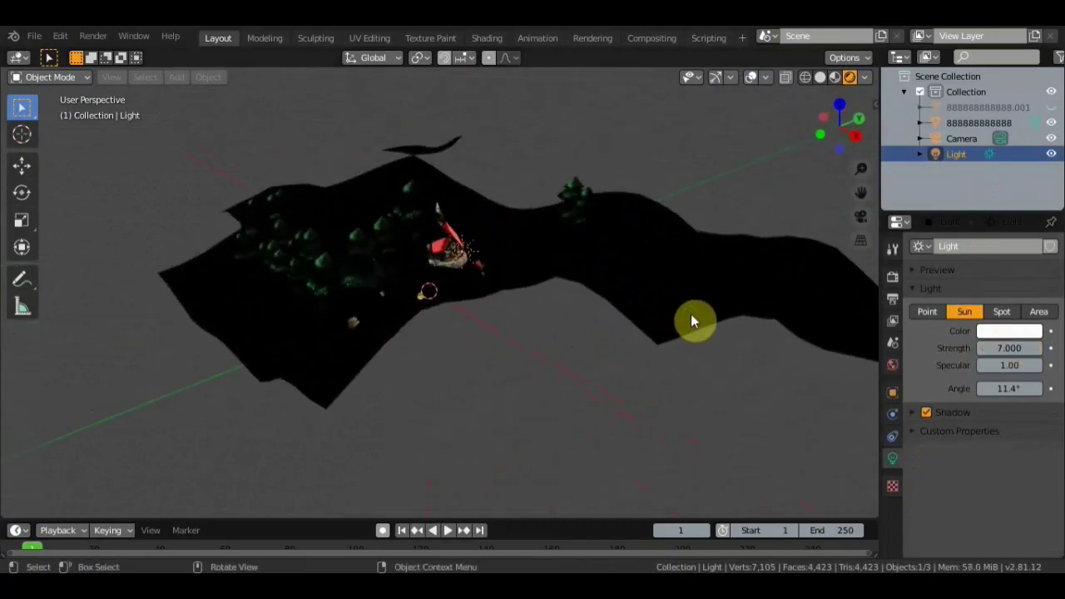
key("g")
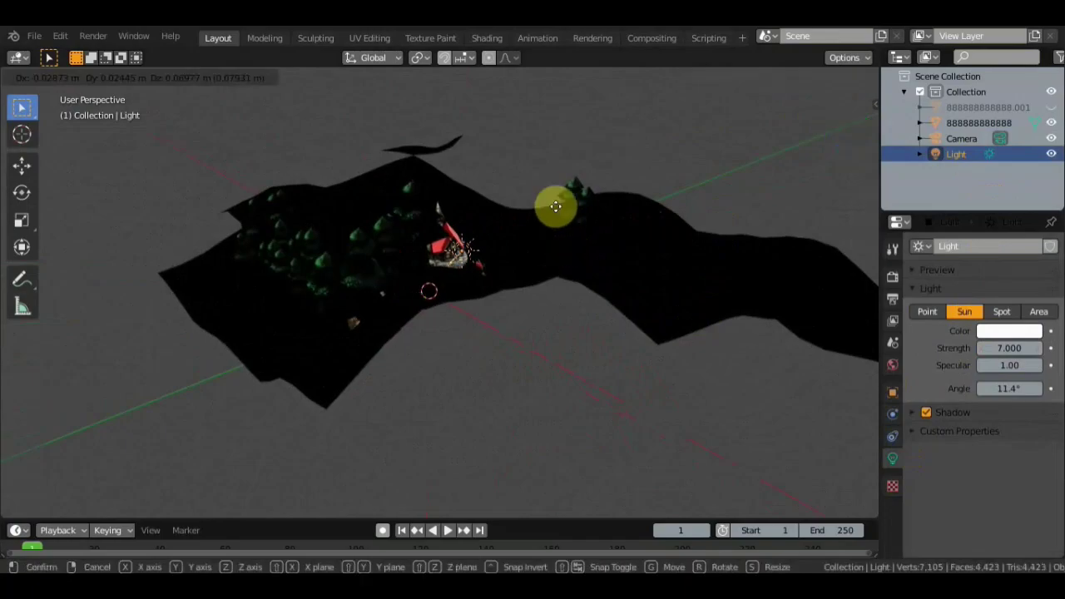
left_click(746, 437)
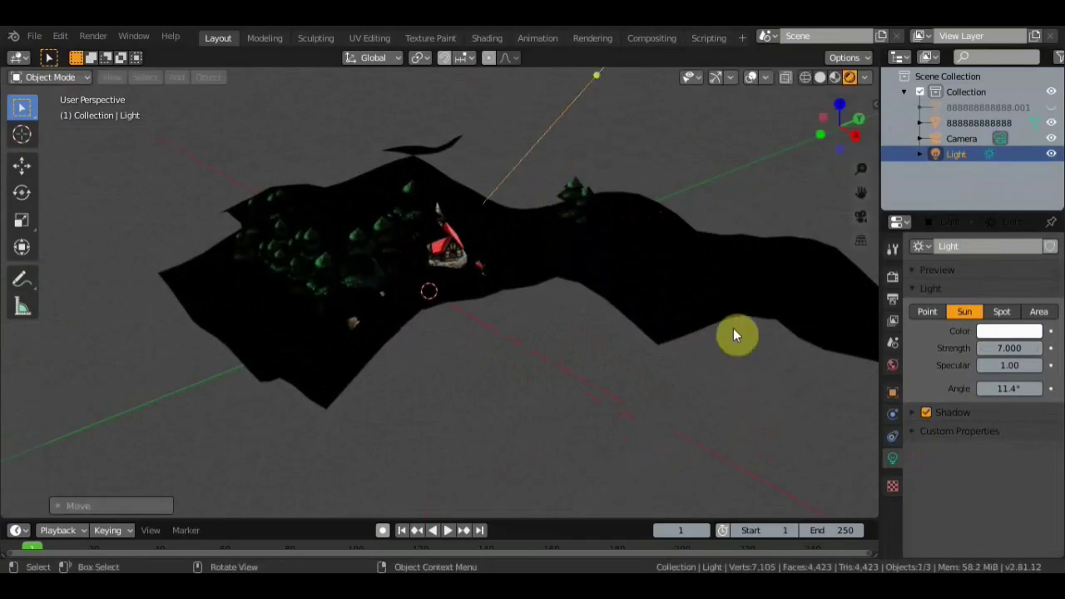
mouse_move(737, 332)
middle_mouse_down()
mouse_move(524, 341)
mouse_move(557, 336)
mouse_move(554, 322)
mouse_move(512, 319)
middle_mouse_up()
key("g")
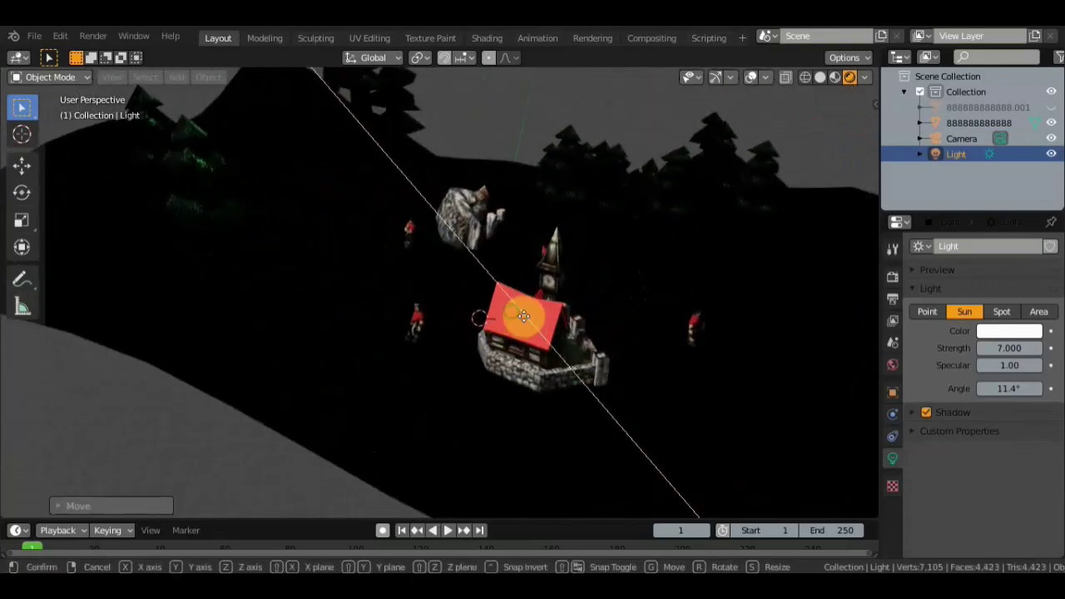
left_click(495, 304)
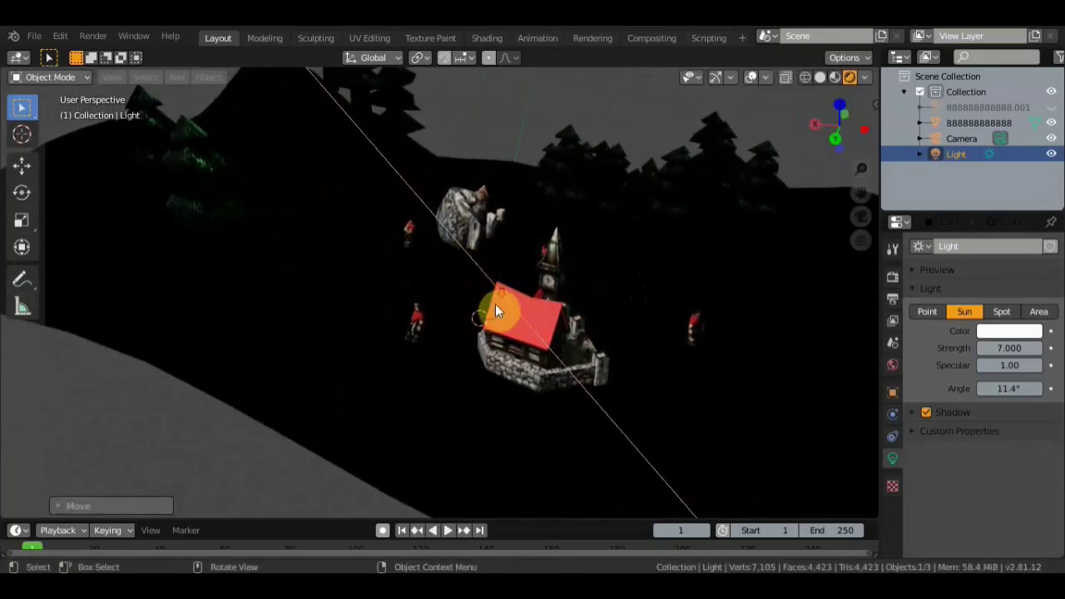
Rotate the sun's direction so the village houses and red roofs are lit.
mouse_move(495, 304)
middle_mouse_down()
mouse_move(533, 377)
mouse_move(558, 364)
middle_mouse_up()
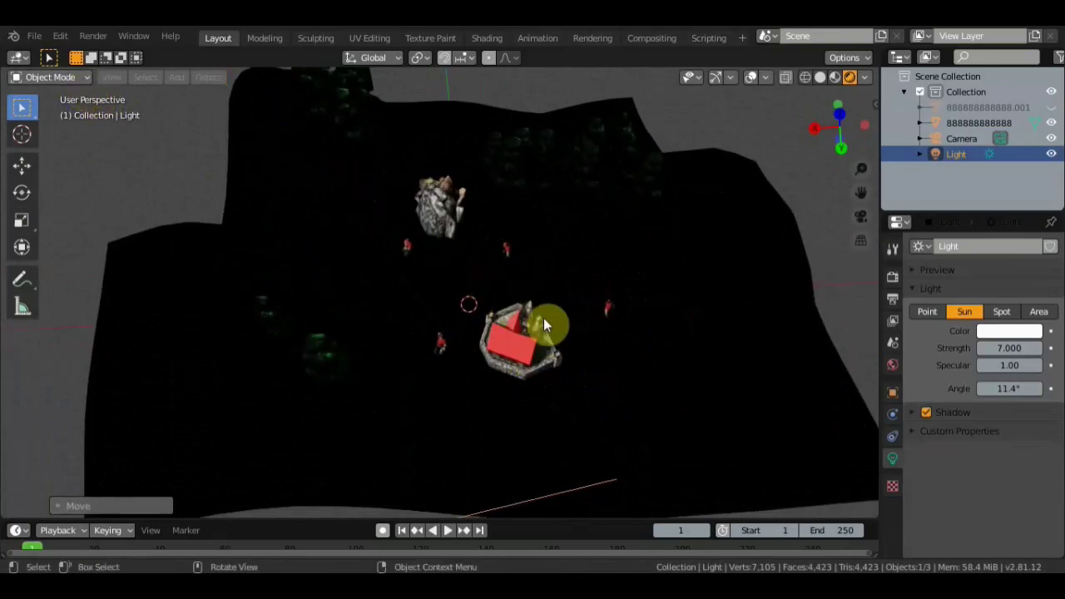
key("r")
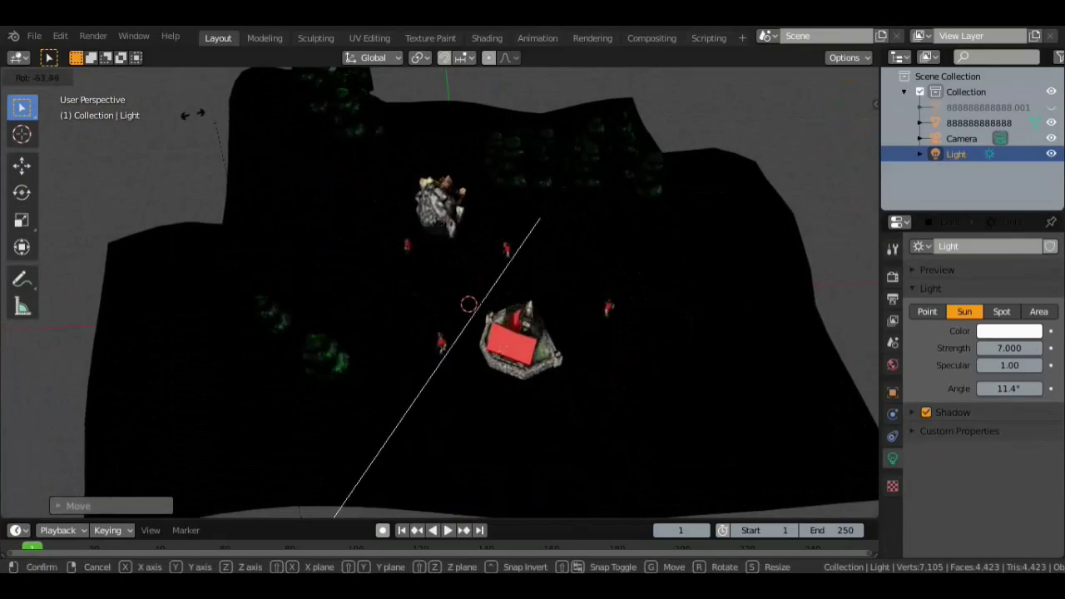
left_click(620, 331)
mouse_move(620, 331)
middle_mouse_down()
mouse_move(527, 259)
mouse_move(499, 275)
middle_mouse_up()
key("r")
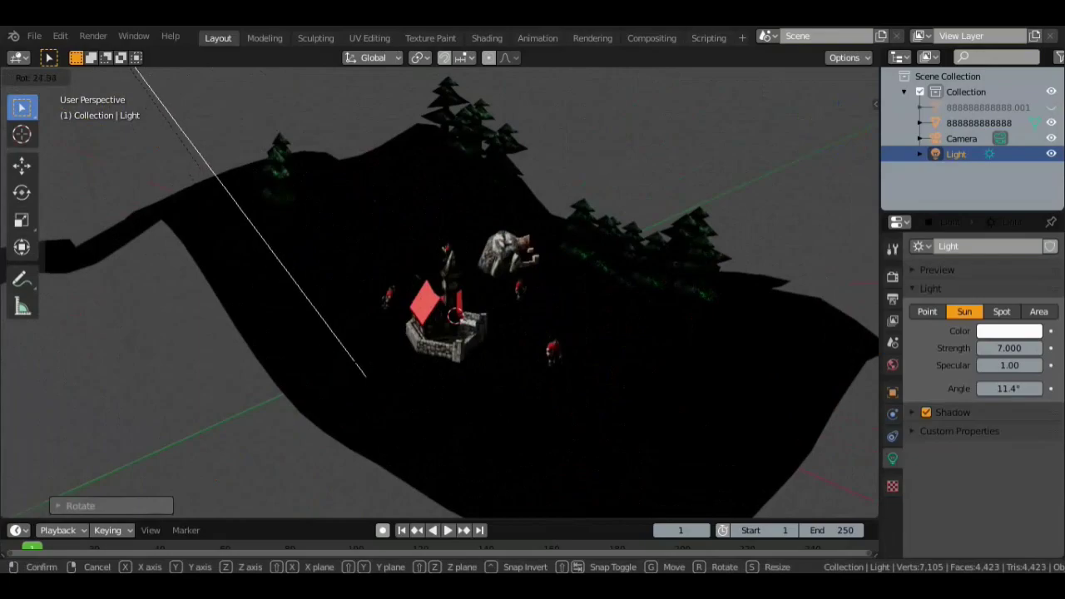
left_click(437, 326)
scroll(438, 324, "up", 2)
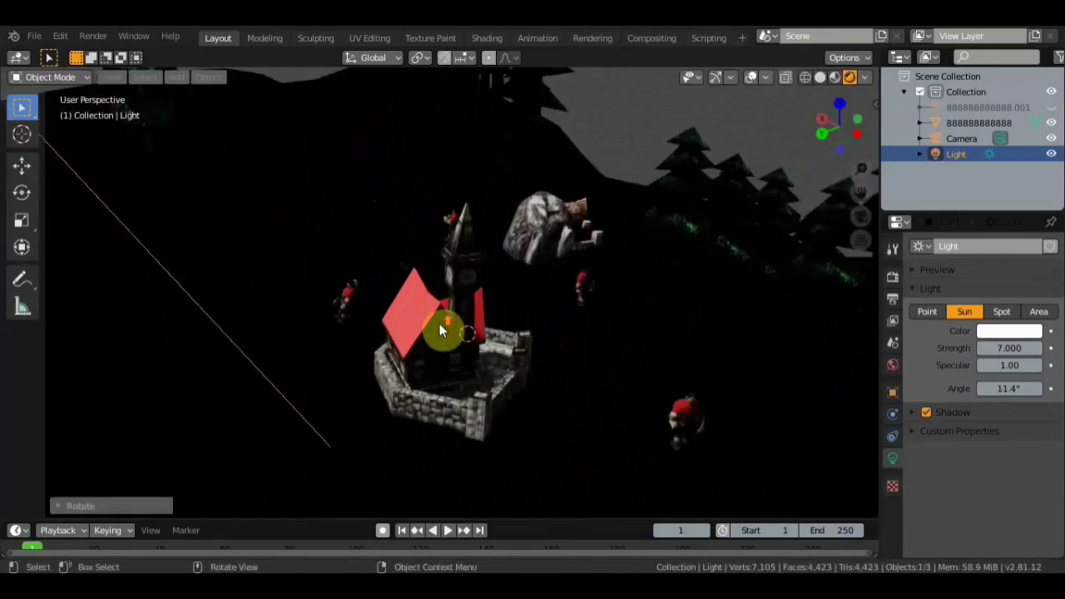
Switch to Solid shading and orbit and zoom around the village terrain and house.
left_click(820, 77)
mouse_move(804, 107)
middle_mouse_down()
mouse_move(577, 200)
mouse_move(646, 181)
mouse_move(652, 250)
mouse_move(672, 245)
mouse_move(560, 240)
mouse_move(231, 278)
mouse_move(367, 246)
middle_mouse_up()
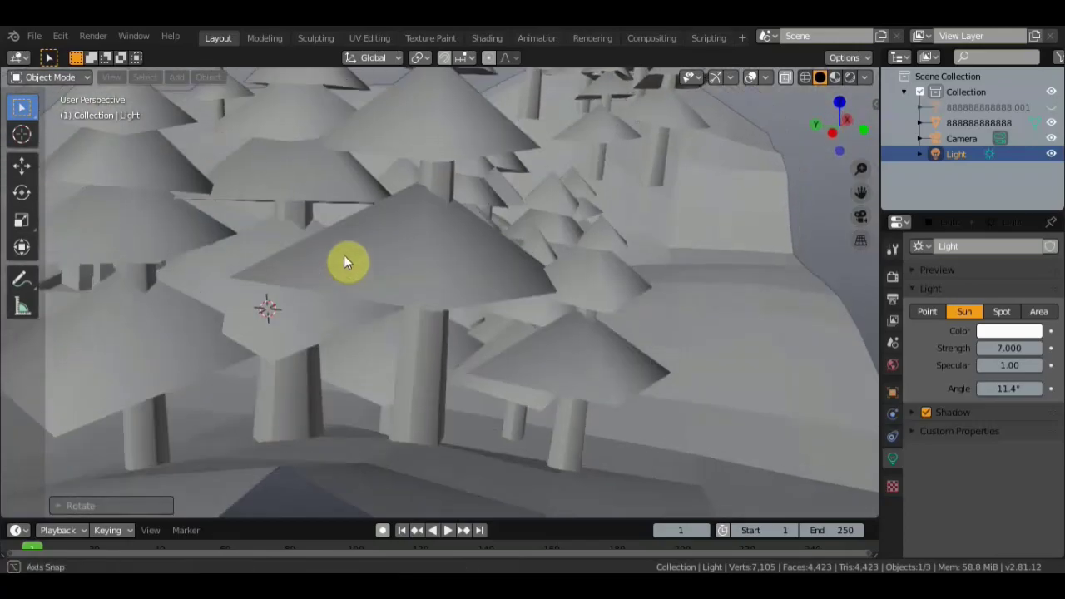
scroll(371, 247, "up", 2)
scroll(373, 246, "up", 2)
scroll(373, 247, "up", 3)
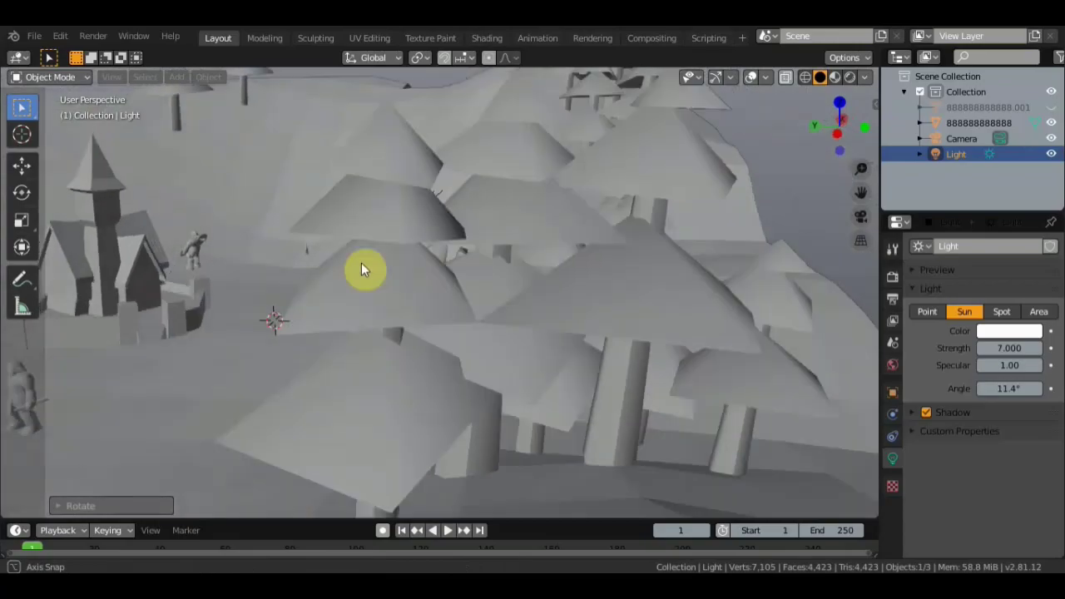
scroll(362, 262, "up", 2)
scroll(350, 265, "down", 1)
scroll(411, 259, "down", 3)
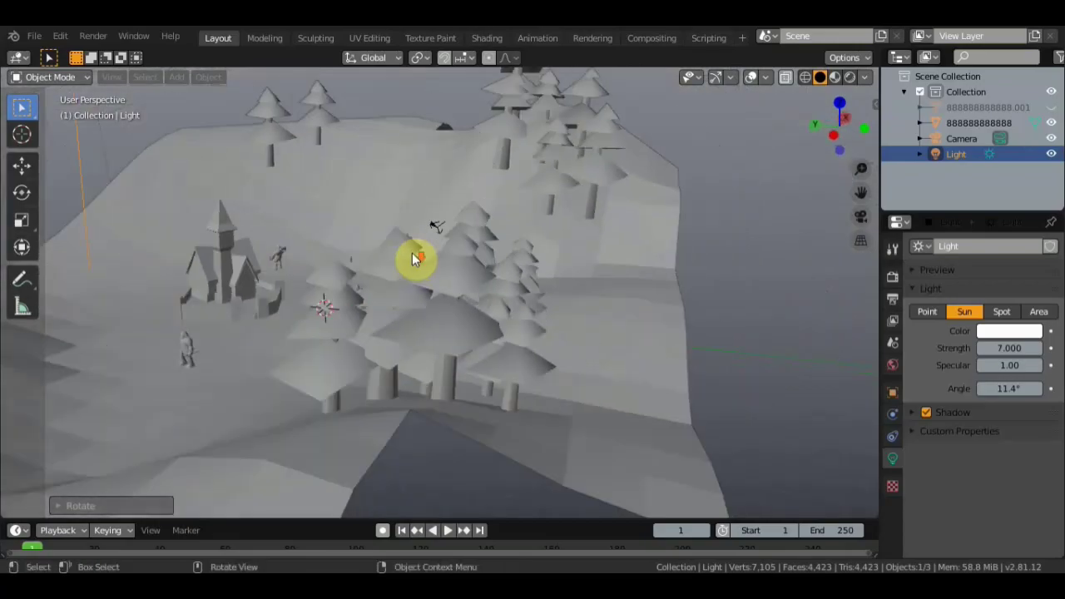
scroll(415, 259, "down", 3)
scroll(413, 256, "down", 2)
mouse_move(412, 255)
middle_mouse_down()
mouse_move(417, 278)
mouse_move(560, 278)
mouse_move(587, 264)
middle_mouse_up()
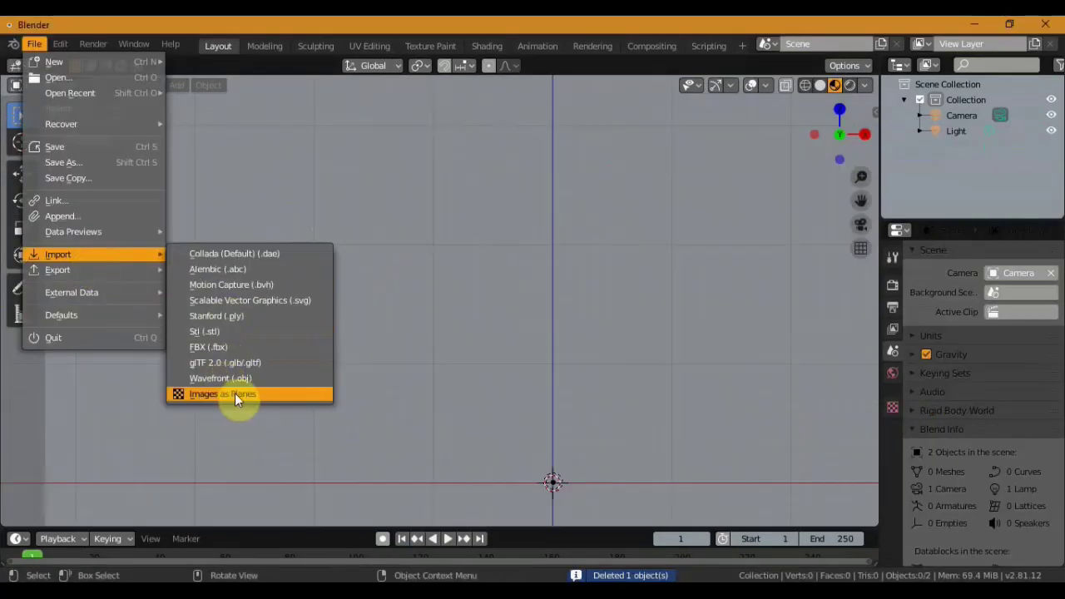
Import 888888888888.obj as a Wavefront OBJ file.
left_click(241, 381)
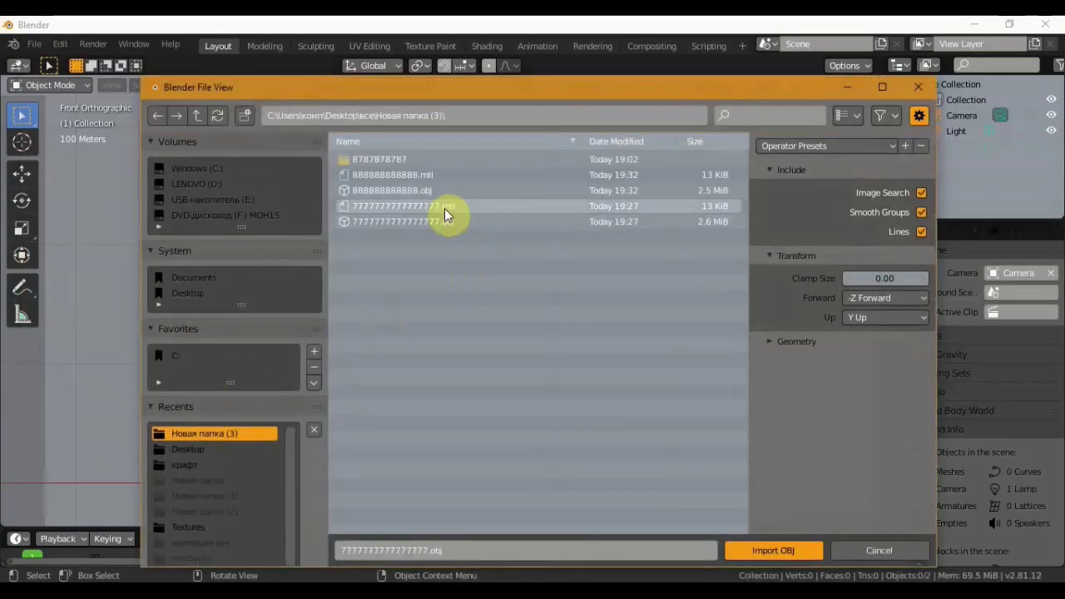
left_click(407, 193)
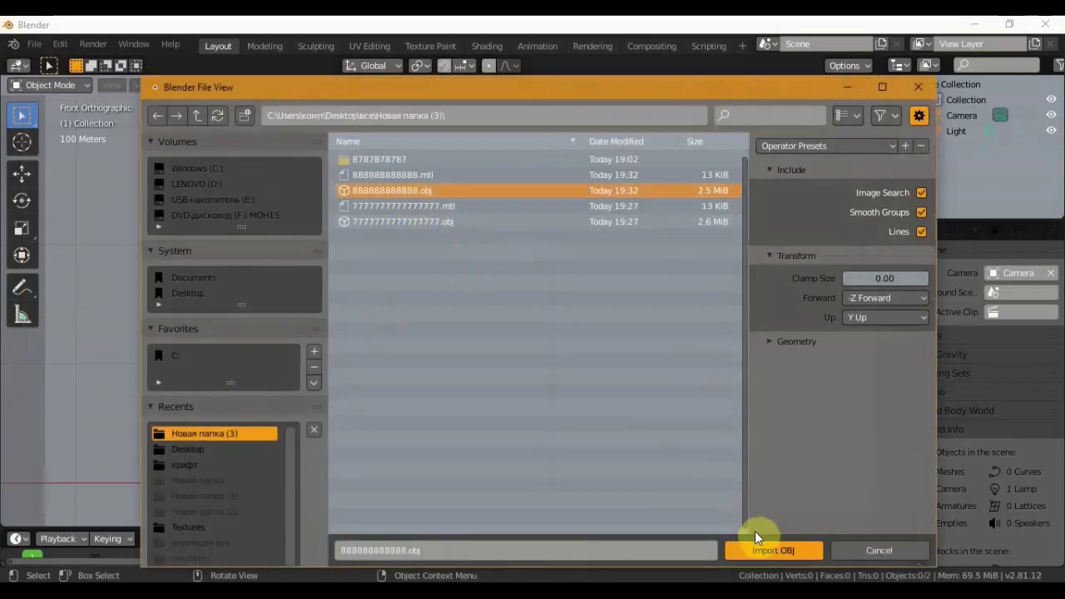
left_click(770, 546)
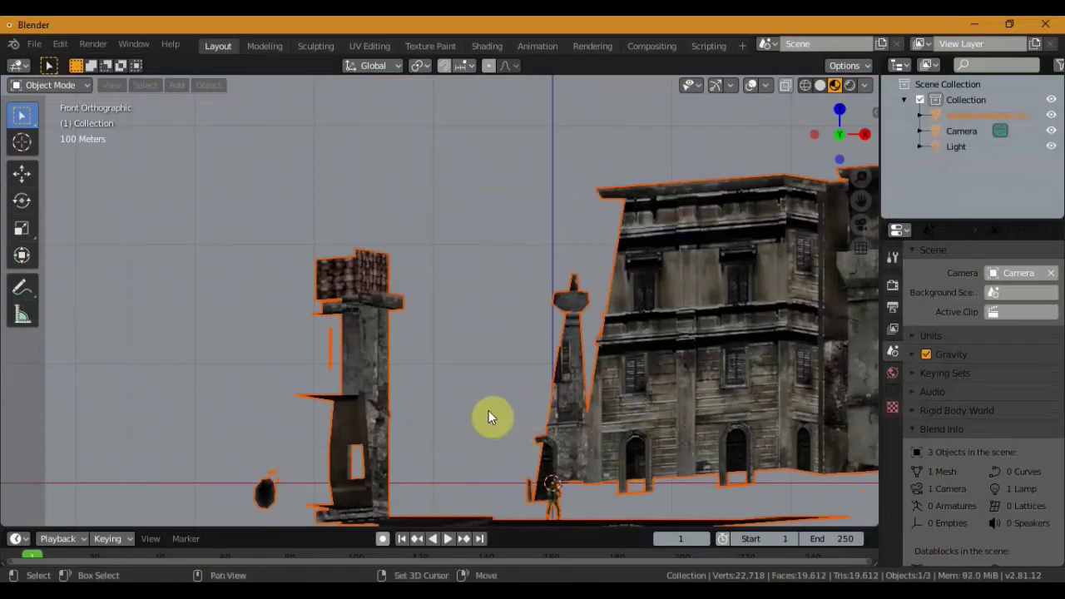
mouse_move(489, 410)
middle_mouse_down("shift")
mouse_move(310, 299)
mouse_move(169, 296)
middle_mouse_up("shift")
key("h")
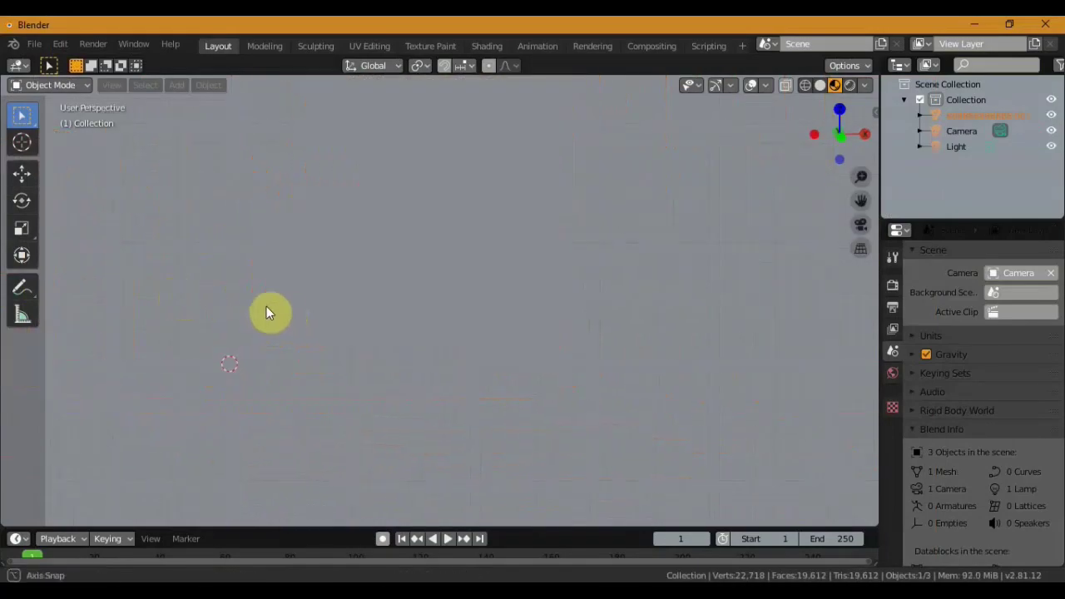
key("alt+h")
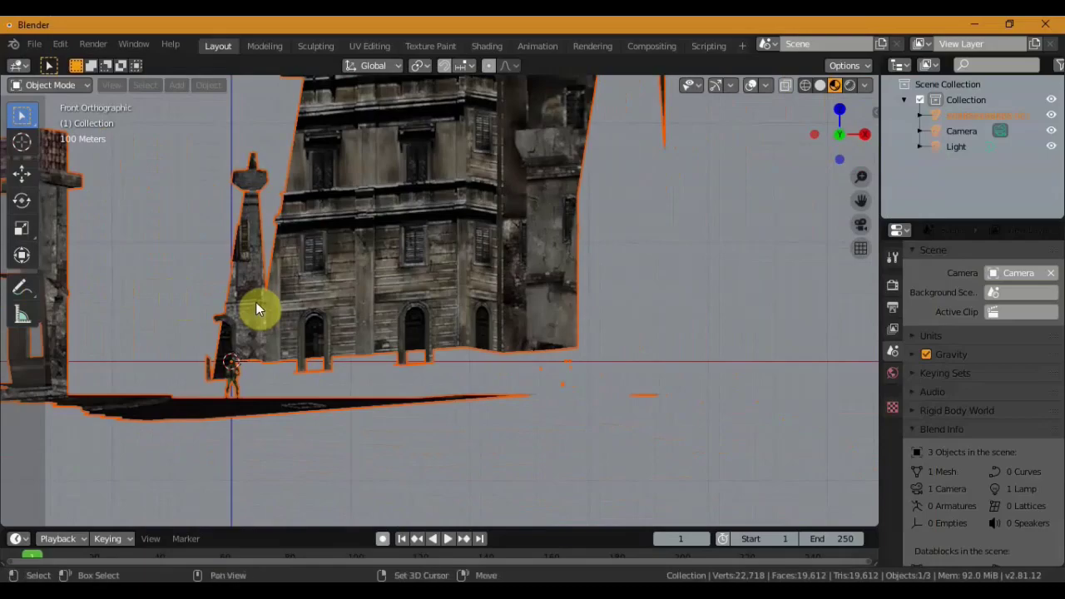
mouse_move(256, 301)
middle_mouse_down("shift")
mouse_move(473, 336)
mouse_move(531, 227)
mouse_move(361, 257)
mouse_move(133, 258)
middle_mouse_up("shift")
scroll(530, 245, "up", 3)
scroll(529, 247, "up", 4)
scroll(529, 246, "up", 3)
scroll(526, 272, "up", 3)
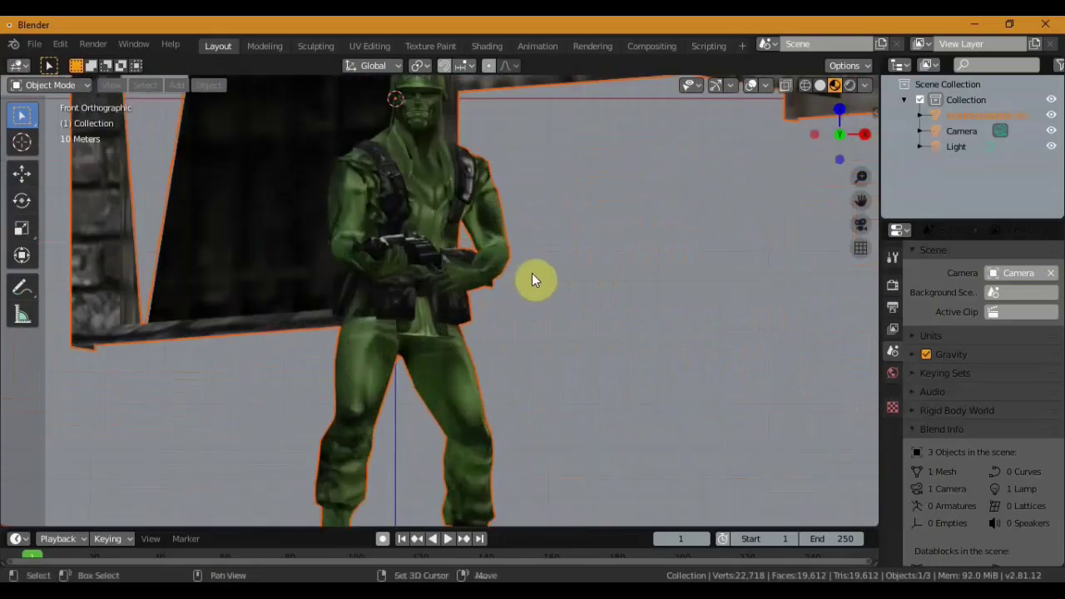
mouse_move(532, 273)
middle_mouse_down("shift")
mouse_move(518, 341)
mouse_move(515, 311)
mouse_move(520, 326)
mouse_move(554, 316)
mouse_move(523, 314)
mouse_move(564, 315)
middle_mouse_up("shift")
scroll(518, 348, "down", 1)
scroll(517, 340, "down", 1)
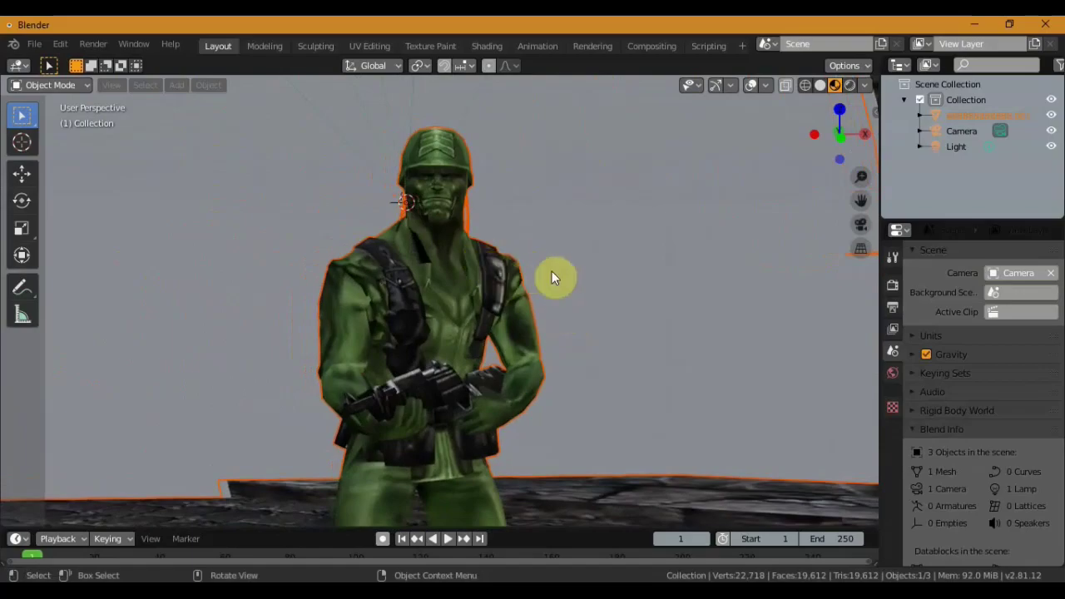
scroll(562, 273, "up", 2)
scroll(563, 274, "down", 2)
middle_click_drag(564, 276, 637, 272)
scroll(636, 271, "down", 3)
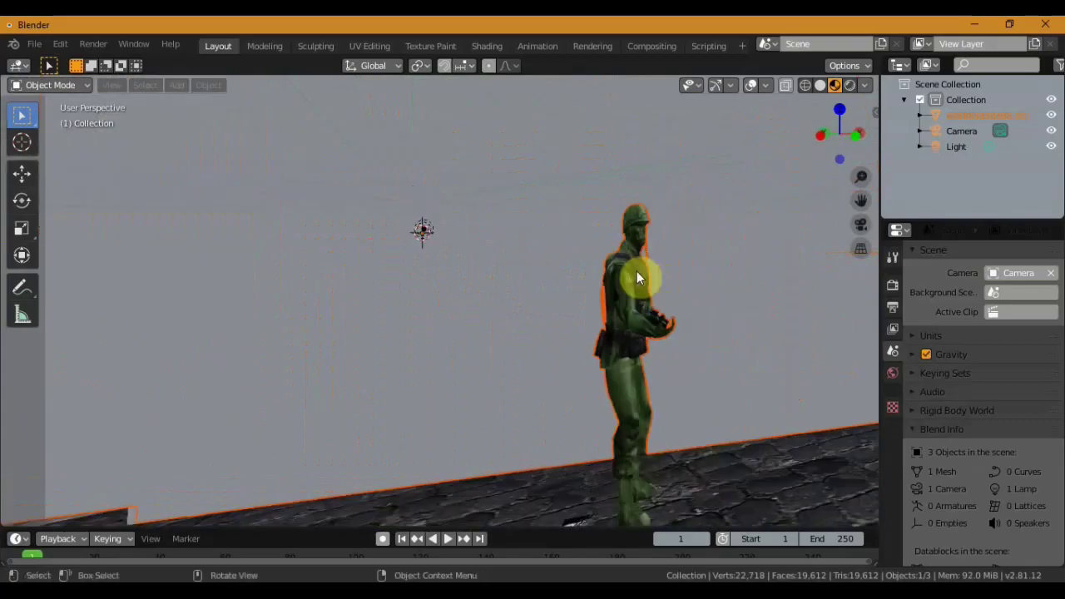
With the Transform tool active, adjust the city mesh's size and rotation and center the soldier.
left_click(23, 256)
left_click_drag(427, 230, 478, 240)
middle_click_drag(442, 235, 442, 264)
mouse_move(442, 263)
left_mouse_down()
mouse_move(363, 223)
mouse_move(416, 238)
left_mouse_up()
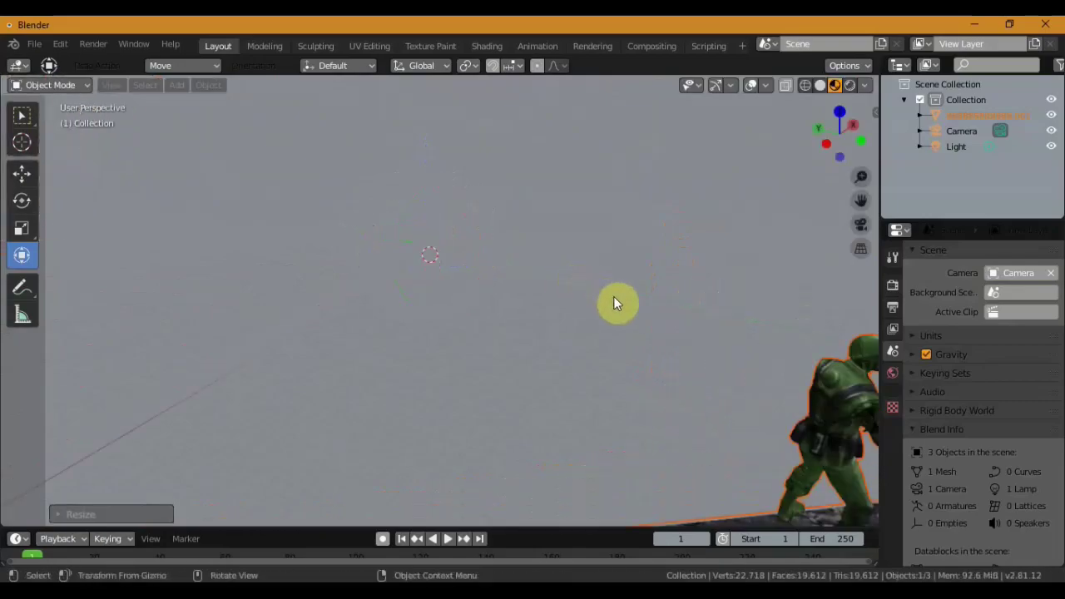
mouse_move(682, 307)
middle_mouse_down()
mouse_move(397, 171)
mouse_move(352, 167)
mouse_move(468, 219)
mouse_move(404, 217)
mouse_move(616, 223)
mouse_move(616, 246)
mouse_move(637, 273)
mouse_move(654, 270)
mouse_move(635, 262)
mouse_move(666, 304)
middle_mouse_up()
Hide the Camera and Light in the Outliner, leaving only the city mesh visible.
scroll(637, 273, "up", 2)
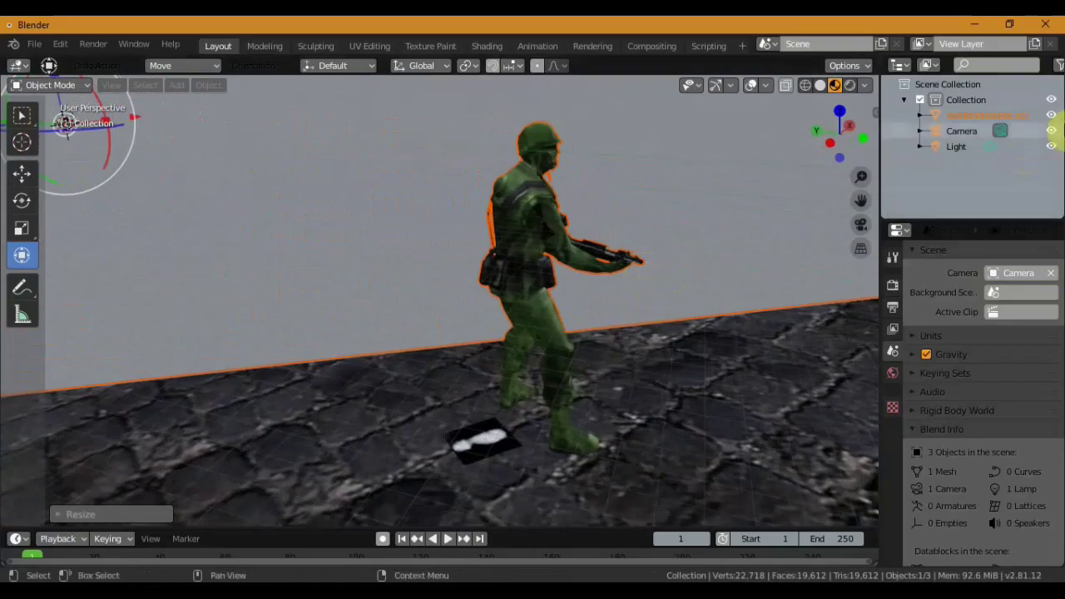
left_click(1051, 130)
left_click(1051, 146)
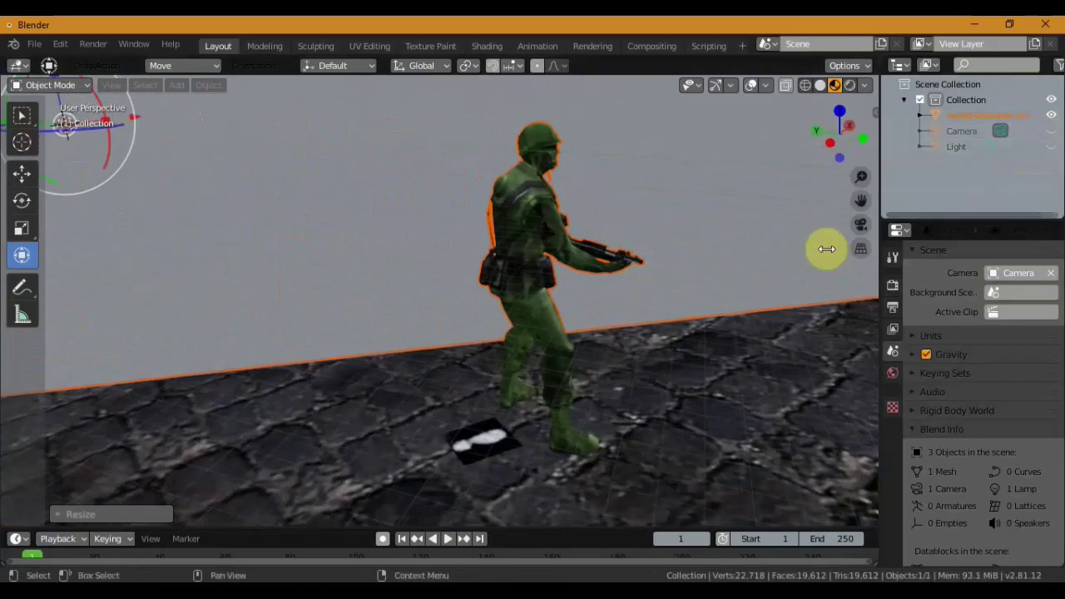
Scale the city mesh down, undoing an oversized attempt, to roughly 0.046, 0.046, 0.085.
key("s")
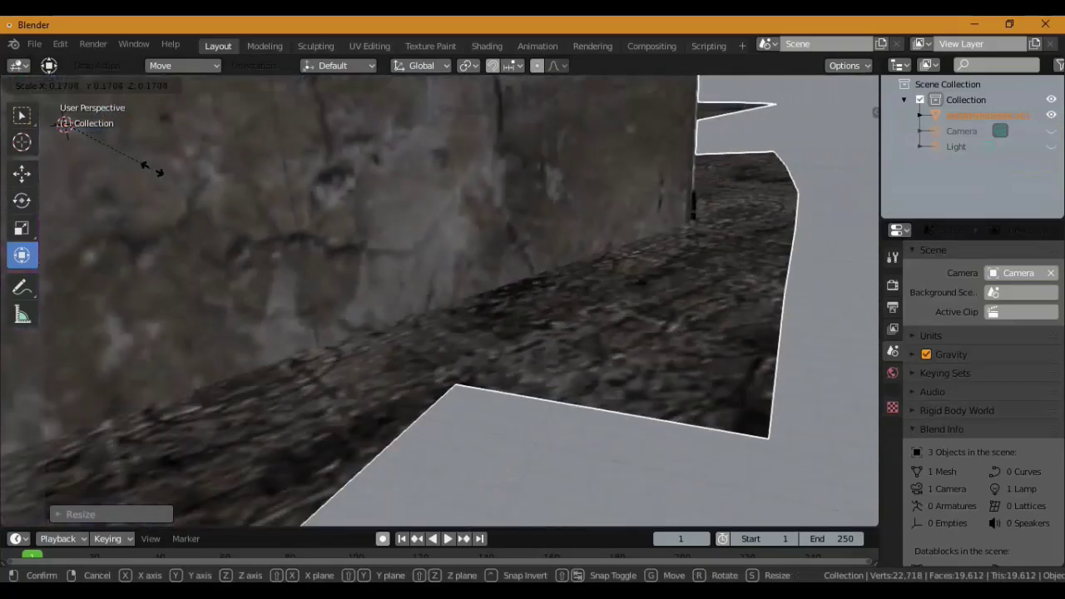
left_click(152, 169)
middle_click_drag(171, 170, 188, 179)
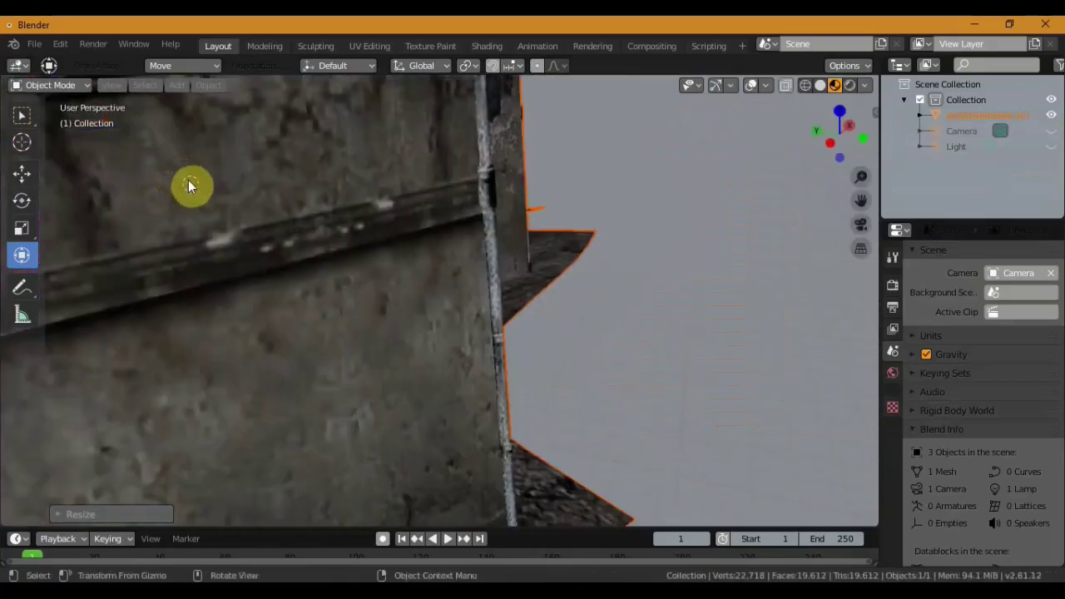
scroll(188, 180, "down", 5)
middle_click_drag(288, 203, 390, 228)
key("s")
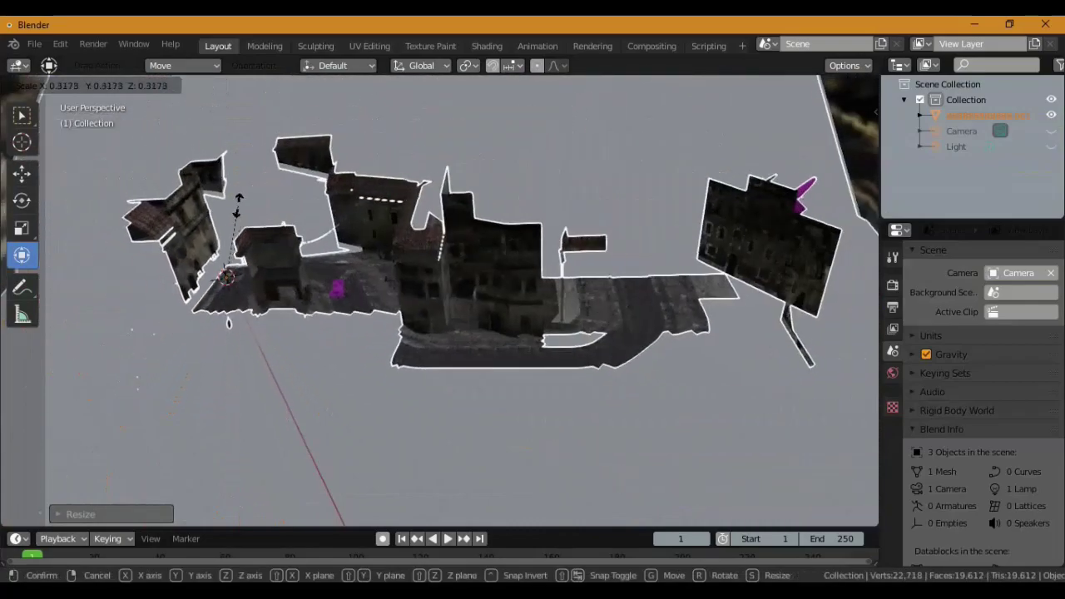
left_click(219, 202)
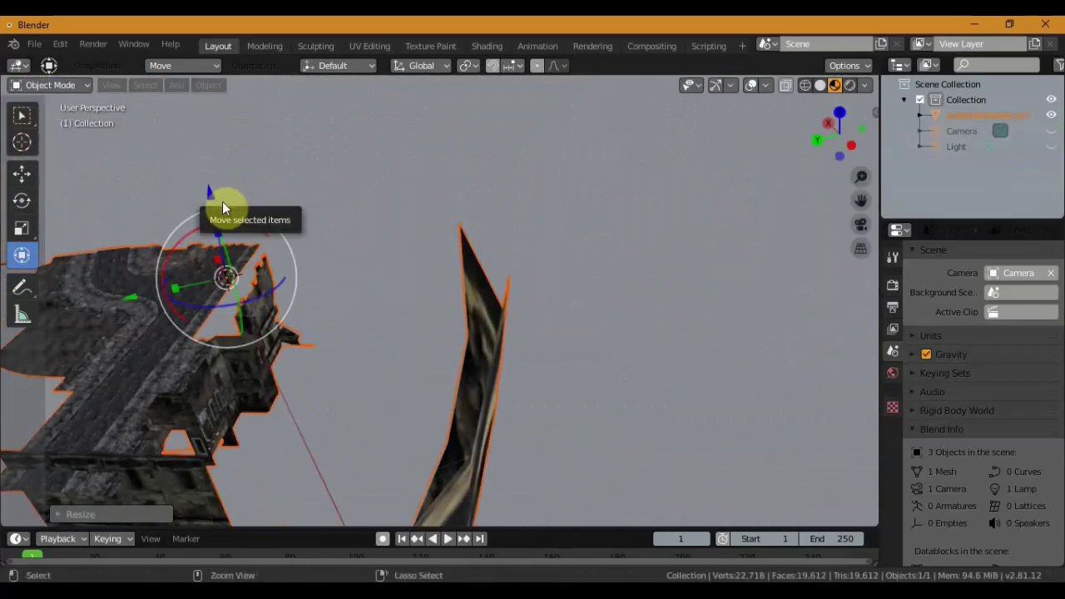
key("ctrl+z")
key("s")
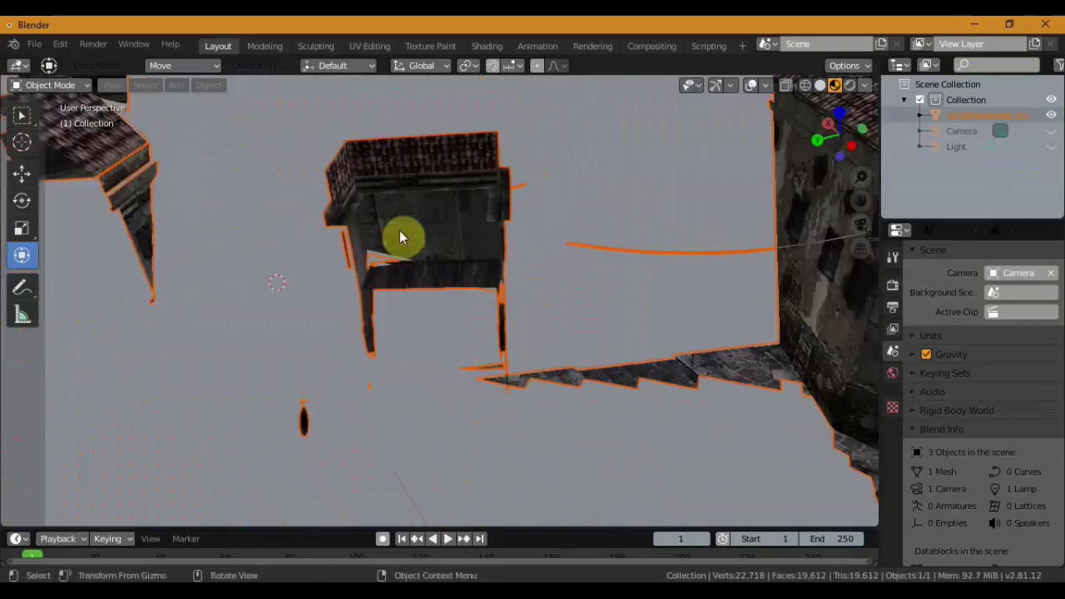
key("Escape")
key("s")
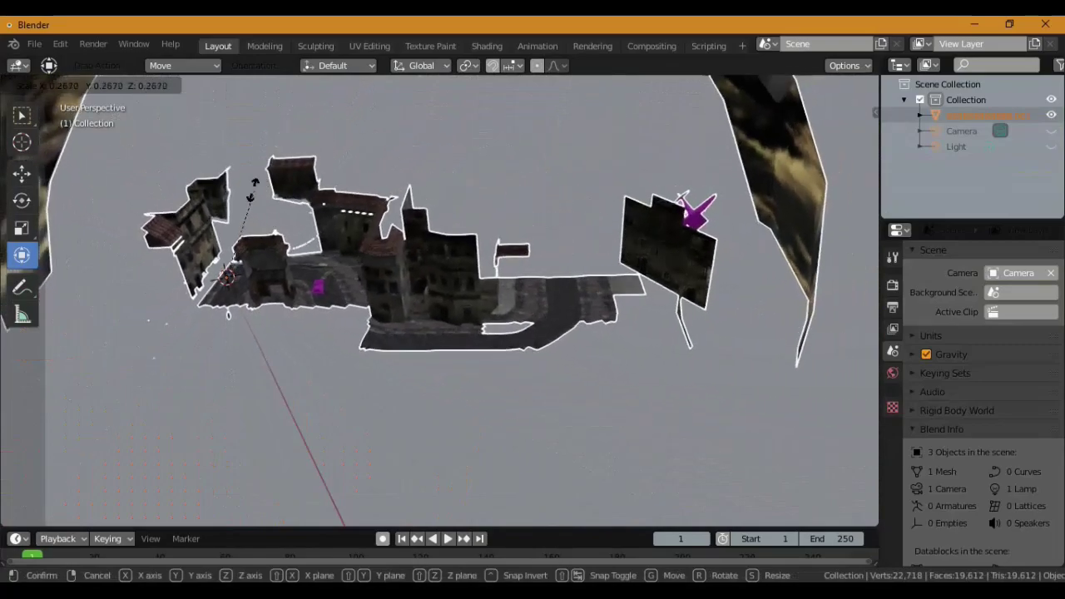
left_click(291, 202)
Swing the view down to street level beside a wall and select the city mesh.
mouse_move(290, 202)
middle_mouse_down()
mouse_move(463, 197)
mouse_move(469, 244)
mouse_move(311, 280)
mouse_move(506, 257)
mouse_move(454, 247)
mouse_move(463, 275)
middle_mouse_up()
scroll(463, 268, "up", 5)
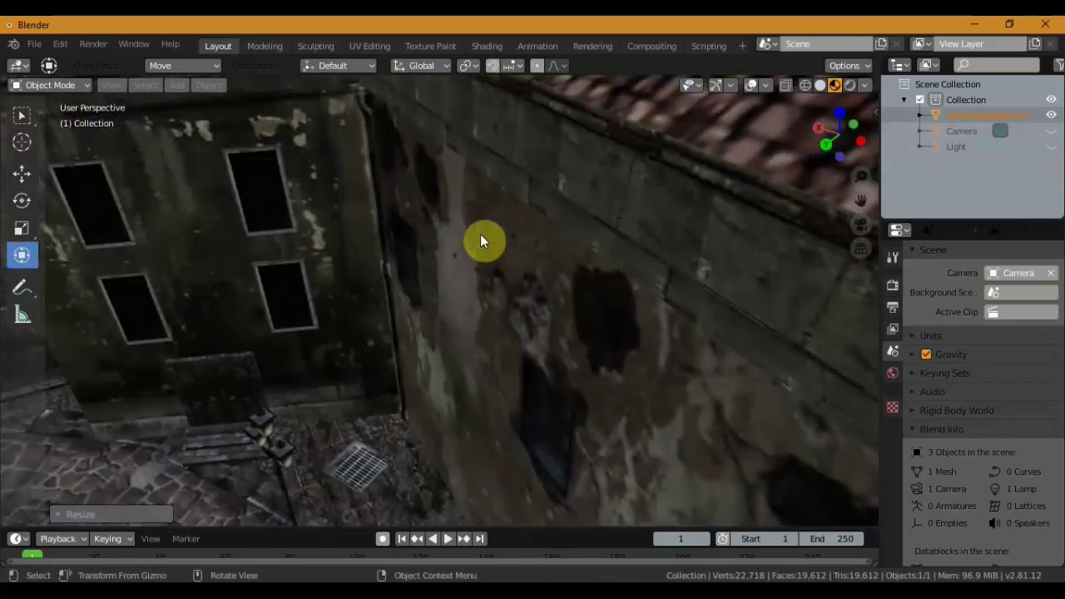
mouse_move(480, 233)
middle_mouse_down()
mouse_move(489, 225)
mouse_move(514, 282)
mouse_move(486, 278)
mouse_move(467, 248)
middle_mouse_up()
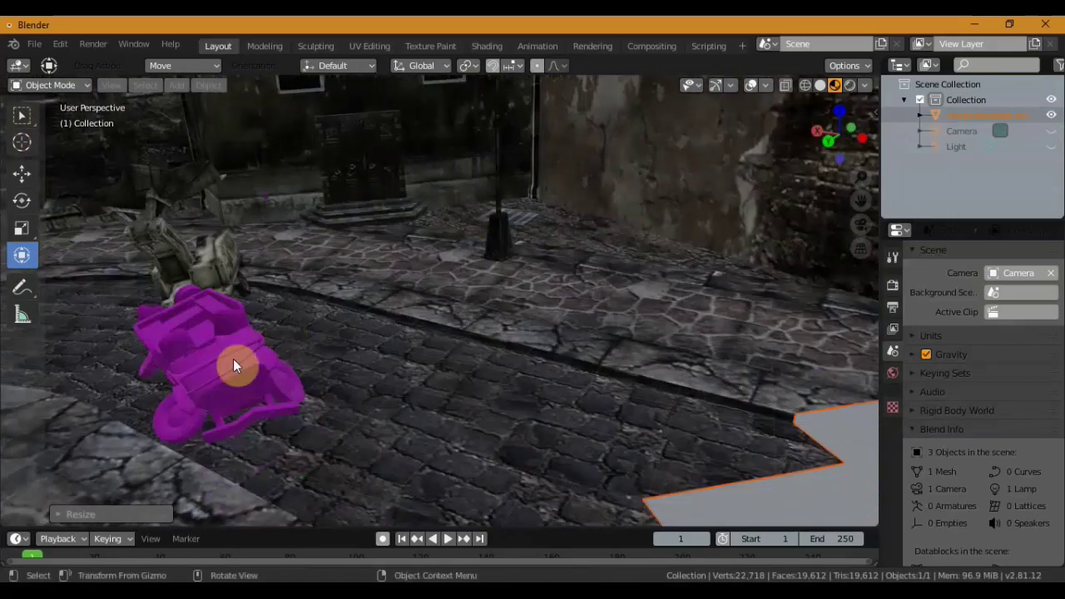
scroll(233, 358, "up", 5)
scroll(233, 359, "down", 5)
middle_click_drag(318, 347, 413, 338)
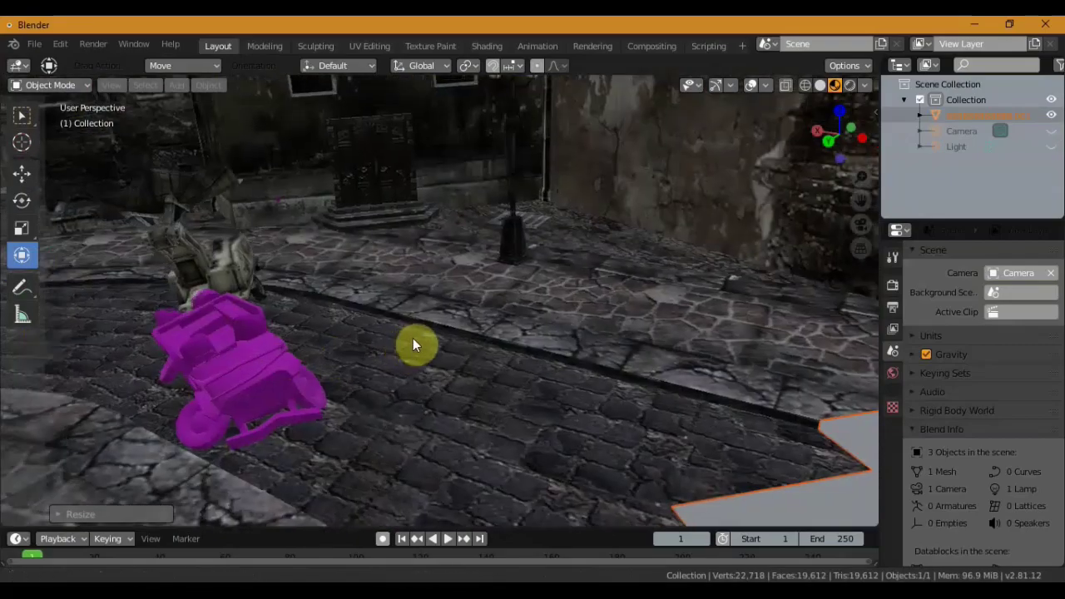
scroll(442, 333, "up", 5)
scroll(236, 349, "down", 5)
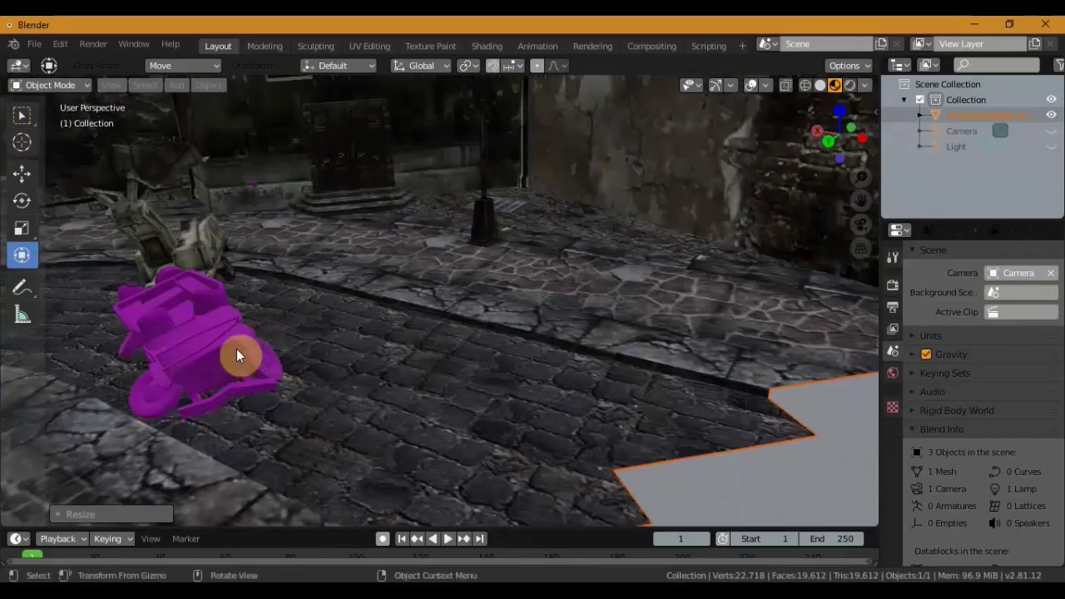
left_click(238, 350)
scroll(241, 354, "down", 2)
Orbit around the scaled town from low, street-level angles toward the walls and sky.
mouse_move(241, 356)
middle_mouse_down()
mouse_move(368, 352)
mouse_move(295, 348)
mouse_move(579, 297)
middle_mouse_up()
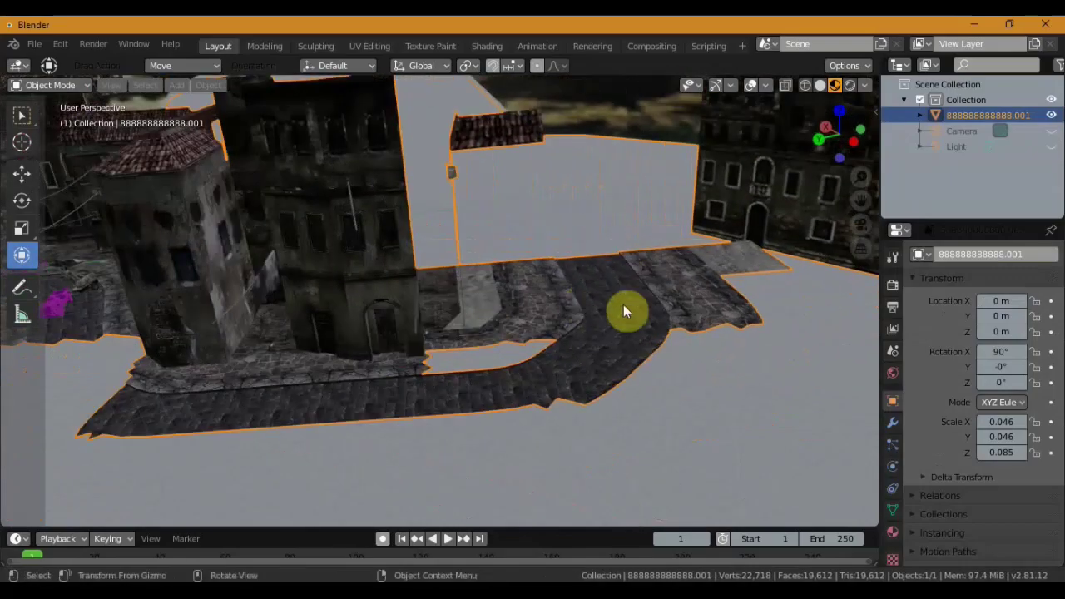
mouse_move(388, 389)
middle_mouse_down()
mouse_move(458, 386)
mouse_move(471, 402)
mouse_move(507, 403)
mouse_move(501, 422)
middle_mouse_up()
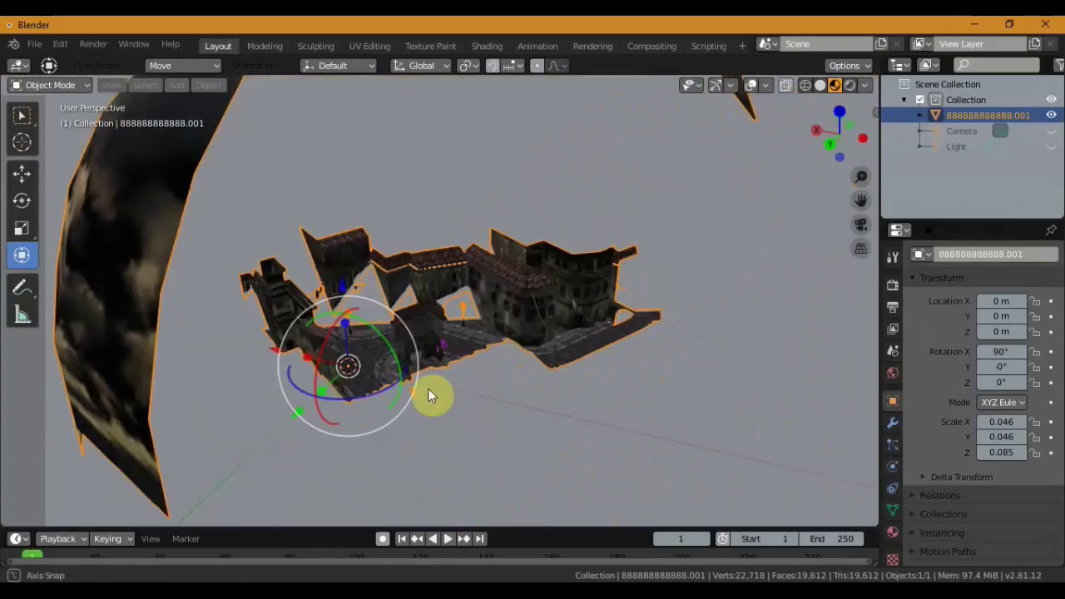
middle_click_drag(464, 408, 154, 328)
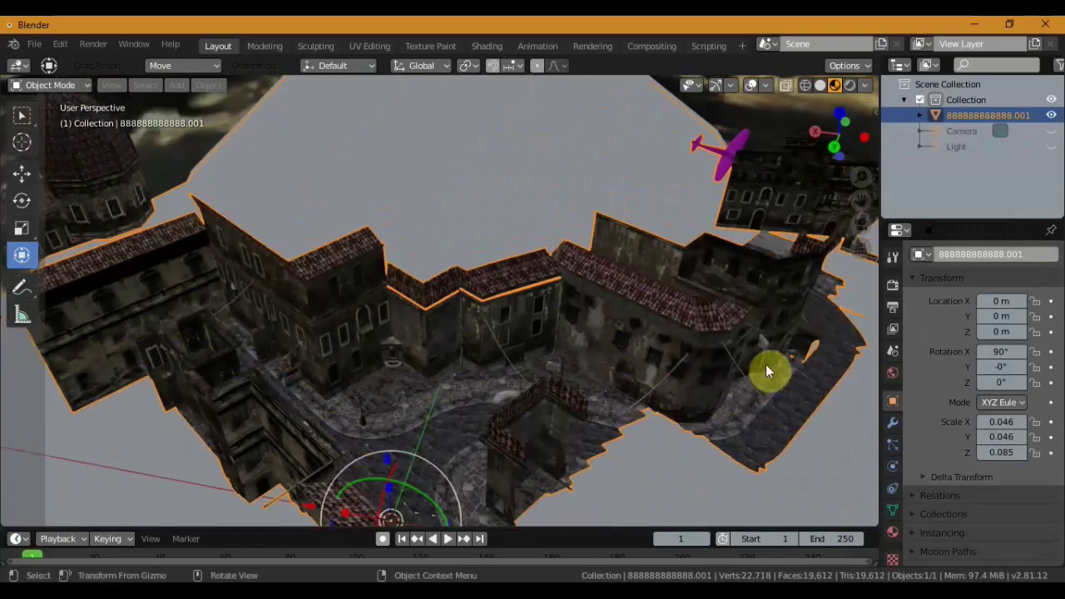
middle_click_drag(440, 438, 441, 409)
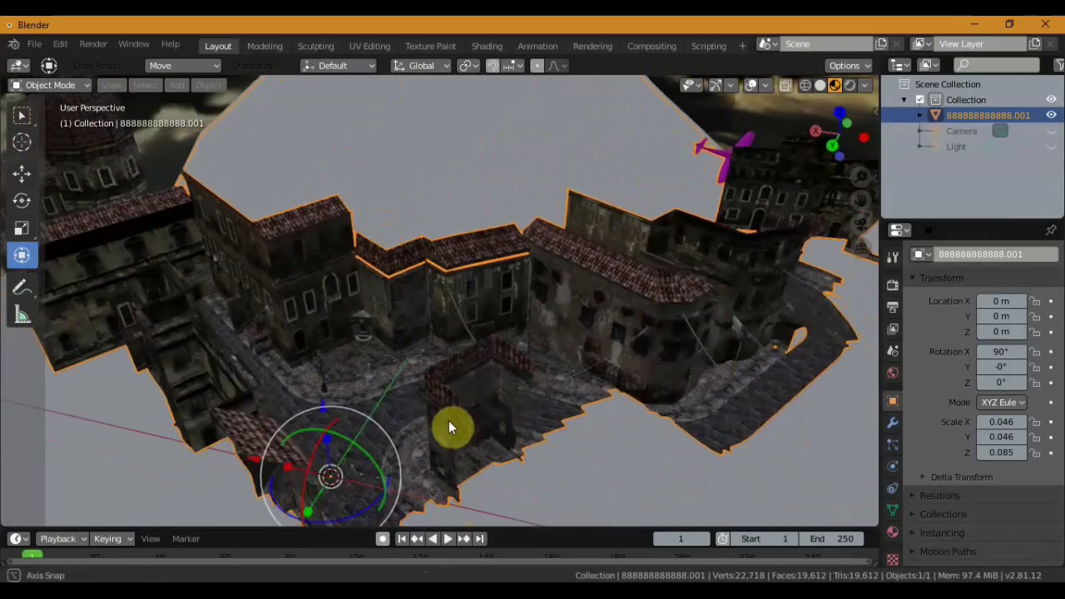
scroll(441, 408, "up", 5)
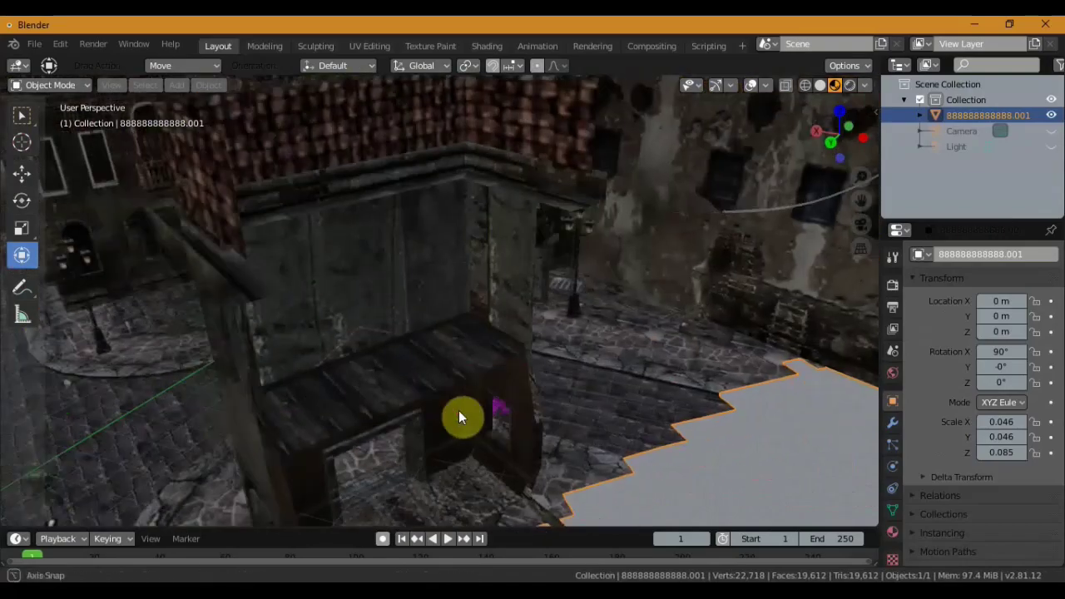
mouse_move(441, 408)
middle_mouse_down()
mouse_move(529, 435)
mouse_move(539, 419)
mouse_move(461, 419)
mouse_move(409, 403)
mouse_move(374, 409)
mouse_move(352, 430)
mouse_move(316, 430)
mouse_move(307, 444)
mouse_move(300, 428)
mouse_move(609, 390)
mouse_move(696, 278)
mouse_move(659, 324)
mouse_move(565, 338)
middle_mouse_up()
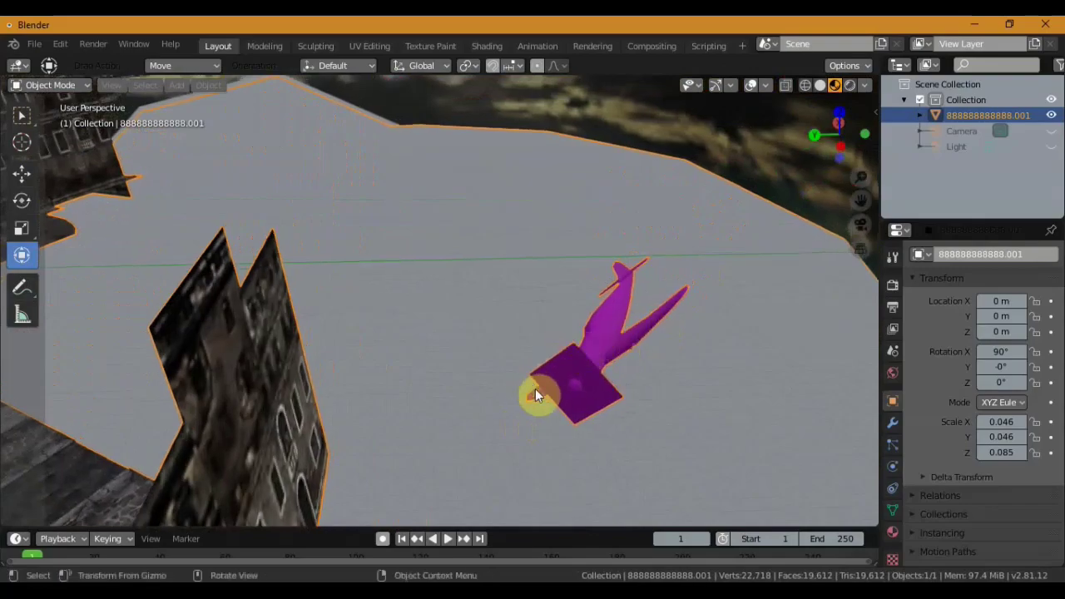
mouse_move(584, 381)
middle_mouse_down()
mouse_move(553, 424)
mouse_move(639, 432)
mouse_move(673, 408)
mouse_move(849, 399)
mouse_move(30, 420)
mouse_move(872, 411)
mouse_move(103, 468)
mouse_move(814, 521)
mouse_move(702, 509)
middle_mouse_up()
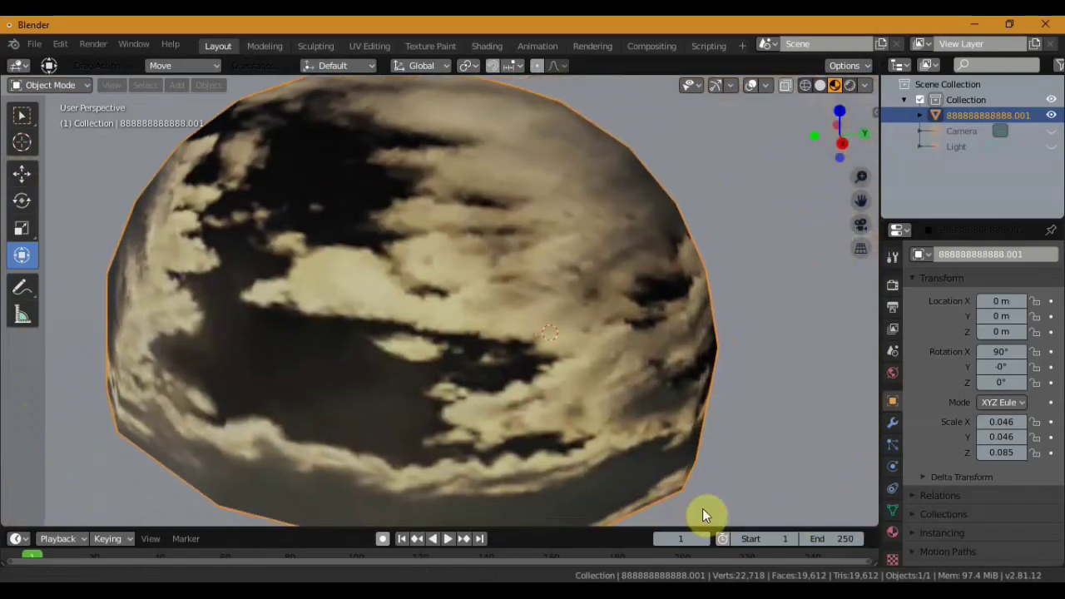
scroll(783, 361, "up", 4)
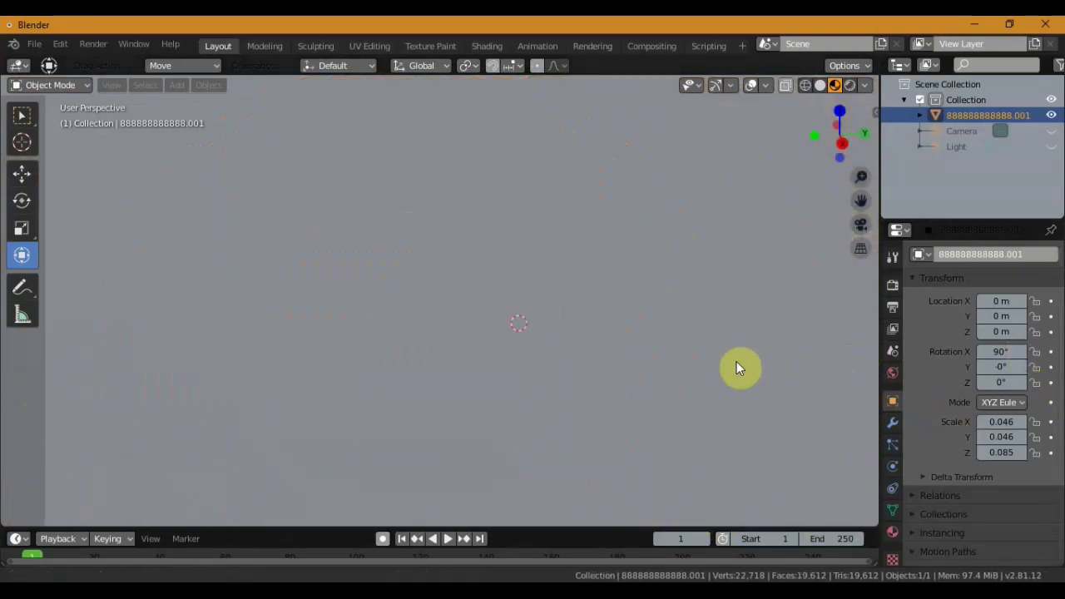
Orbit past the cloud sphere to the buildings and switch to front orthographic view.
scroll(736, 368, "down", 3)
mouse_move(497, 313)
middle_mouse_down()
mouse_move(317, 301)
mouse_move(442, 300)
mouse_move(465, 301)
mouse_move(216, 297)
mouse_move(168, 328)
mouse_move(143, 307)
mouse_move(124, 319)
mouse_move(524, 375)
mouse_move(372, 267)
mouse_move(416, 528)
mouse_move(504, 409)
mouse_move(549, 411)
mouse_move(594, 375)
mouse_move(631, 363)
mouse_move(670, 371)
mouse_move(682, 405)
mouse_move(732, 419)
mouse_move(694, 457)
mouse_move(671, 414)
mouse_move(616, 375)
mouse_move(494, 424)
mouse_move(373, 394)
mouse_move(347, 397)
mouse_move(323, 419)
mouse_move(302, 400)
mouse_move(272, 324)
middle_mouse_up()
scroll(518, 373, "up", 3)
scroll(527, 378, "up", 2)
key("KP_1")
mouse_move(720, 320)
middle_mouse_down()
mouse_move(651, 332)
mouse_move(592, 312)
mouse_move(601, 301)
mouse_move(591, 298)
mouse_move(609, 308)
mouse_move(694, 288)
mouse_move(688, 282)
mouse_move(680, 297)
middle_mouse_up()
scroll(498, 308, "up", 3)
Bring the view down to street level near the soldier.
mouse_move(498, 307)
middle_mouse_down()
mouse_move(580, 261)
mouse_move(585, 241)
mouse_move(570, 232)
middle_mouse_up()
scroll(570, 232, "down", 1)
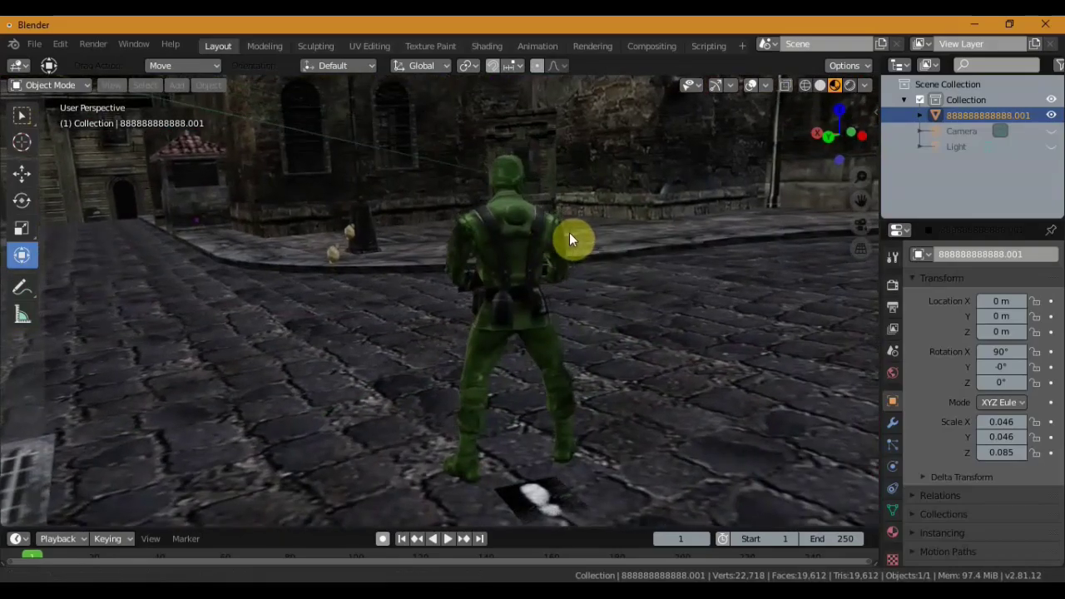
scroll(638, 300, "up", 3)
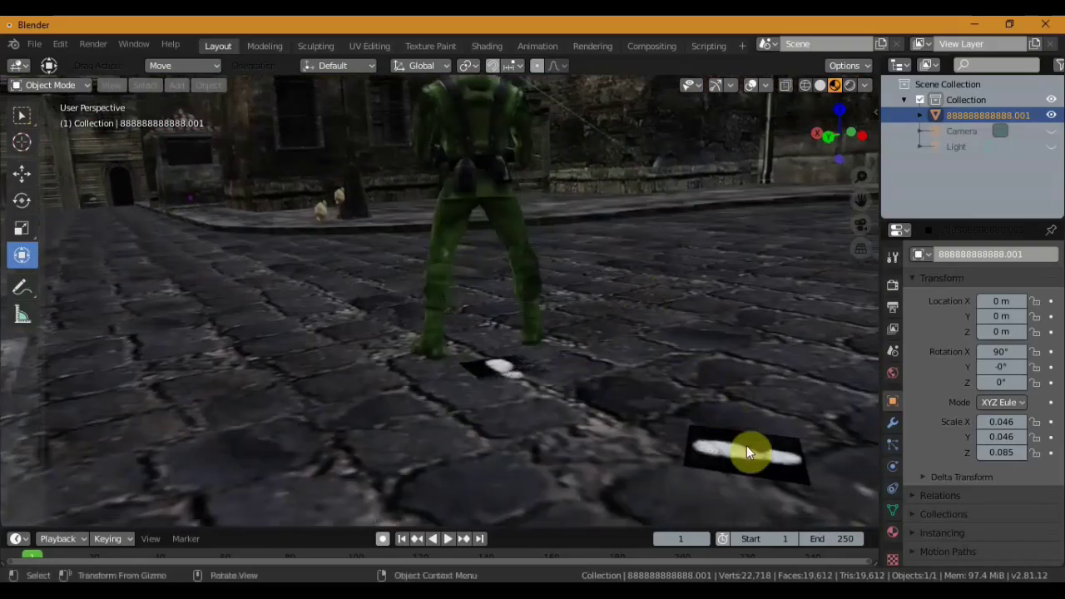
scroll(663, 448, "down", 2)
Inspect the cobblestones from a low angle, then pull back to show the plaza.
mouse_move(654, 451)
middle_mouse_down()
mouse_move(734, 446)
mouse_move(687, 407)
middle_mouse_up()
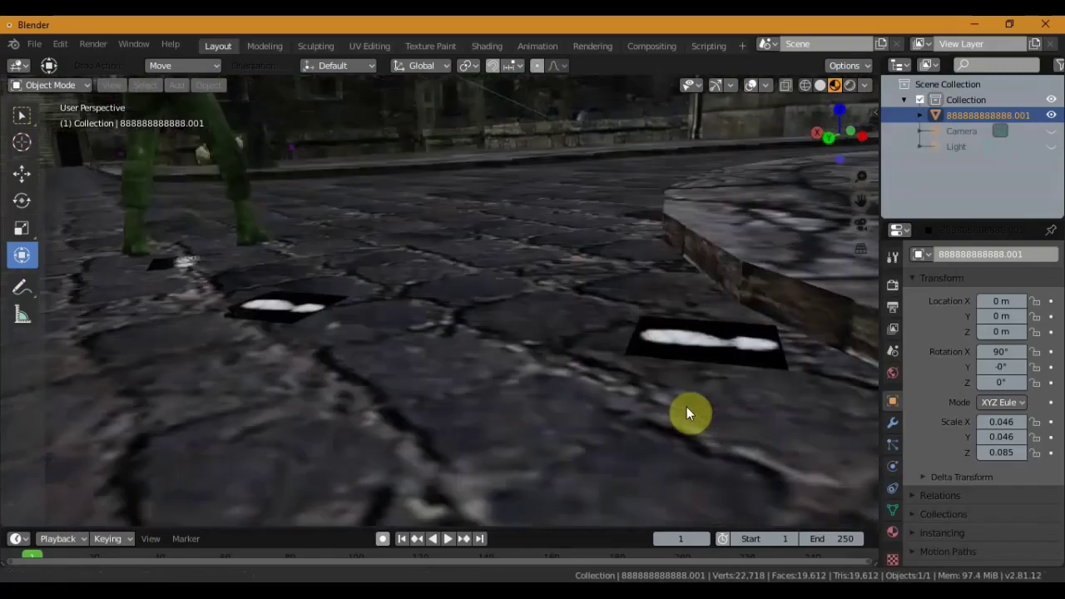
scroll(685, 406, "down", 2)
scroll(687, 430, "down", 2)
scroll(691, 440, "up", 2)
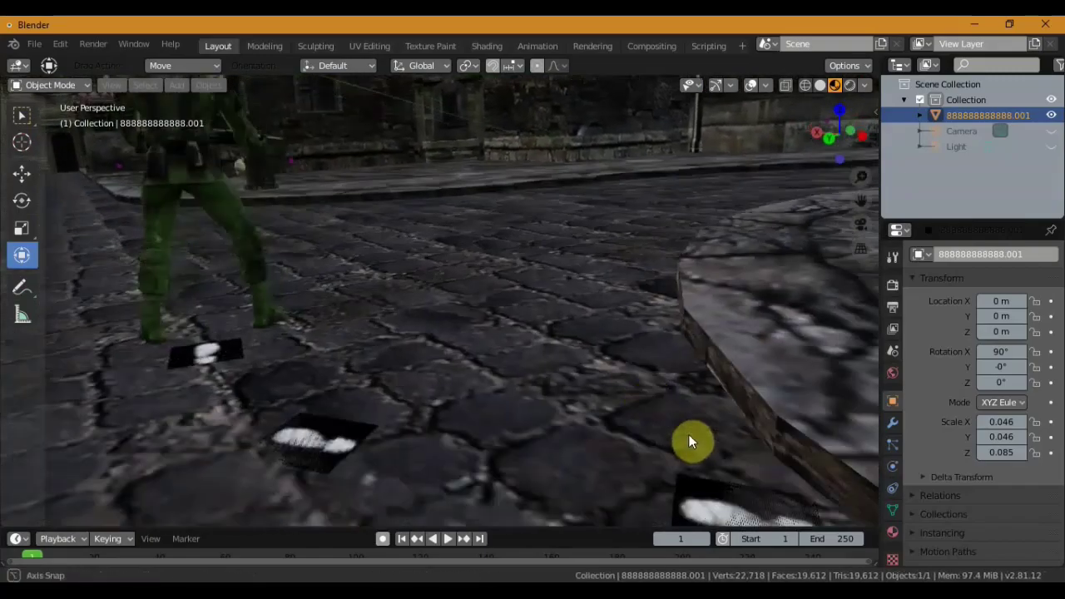
scroll(689, 435, "up", 1)
scroll(675, 457, "down", 2)
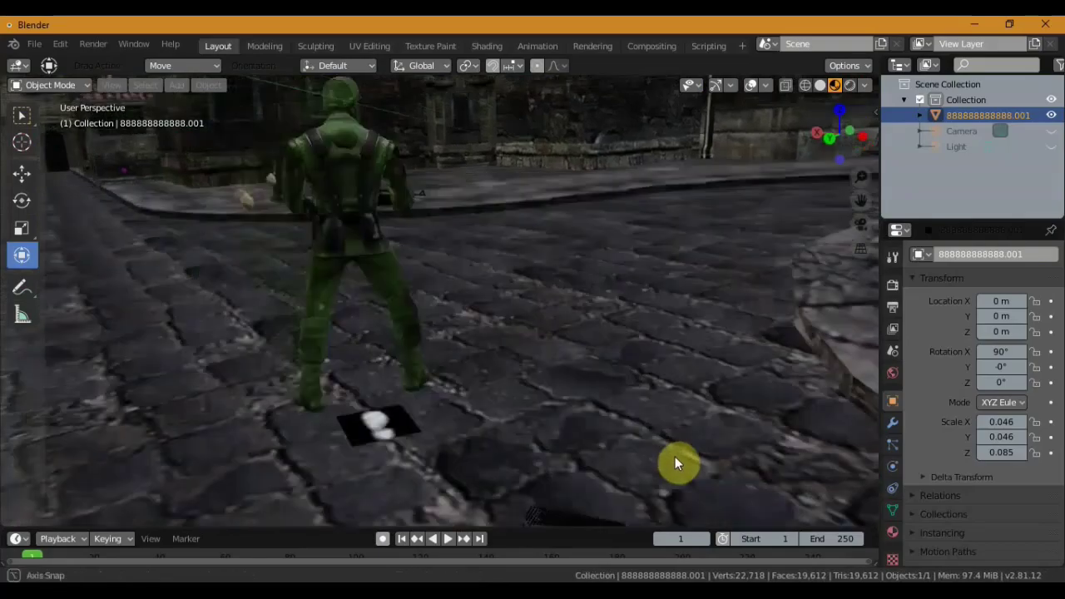
scroll(674, 457, "up", 1)
scroll(674, 455, "up", 2)
mouse_move(672, 452)
middle_mouse_down()
mouse_move(668, 462)
mouse_move(611, 455)
middle_mouse_up()
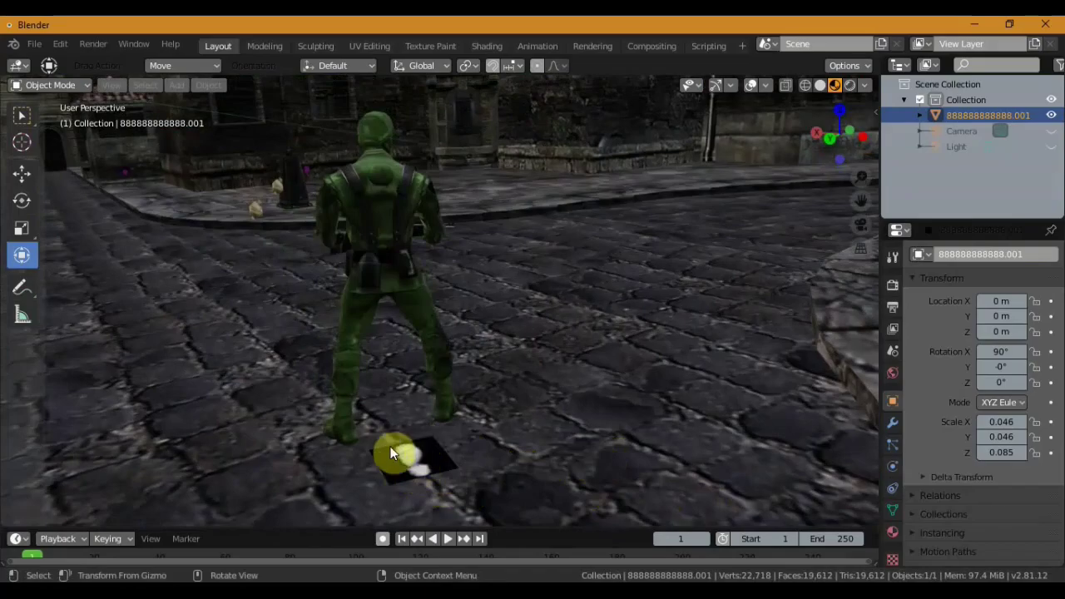
mouse_move(431, 444)
middle_mouse_down()
mouse_move(465, 372)
mouse_move(405, 374)
mouse_move(523, 395)
mouse_move(552, 381)
mouse_move(549, 372)
middle_mouse_up()
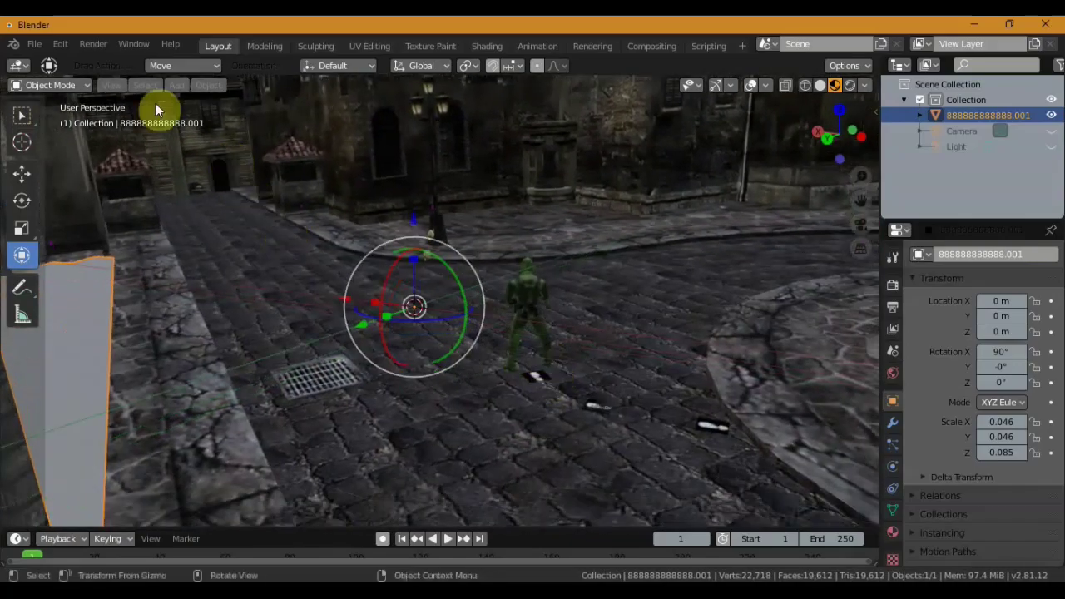
Switch to the Select Box tool and put the city mesh into Edit Mode.
left_click(37, 42)
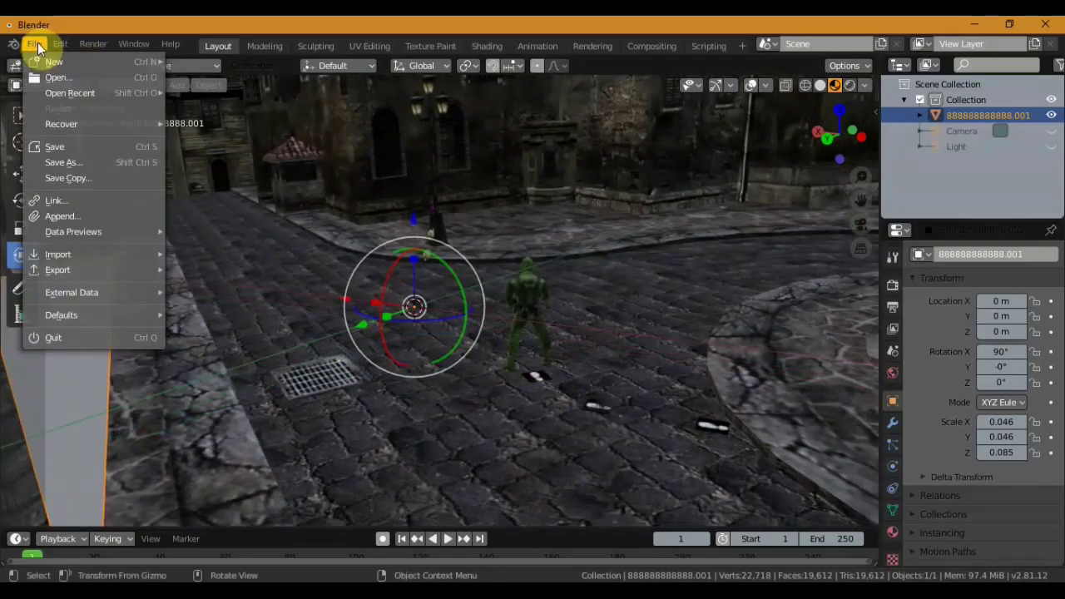
left_click(38, 43)
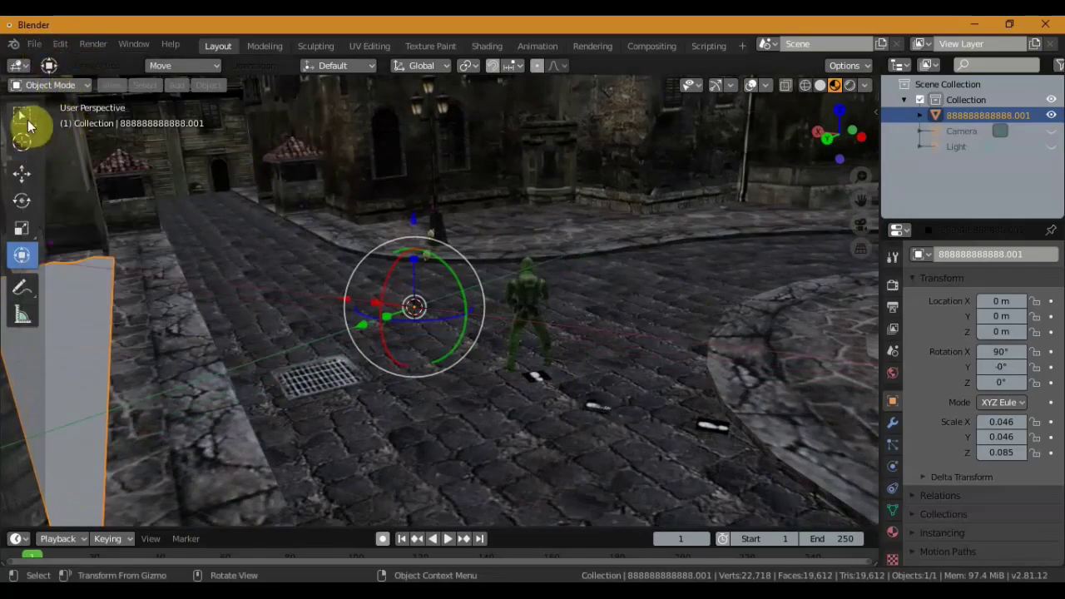
left_click(28, 119)
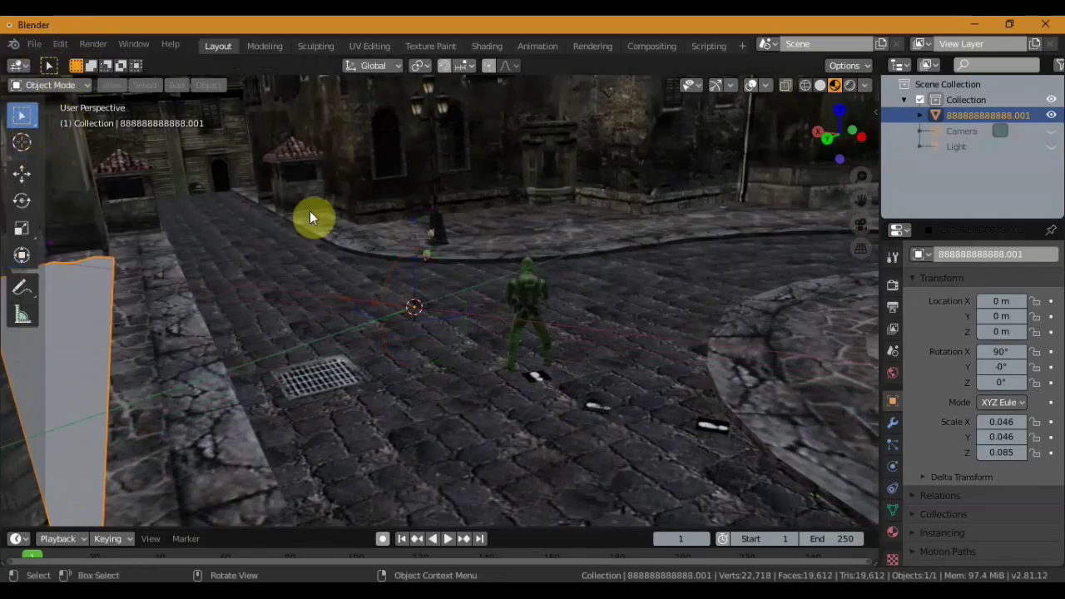
left_click(79, 87)
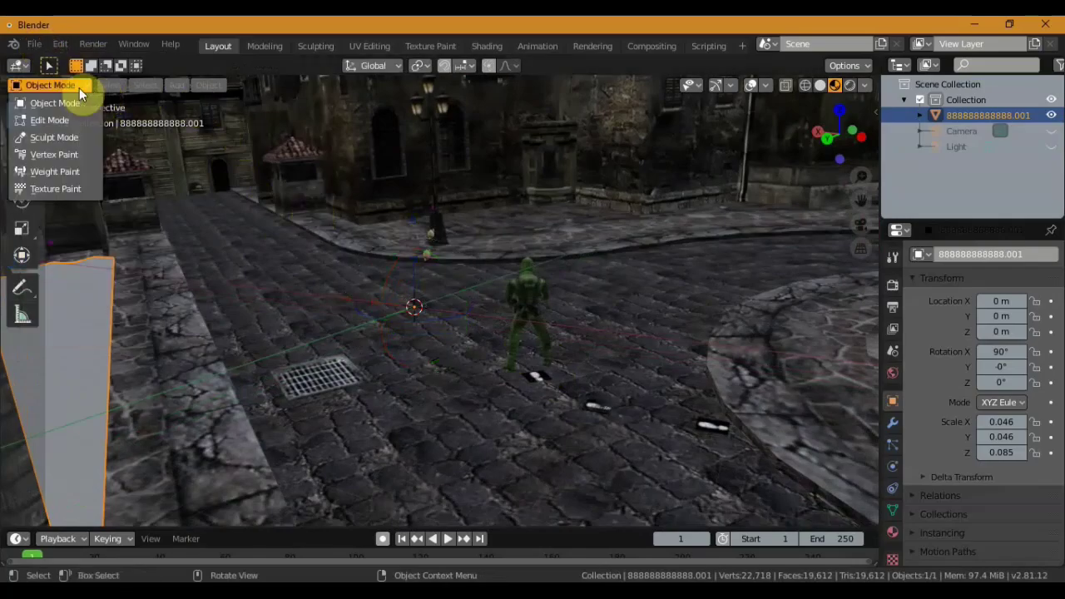
left_click(50, 120)
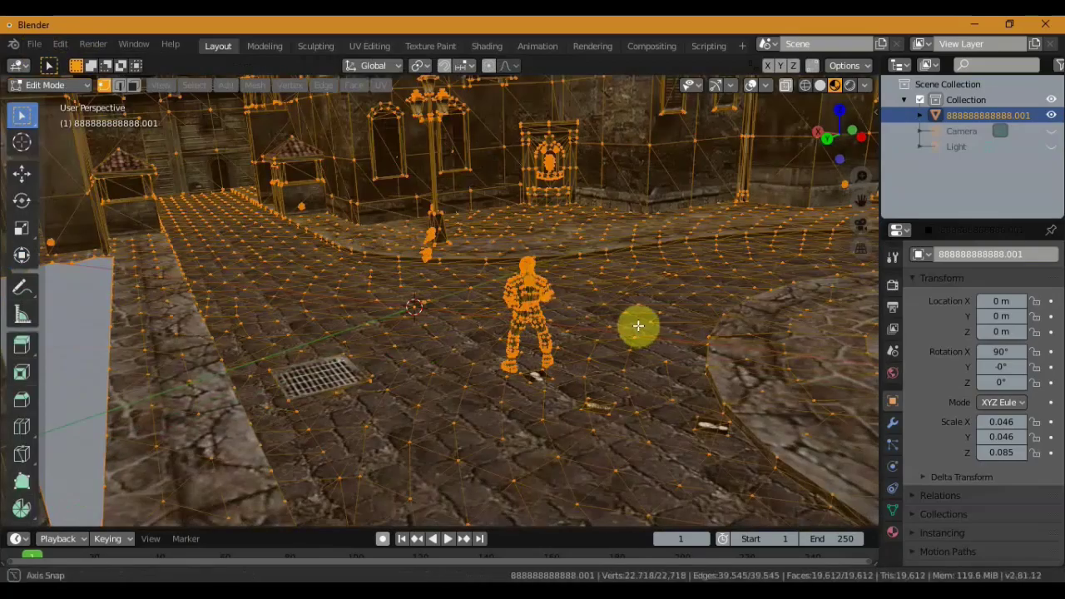
Clear the selection and circle-select about 50 vertices on the soldier's hips.
middle_click_drag(641, 328, 637, 316)
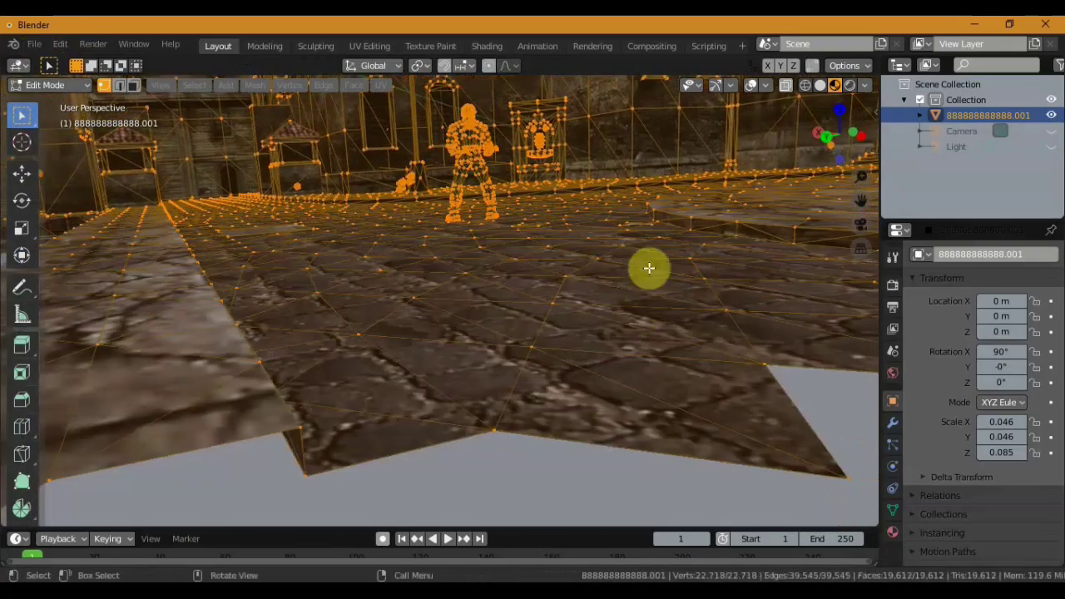
mouse_move(647, 266)
middle_mouse_down()
mouse_move(646, 247)
mouse_move(654, 283)
middle_mouse_up()
scroll(654, 282, "up", 2)
scroll(649, 284, "up", 3)
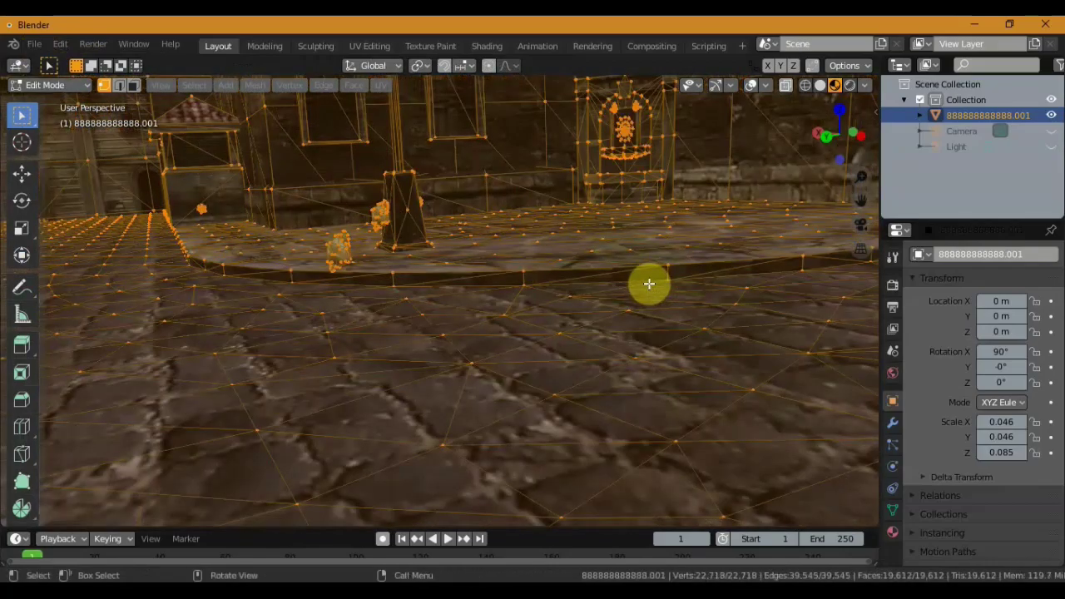
scroll(645, 281, "down", 5)
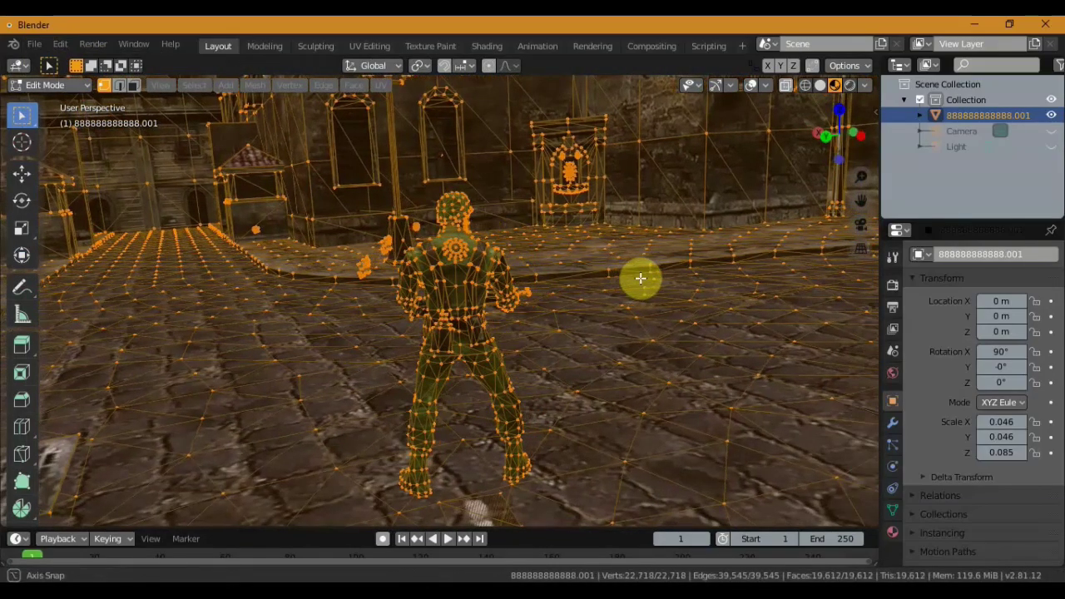
left_click(678, 317)
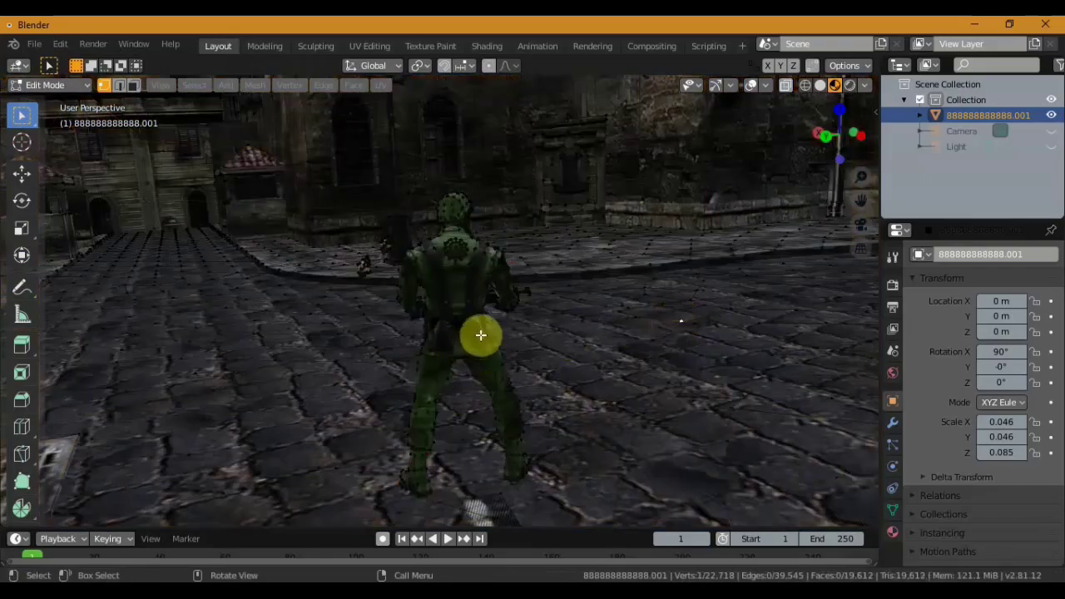
key("c")
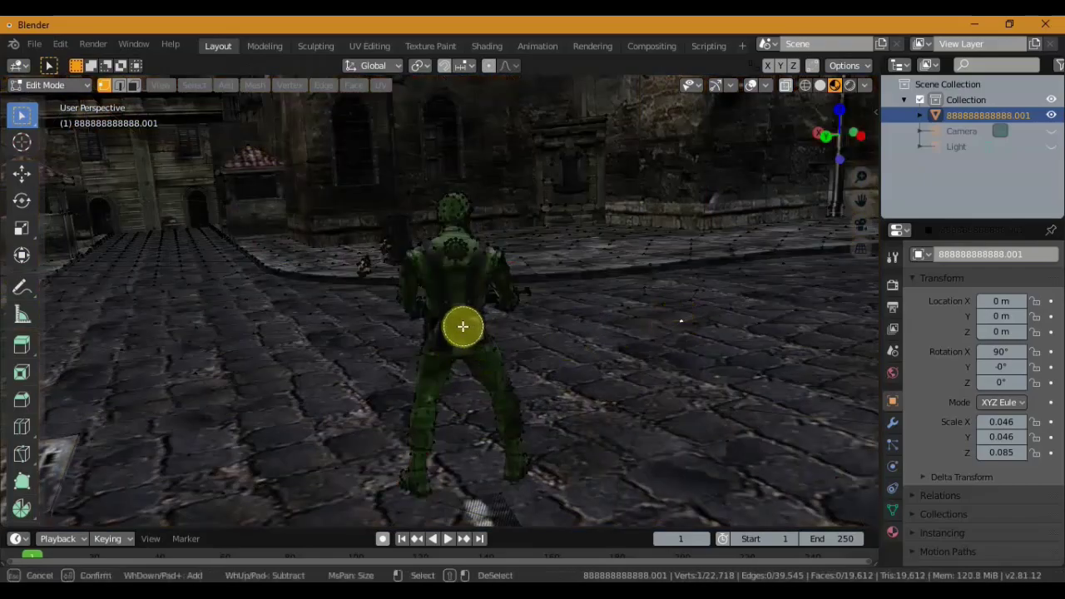
left_click_drag(463, 326, 475, 350)
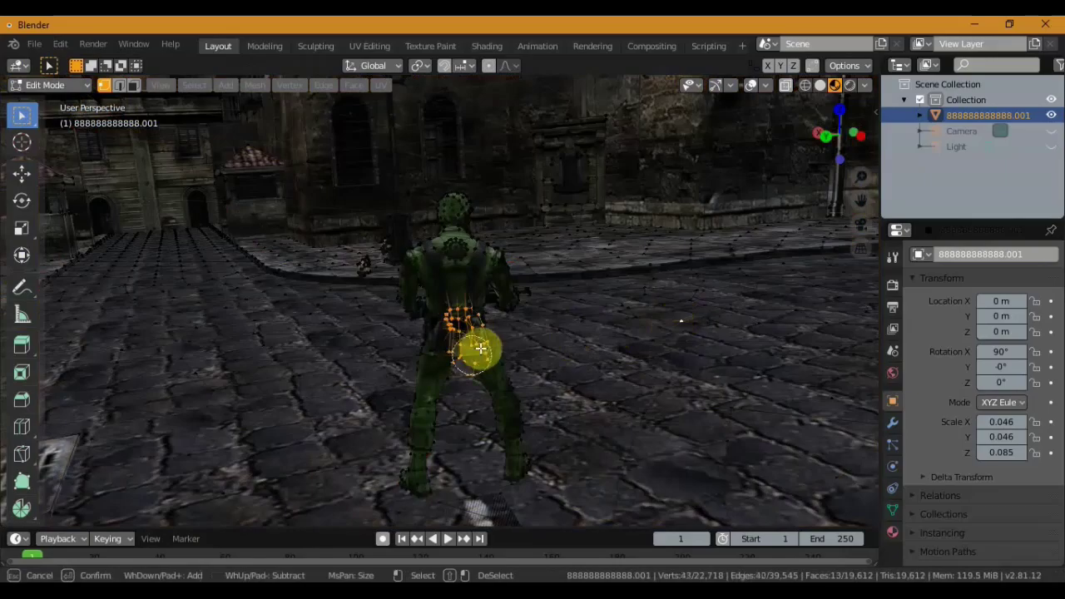
Finish the circle selection and switch the viewport to Wireframe shading.
key("Escape")
left_click(820, 86)
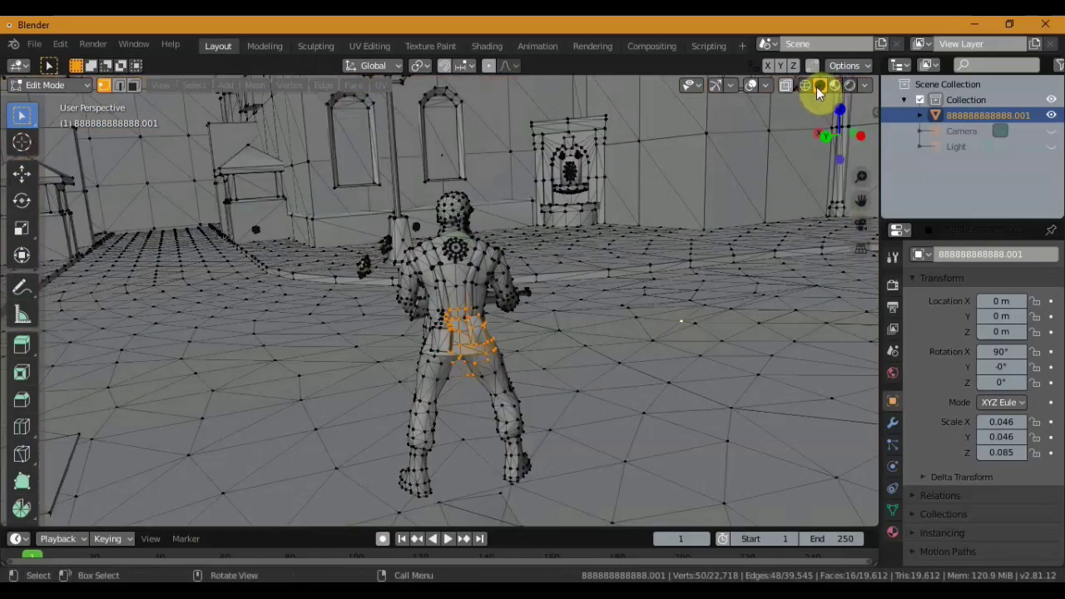
left_click(804, 85)
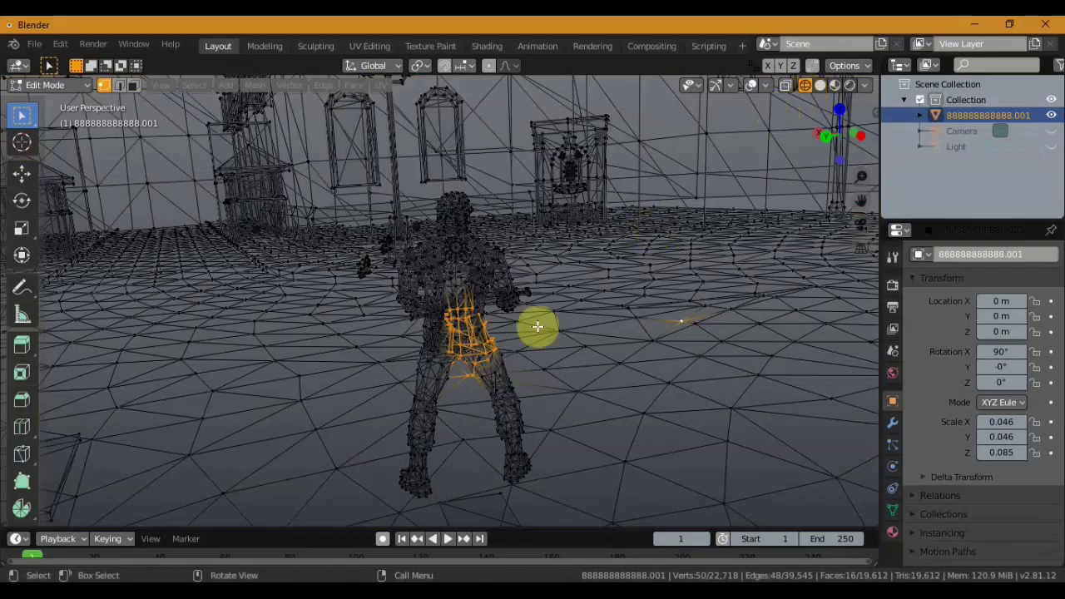
Circle-select the soldier's body, removing some leg vertices, reaching about 3,040 selected vertices.
key("c")
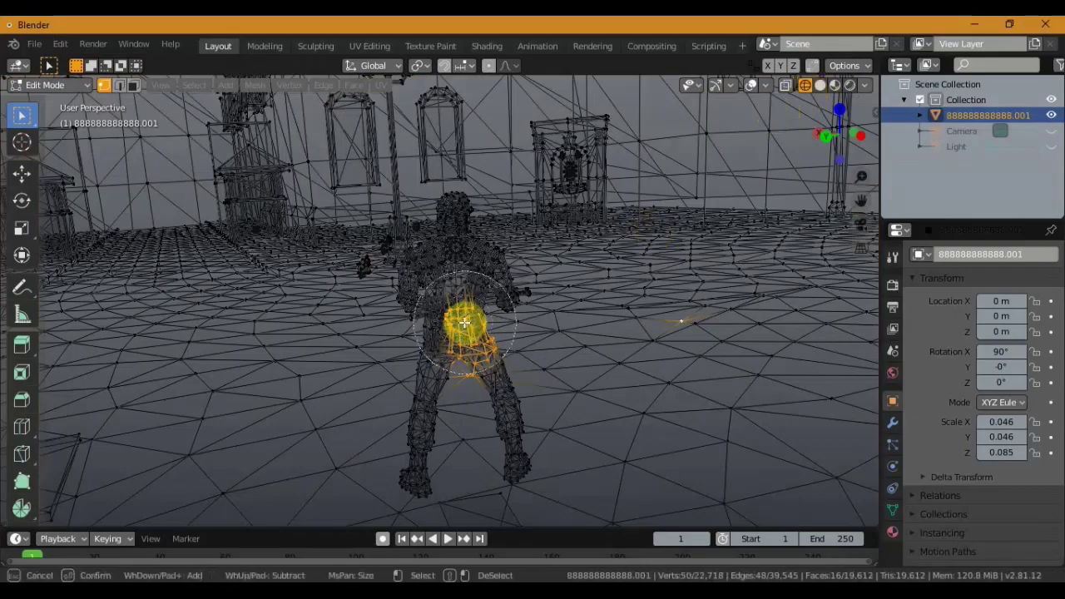
mouse_move(464, 322)
left_mouse_down()
mouse_move(437, 403)
mouse_move(457, 418)
left_mouse_up()
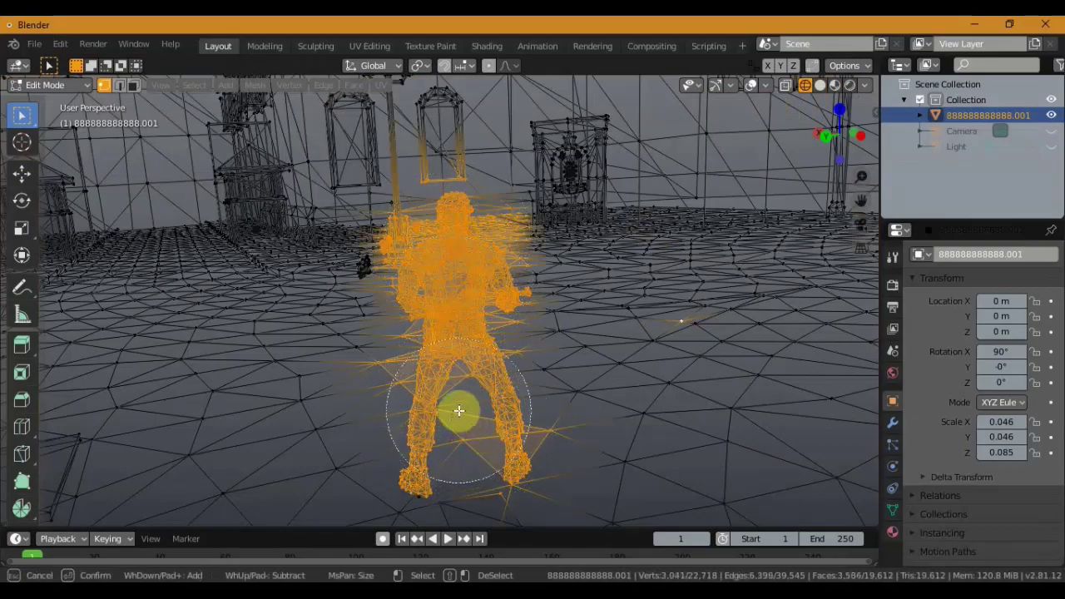
scroll(458, 410, "up", 5)
mouse_move(459, 410)
left_mouse_down("shift")
mouse_move(481, 417)
mouse_move(430, 423)
mouse_move(515, 402)
mouse_move(507, 439)
left_mouse_up("shift")
right_click(535, 420)
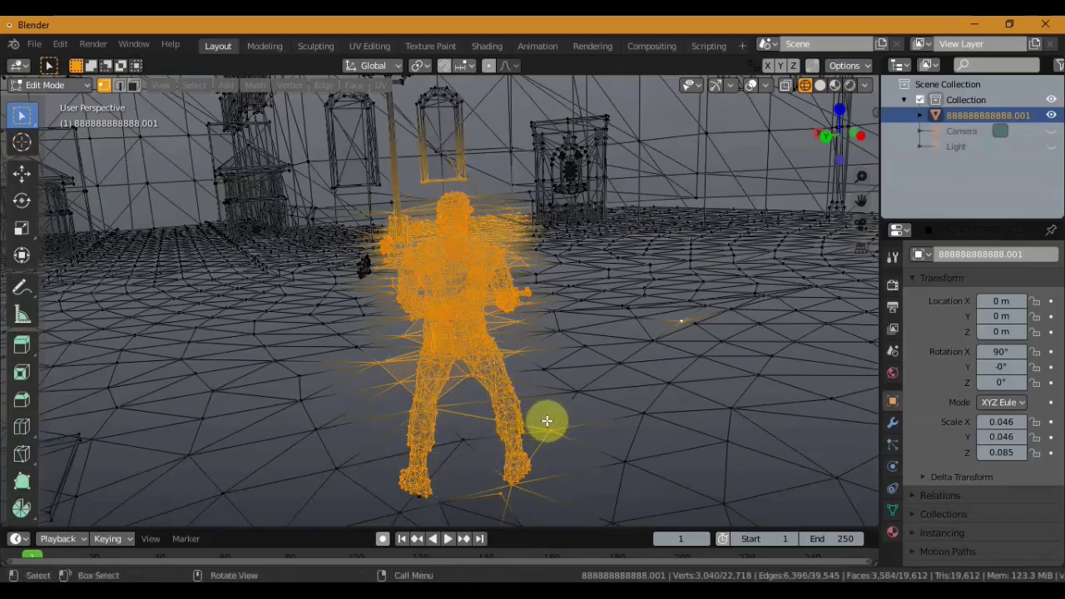
middle_click_drag(547, 421, 554, 430)
Circle-deselect the floor strip and lamp post beside the soldier.
scroll(549, 428, "up", 1)
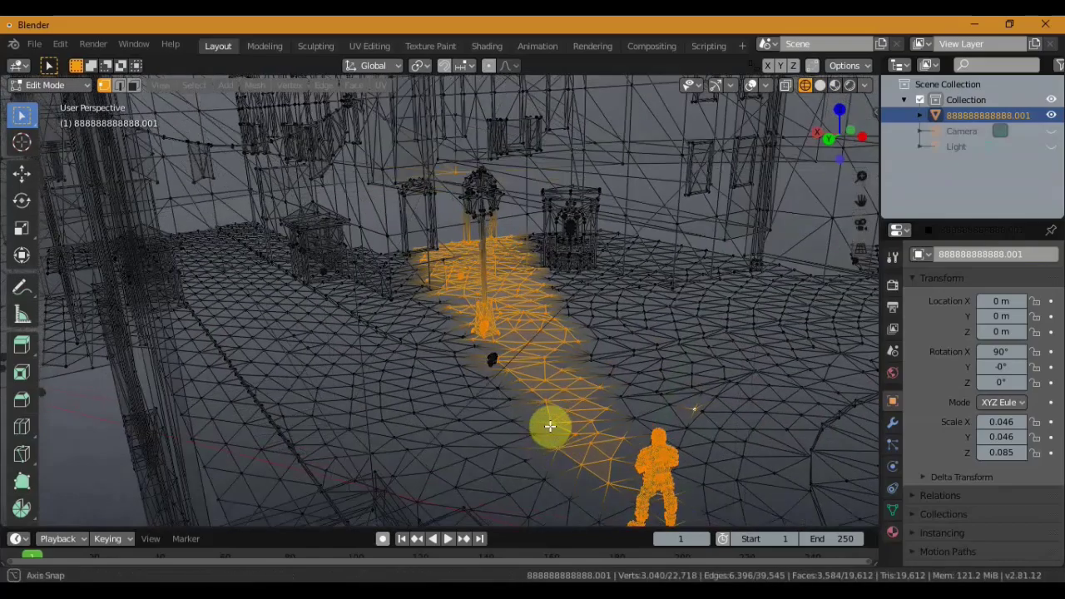
key("c")
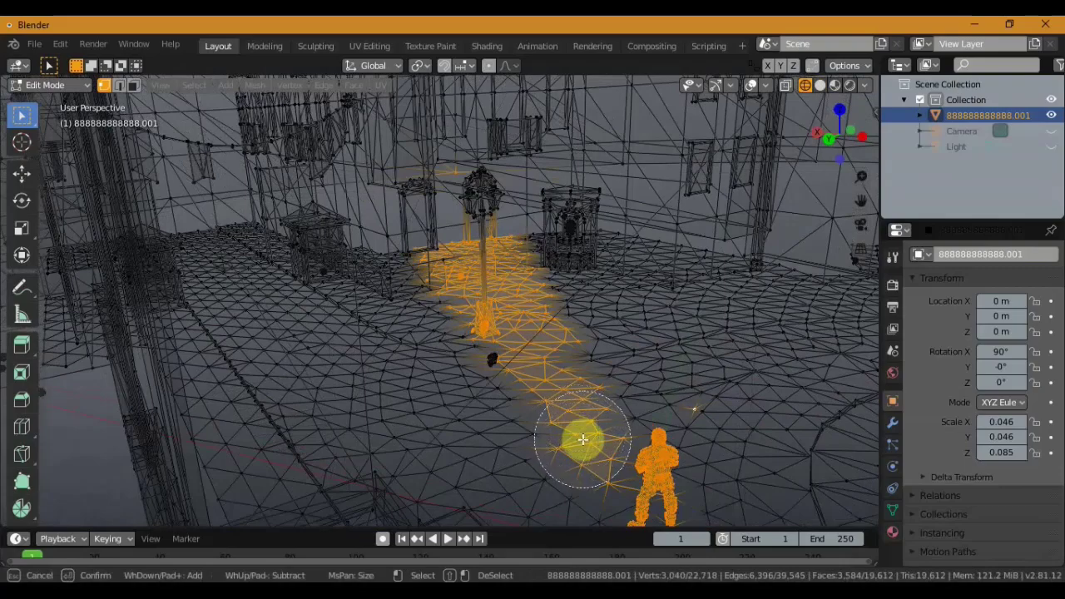
left_click(583, 439, "shift")
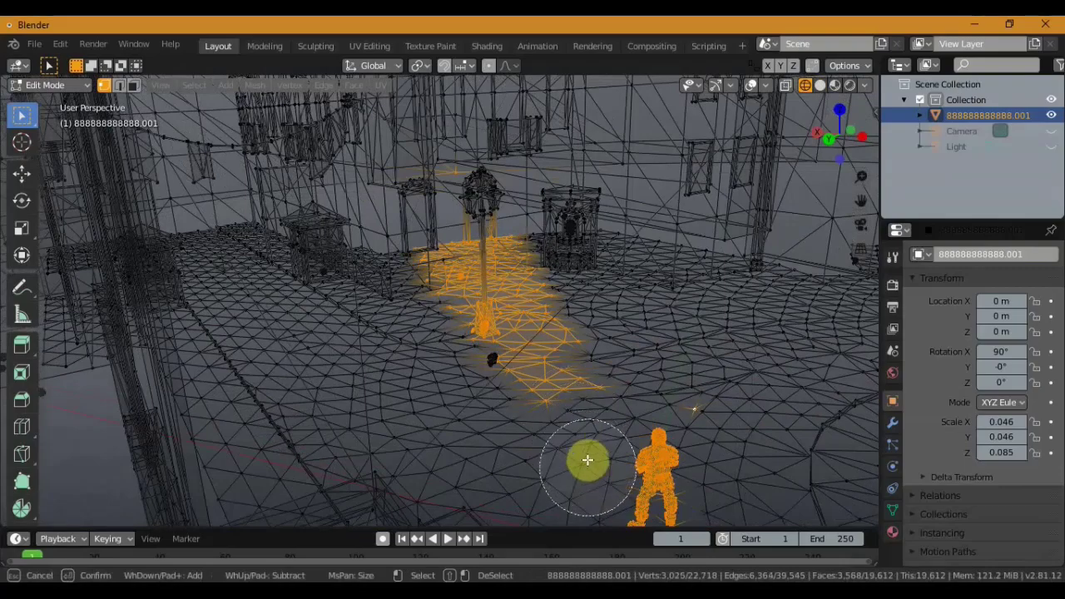
mouse_move(546, 388)
left_mouse_down("shift")
mouse_move(465, 271)
mouse_move(471, 230)
mouse_move(445, 183)
mouse_move(471, 161)
mouse_move(533, 269)
mouse_move(718, 377)
left_mouse_up("shift")
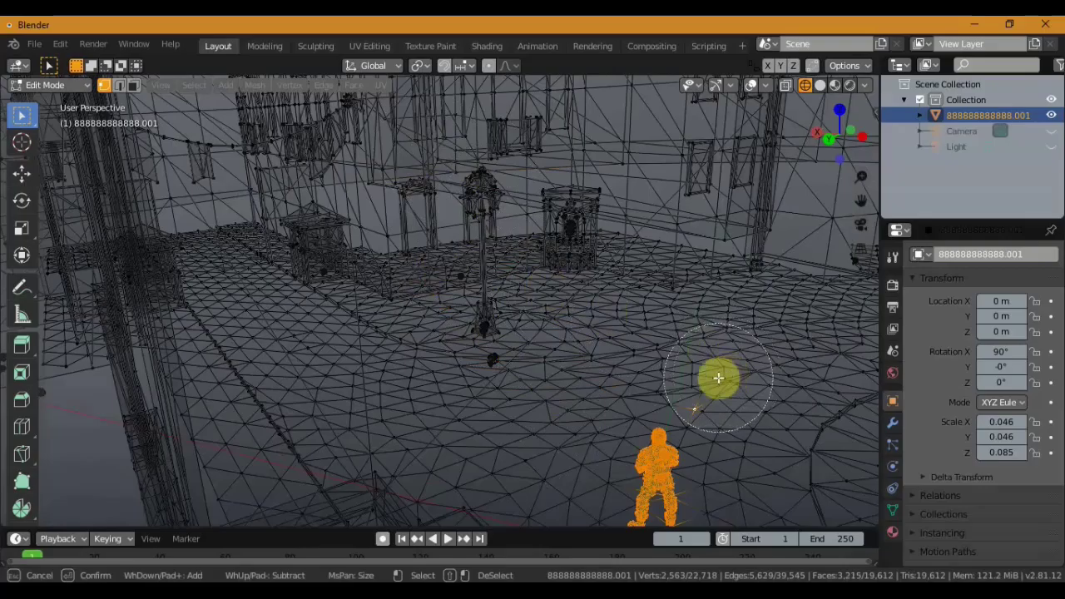
key("Escape")
Orbit back to the soldier and tidy the selection around its right foot.
mouse_move(721, 376)
middle_mouse_down()
mouse_move(661, 371)
mouse_move(694, 367)
mouse_move(632, 397)
mouse_move(427, 421)
middle_mouse_up()
scroll(421, 420, "up", 3)
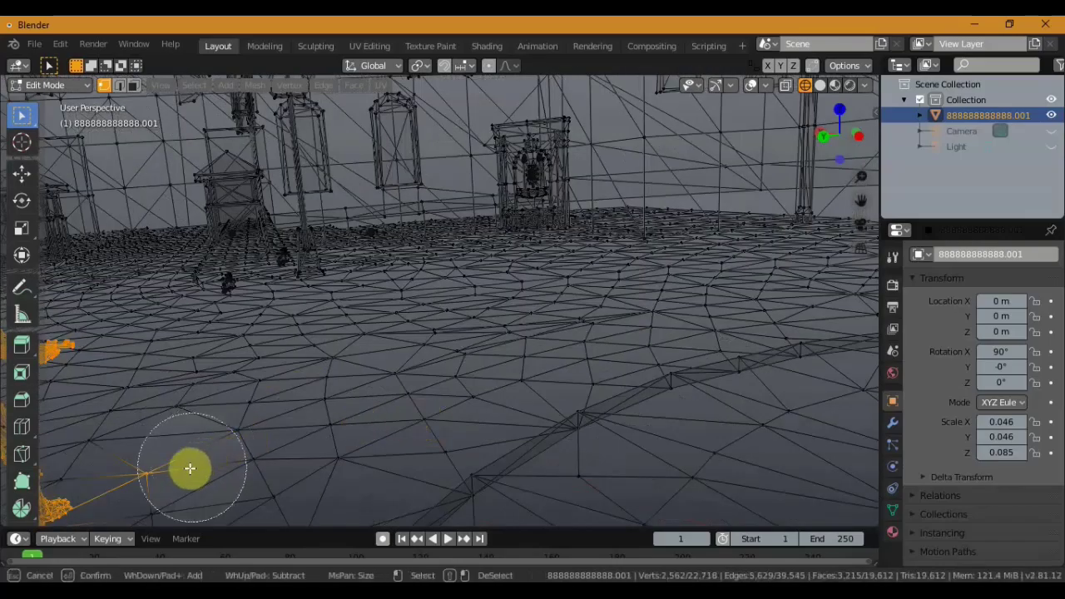
key("c")
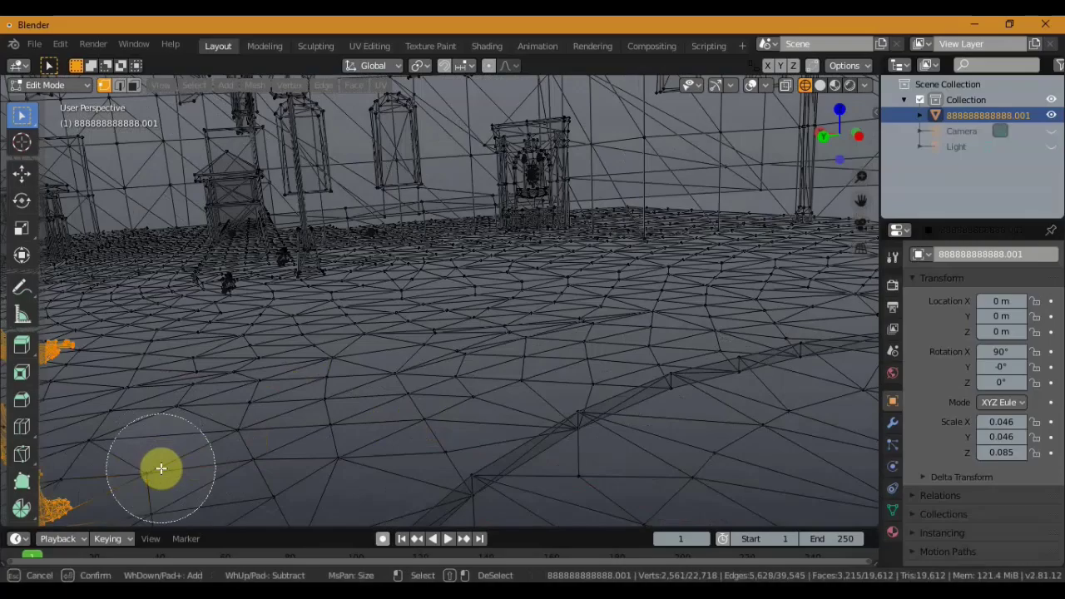
scroll(160, 469, "up", 3)
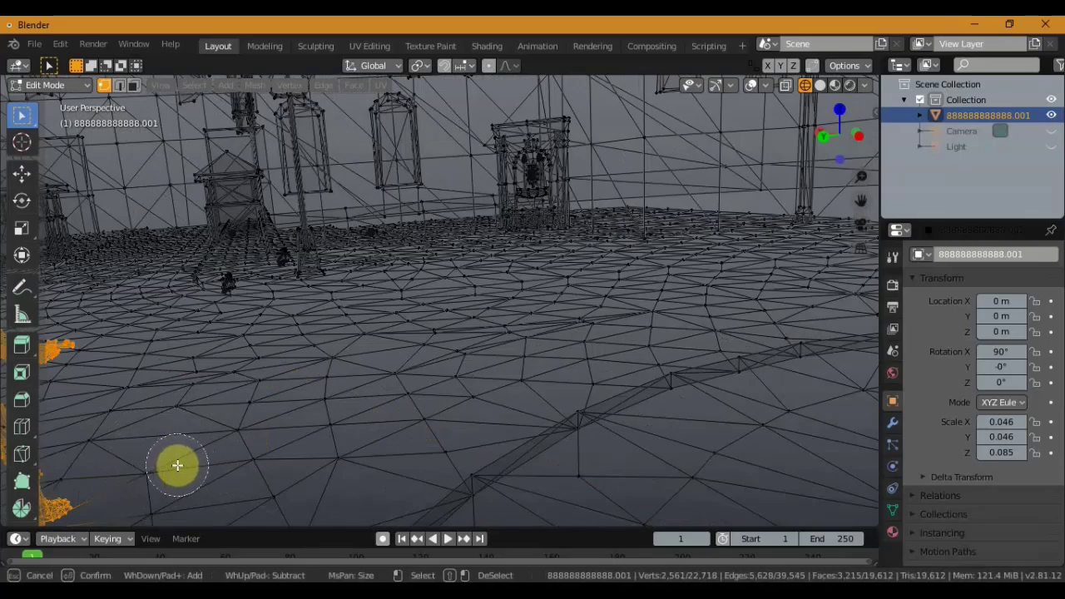
right_click(224, 444)
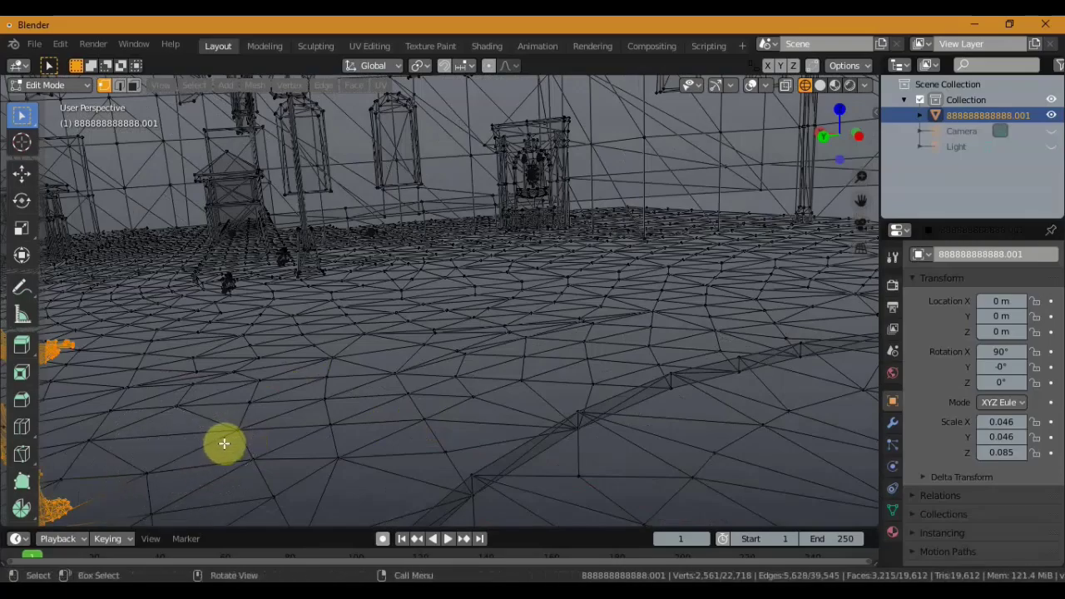
middle_click_drag(221, 445, 237, 430, "shift")
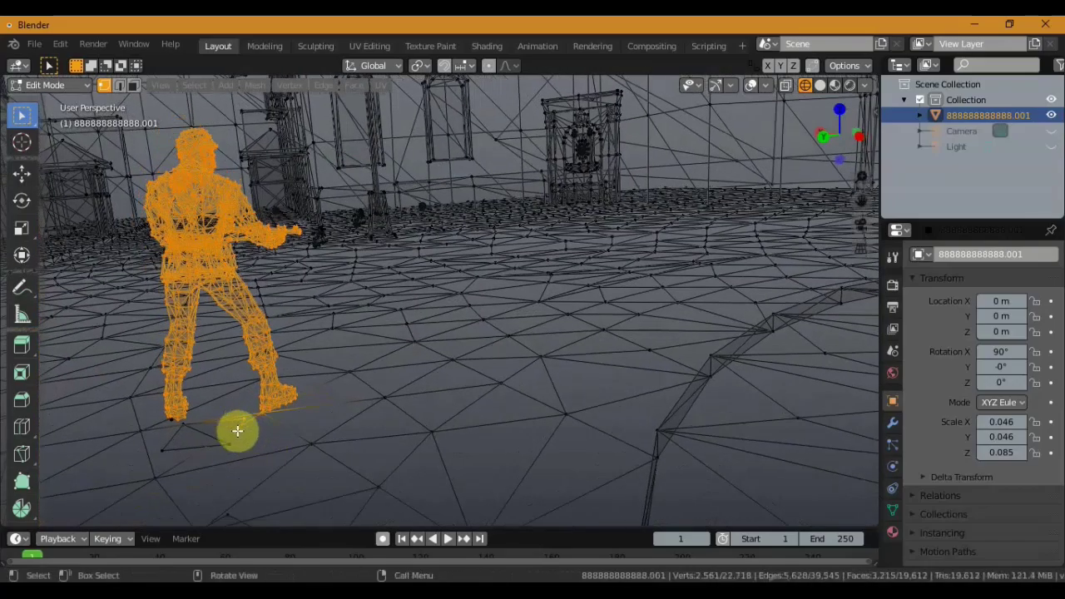
key("c")
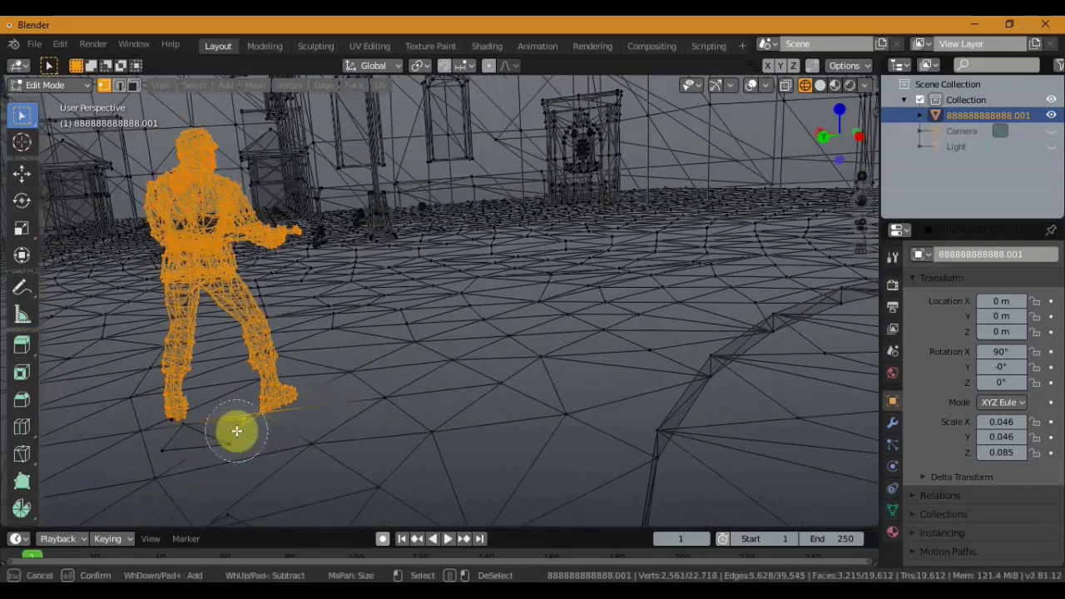
mouse_move(240, 422)
left_mouse_down()
mouse_move(254, 439)
mouse_move(272, 379)
left_mouse_up()
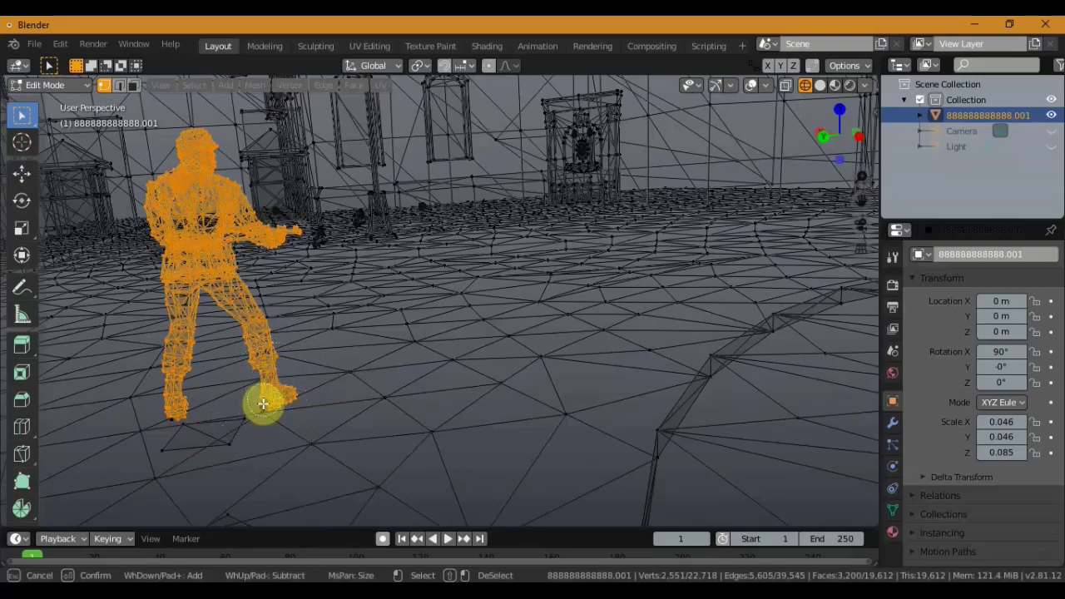
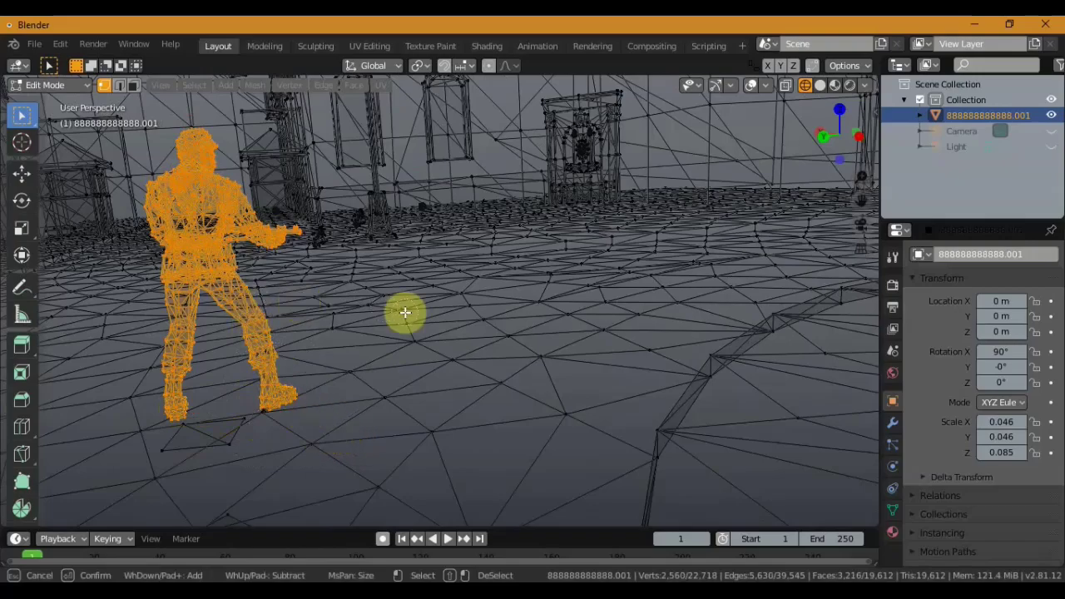
Separate the selected soldier geometry into its own object.
key("Escape")
key("p")
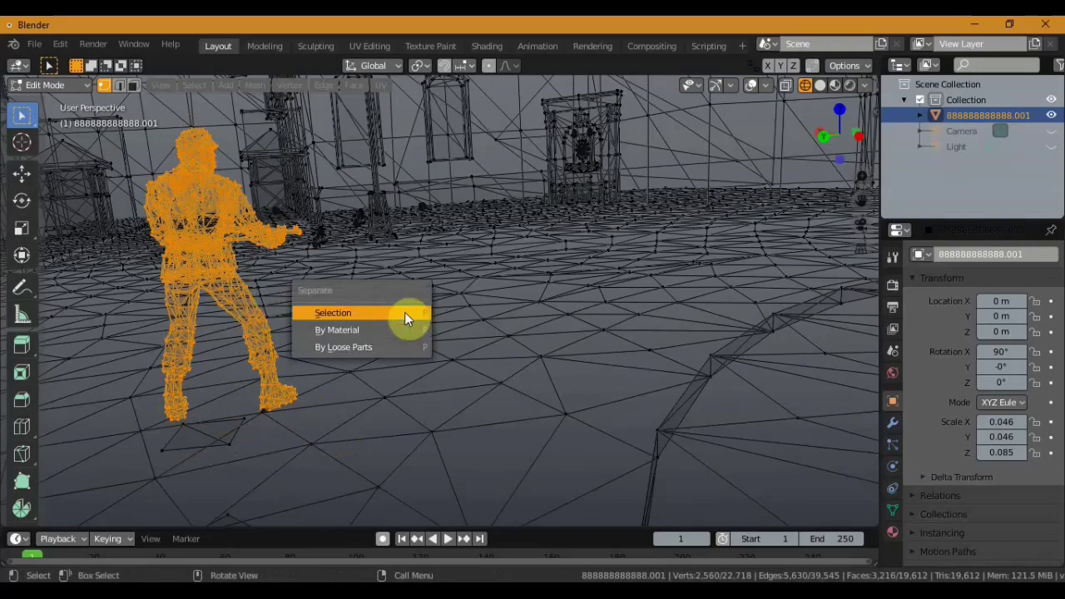
left_click(404, 312)
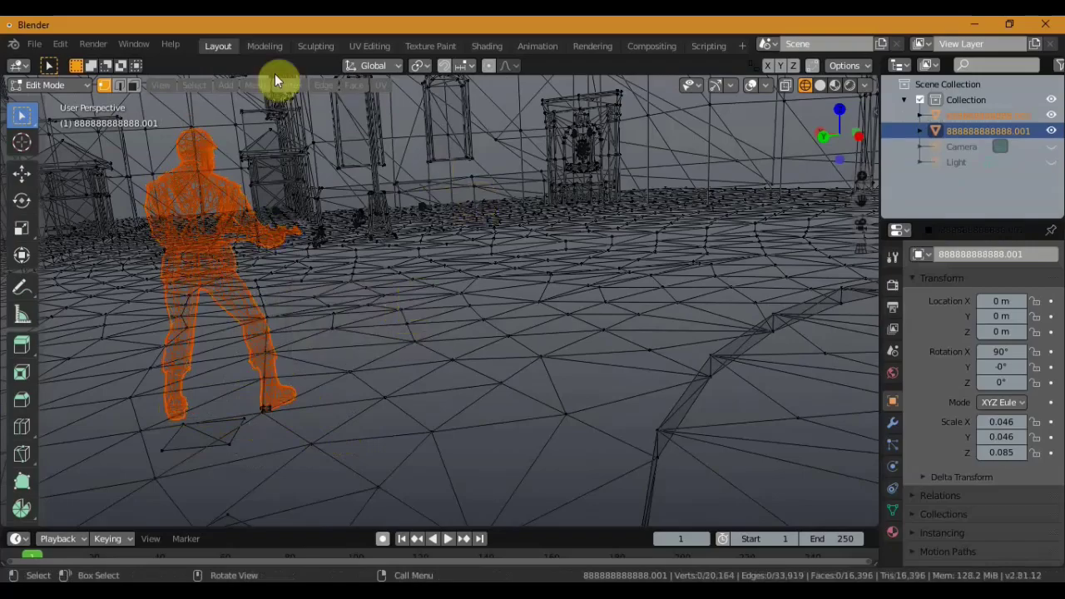
Return to Object Mode, use Material Preview shading, and hide the city mesh in the Outliner.
left_click(78, 85)
left_click(74, 102)
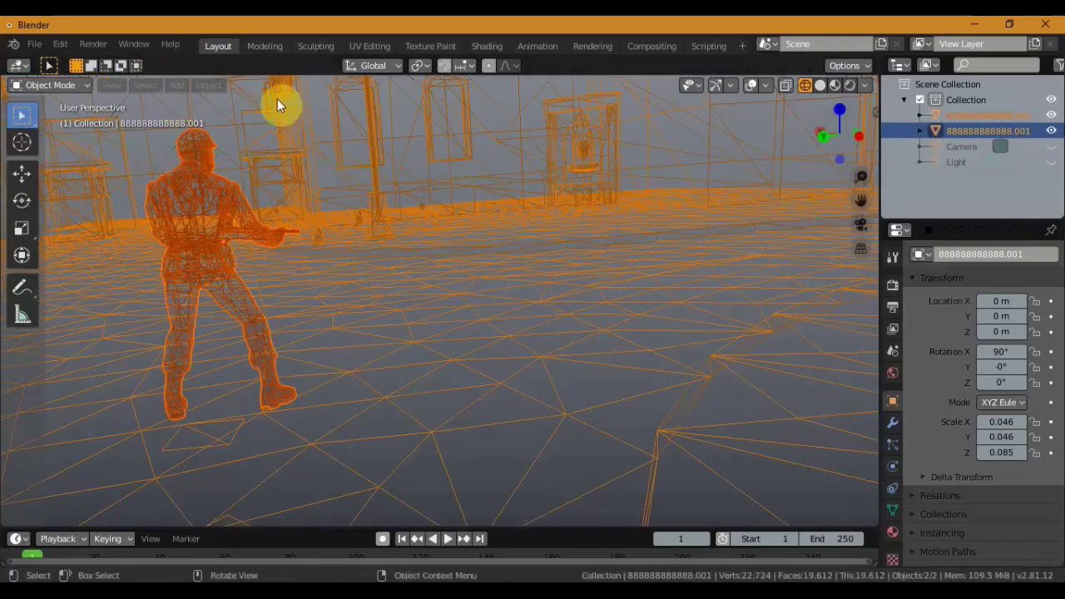
left_click(819, 86)
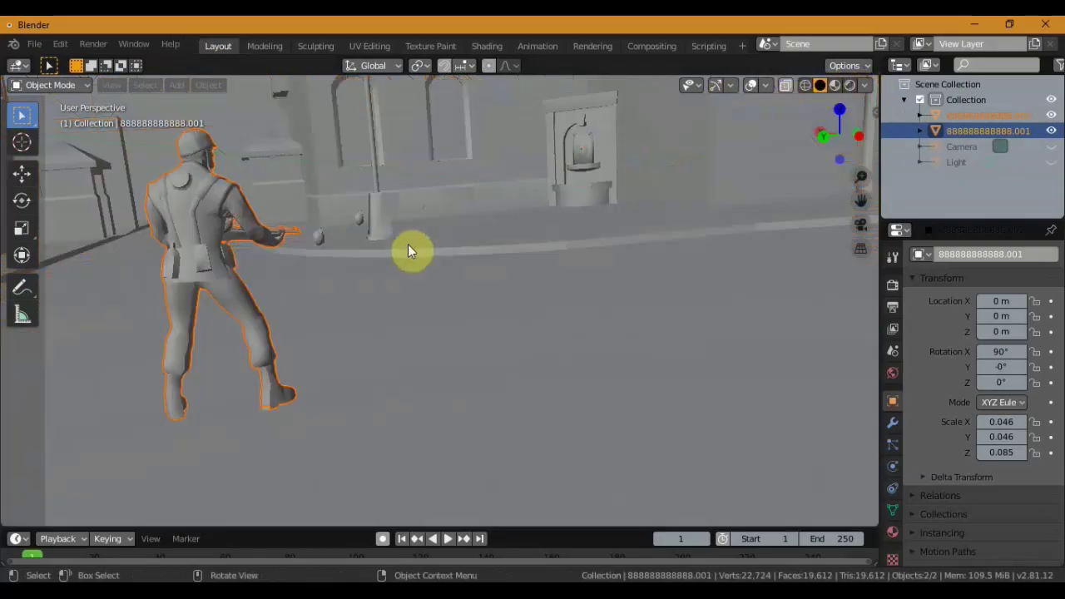
left_click(834, 85)
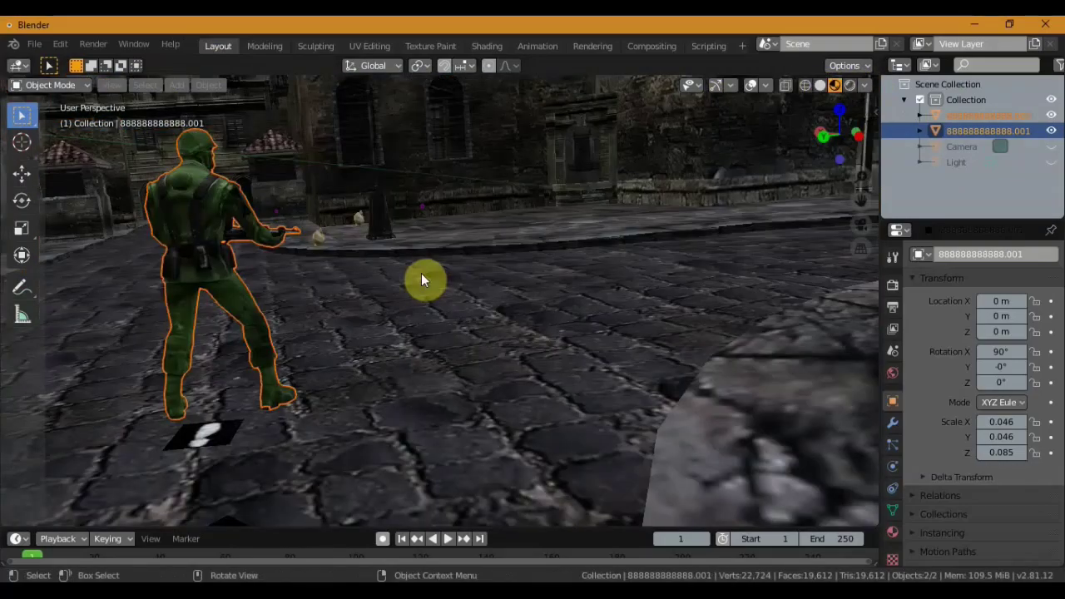
scroll(422, 275, "down", 6)
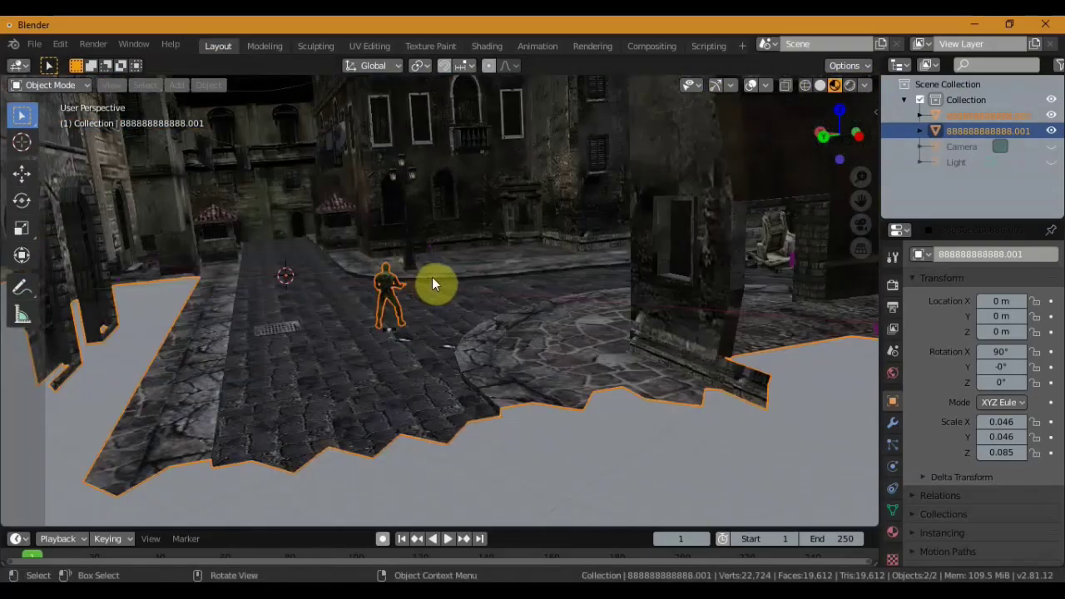
left_click(1052, 131)
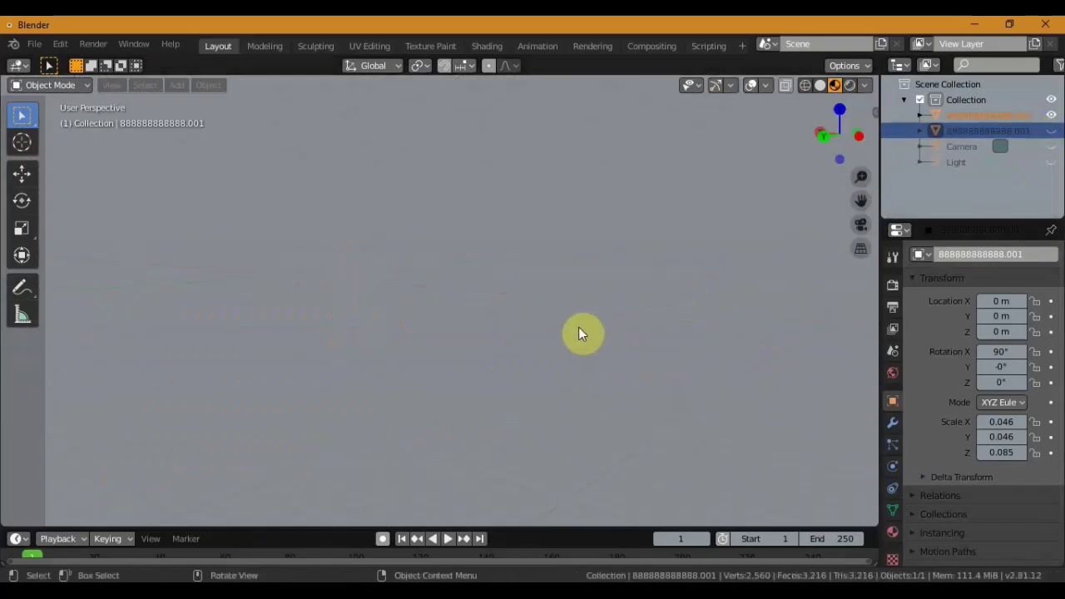
Scale the soldier up several times from the front view.
middle_click_drag(580, 333, 568, 334)
key("KP_1")
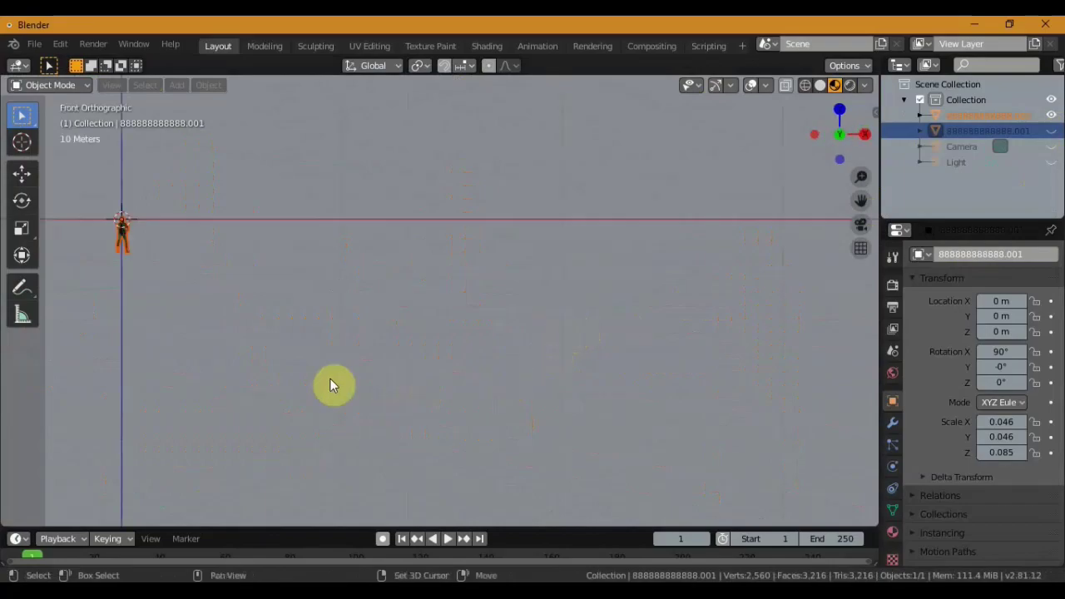
mouse_move(331, 385)
middle_mouse_down("shift")
mouse_move(464, 361)
mouse_move(578, 385)
middle_mouse_up("shift")
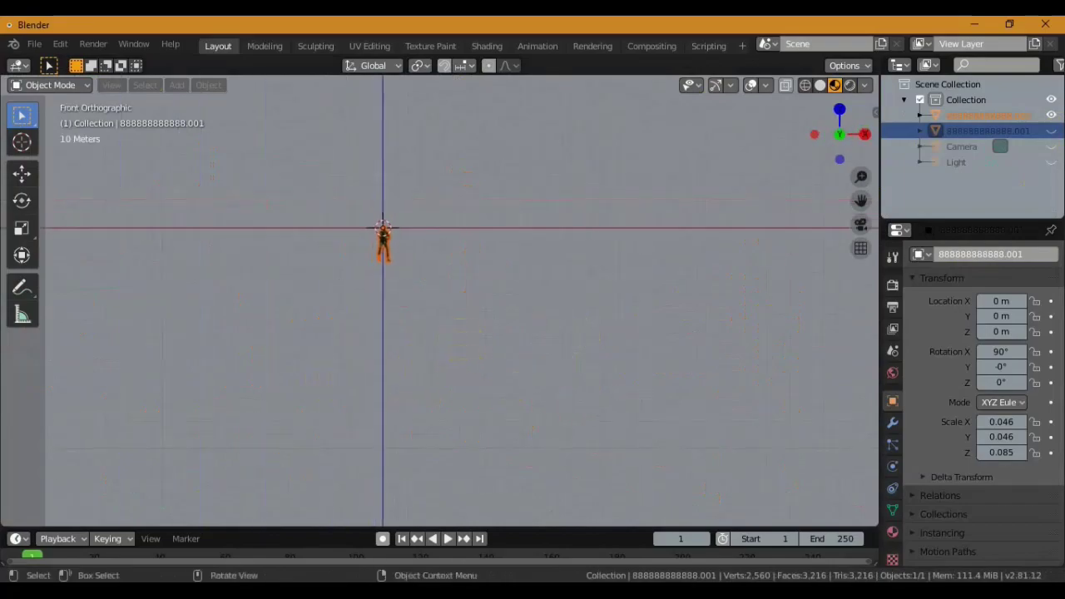
key("s")
left_click(258, 295)
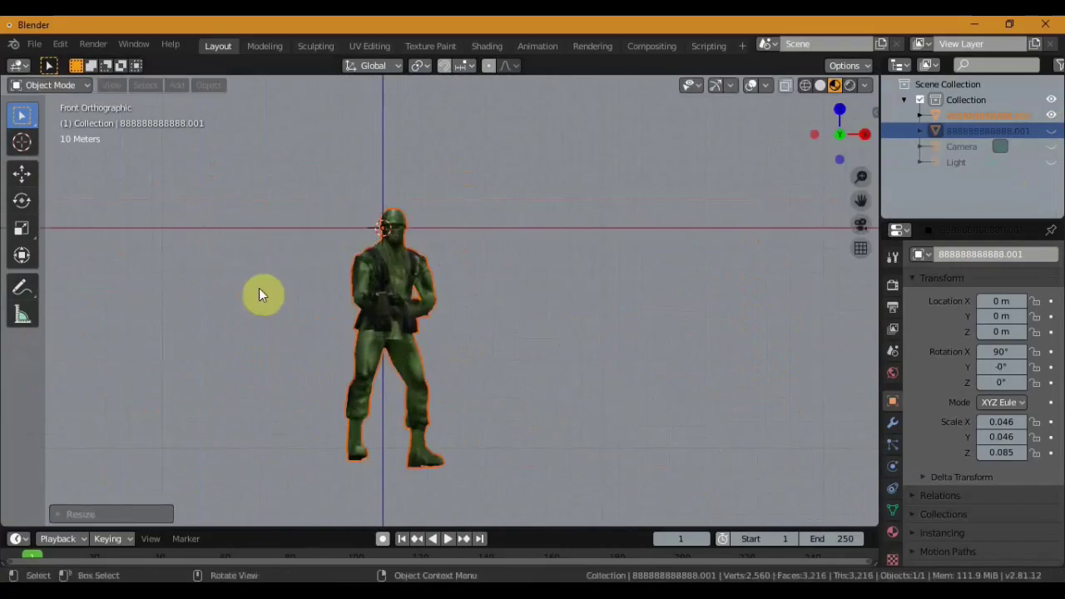
Raise the soldier slightly along the Z axis with the Move gizmo.
scroll(259, 295, "down", 3)
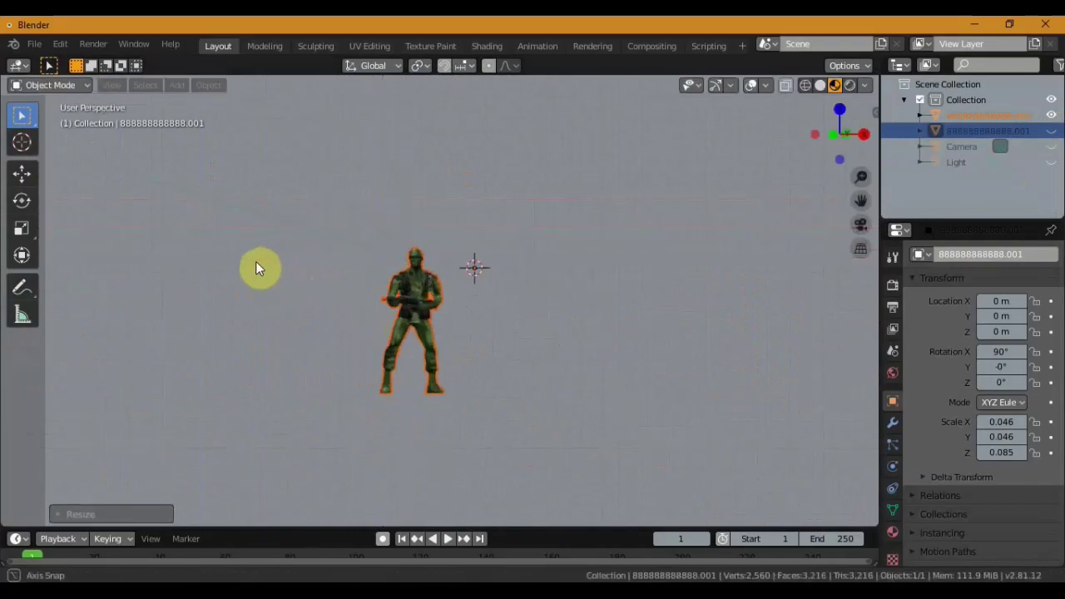
middle_click_drag(257, 268, 95, 287)
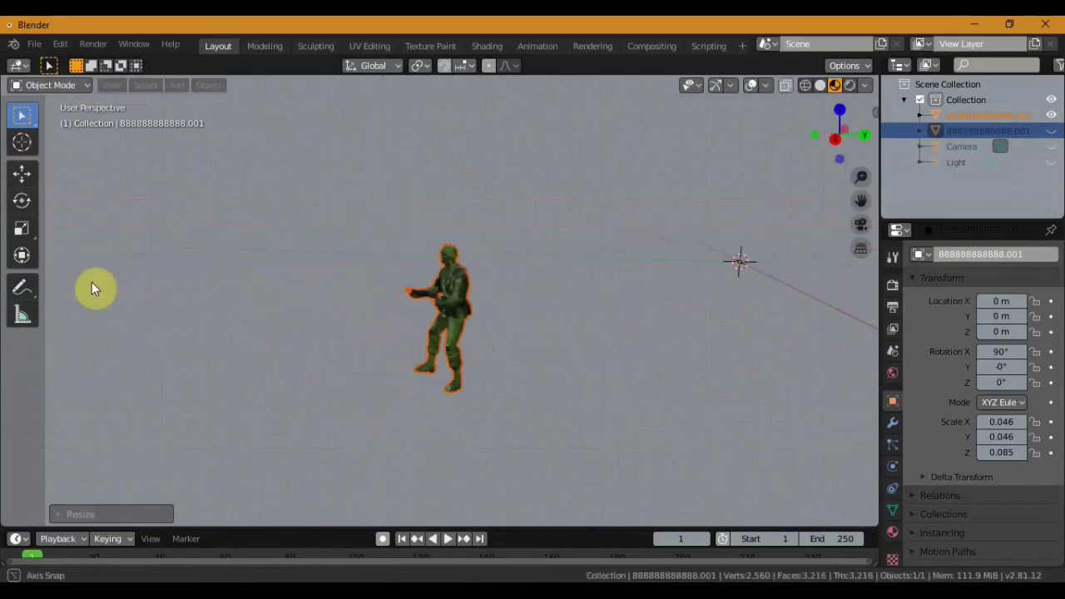
left_click(21, 172)
left_click_drag(749, 202, 740, 114)
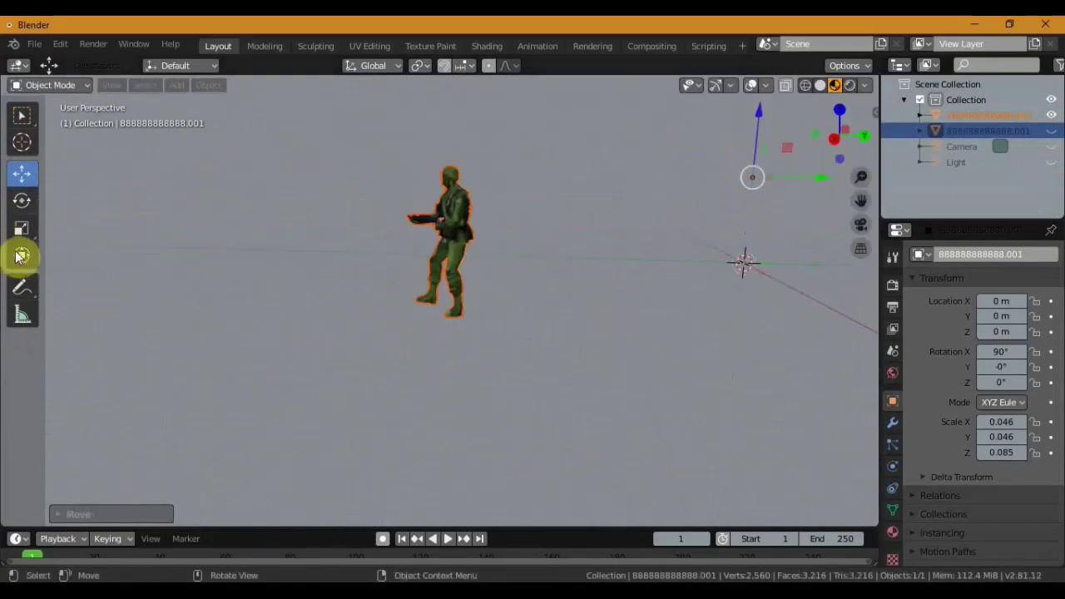
Drag the soldier toward the origin with the transform gizmo from the right side view.
left_click(22, 255)
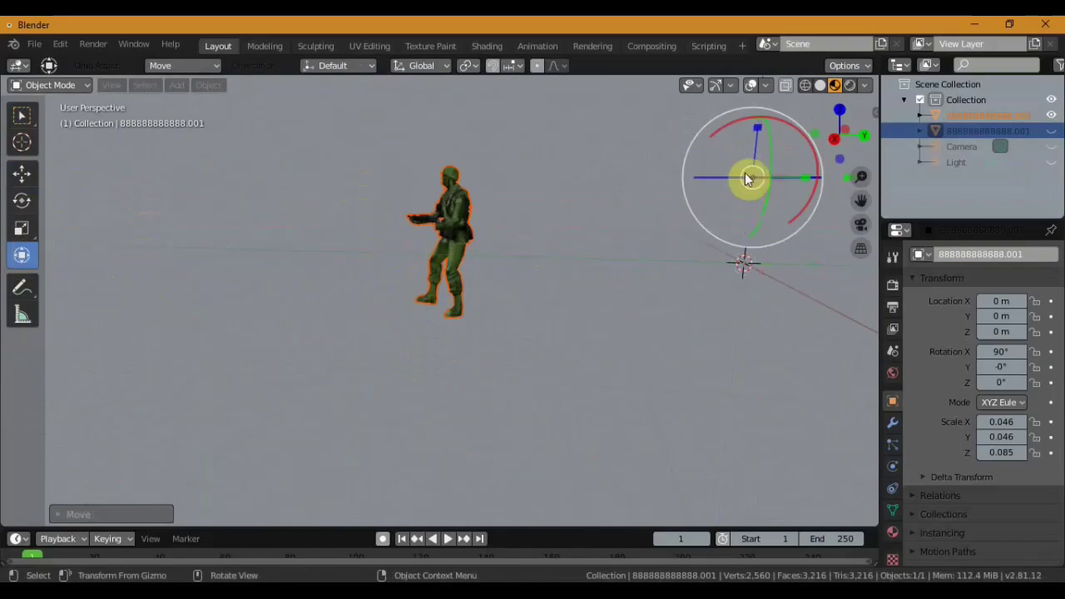
mouse_move(752, 177)
left_mouse_down()
mouse_move(775, 218)
mouse_move(92, 210)
left_mouse_up()
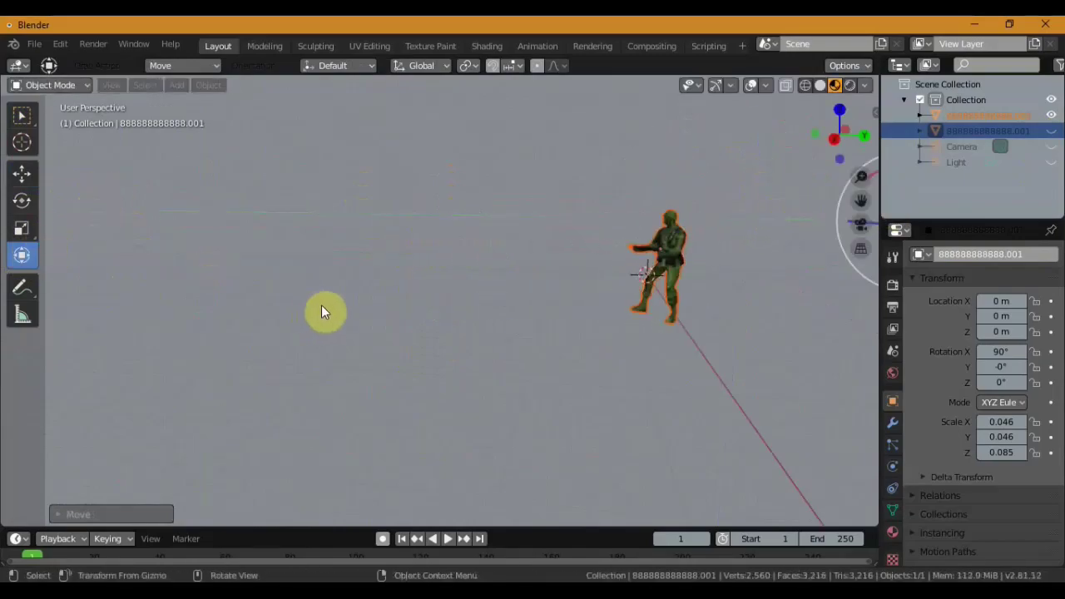
key("KP_3")
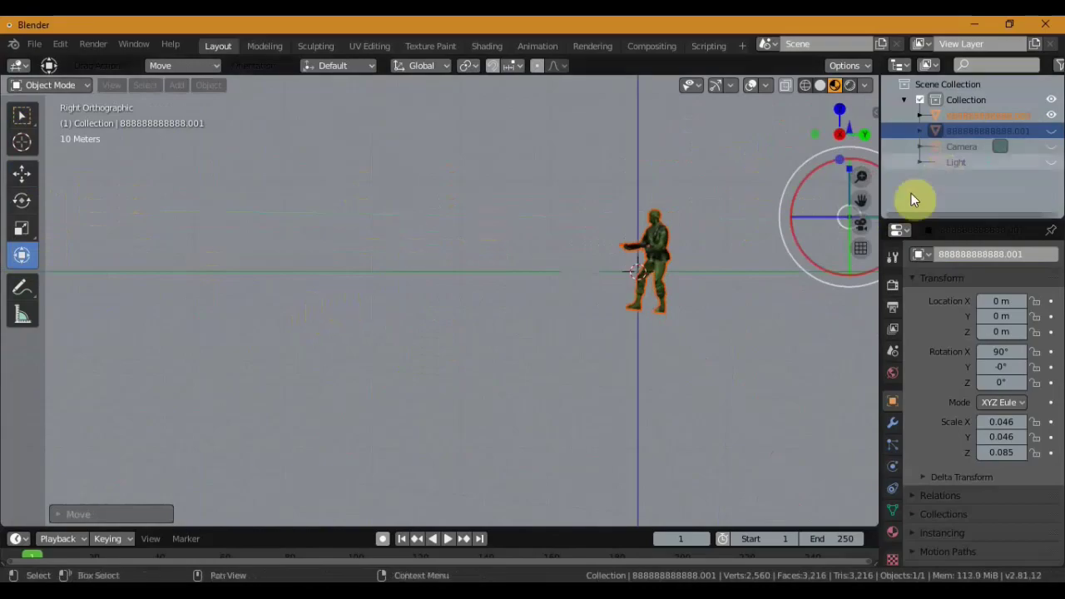
scroll(761, 287, "down", 2)
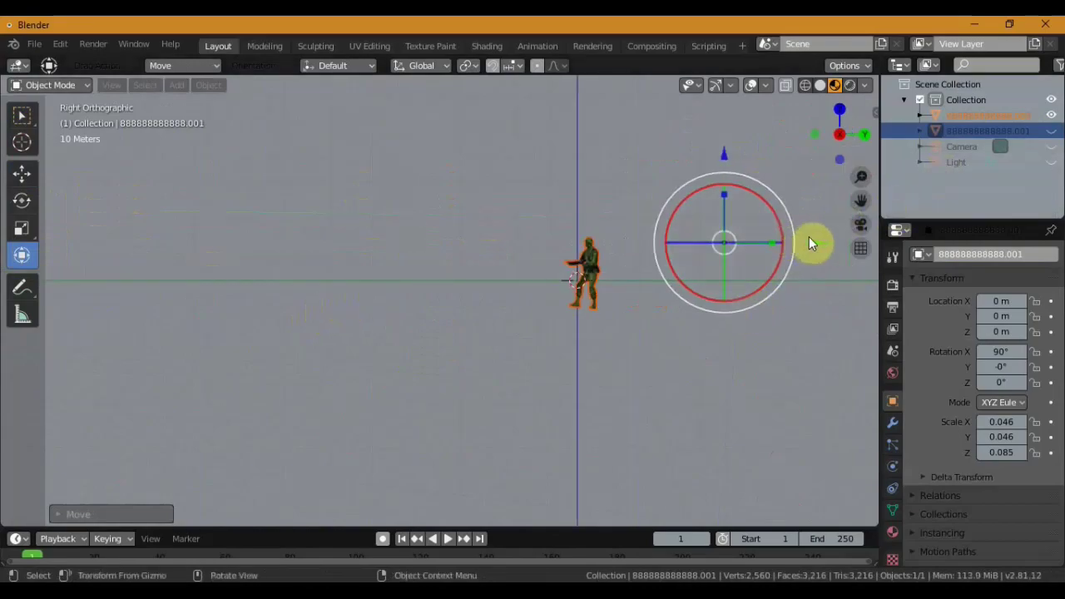
left_click_drag(808, 237, 801, 236)
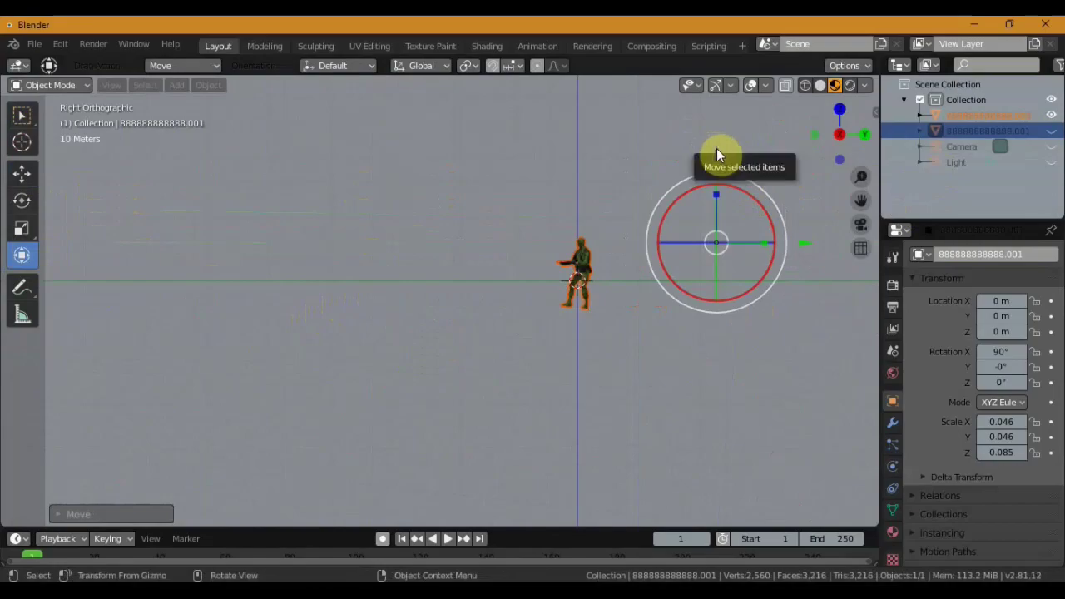
left_click_drag(714, 152, 712, 126)
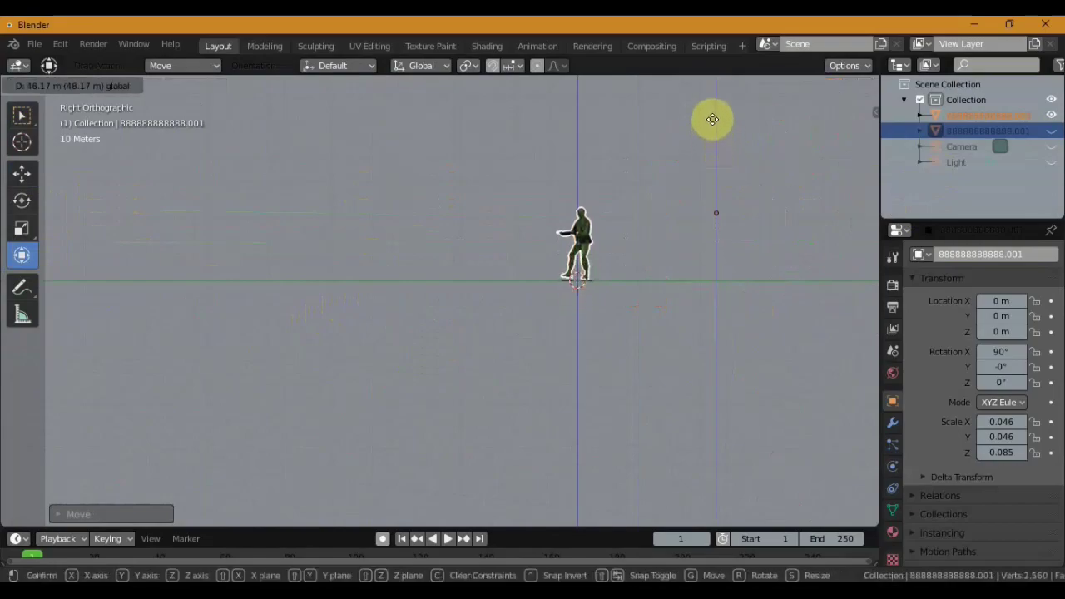
left_click(710, 126)
Enlarge the soldier further and slide him along Y to centre him.
key("s")
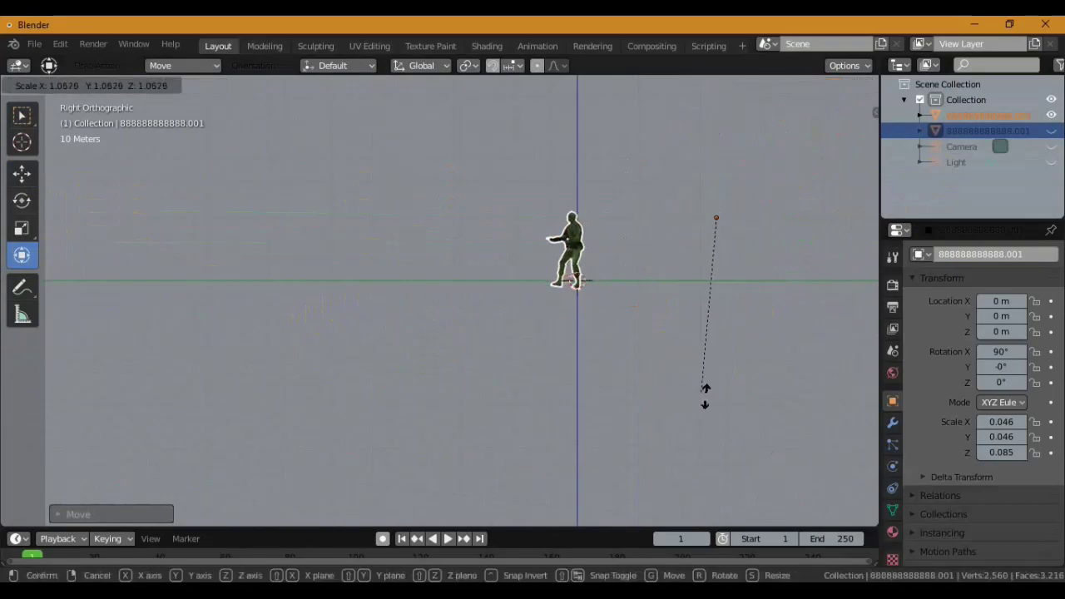
left_click(212, 148)
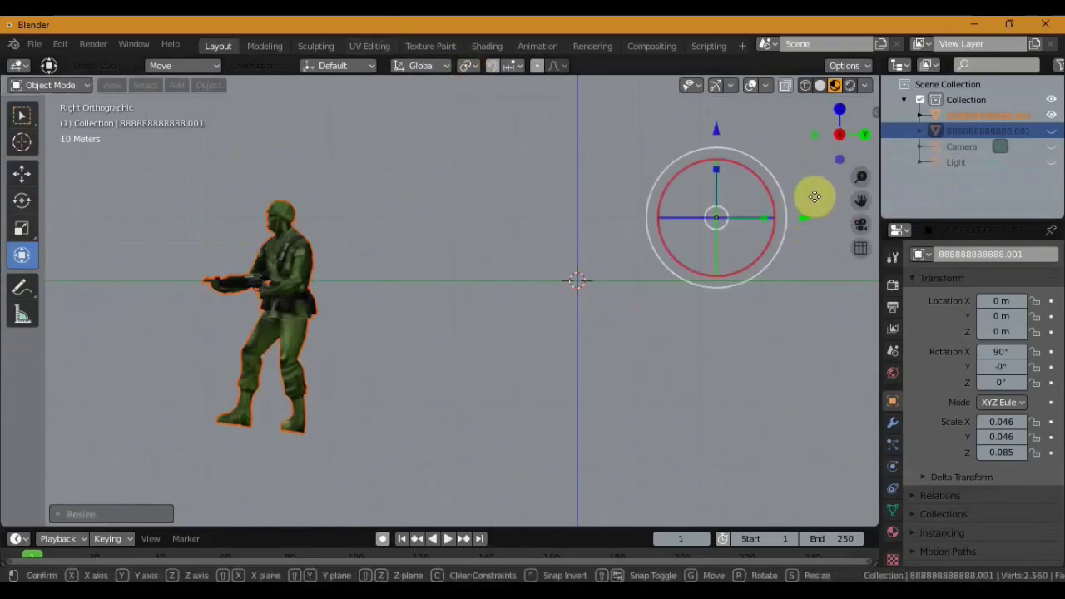
key("g")
key("y")
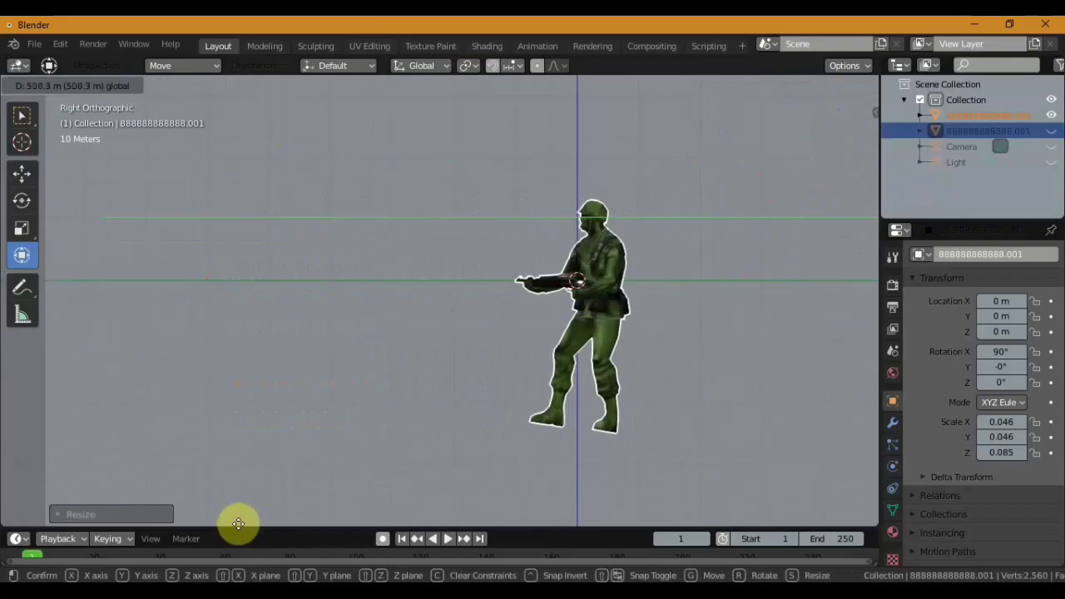
left_click(241, 520)
Fine-tune the soldier to 0 m on X, Y, Z and zoom to check his feet.
scroll(589, 287, "down", 4)
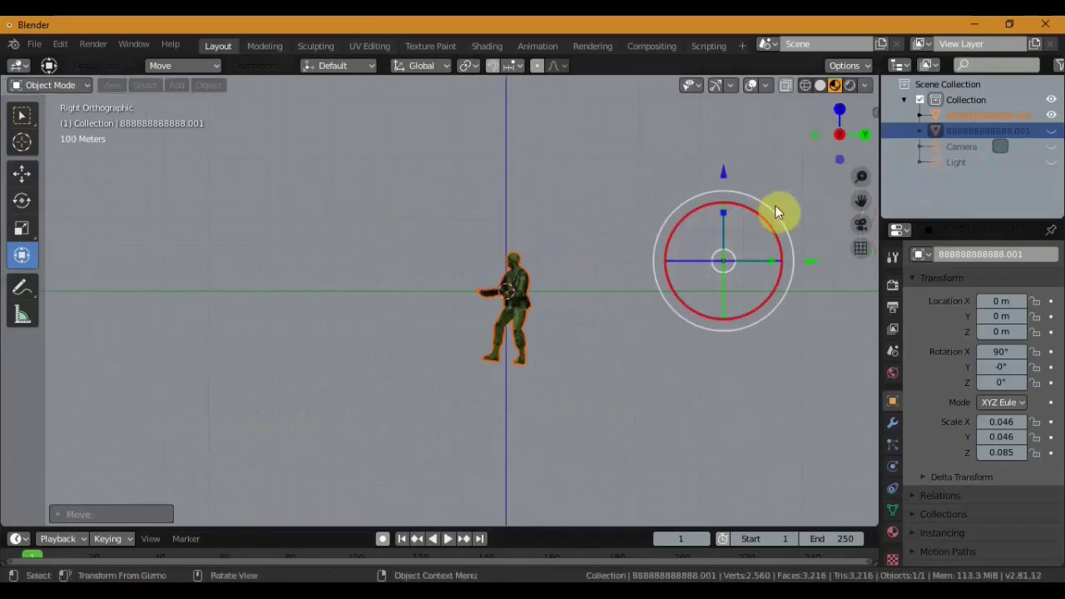
mouse_move(773, 212)
left_mouse_down()
mouse_move(737, 200)
mouse_move(687, 82)
mouse_move(750, 147)
left_mouse_up()
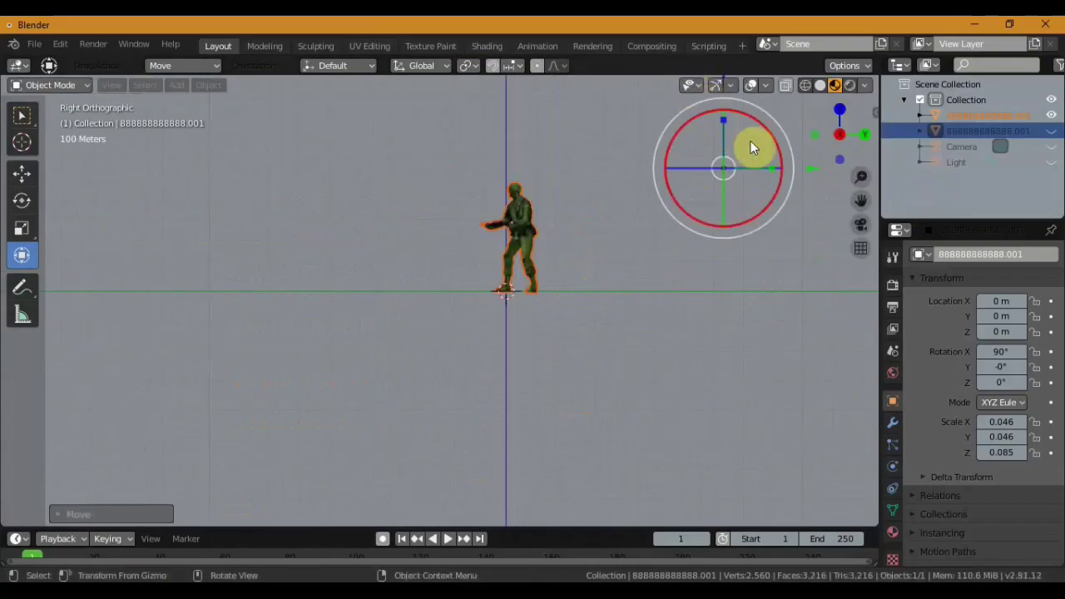
left_click_drag(812, 169, 797, 164)
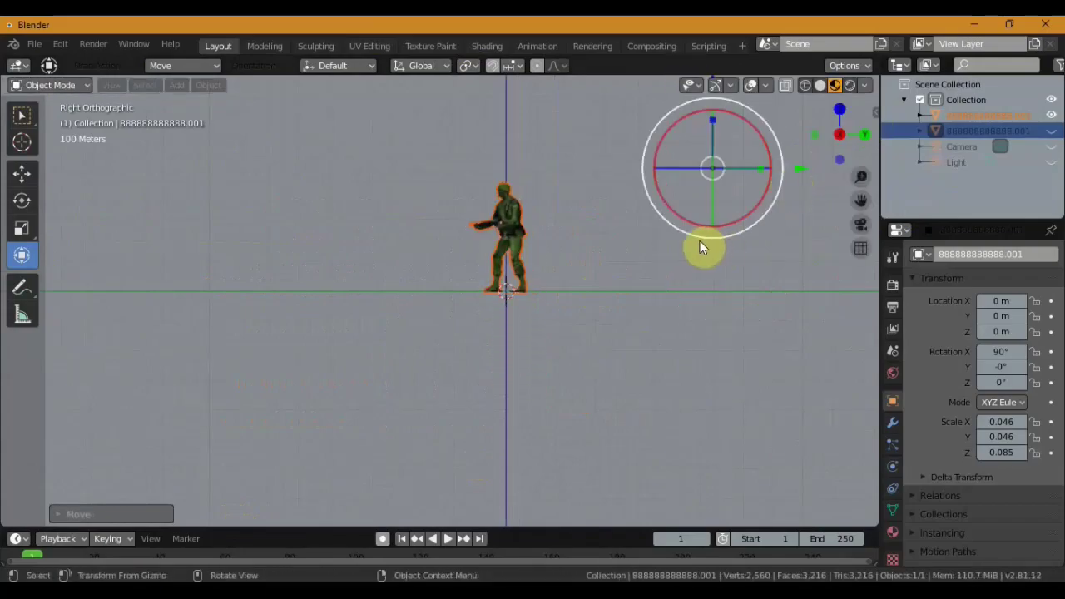
scroll(682, 264, "up", 4)
scroll(684, 257, "up", 3)
mouse_move(597, 278)
middle_mouse_down("shift")
mouse_move(266, 114)
mouse_move(755, 282)
mouse_move(602, 342)
mouse_move(475, 346)
mouse_move(212, 296)
mouse_move(666, 294)
mouse_move(608, 294)
middle_mouse_up("shift")
Deselect the soldier and activate the Select Box tool.
scroll(589, 297, "up", 2)
scroll(599, 291, "up", 1)
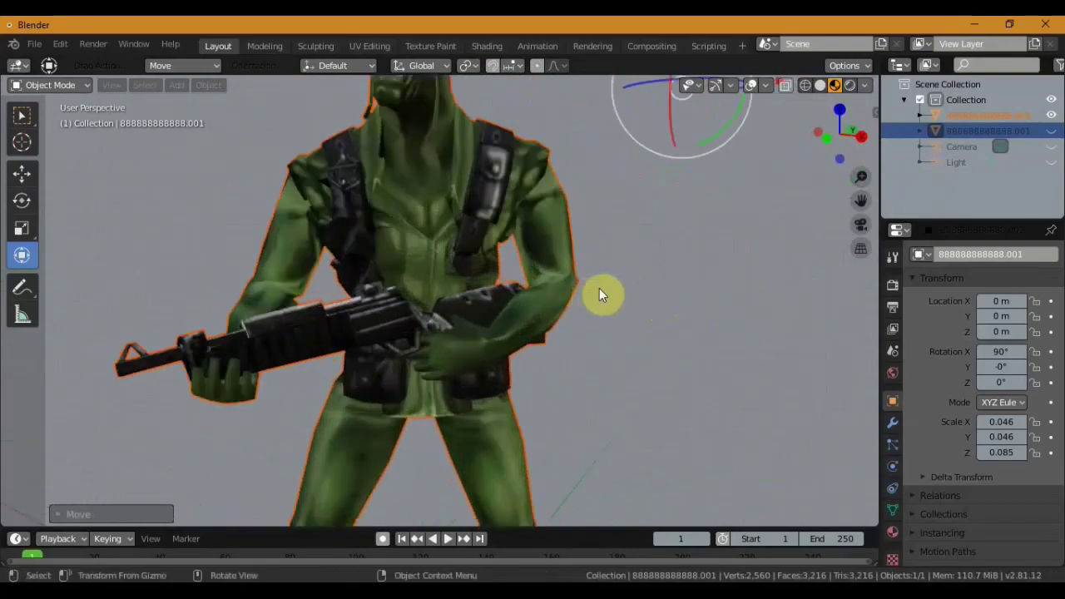
scroll(659, 277, "down", 2)
scroll(658, 273, "down", 1)
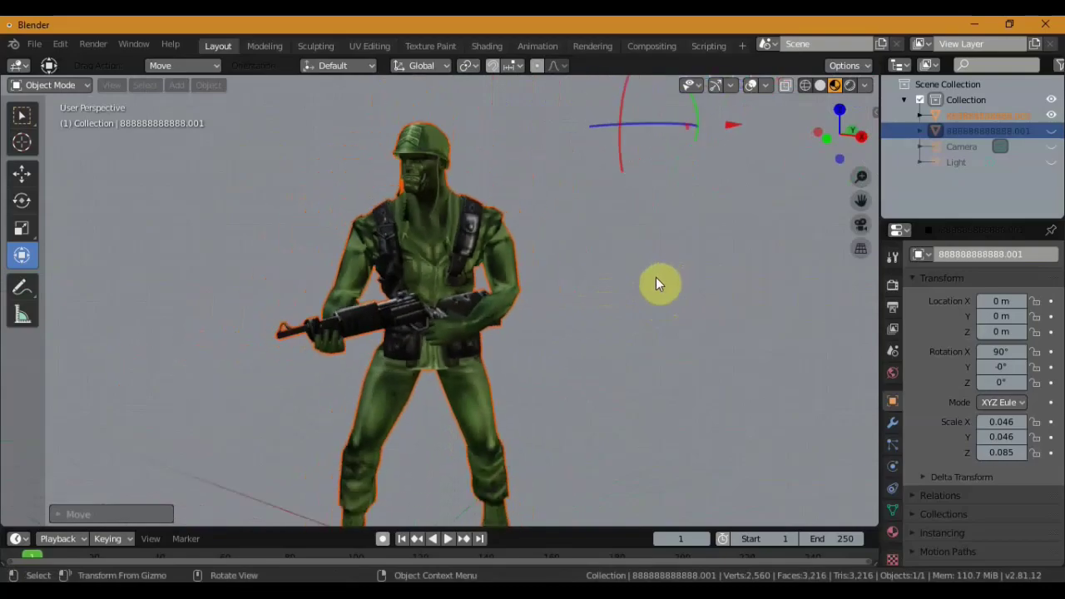
left_click(678, 299)
left_click(29, 129)
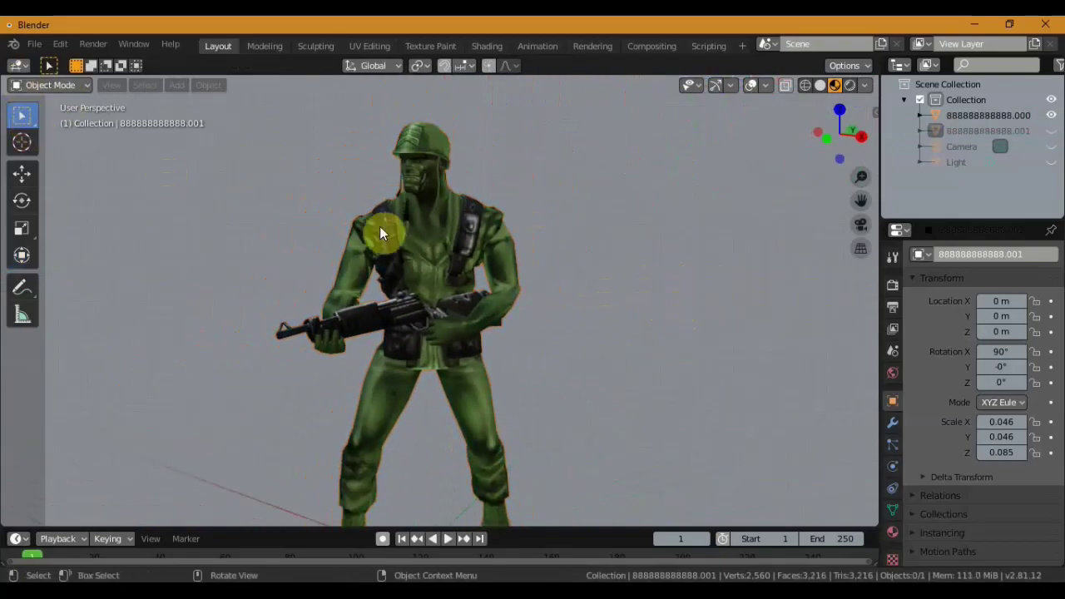
Orbit and zoom around the soldier to inspect him from the side and at the head.
mouse_move(381, 230)
middle_mouse_down()
mouse_move(466, 238)
mouse_move(452, 240)
middle_mouse_up()
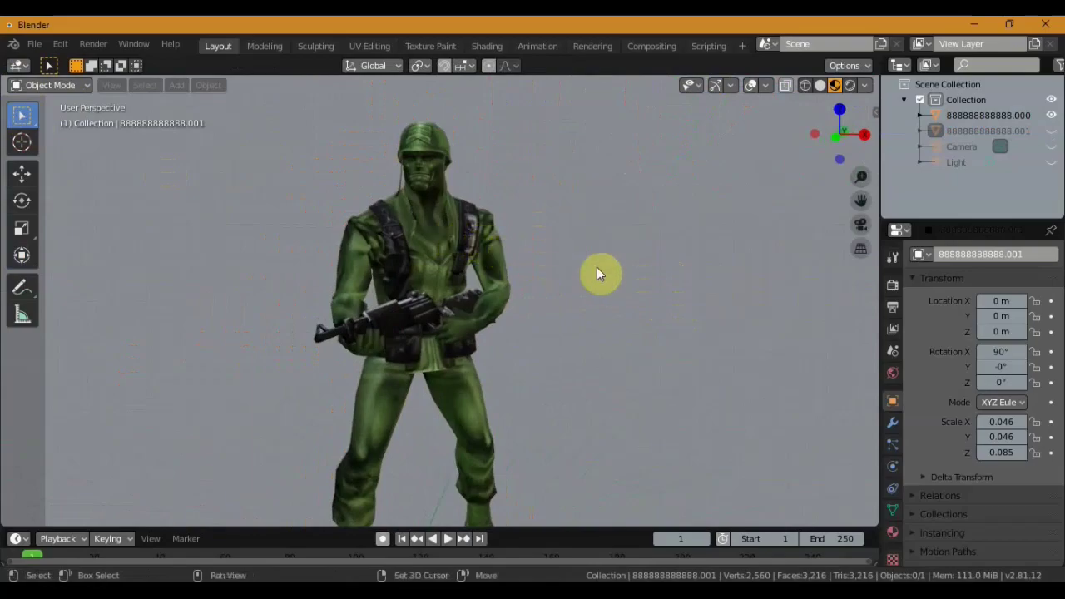
mouse_move(601, 274)
middle_mouse_down()
mouse_move(654, 202)
mouse_move(639, 225)
mouse_move(594, 221)
middle_mouse_up()
scroll(638, 225, "down", 1)
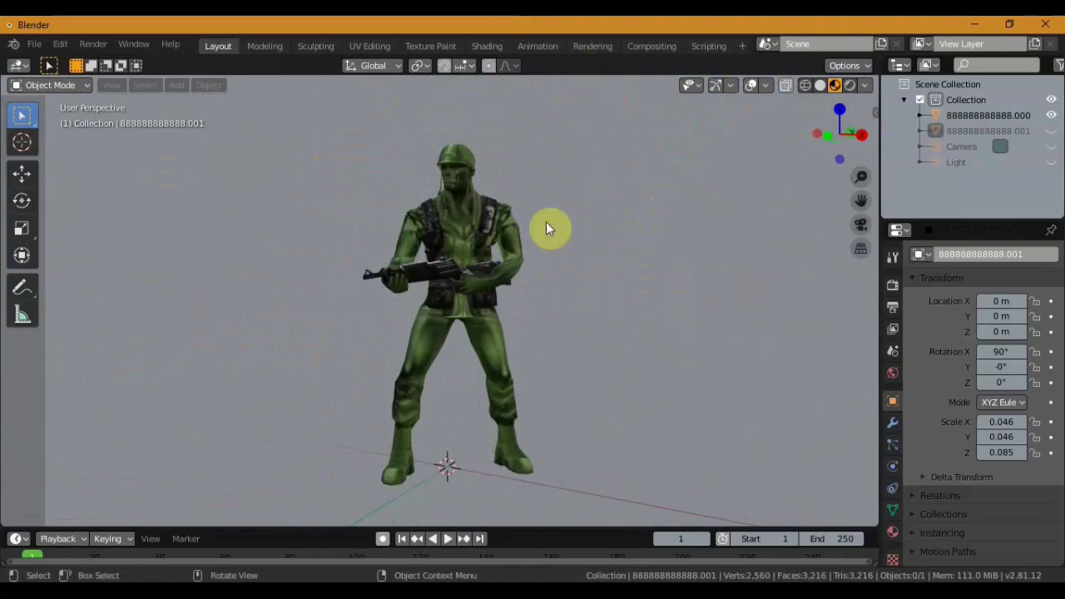
scroll(519, 271, "up", 1)
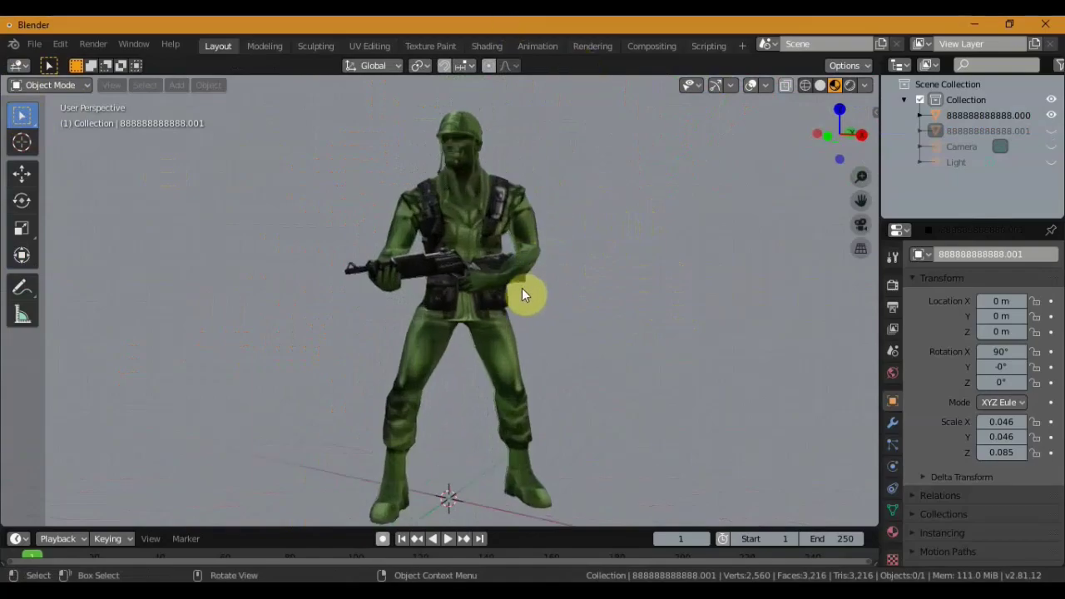
scroll(522, 288, "up", 1)
scroll(519, 288, "down", 1)
mouse_move(508, 288)
middle_mouse_down()
mouse_move(390, 303)
mouse_move(565, 284)
mouse_move(500, 298)
middle_mouse_up()
scroll(503, 283, "up", 3)
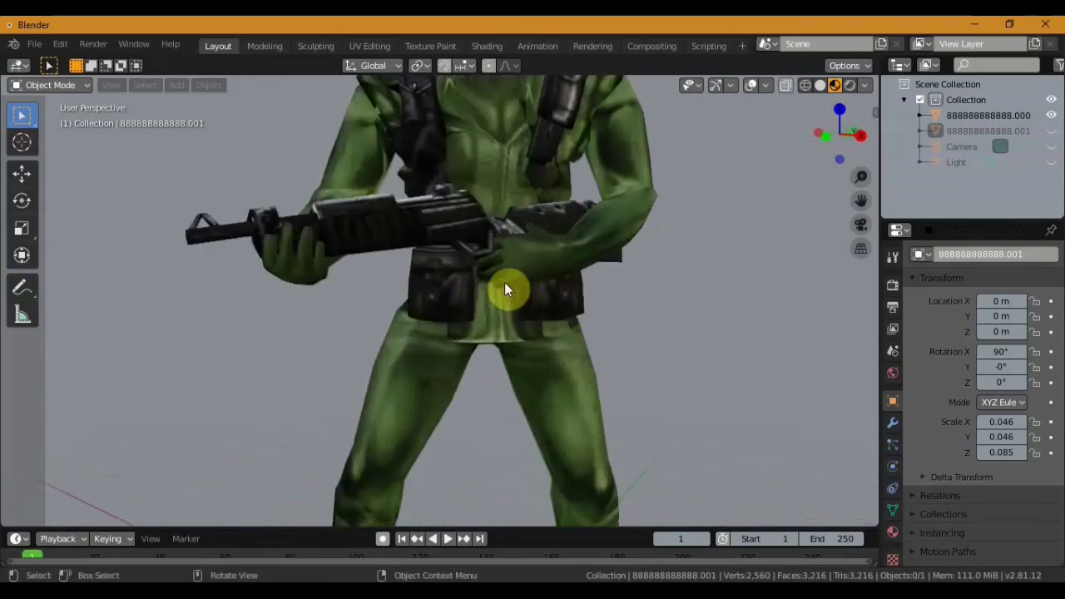
scroll(506, 281, "up", 2)
scroll(532, 270, "up", 1)
scroll(564, 263, "down", 3)
mouse_move(701, 169)
middle_mouse_down("shift")
mouse_move(702, 324)
mouse_move(677, 421)
middle_mouse_up("shift")
scroll(677, 421, "up", 2)
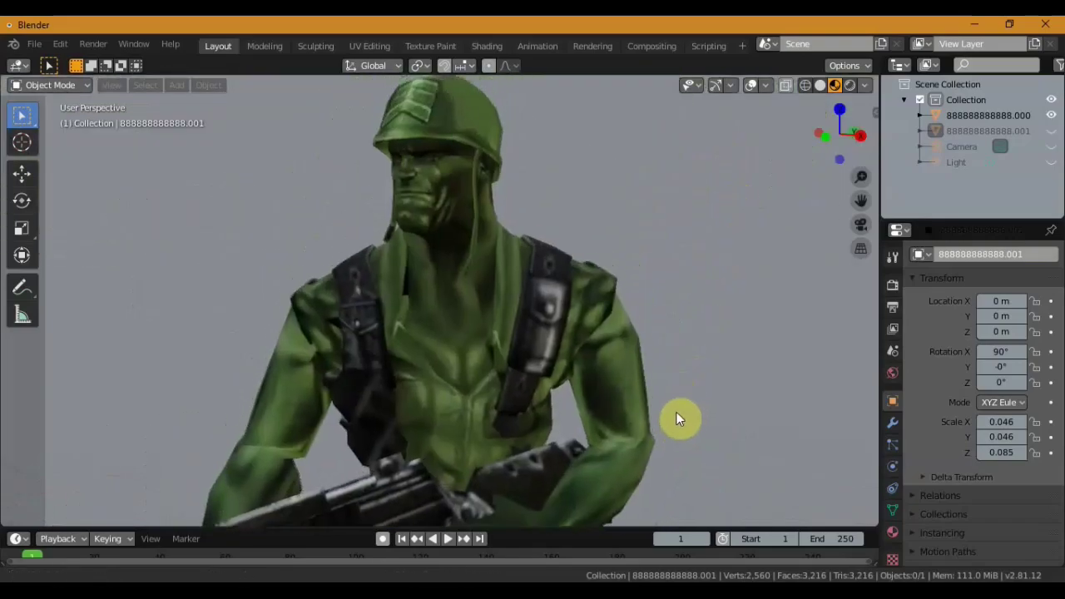
Hide the soldier, reveal the city mesh, and look around its cloud-textured dome.
left_click(1051, 131)
left_click(1051, 115)
scroll(655, 298, "down", 2)
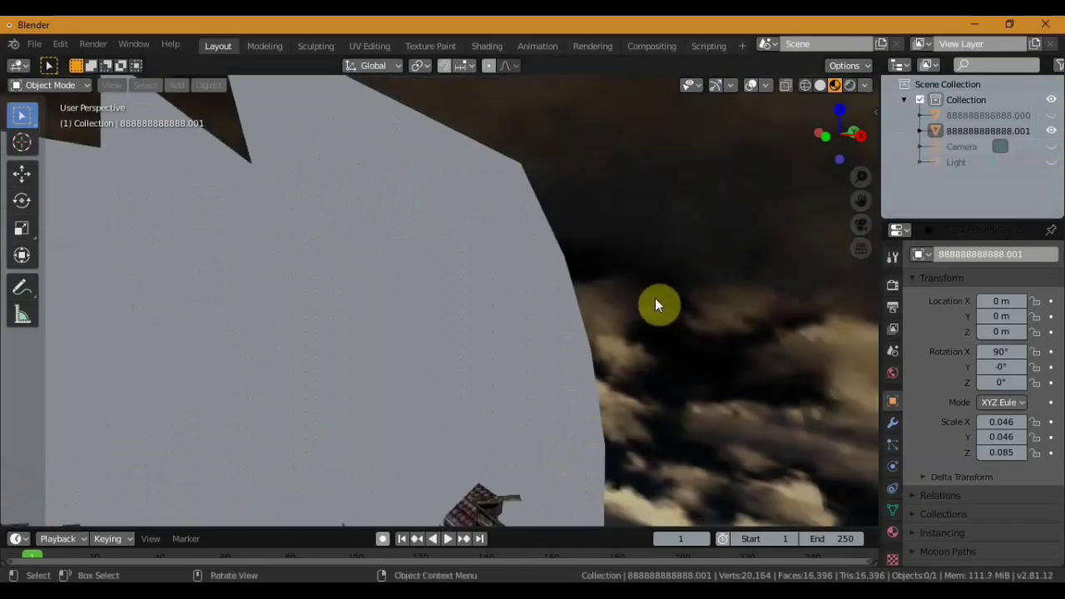
scroll(644, 302, "down", 3)
scroll(639, 302, "up", 3)
scroll(587, 303, "down", 6)
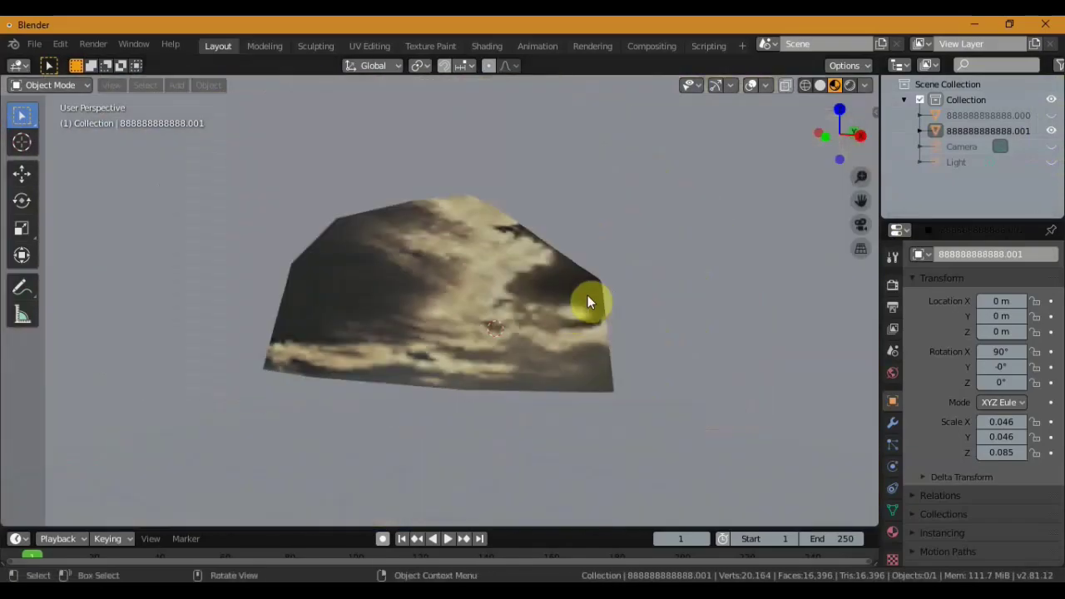
middle_click_drag(516, 349, 420, 350)
scroll(429, 357, "up", 3)
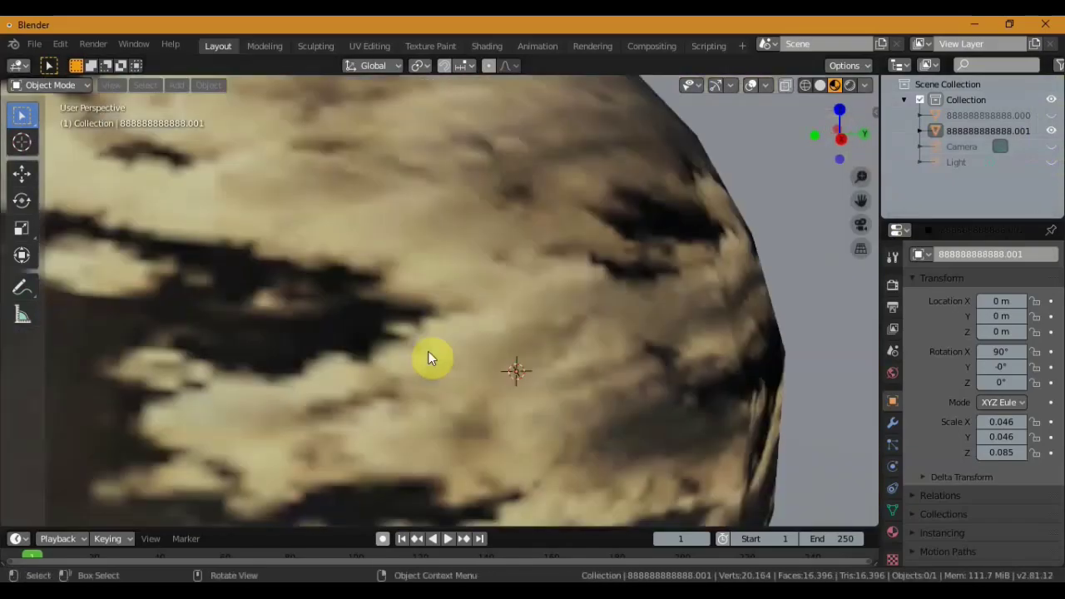
scroll(428, 358, "up", 2)
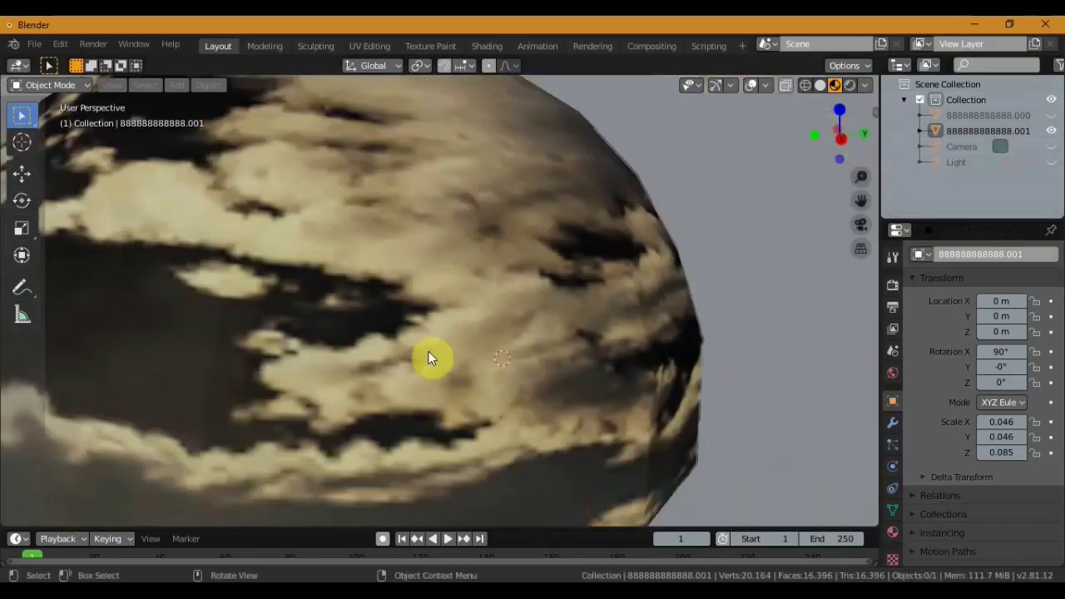
Select and frame the city object, then scale it up to 0.468, 0.468, 0.864.
left_click(984, 131)
key("KP_Decimal")
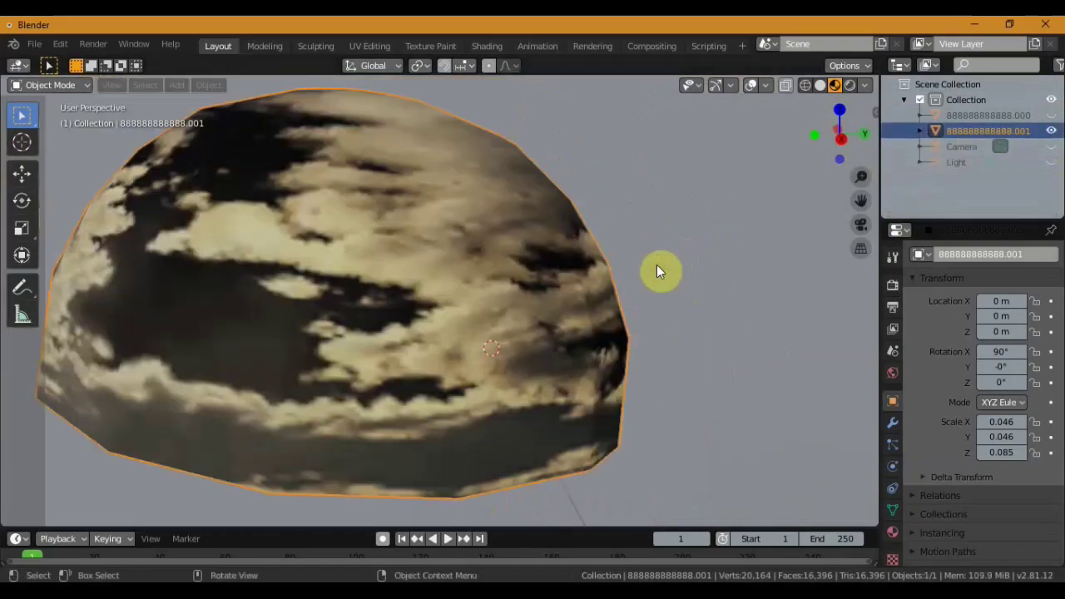
key("s")
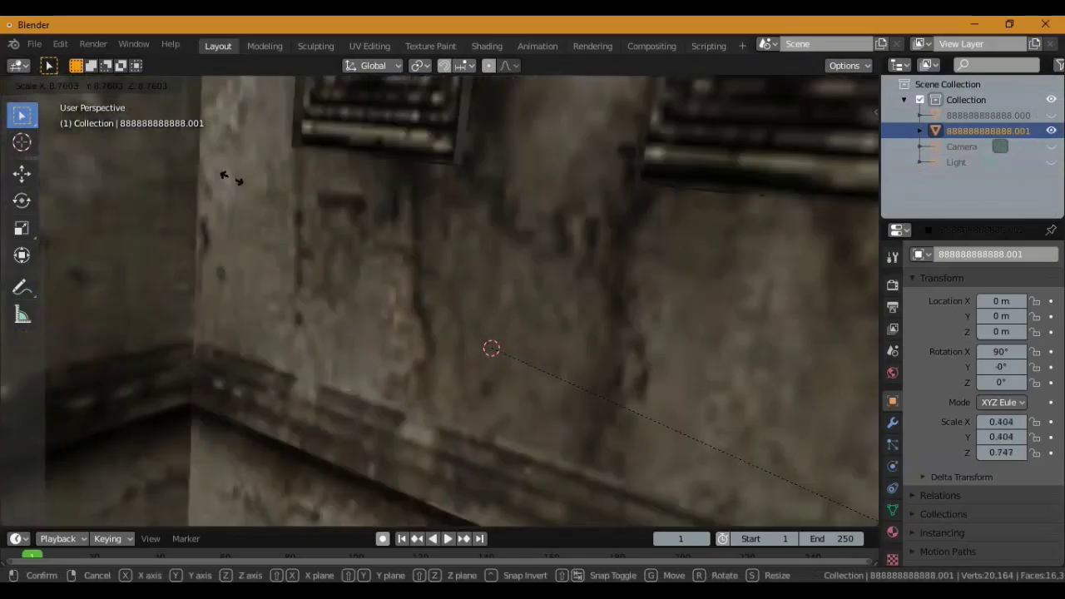
left_click(225, 153)
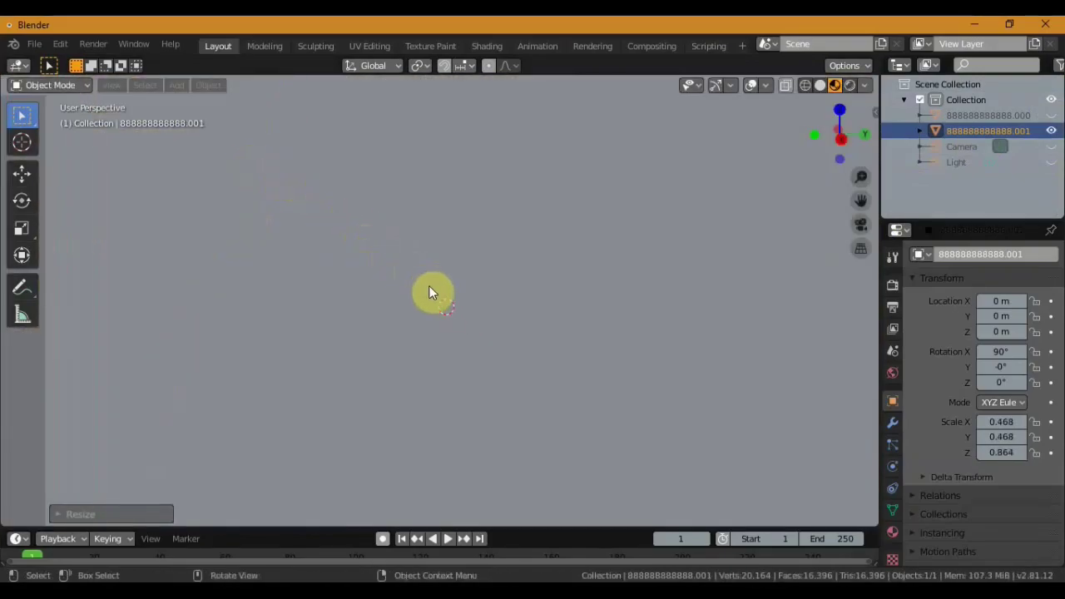
Shrink the city in front view, first to 0.210, then to 0.033, 0.033, 0.060.
key("KP_1")
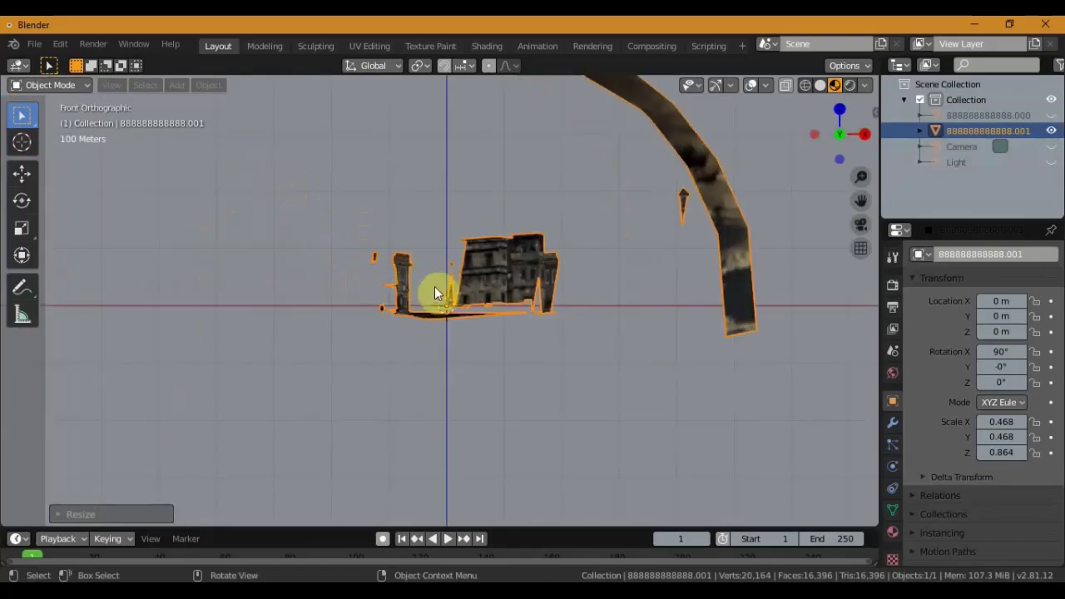
key("s")
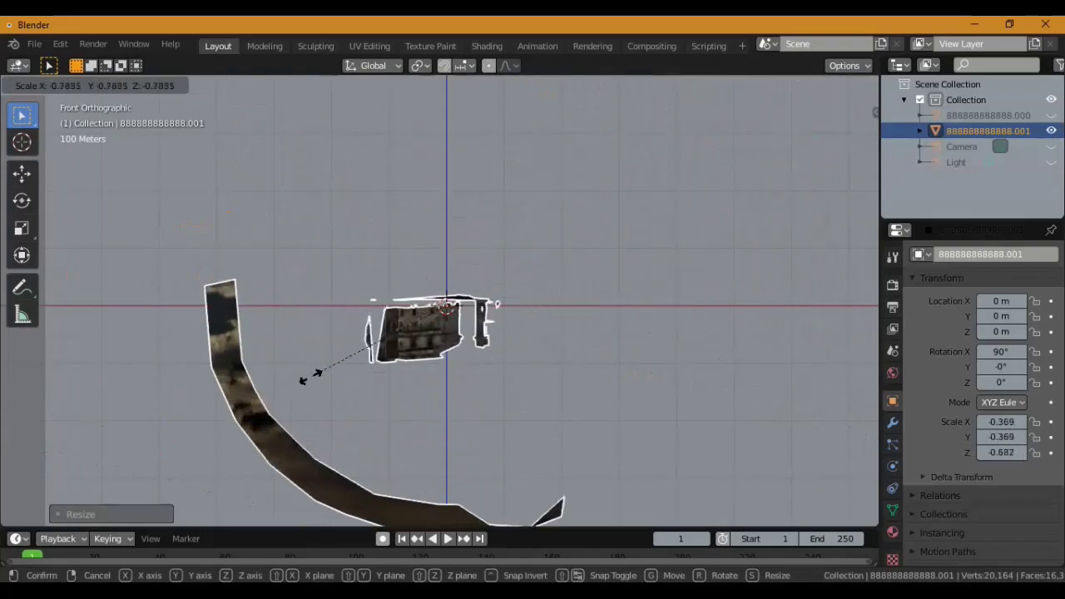
left_click(535, 297)
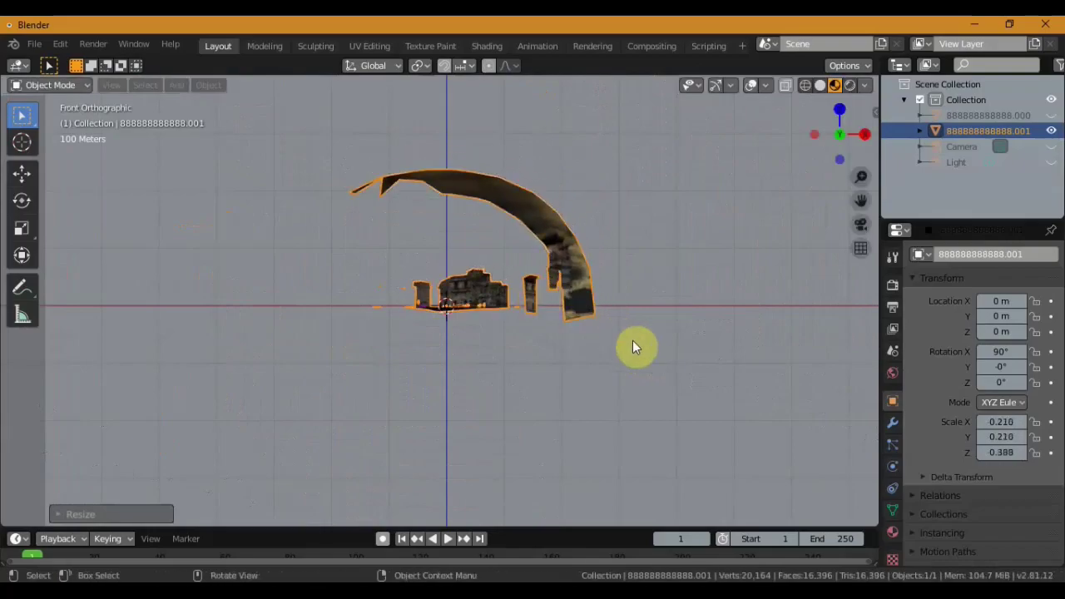
key("s")
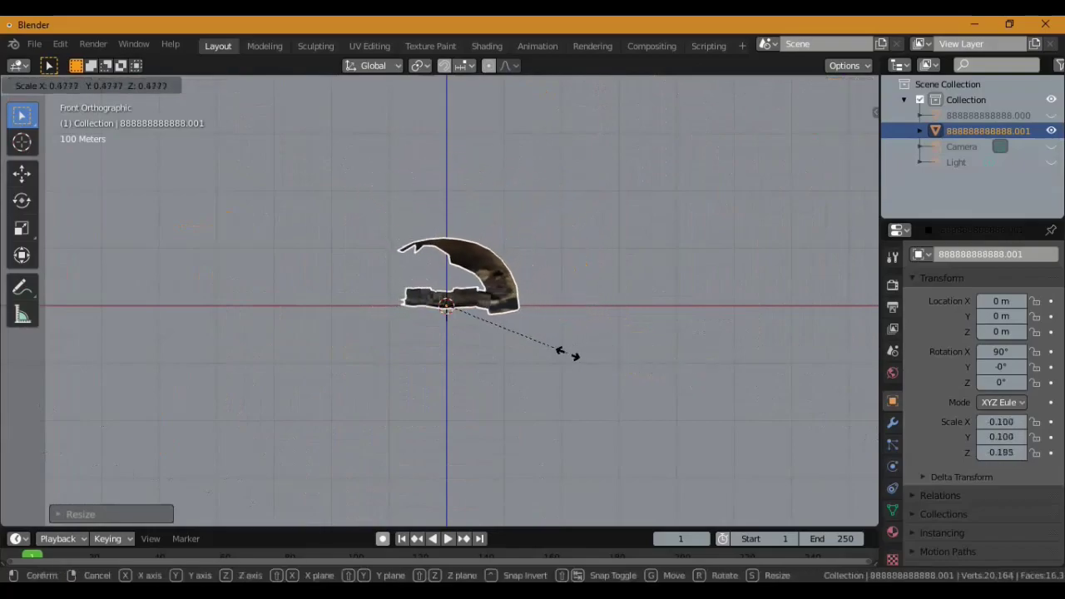
left_click(469, 336)
Orbit and zoom around the rescaled town to inspect its buildings and sky dome.
scroll(449, 307, "up", 5)
scroll(454, 310, "up", 2)
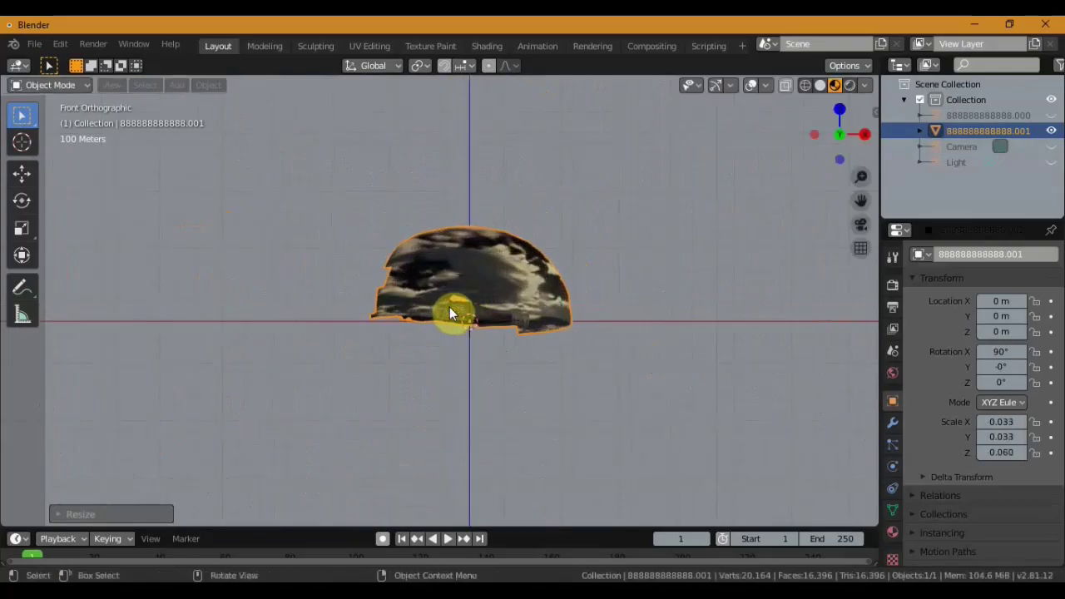
scroll(460, 314, "up", 6)
scroll(460, 318, "up", 3)
scroll(518, 339, "up", 4)
mouse_move(560, 367)
middle_mouse_down()
mouse_move(458, 346)
mouse_move(153, 346)
mouse_move(100, 361)
mouse_move(91, 344)
middle_mouse_up()
scroll(456, 346, "down", 5)
scroll(202, 315, "up", 4)
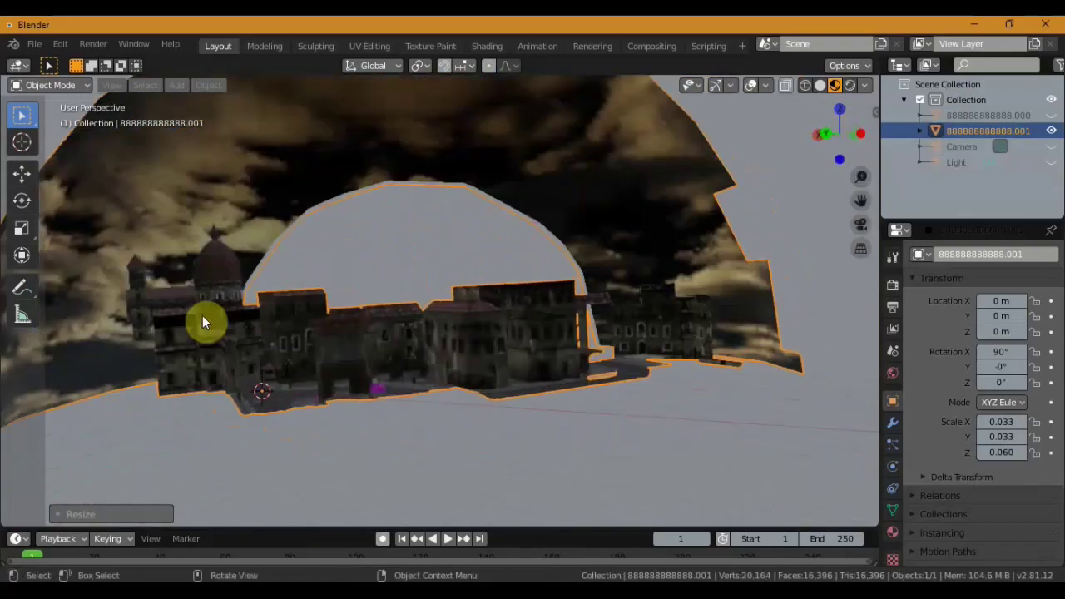
scroll(202, 315, "up", 2)
mouse_move(243, 319)
middle_mouse_down()
mouse_move(251, 323)
mouse_move(184, 333)
mouse_move(387, 319)
mouse_move(388, 332)
mouse_move(436, 317)
mouse_move(459, 343)
mouse_move(517, 337)
mouse_move(559, 357)
mouse_move(447, 341)
mouse_move(469, 327)
mouse_move(463, 402)
mouse_move(480, 359)
middle_mouse_up()
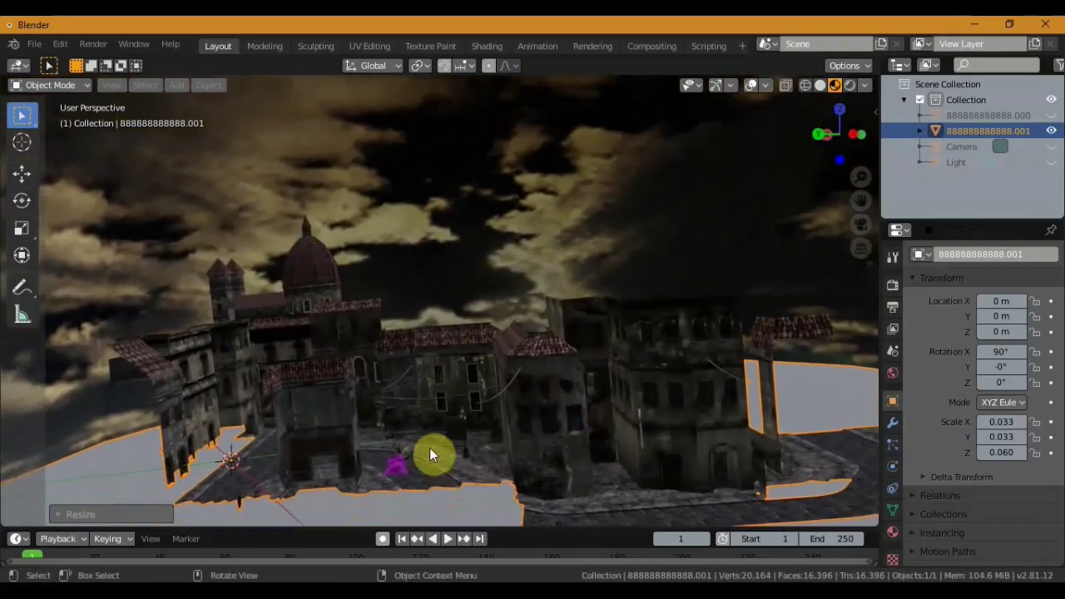